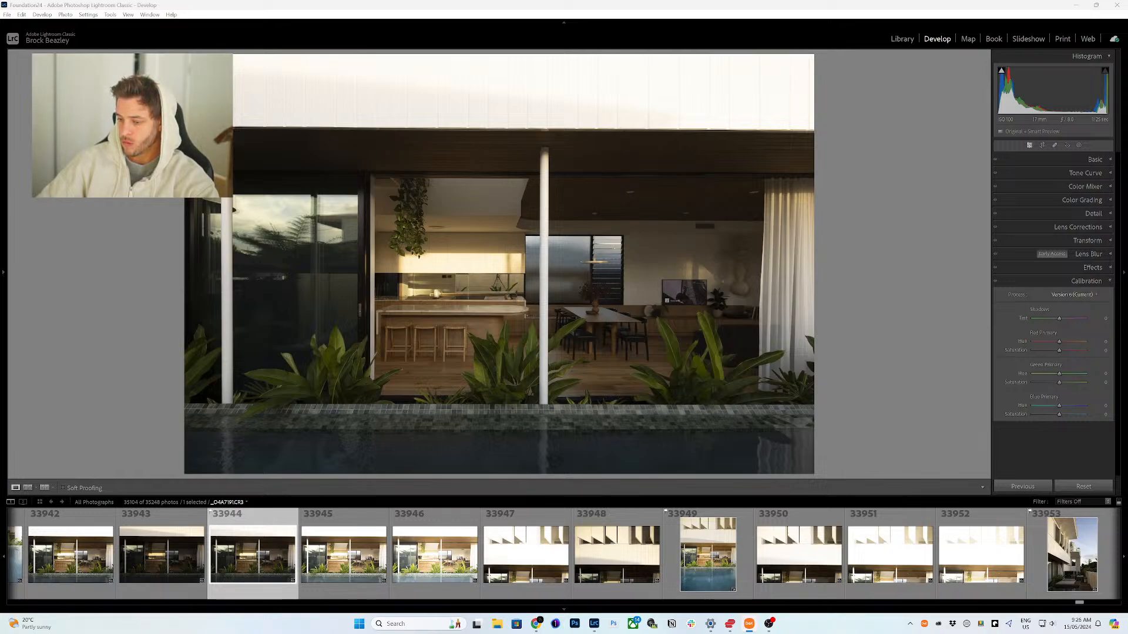
Step: Browse the Windows sound output devices and volume mixer in quick settings
{"action": "left_click", "coordinate": [1042, 624]}
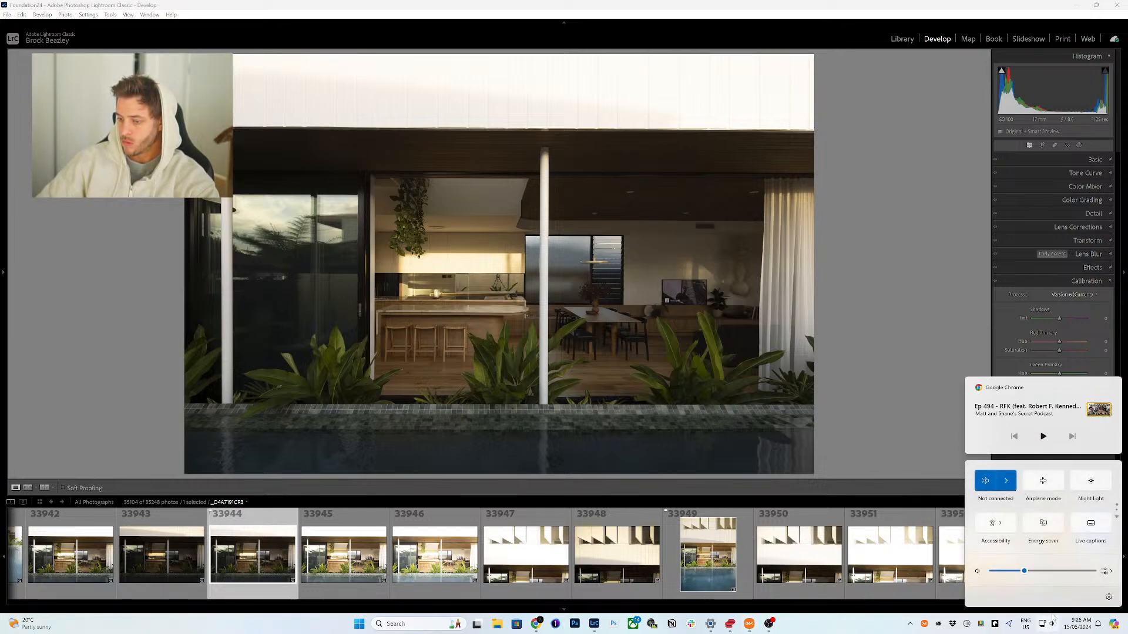
{"action": "left_click", "coordinate": [1107, 570]}
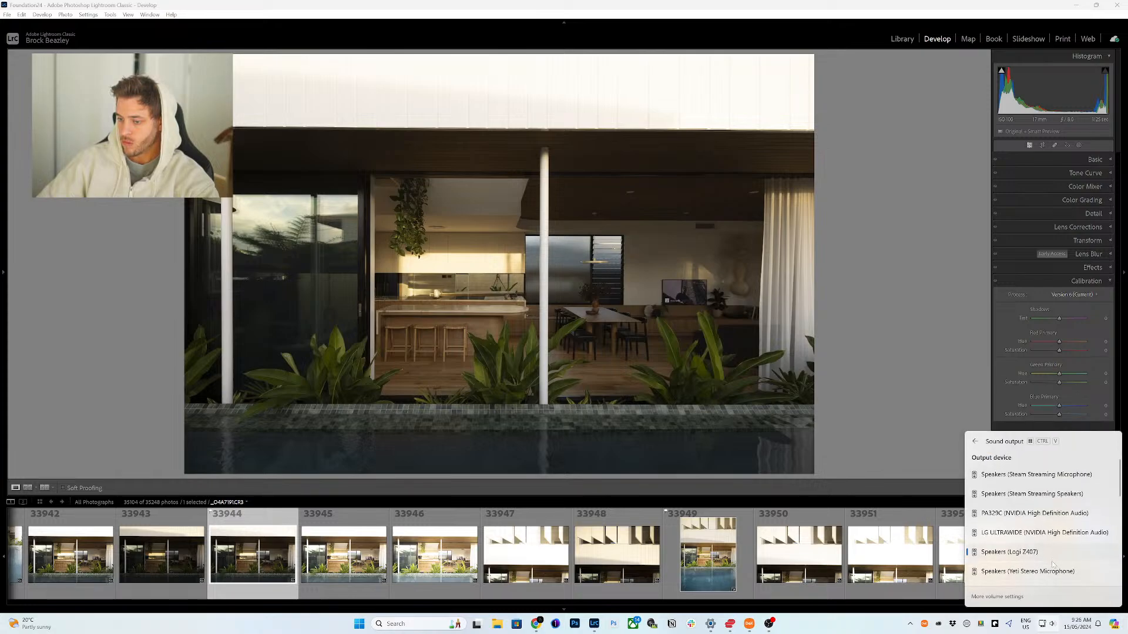
{"action": "scroll", "coordinate": [1052, 569], "scroll_direction": "down", "scroll_amount": 3}
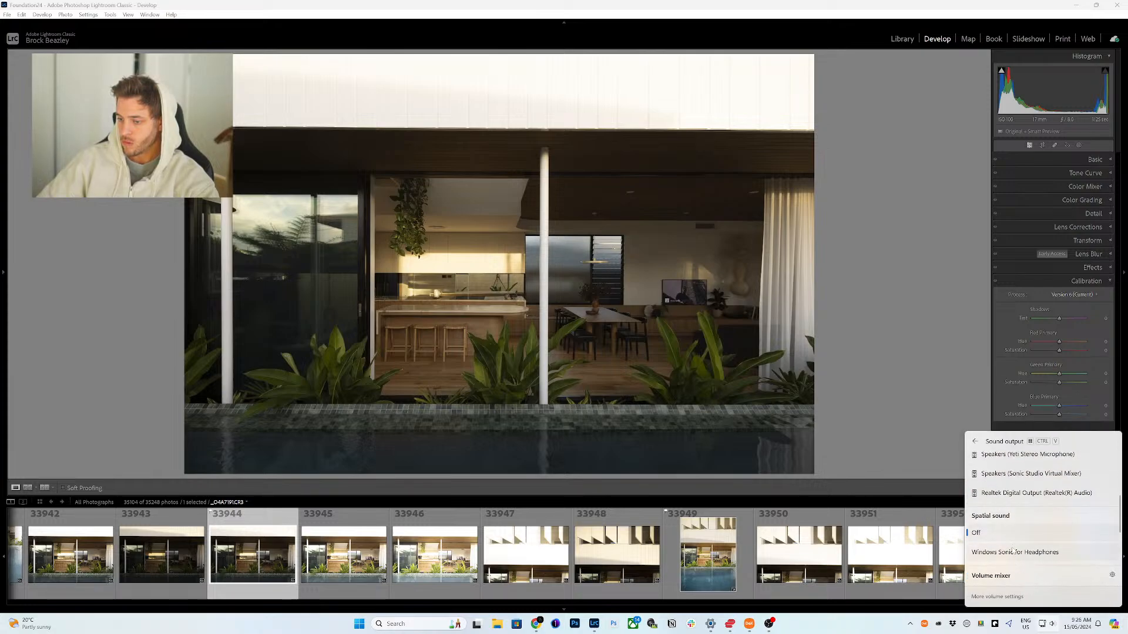
{"action": "scroll", "coordinate": [1022, 545], "scroll_direction": "down", "scroll_amount": 5}
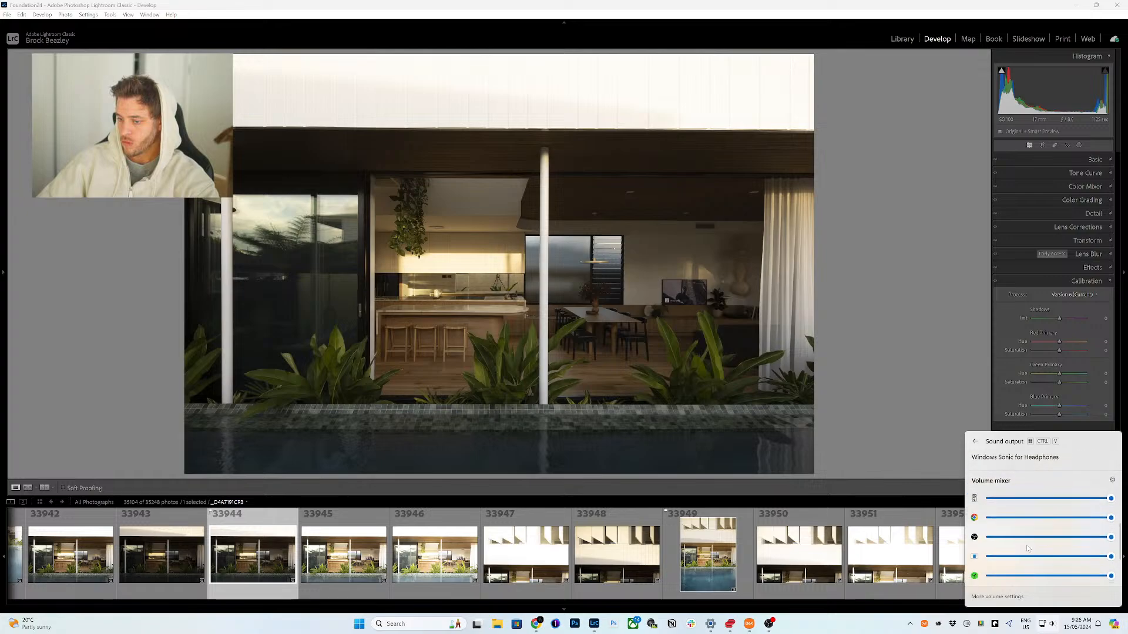
{"action": "scroll", "coordinate": [1038, 561], "scroll_direction": "up", "scroll_amount": 5}
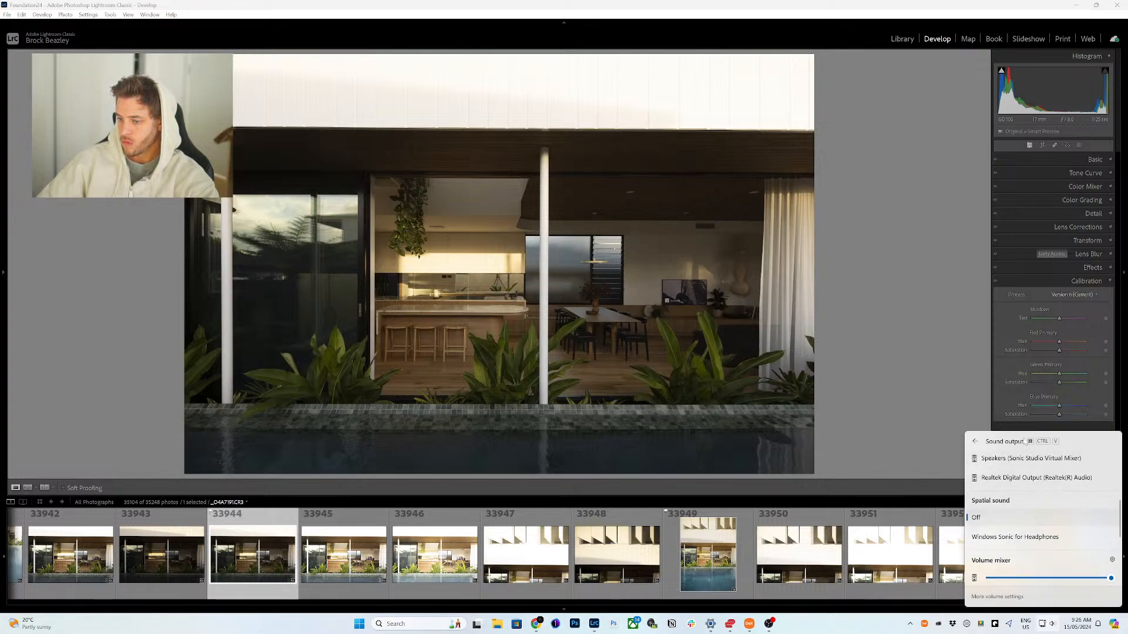
{"action": "scroll", "coordinate": [1005, 470], "scroll_direction": "up", "scroll_amount": 3}
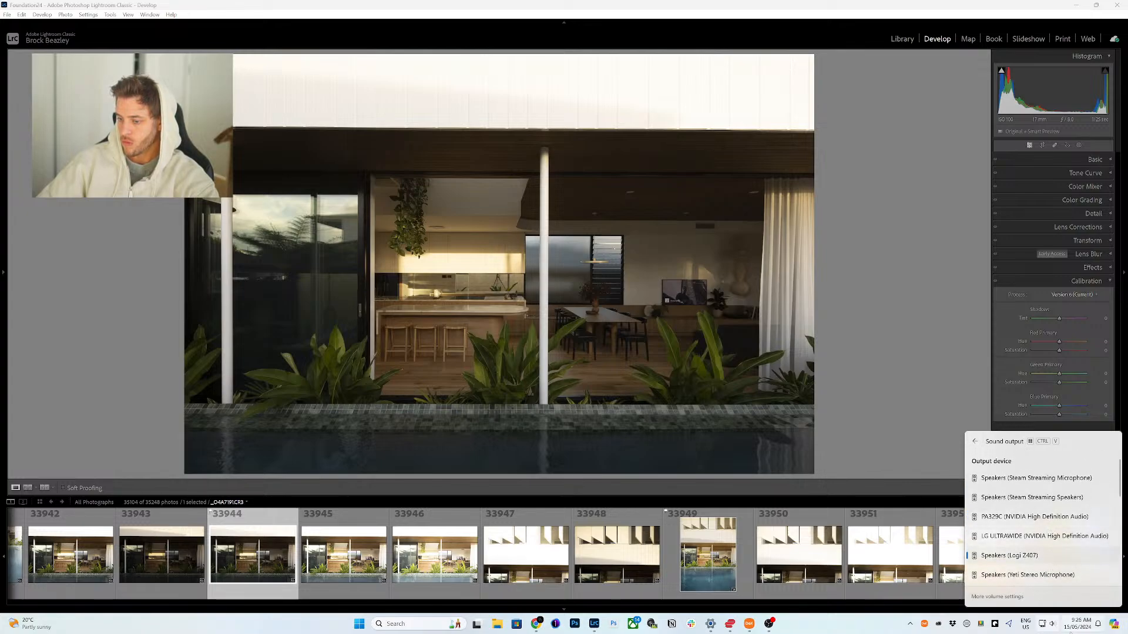
Step: Open Windows Sound settings, set the Yeti Stereo Microphone's input volume to 42, and close the window
{"action": "right_click", "coordinate": [1052, 625]}
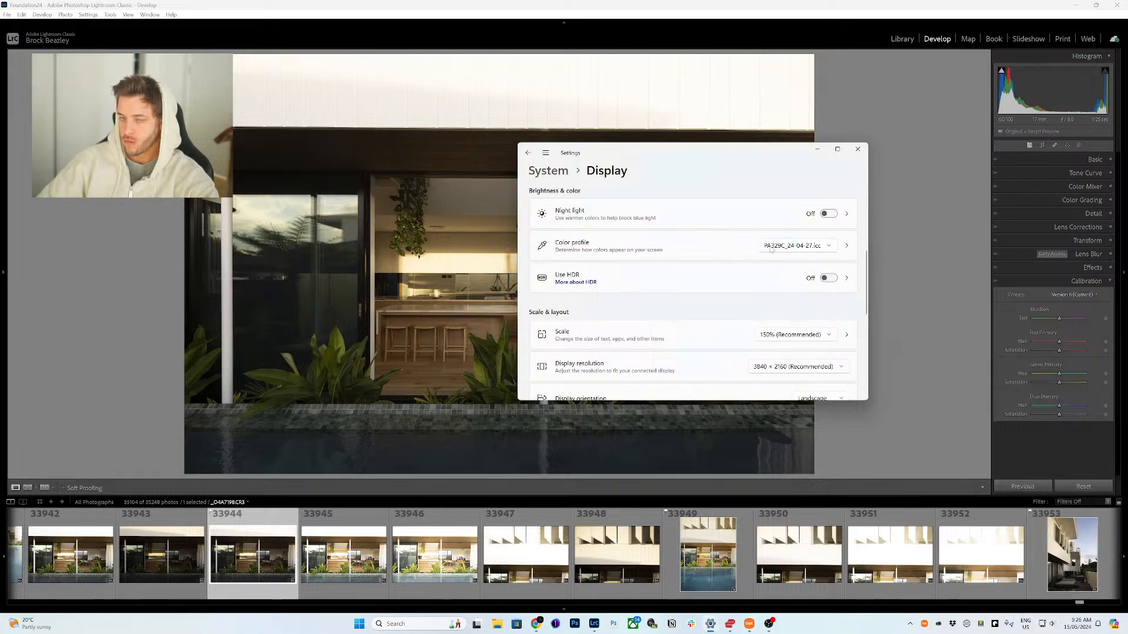
{"action": "scroll", "coordinate": [658, 291], "scroll_direction": "down", "scroll_amount": 6}
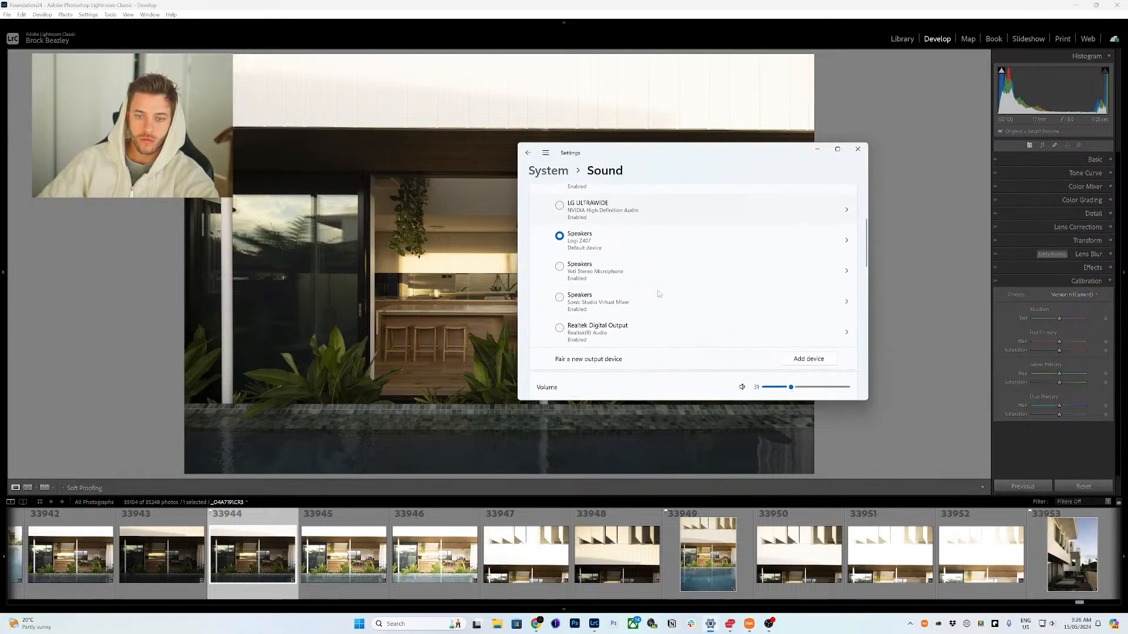
{"action": "scroll", "coordinate": [652, 292], "scroll_direction": "down", "scroll_amount": 1}
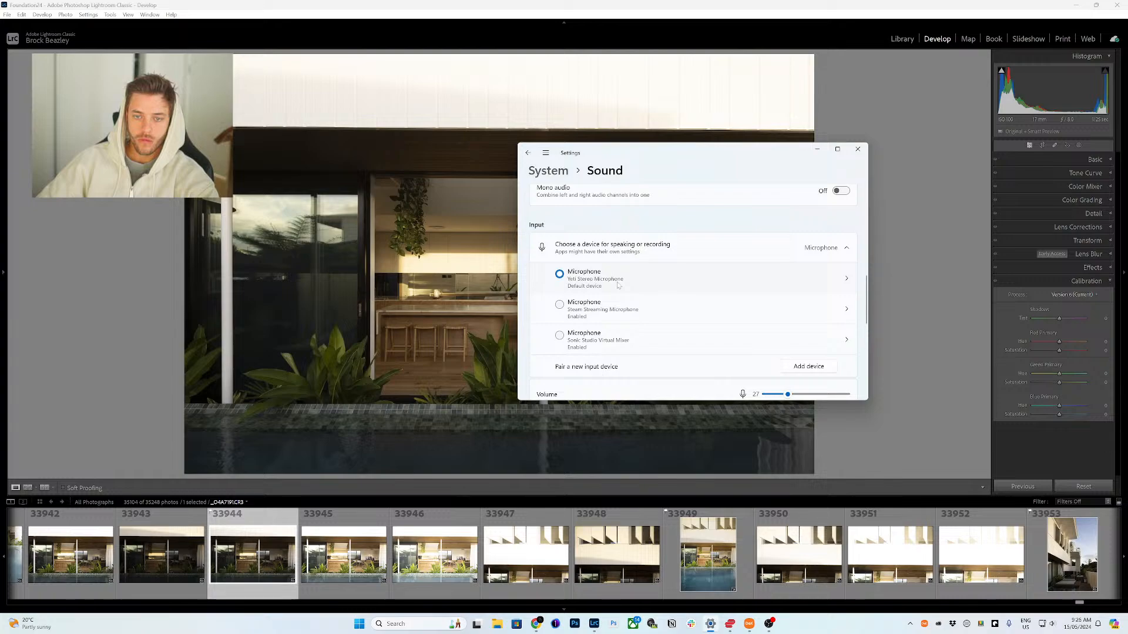
{"action": "left_click", "coordinate": [741, 285]}
{"action": "scroll", "coordinate": [787, 329], "scroll_direction": "down", "scroll_amount": 2}
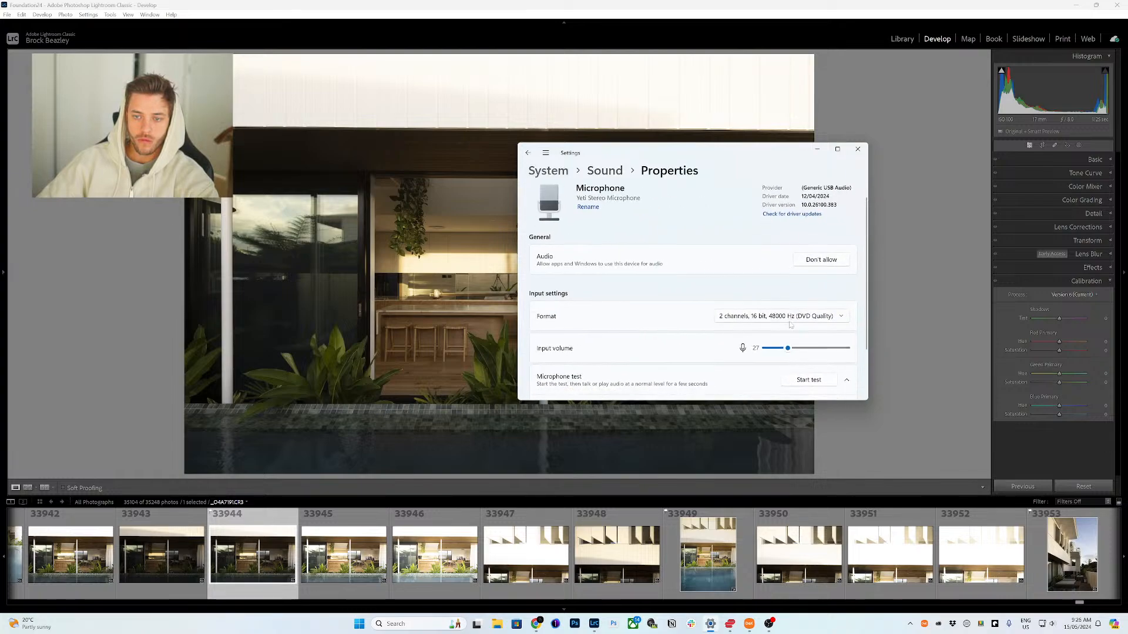
{"action": "left_click_drag", "start_coordinate": [788, 331], "coordinate": [800, 331]}
{"action": "scroll", "coordinate": [802, 332], "scroll_direction": "down", "scroll_amount": 1}
{"action": "left_click", "coordinate": [802, 333]}
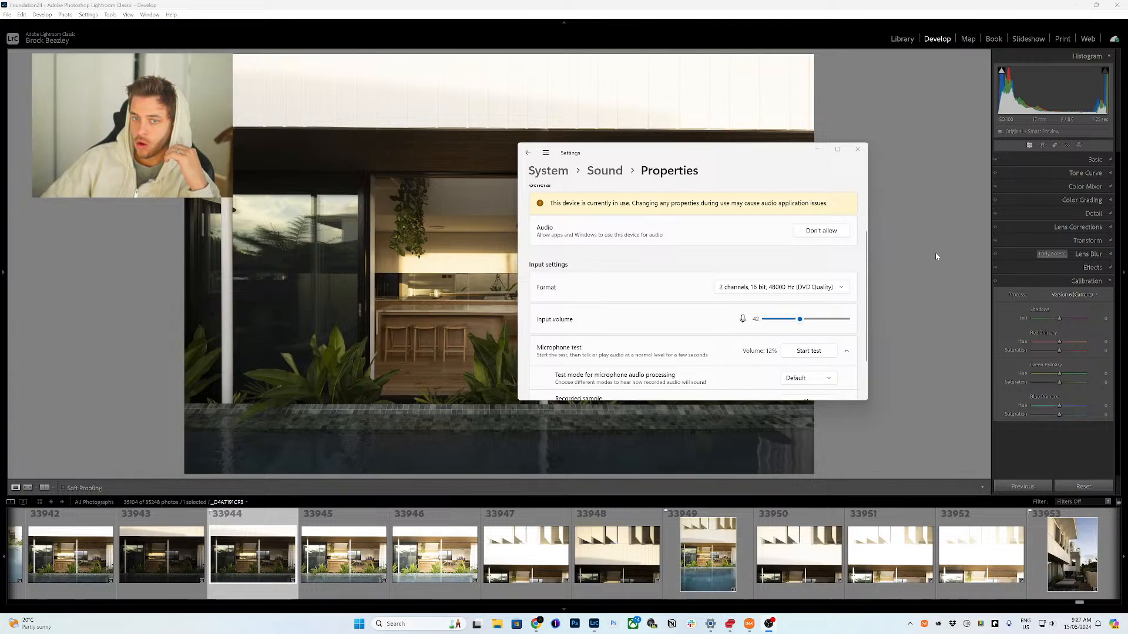
{"action": "left_click", "coordinate": [604, 170]}
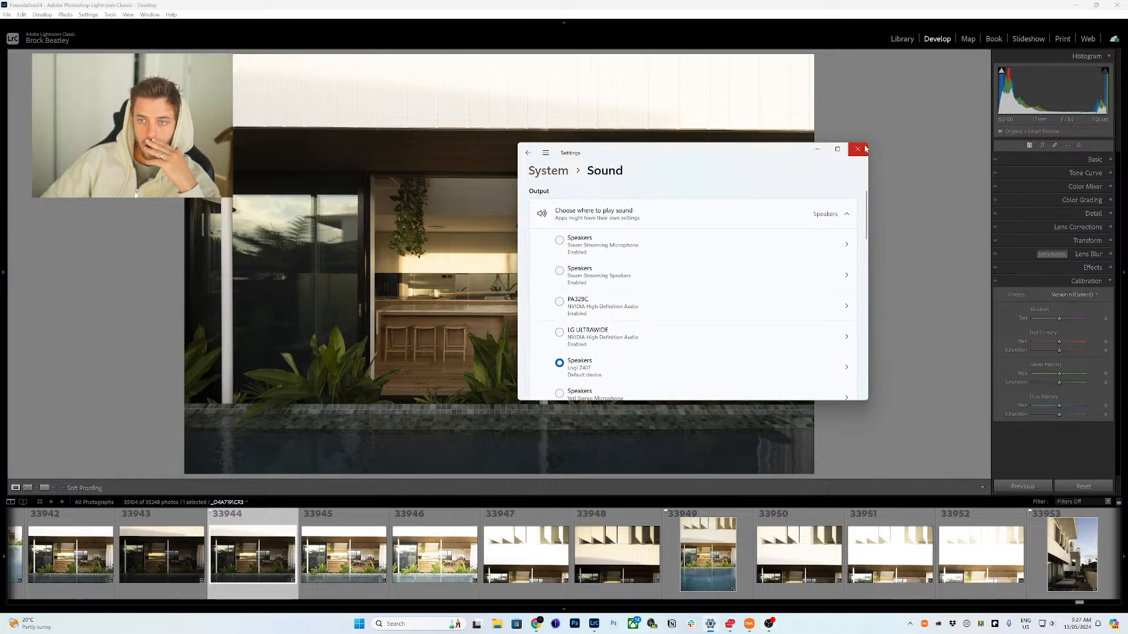
{"action": "left_click", "coordinate": [857, 149]}
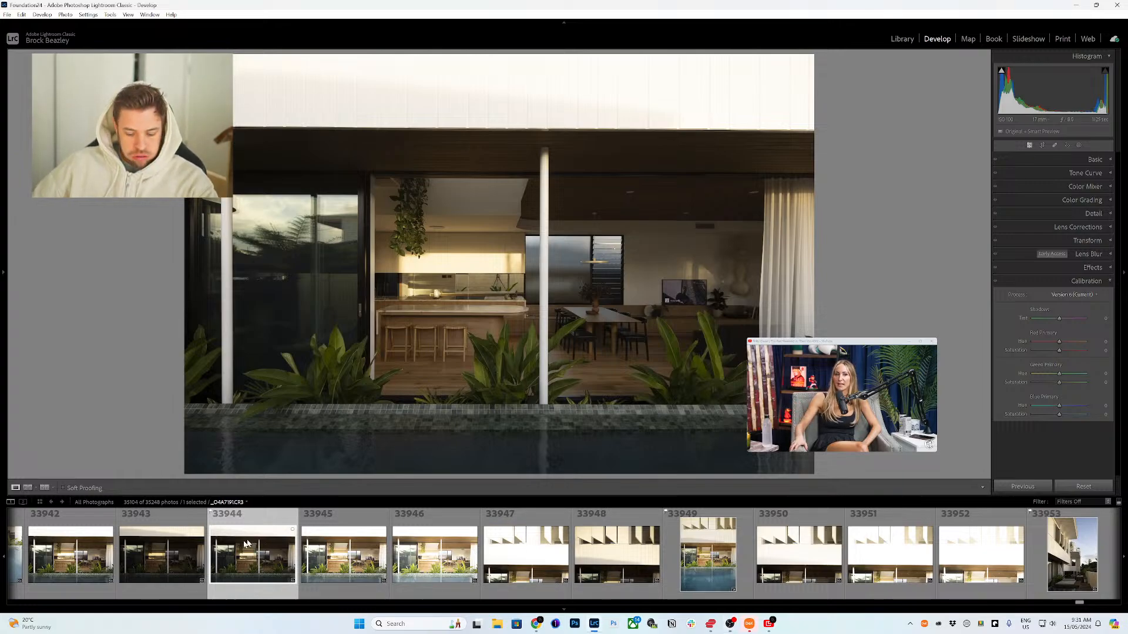
Step: Flag the current photo as a pick, then review earlier filmstrip frames and flag photo 33914
{"action": "key", "text": "p"}
{"action": "scroll", "coordinate": [245, 557], "scroll_direction": "up", "scroll_amount": 5}
{"action": "scroll", "coordinate": [245, 557], "scroll_direction": "up", "scroll_amount": 10}
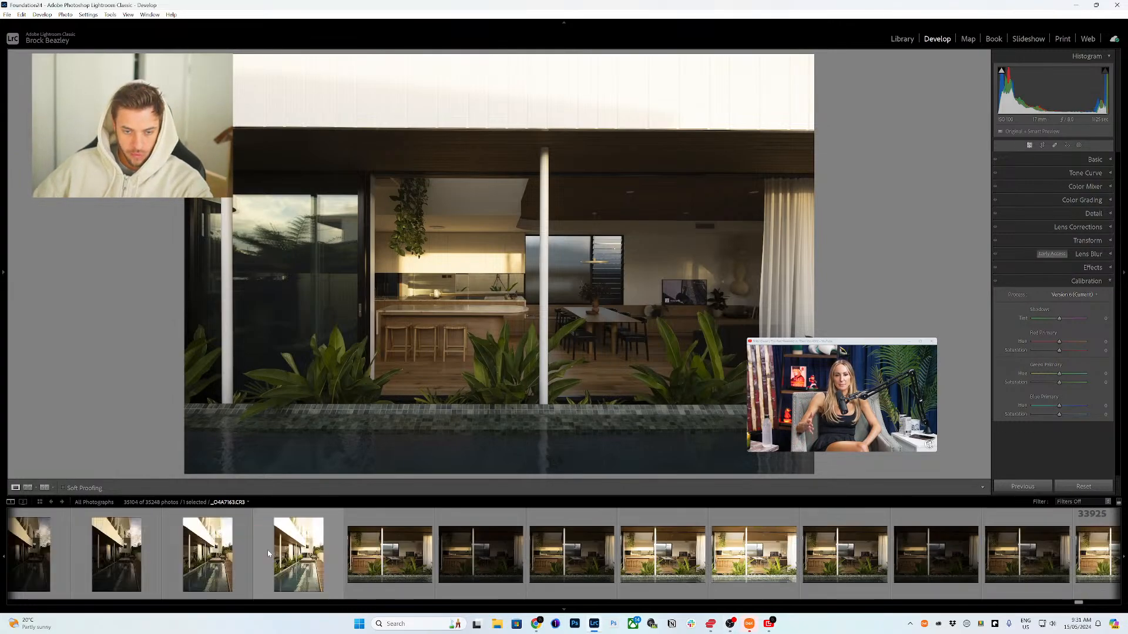
{"action": "left_click", "coordinate": [676, 555]}
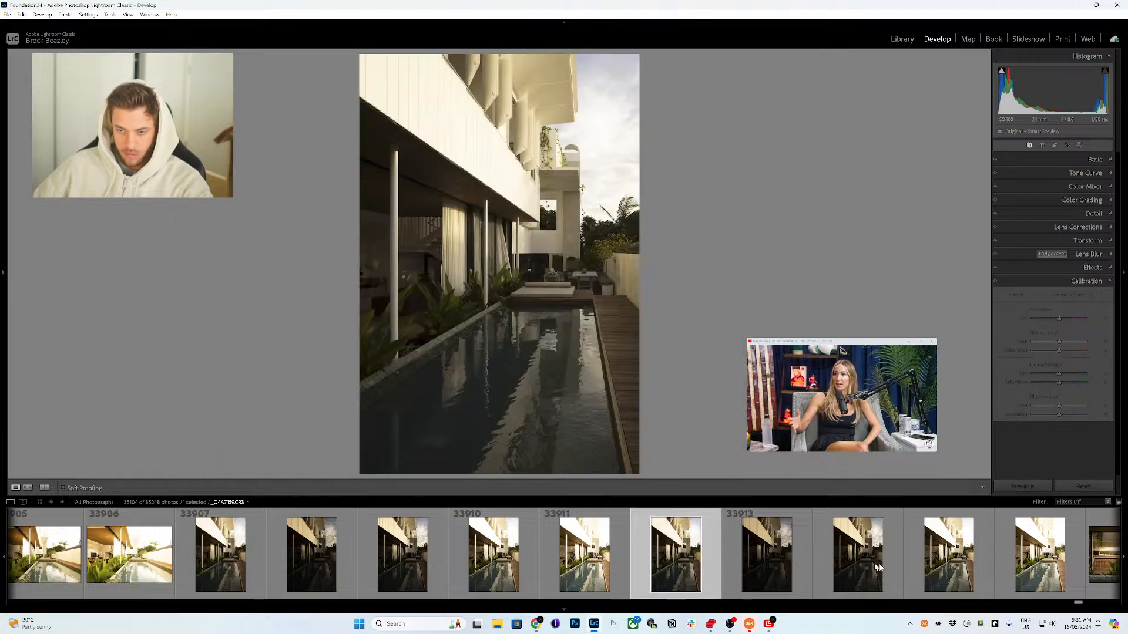
{"action": "left_click", "coordinate": [858, 555]}
{"action": "key", "text": "p"}
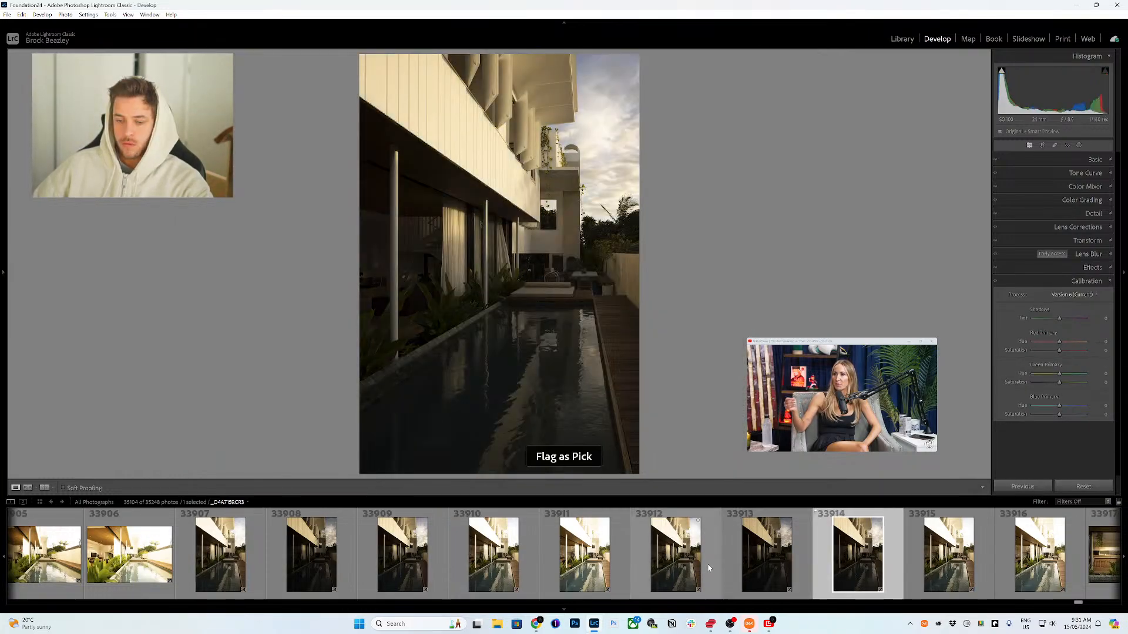
Step: Review photos 33909 and 33902, then flag the landscape pool shot 33904 as a pick
{"action": "left_click", "coordinate": [405, 566]}
{"action": "scroll", "coordinate": [404, 565], "scroll_direction": "up", "scroll_amount": 2}
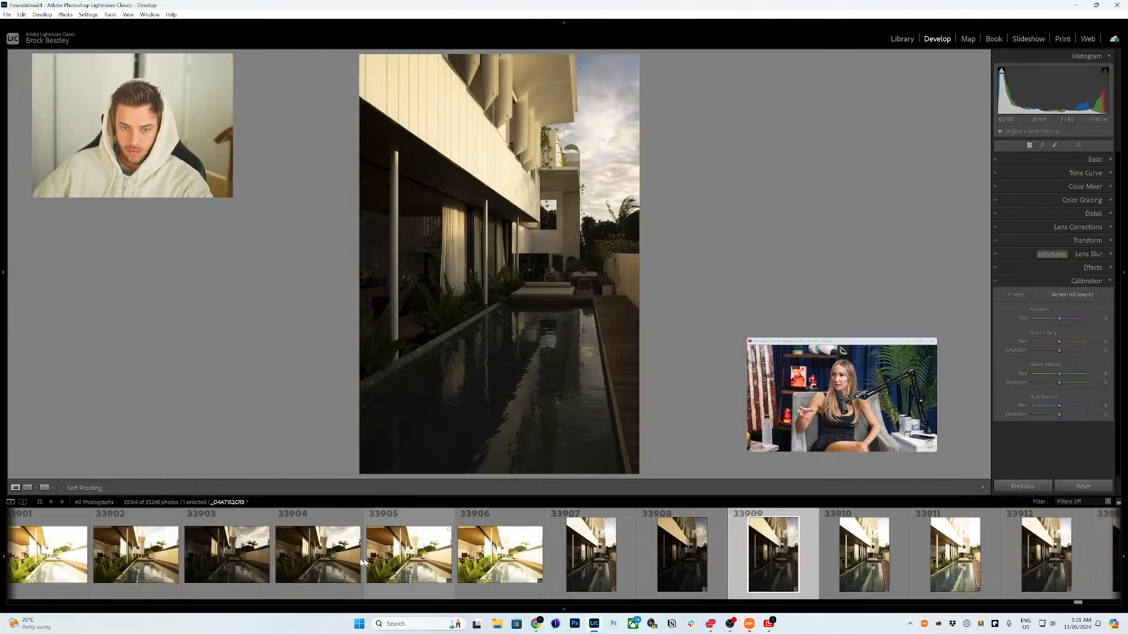
{"action": "left_click", "coordinate": [135, 555]}
{"action": "left_click", "coordinate": [303, 569]}
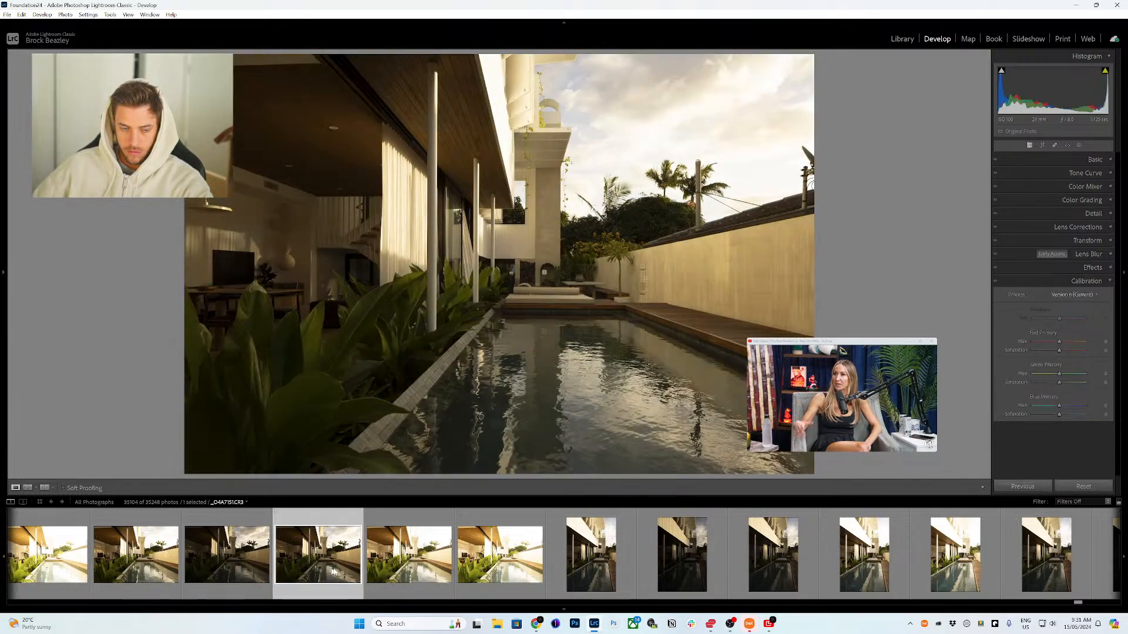
{"action": "scroll", "coordinate": [309, 567], "scroll_direction": "up", "scroll_amount": 4}
{"action": "key", "text": "p"}
Step: Compare photos 33898 and 33899, then flag photo 33894 as a pick
{"action": "left_click", "coordinate": [517, 568]}
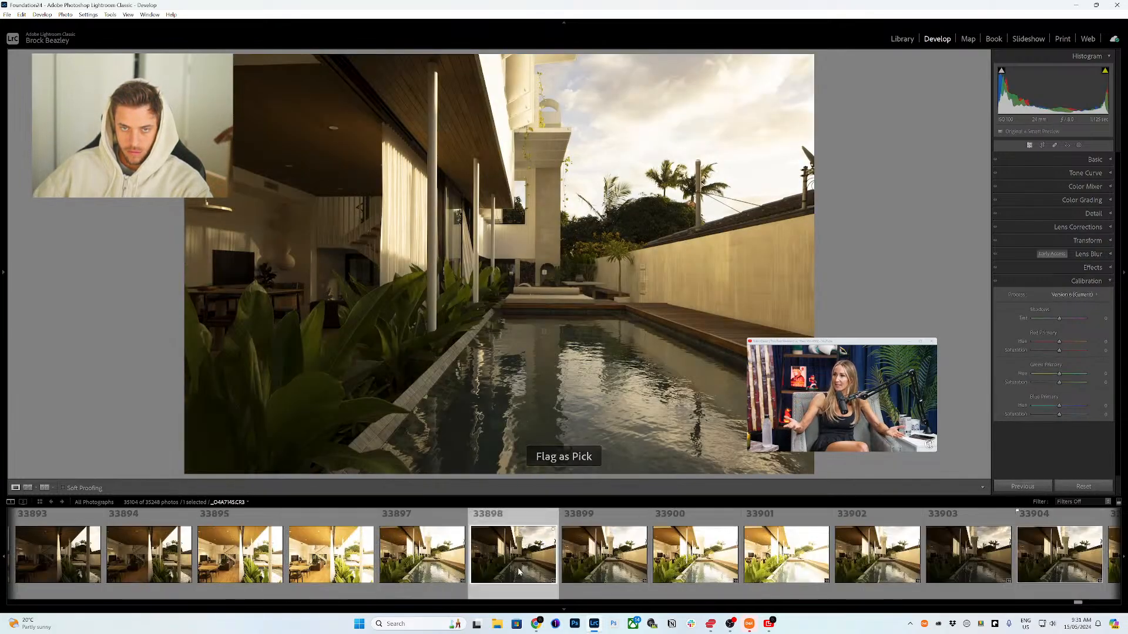
{"action": "left_click", "coordinate": [610, 565]}
{"action": "scroll", "coordinate": [609, 566], "scroll_direction": "up", "scroll_amount": 2}
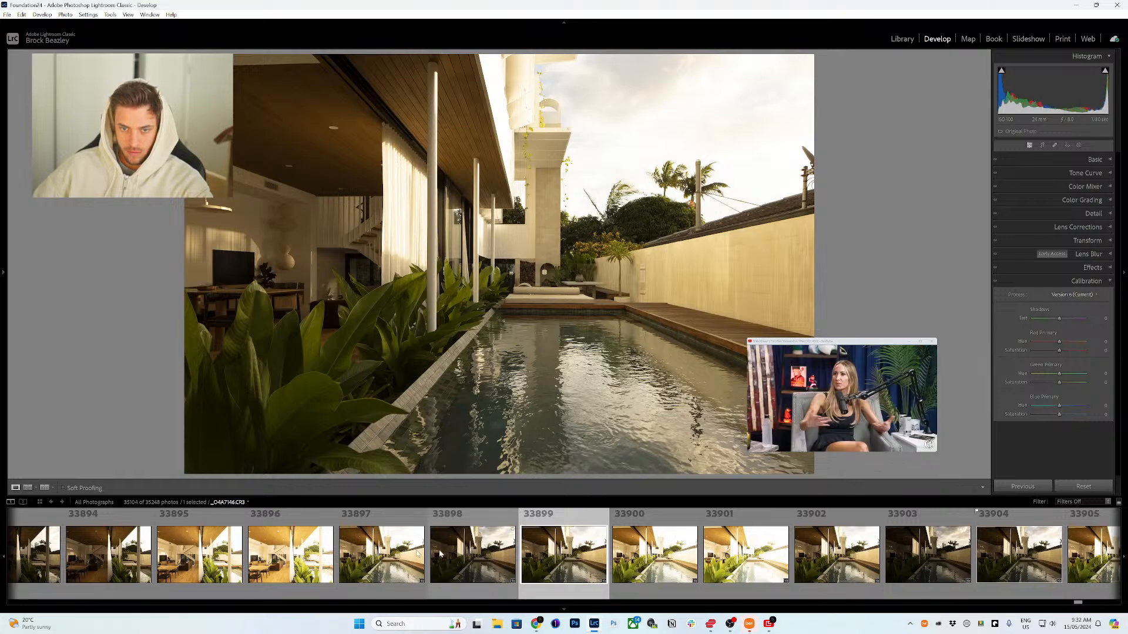
{"action": "scroll", "coordinate": [407, 568], "scroll_direction": "up", "scroll_amount": 2}
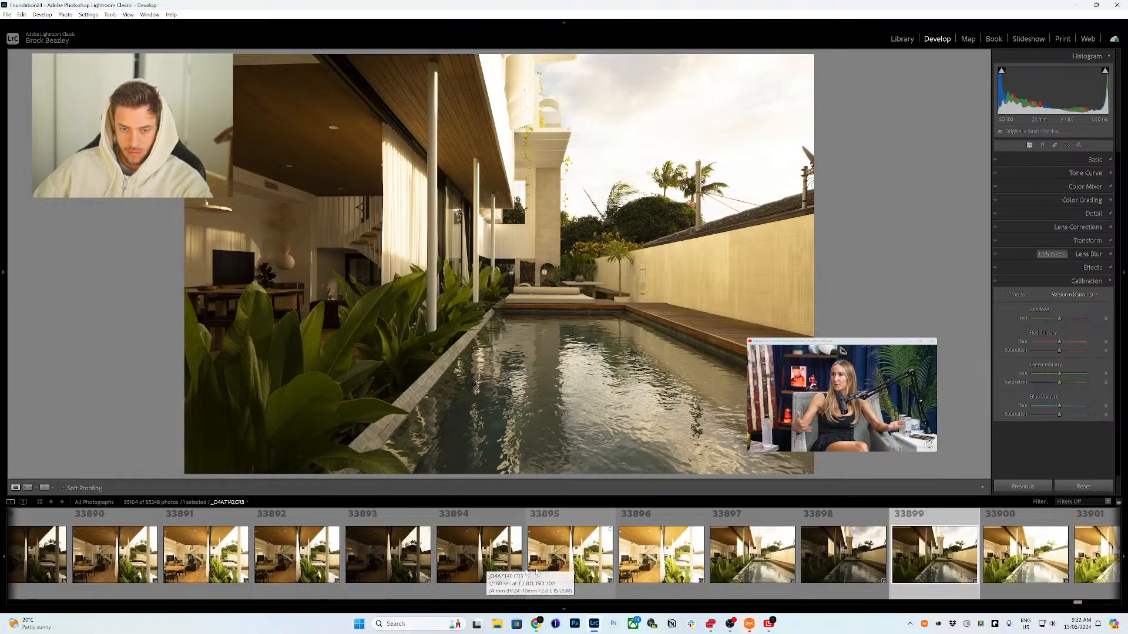
{"action": "left_click", "coordinate": [485, 567]}
{"action": "key", "text": "p"}
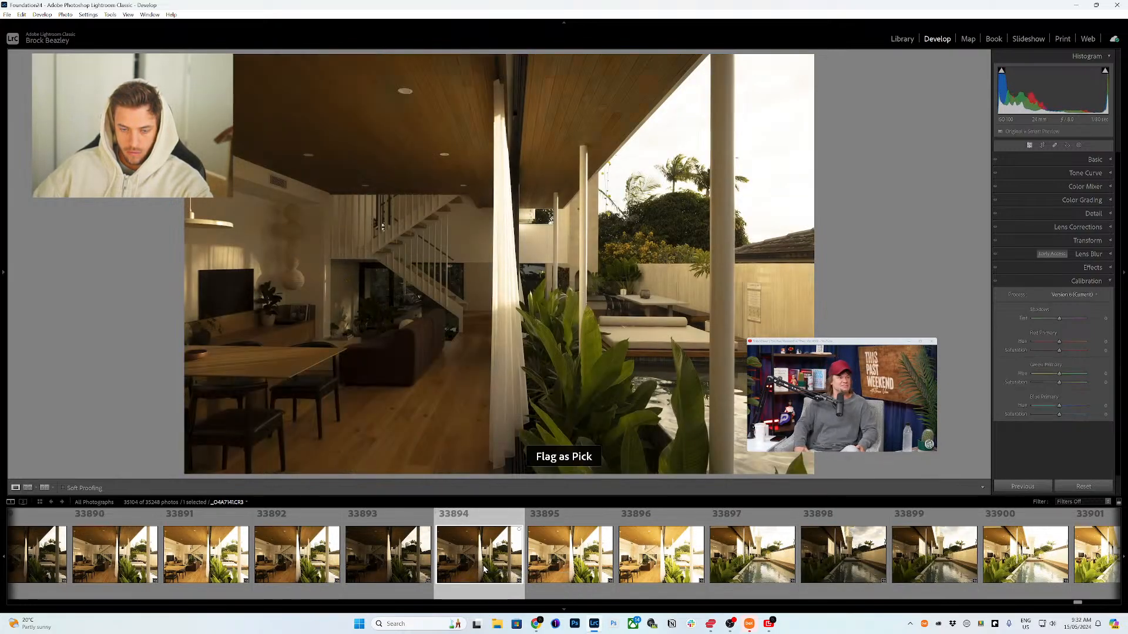
Step: Step through earlier frames and flag the vertical garden shot 33884 as a pick
{"action": "scroll", "coordinate": [484, 567], "scroll_direction": "up", "scroll_amount": 3}
{"action": "key", "text": "Right"}
{"action": "key", "text": "Right"}
{"action": "key", "text": "Right"}
{"action": "key", "text": "Right"}
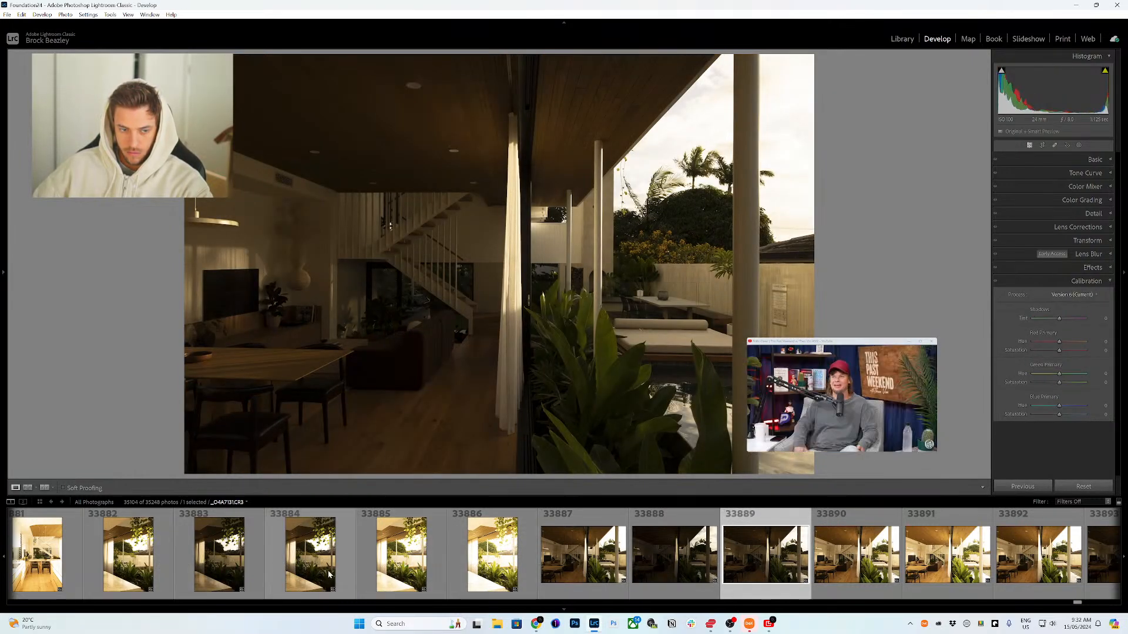
{"action": "left_click", "coordinate": [294, 577]}
{"action": "key", "text": "p"}
Step: Flag the vertical kitchen photo 33877 as a pick
{"action": "scroll", "coordinate": [294, 576], "scroll_direction": "up", "scroll_amount": 4}
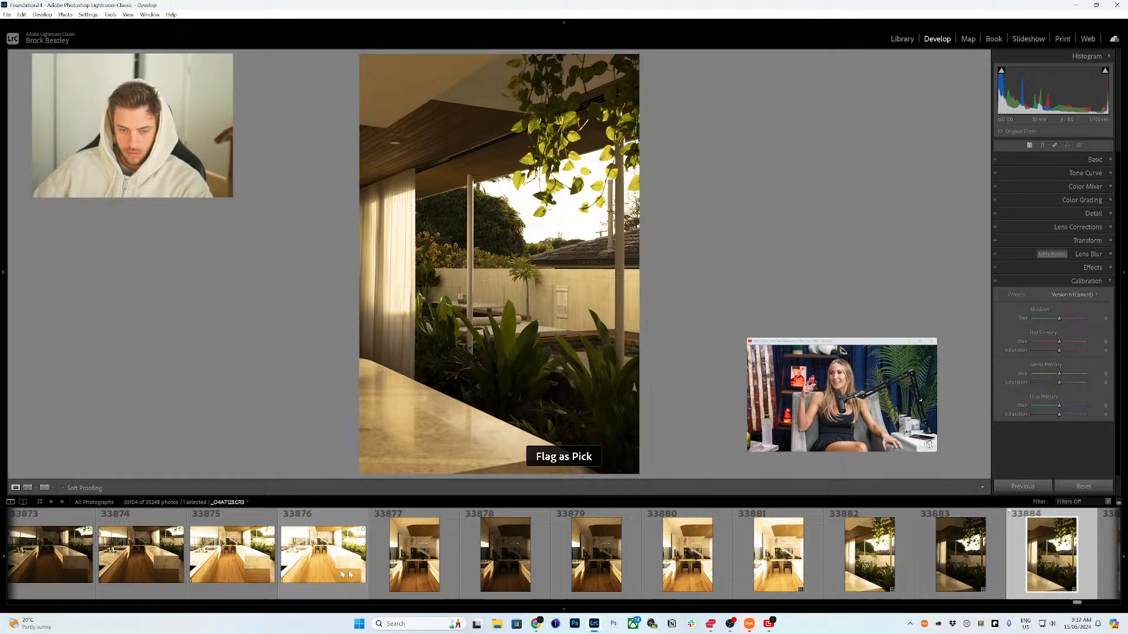
{"action": "left_click", "coordinate": [422, 573]}
{"action": "key", "text": "p"}
Step: Select the kitchen island photo 33874 and flag it as a pick
{"action": "scroll", "coordinate": [421, 576], "scroll_direction": "up", "scroll_amount": 4}
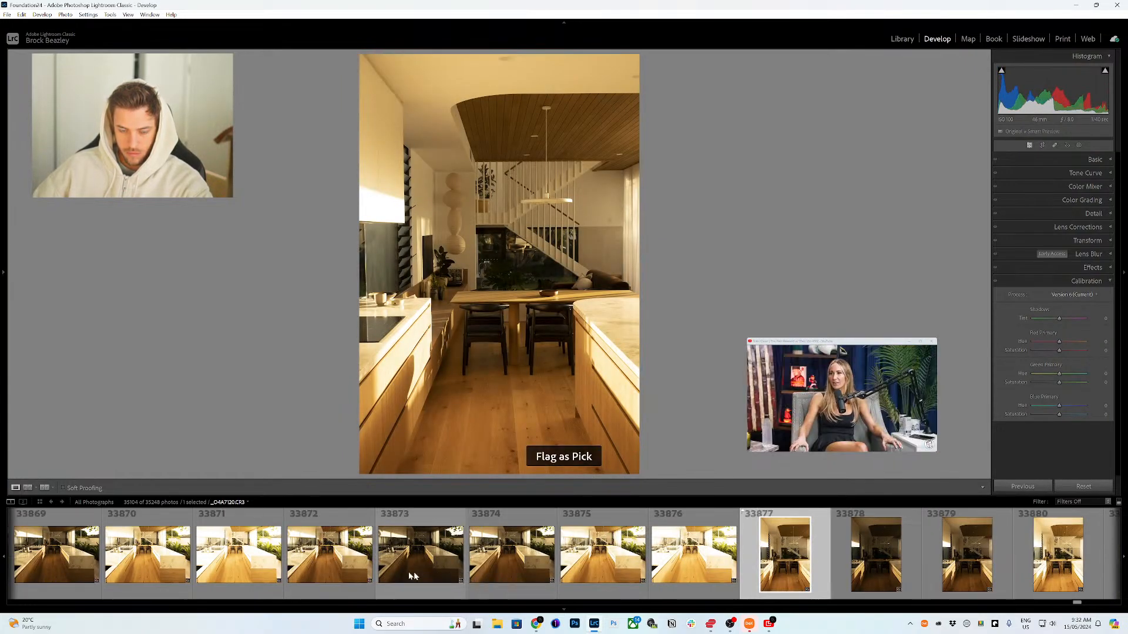
{"action": "left_click", "coordinate": [526, 569]}
{"action": "scroll", "coordinate": [485, 573], "scroll_direction": "up", "scroll_amount": 4}
{"action": "key", "text": "p"}
Step: Compare photos 33867 and 33864, then flag photo 33857 as a pick
{"action": "scroll", "coordinate": [486, 573], "scroll_direction": "up", "scroll_amount": 4}
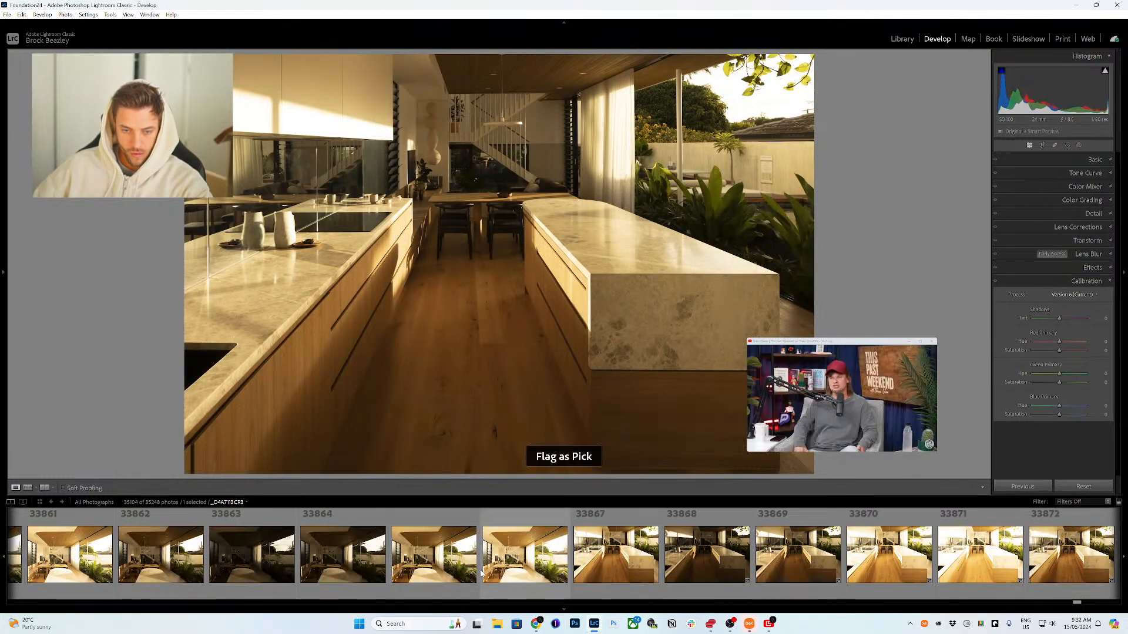
{"action": "left_click", "coordinate": [614, 573]}
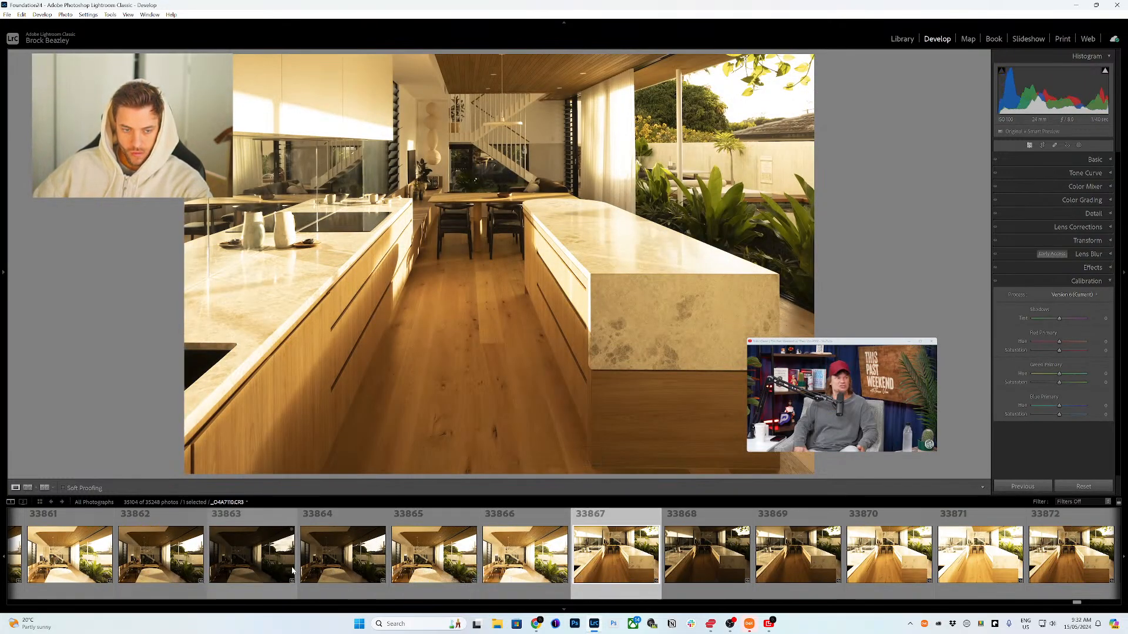
{"action": "left_click", "coordinate": [331, 570]}
{"action": "scroll", "coordinate": [446, 564], "scroll_direction": "up", "scroll_amount": 4}
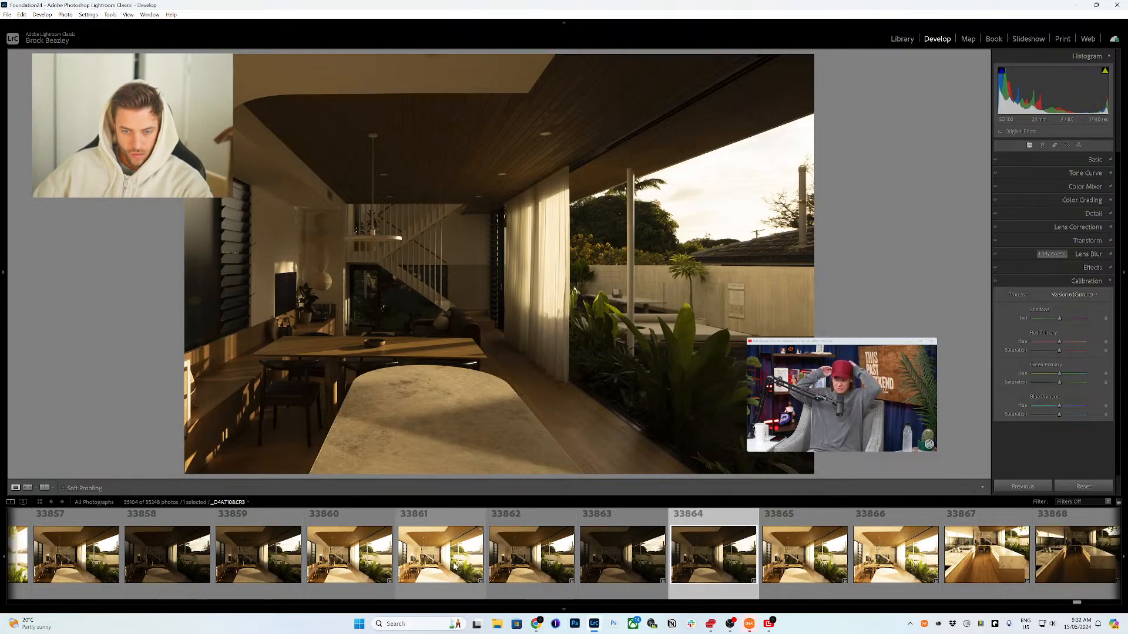
{"action": "left_click", "coordinate": [82, 558]}
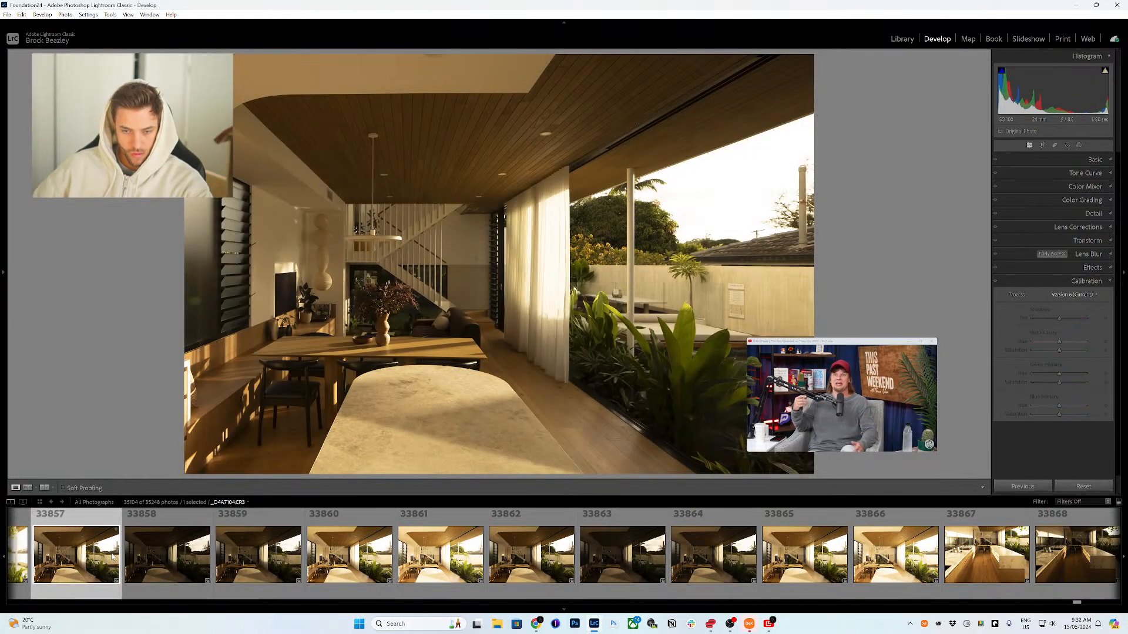
{"action": "scroll", "coordinate": [176, 561], "scroll_direction": "up", "scroll_amount": 8}
{"action": "key", "text": "p"}
Step: Select photo 33852, then flag photo 33847 as a pick
{"action": "left_click", "coordinate": [365, 558]}
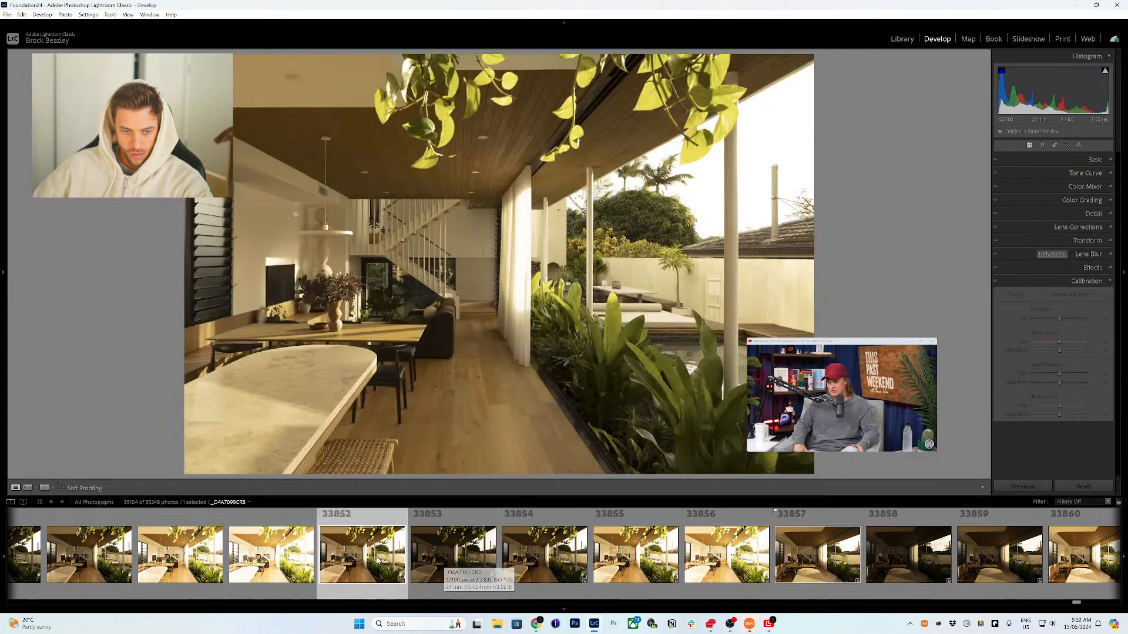
{"action": "scroll", "coordinate": [378, 561], "scroll_direction": "up", "scroll_amount": 4}
{"action": "left_click", "coordinate": [276, 555]}
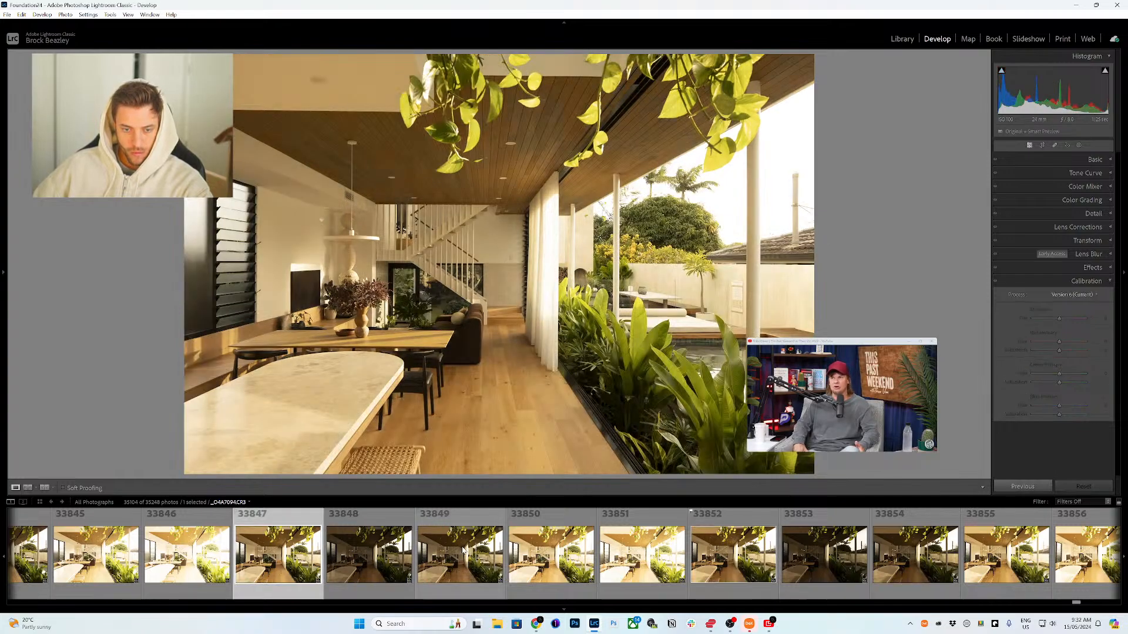
{"action": "key", "text": "p"}
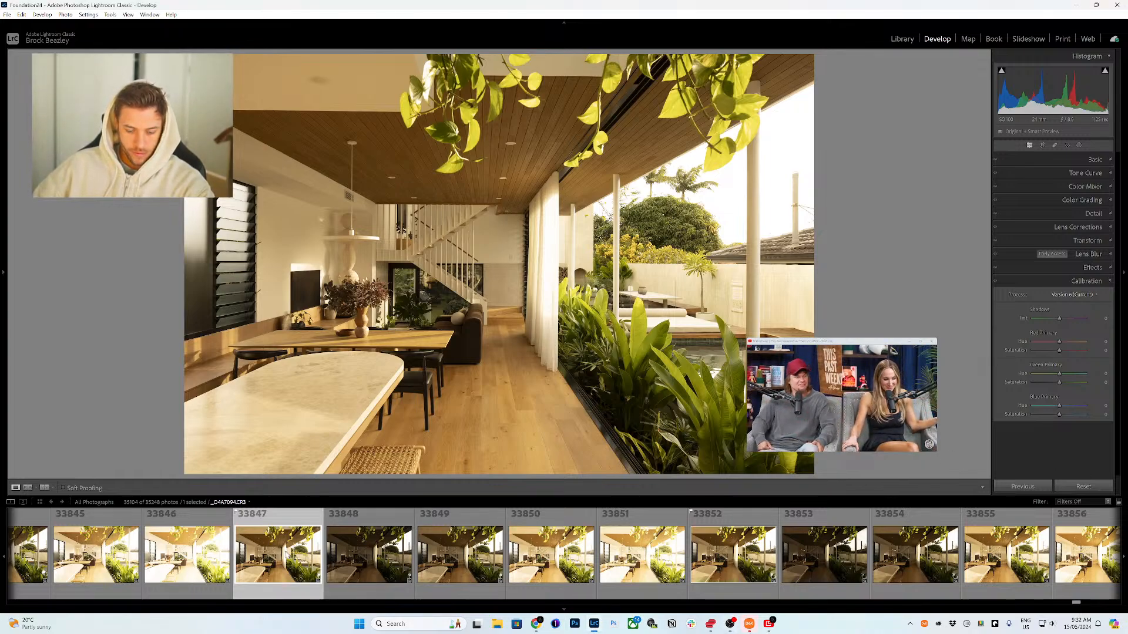
{"action": "key", "text": "p"}
Step: Review photos 33842 and 33838 in the filmstrip, then flag the dining photo 33839 as a pick
{"action": "scroll", "coordinate": [282, 567], "scroll_direction": "up", "scroll_amount": 4}
{"action": "left_click", "coordinate": [197, 558]}
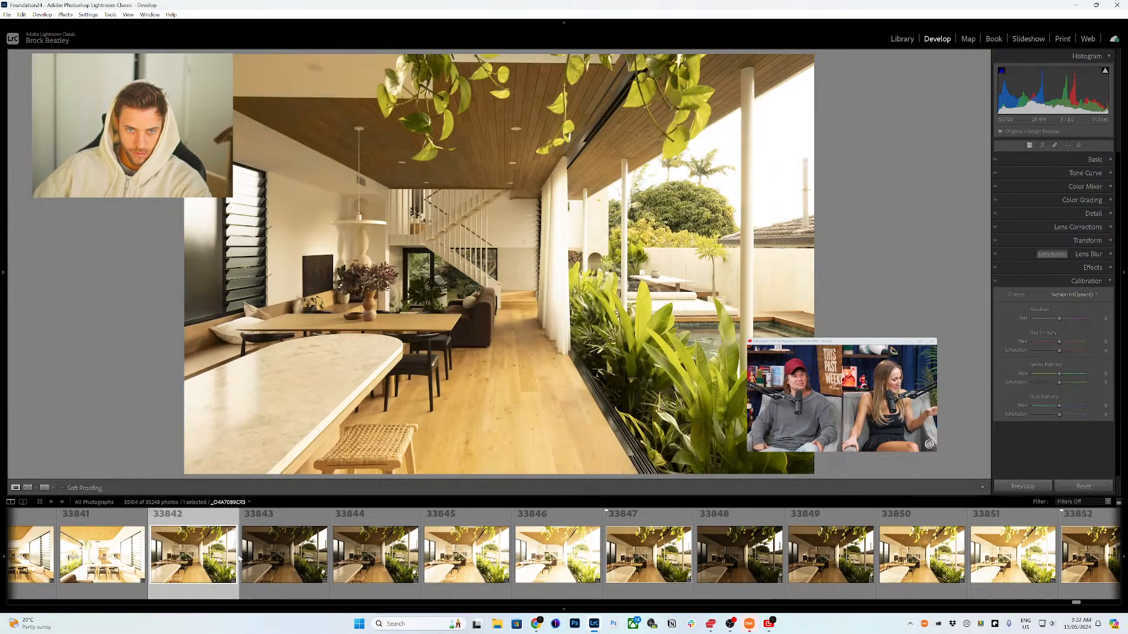
{"action": "scroll", "coordinate": [170, 558], "scroll_direction": "up", "scroll_amount": 4}
{"action": "left_click", "coordinate": [136, 559]}
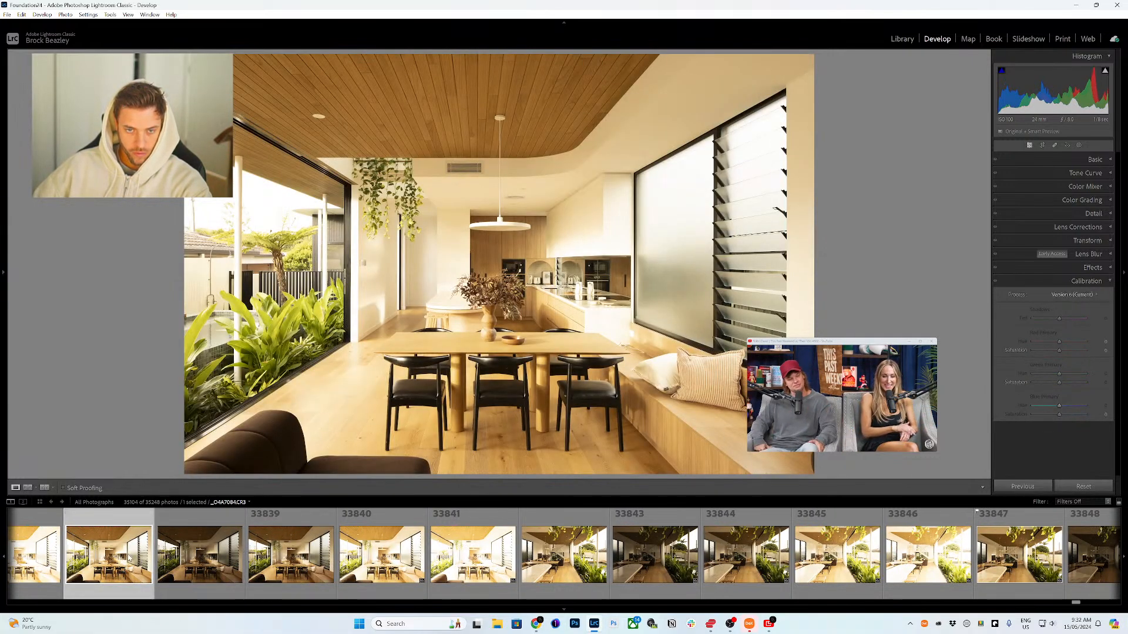
{"action": "left_click", "coordinate": [286, 565]}
{"action": "scroll", "coordinate": [287, 561], "scroll_direction": "up", "scroll_amount": 4}
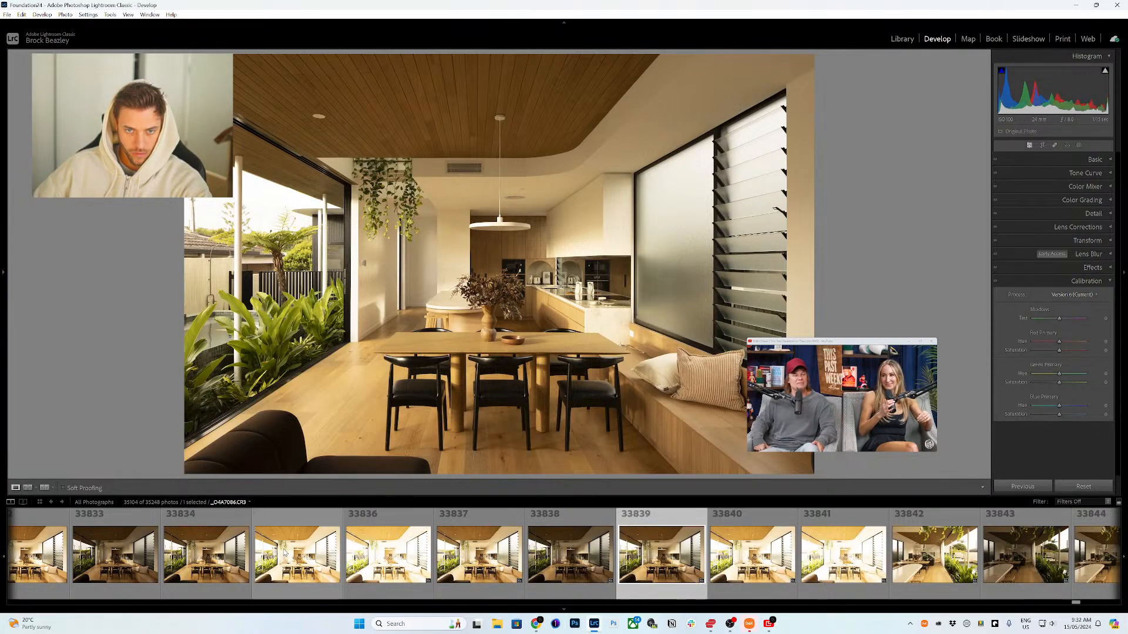
{"action": "key", "text": "p"}
Step: Review dining photos 33835 and 33829, then flag a dark vertical staircase photo as a pick
{"action": "left_click", "coordinate": [295, 555]}
{"action": "scroll", "coordinate": [295, 555], "scroll_direction": "up", "scroll_amount": 4}
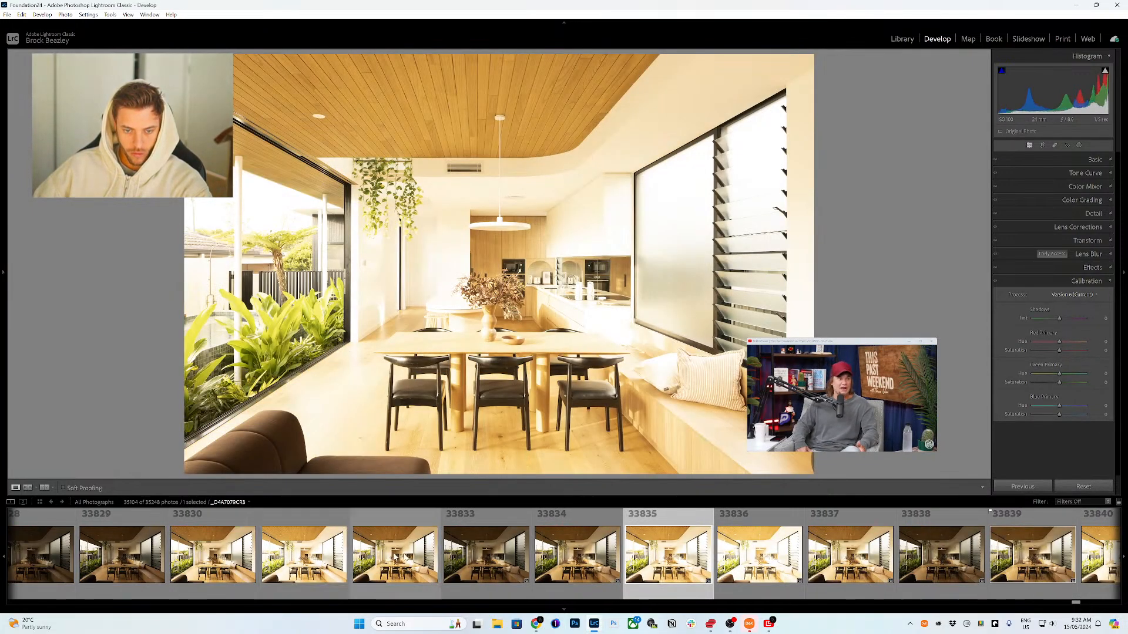
{"action": "scroll", "coordinate": [353, 558], "scroll_direction": "up", "scroll_amount": 4}
{"action": "left_click", "coordinate": [418, 559]}
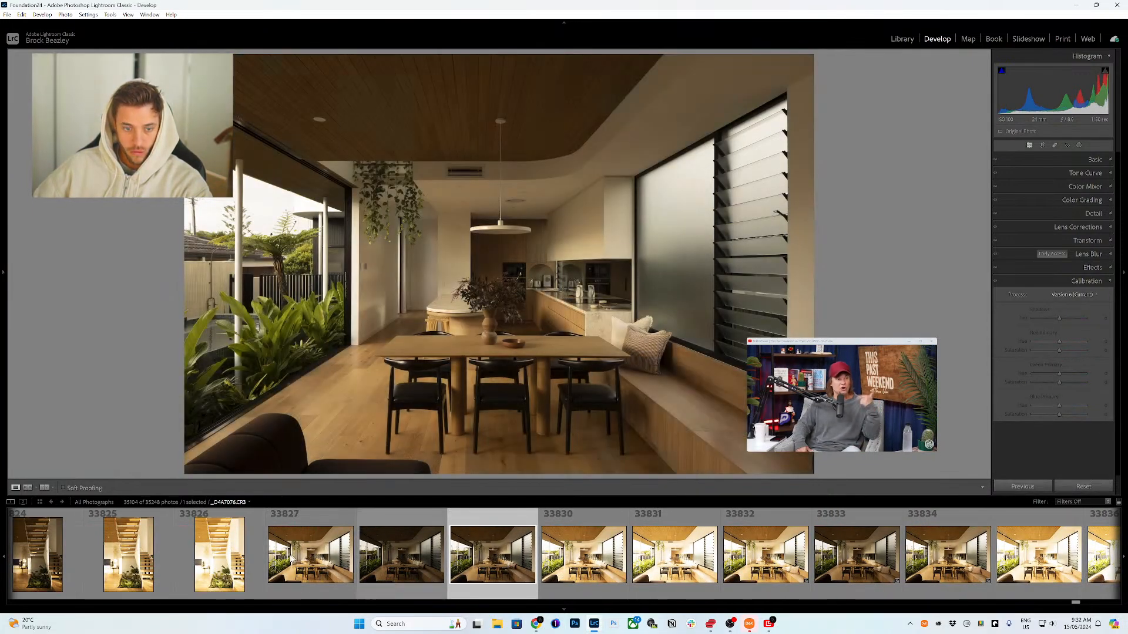
{"action": "left_click", "coordinate": [492, 555]}
{"action": "scroll", "coordinate": [623, 564], "scroll_direction": "down", "scroll_amount": 4}
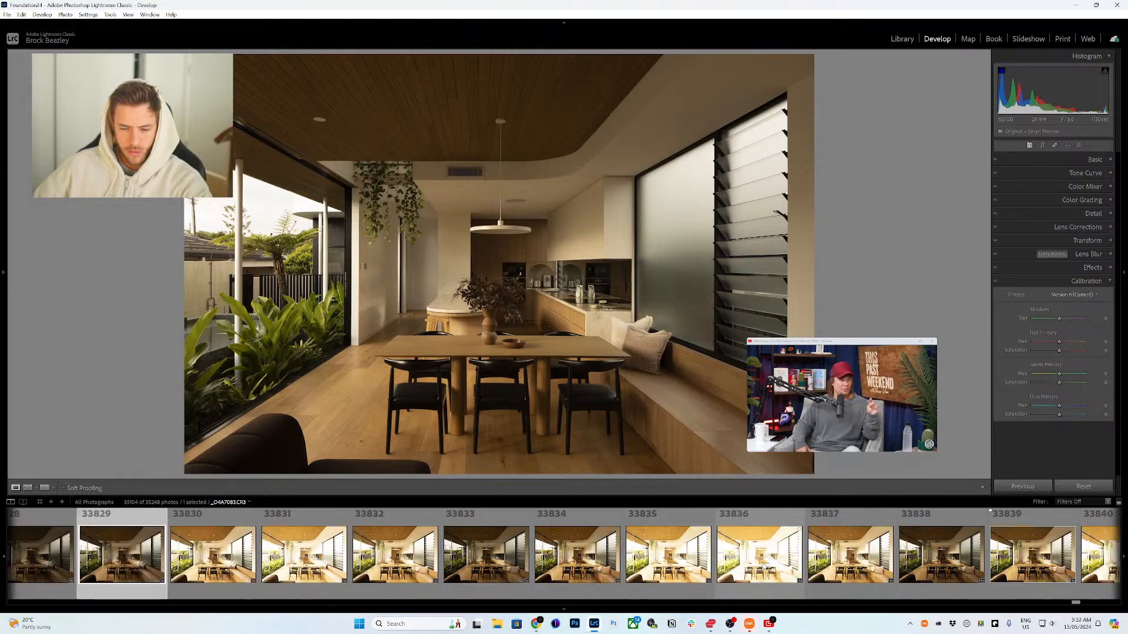
{"action": "left_click", "coordinate": [668, 555]}
{"action": "scroll", "coordinate": [411, 558], "scroll_direction": "up", "scroll_amount": 6}
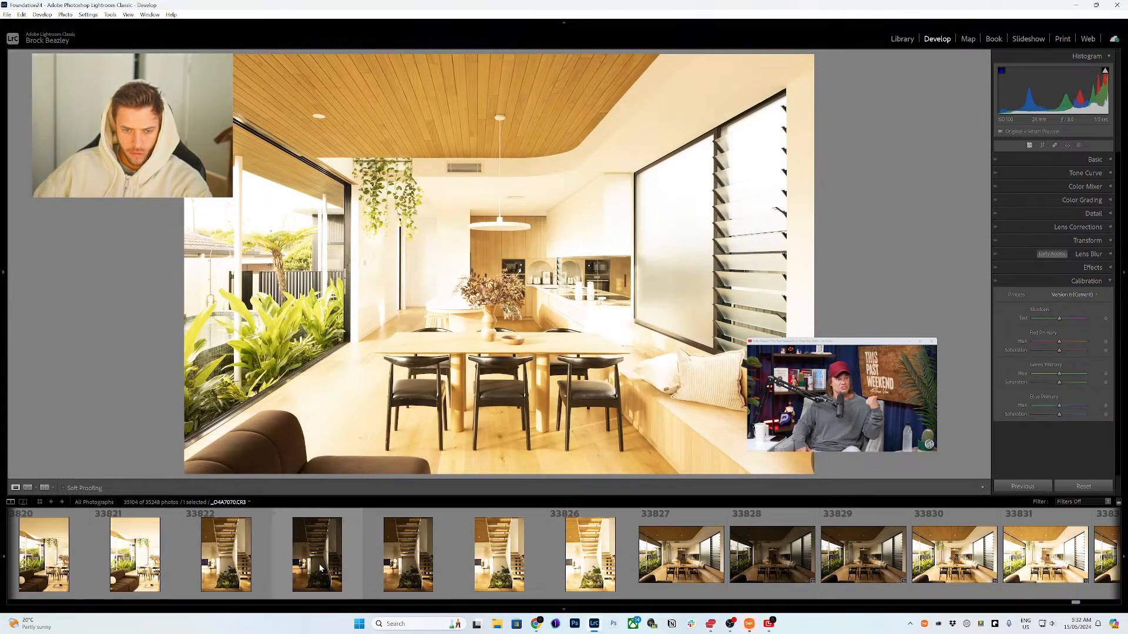
{"action": "left_click", "coordinate": [226, 555]}
{"action": "left_click", "coordinate": [408, 555]}
{"action": "scroll", "coordinate": [414, 563], "scroll_direction": "up", "scroll_amount": 4}
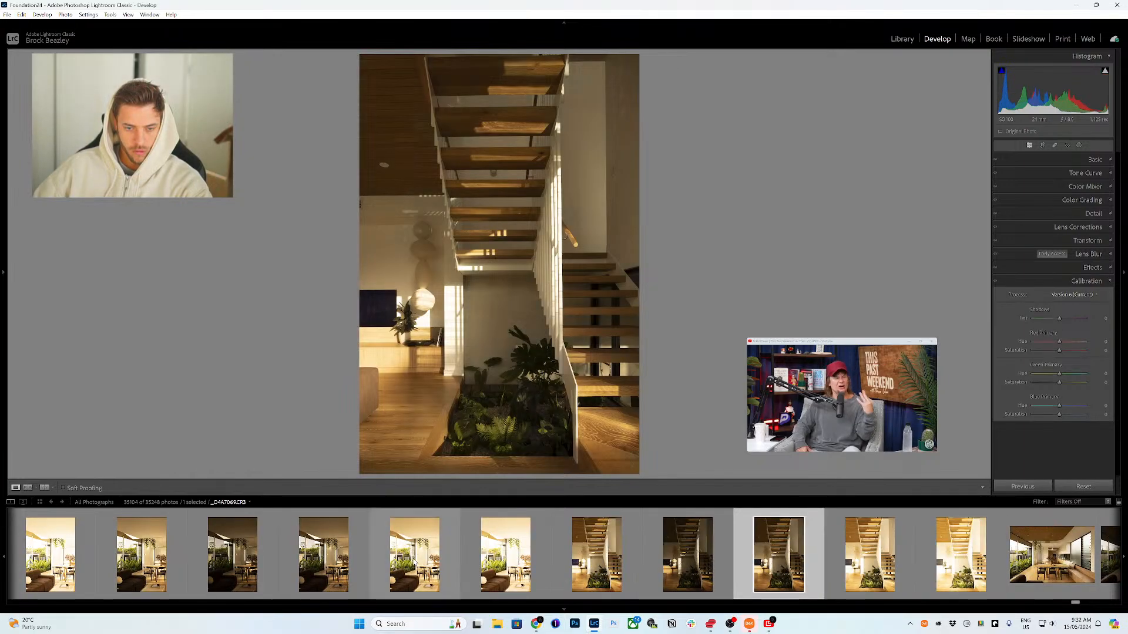
{"action": "key", "text": "p"}
Step: Flag two vertical living-room photos with the sofa, the second being 33814, as picks
{"action": "left_click", "coordinate": [324, 558]}
{"action": "scroll", "coordinate": [322, 563], "scroll_direction": "up", "scroll_amount": 4}
{"action": "key", "text": "p"}
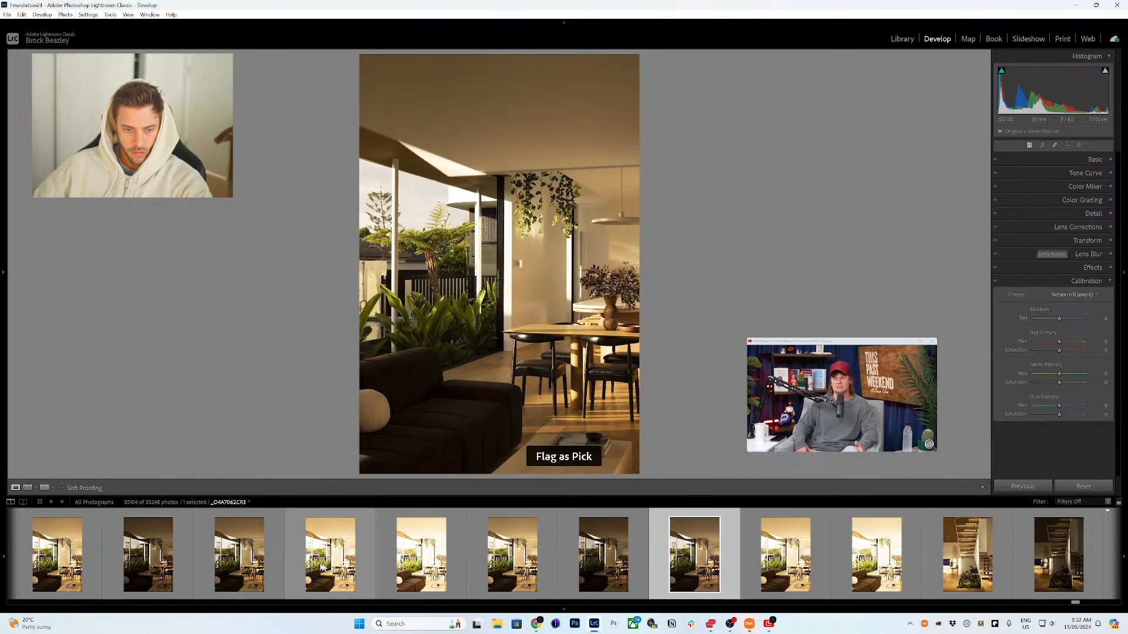
{"action": "scroll", "coordinate": [382, 564], "scroll_direction": "up", "scroll_amount": 4}
{"action": "left_click", "coordinate": [605, 574]}
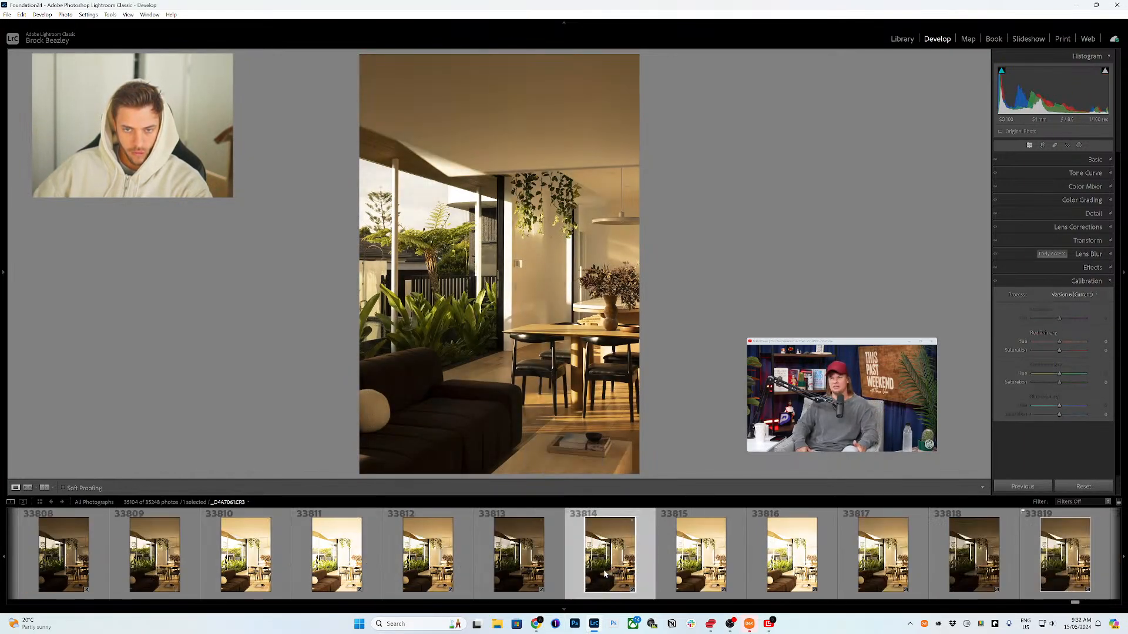
{"action": "key", "text": "p"}
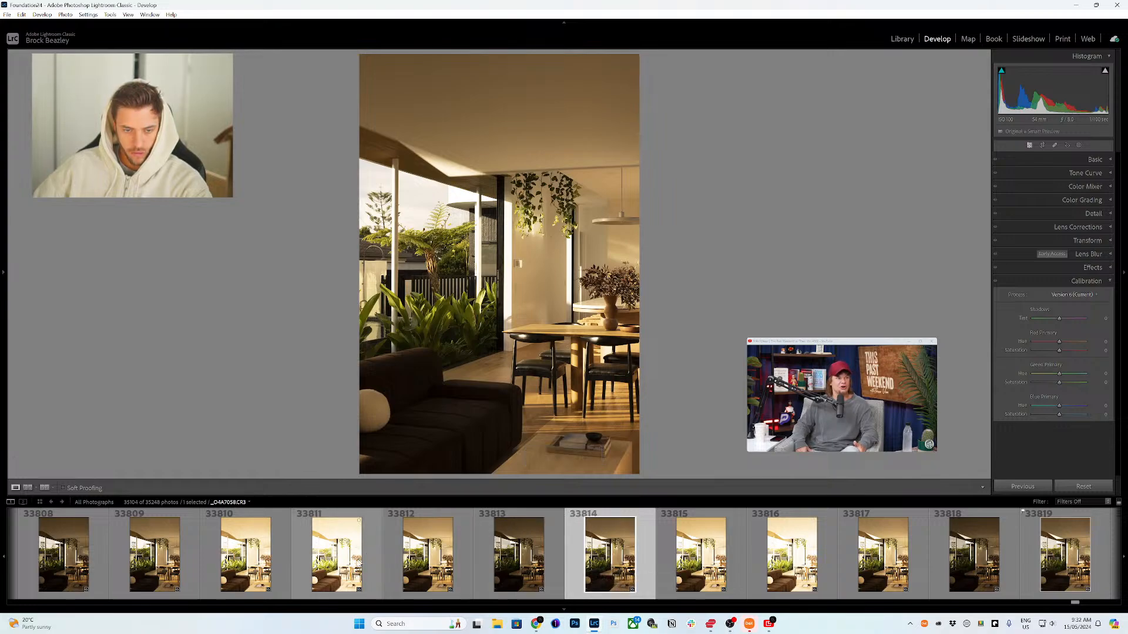
Step: Review photo 33809, then flag the horizontal living-room photo 33794 as a pick
{"action": "scroll", "coordinate": [360, 564], "scroll_direction": "up", "scroll_amount": 4}
{"action": "left_click", "coordinate": [520, 564]}
{"action": "scroll", "coordinate": [477, 573], "scroll_direction": "up", "scroll_amount": 4}
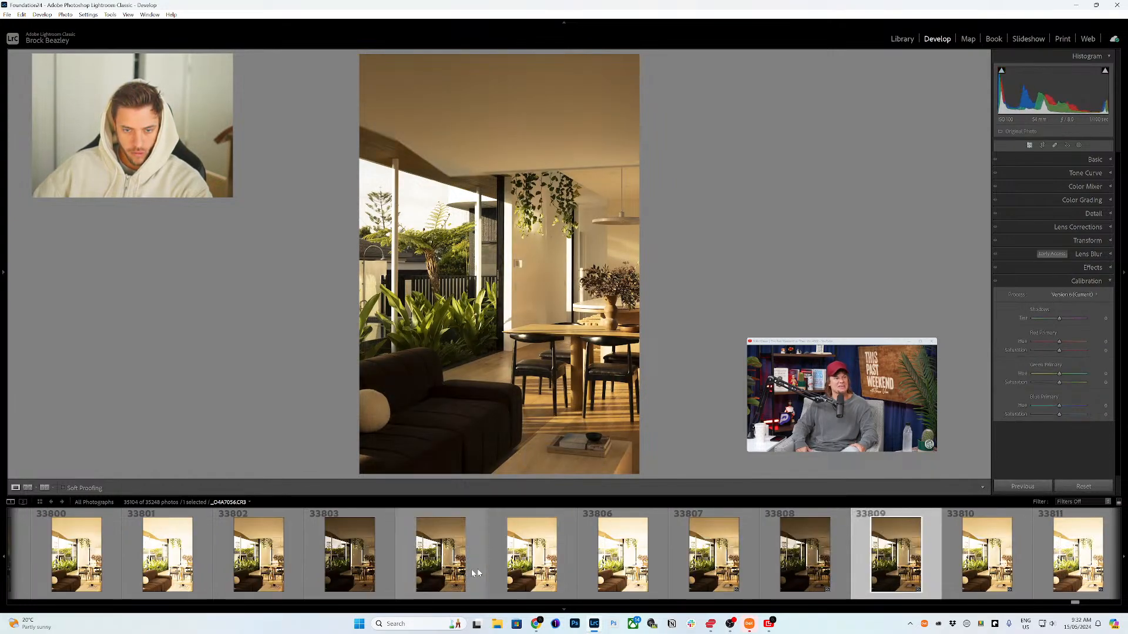
{"action": "left_click", "coordinate": [507, 573]}
{"action": "scroll", "coordinate": [464, 573], "scroll_direction": "up", "scroll_amount": 4}
{"action": "scroll", "coordinate": [435, 570], "scroll_direction": "up", "scroll_amount": 4}
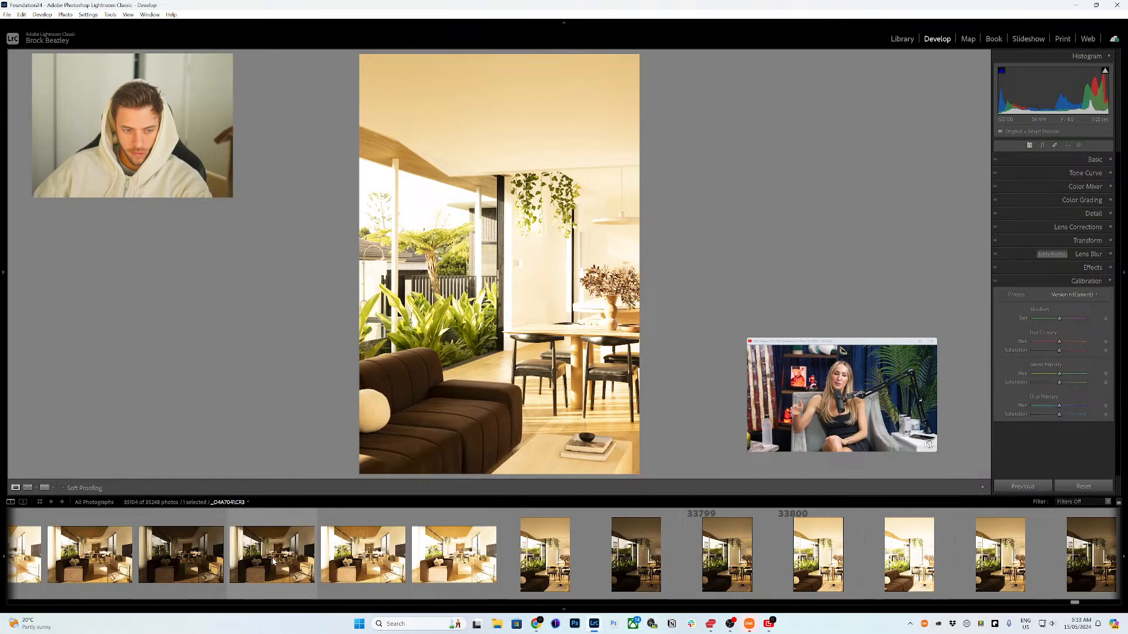
{"action": "left_click", "coordinate": [272, 555]}
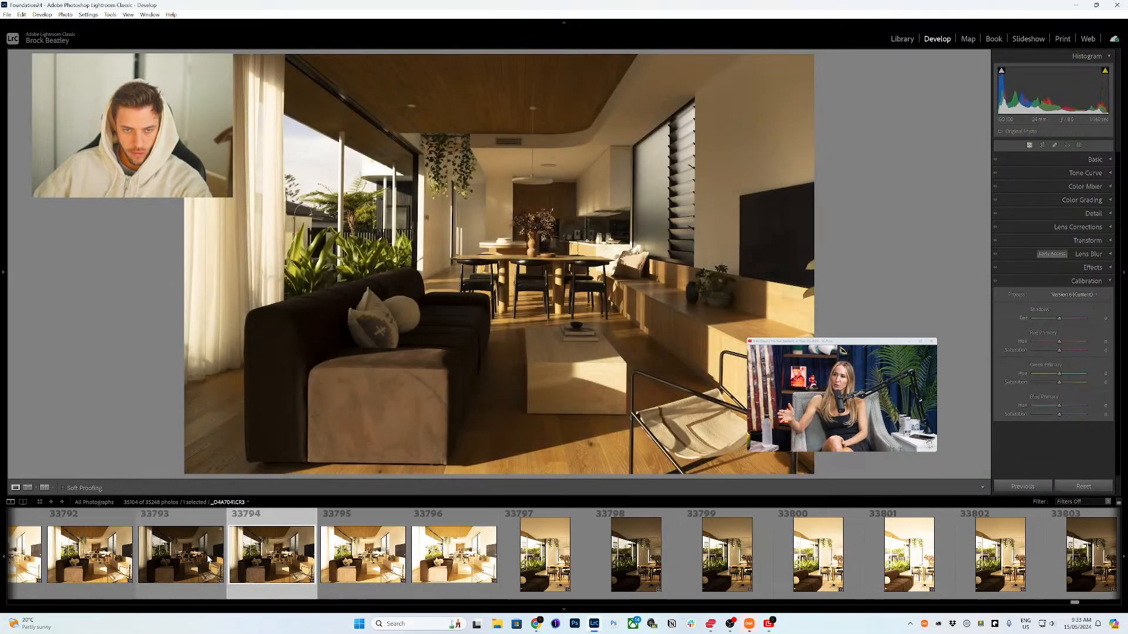
{"action": "key", "text": "p"}
Step: Review photo 33789, then flag the floor shadow photo 33782 as a pick
{"action": "scroll", "coordinate": [462, 565], "scroll_direction": "up", "scroll_amount": 6}
{"action": "left_click", "coordinate": [555, 555]}
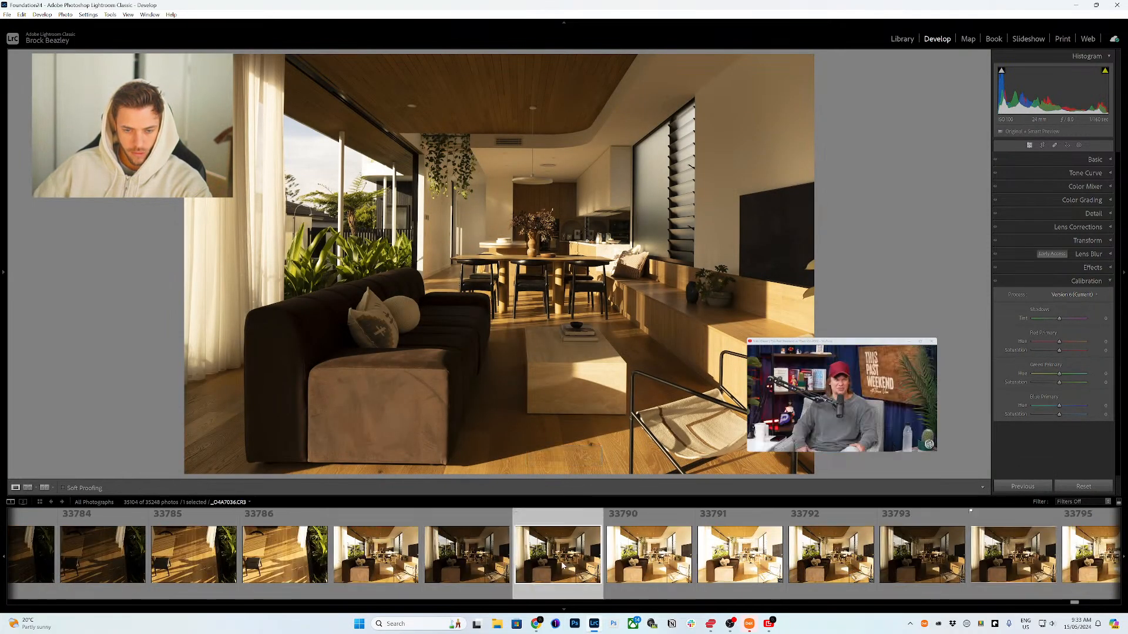
{"action": "scroll", "coordinate": [352, 567], "scroll_direction": "up", "scroll_amount": 3}
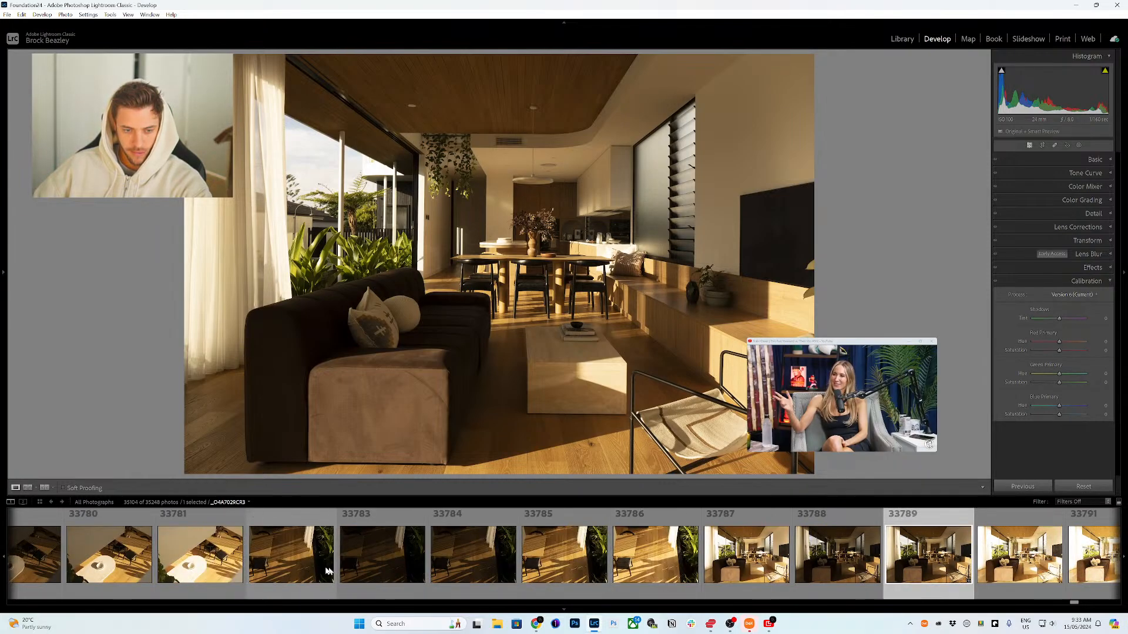
{"action": "left_click", "coordinate": [297, 565]}
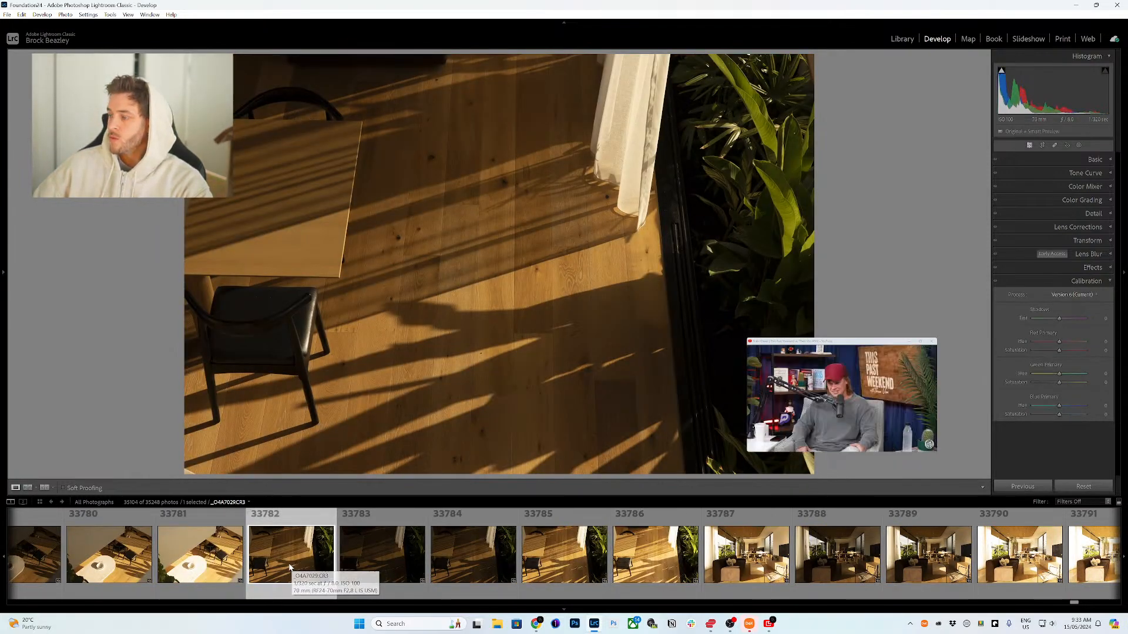
{"action": "key", "text": "p"}
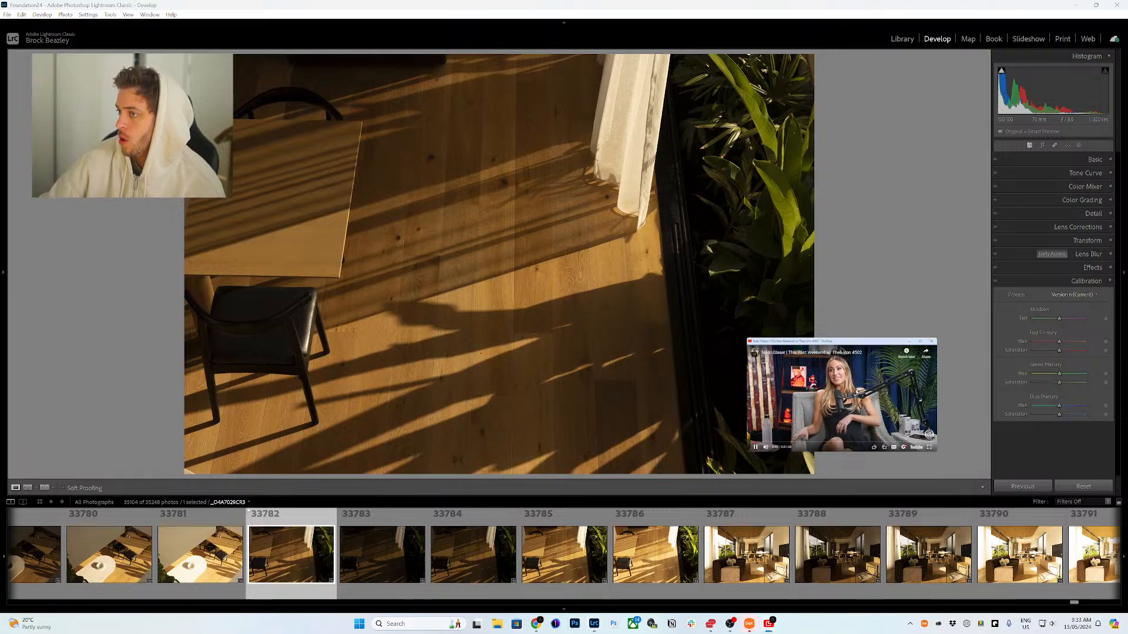
{"action": "left_click", "coordinate": [850, 390]}
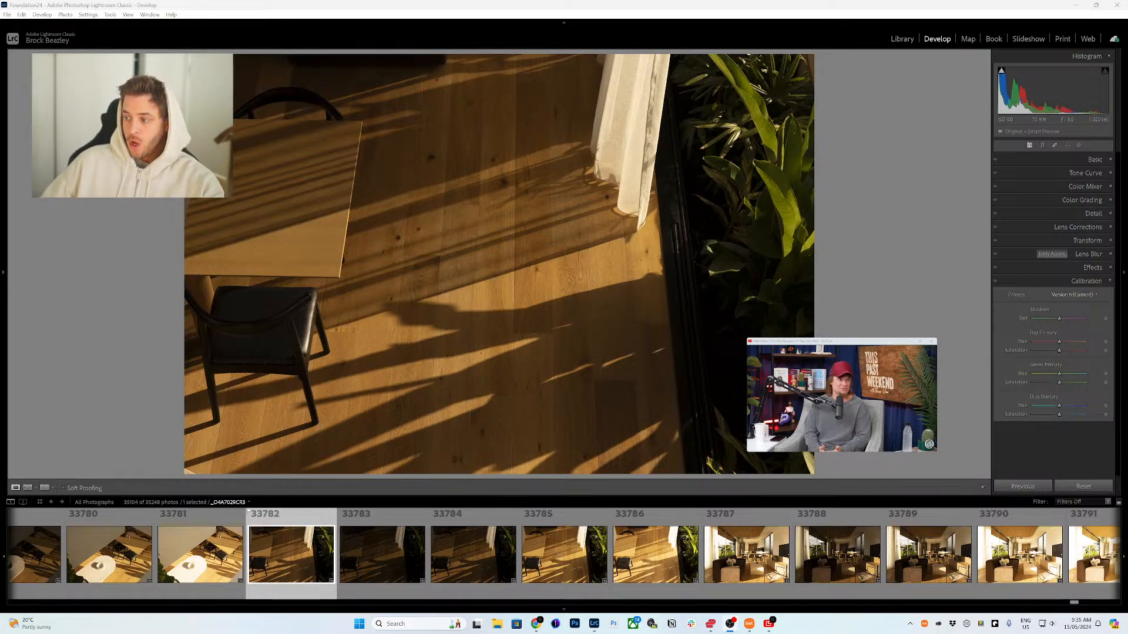
Step: Review tabletop photos 33777 and 33772, then flag the vertical fern photo 33767 as a pick
{"action": "scroll", "coordinate": [208, 566], "scroll_direction": "up", "scroll_amount": 5}
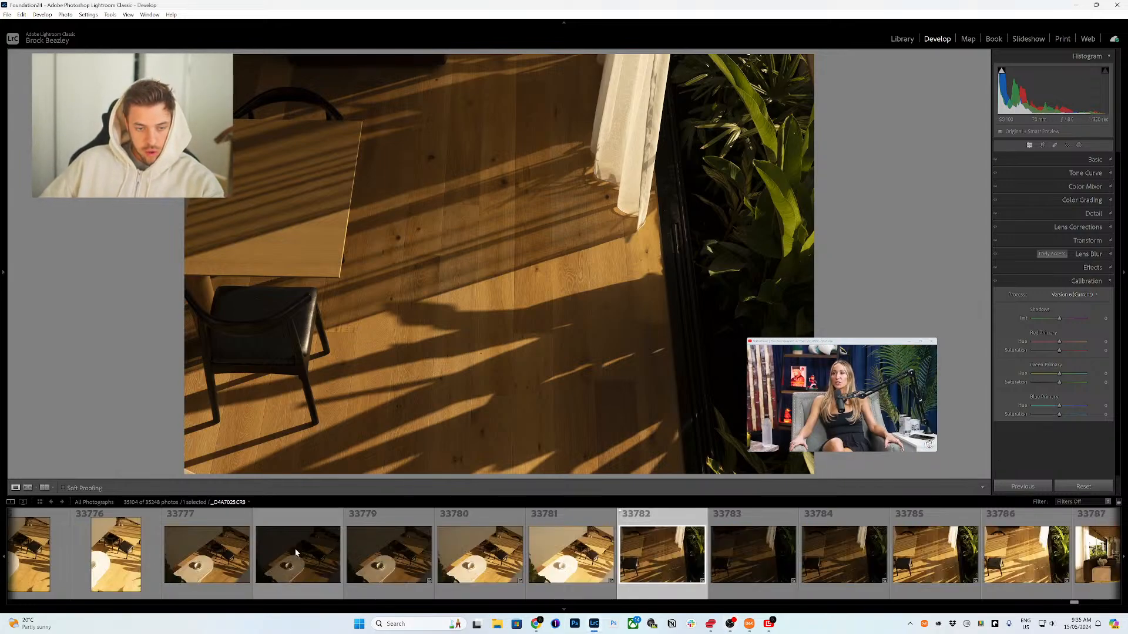
{"action": "left_click", "coordinate": [209, 566]}
{"action": "scroll", "coordinate": [209, 566], "scroll_direction": "up", "scroll_amount": 8}
{"action": "left_click", "coordinate": [462, 562]}
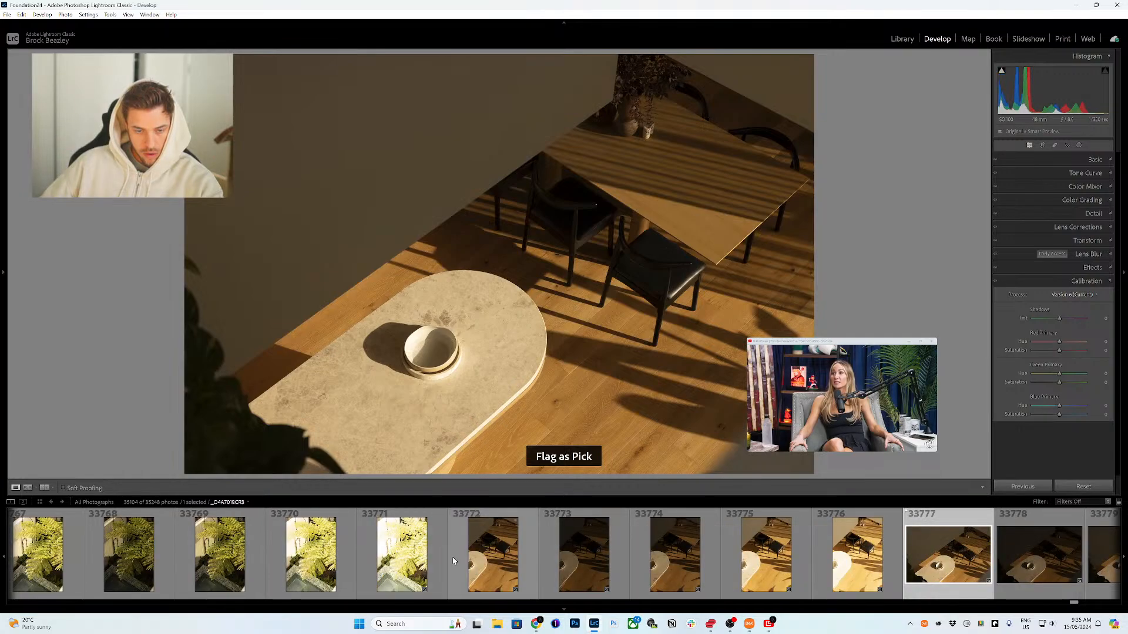
{"action": "scroll", "coordinate": [411, 562], "scroll_direction": "up", "scroll_amount": 4}
{"action": "left_click", "coordinate": [406, 561]}
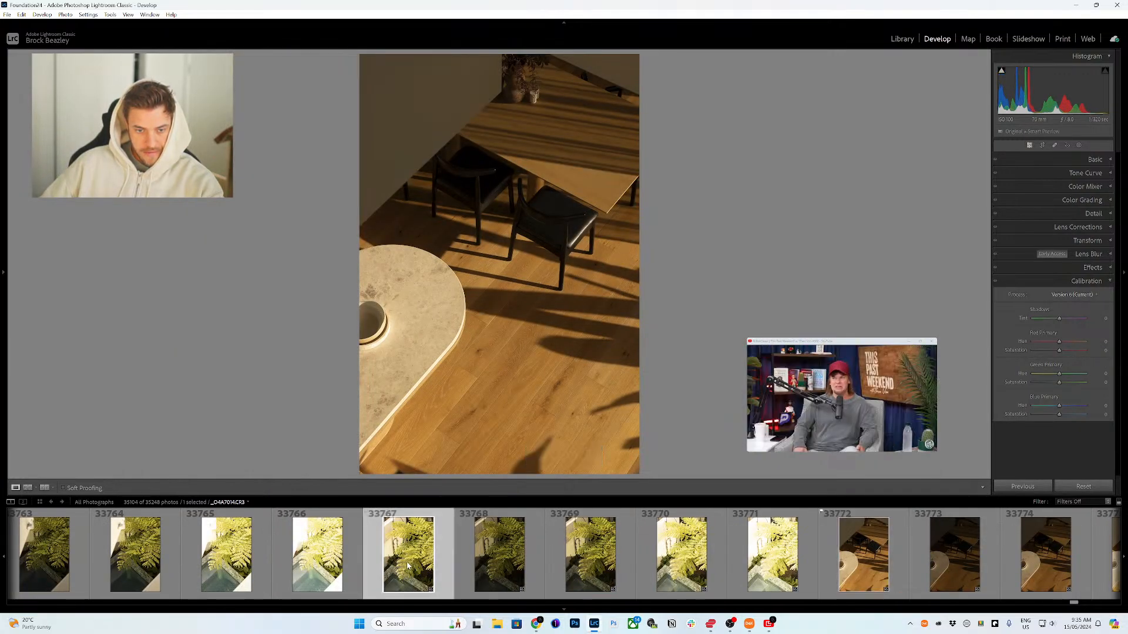
{"action": "scroll", "coordinate": [406, 562], "scroll_direction": "up", "scroll_amount": 4}
{"action": "key", "text": "p"}
Step: Review fern photo 33757, then flag the planter photo 33759 as a pick
{"action": "left_click", "coordinate": [407, 561]}
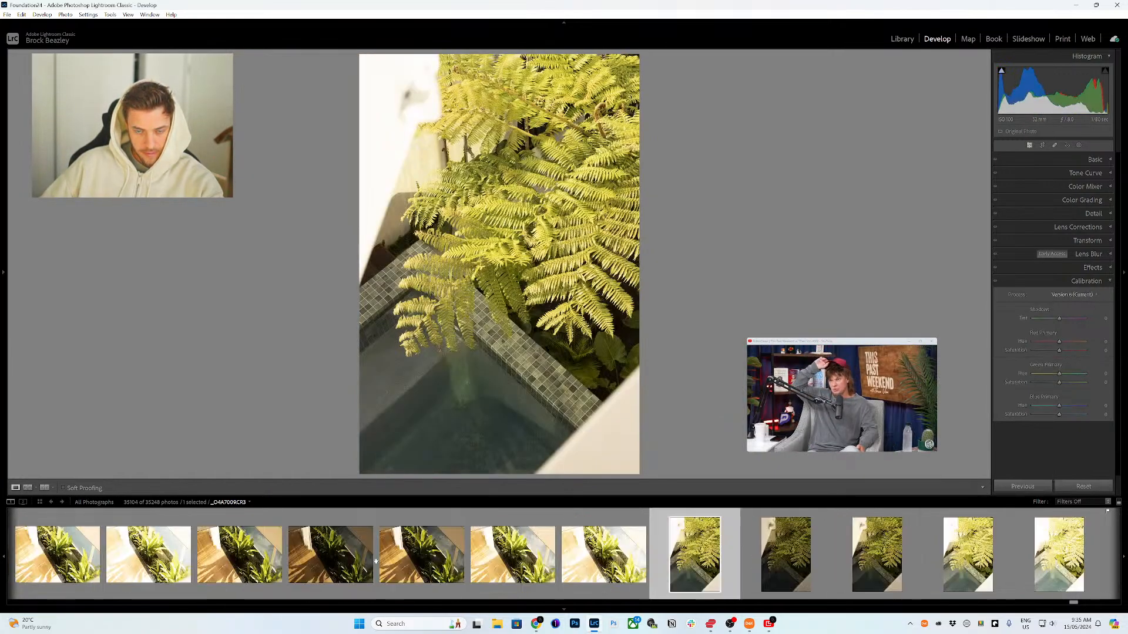
{"action": "scroll", "coordinate": [382, 563], "scroll_direction": "up", "scroll_amount": 3}
{"action": "left_click", "coordinate": [250, 561]}
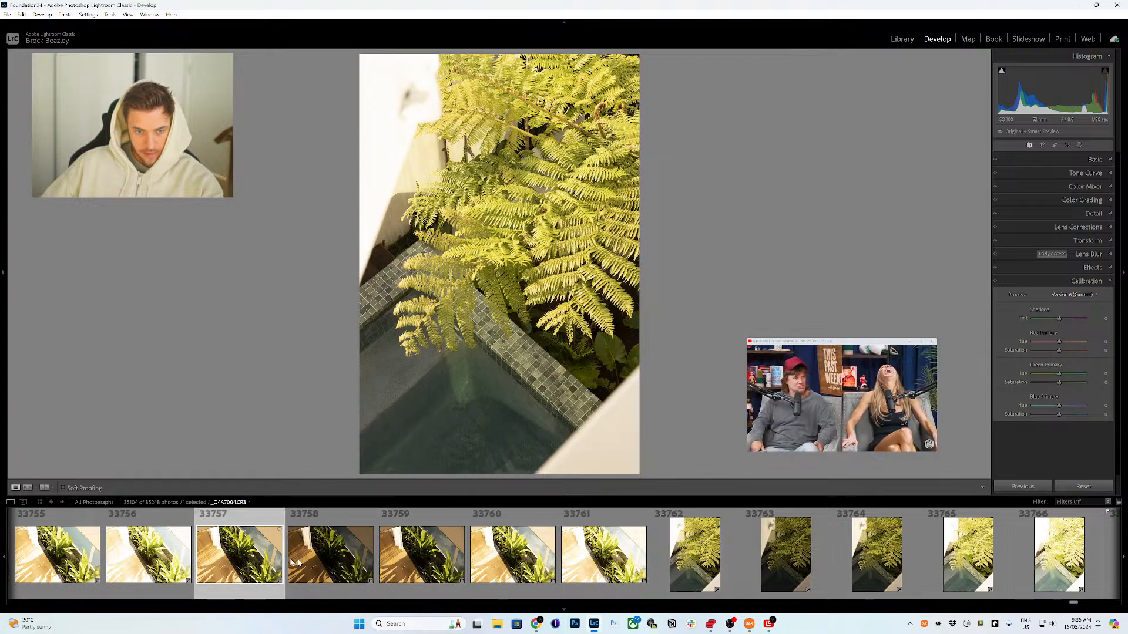
{"action": "left_click", "coordinate": [430, 568]}
{"action": "key", "text": "p"}
Step: Review planter photos 33754 and 33748, then flag the vertical planter photo 33734 as a pick
{"action": "scroll", "coordinate": [411, 565], "scroll_direction": "up", "scroll_amount": 4}
{"action": "left_click", "coordinate": [355, 567]}
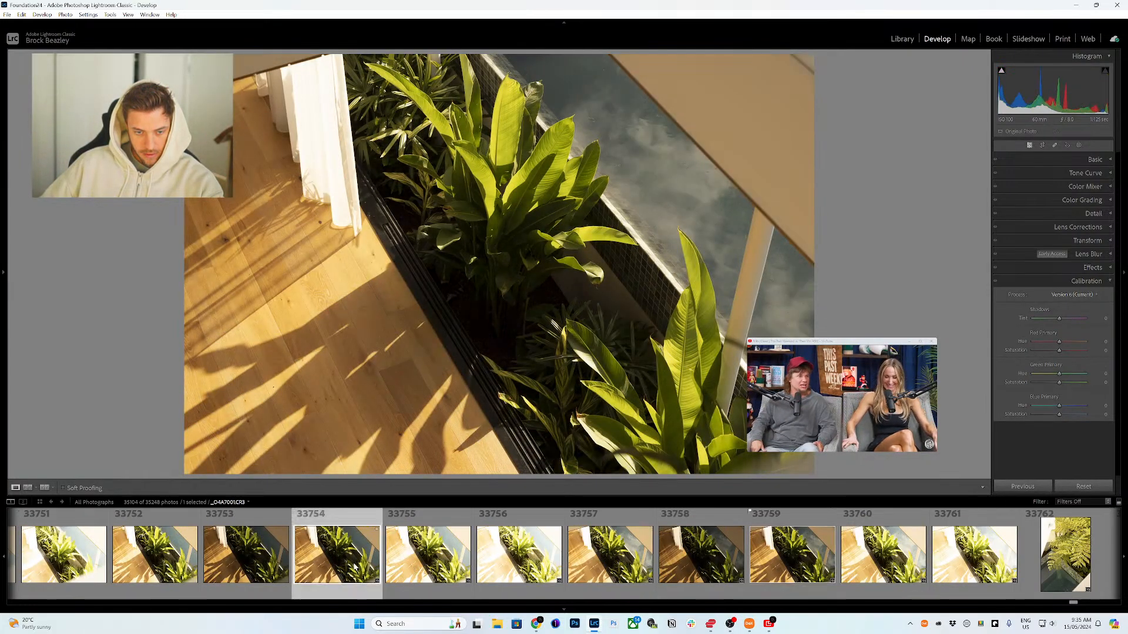
{"action": "scroll", "coordinate": [355, 567], "scroll_direction": "up", "scroll_amount": 8}
{"action": "left_click", "coordinate": [531, 561]}
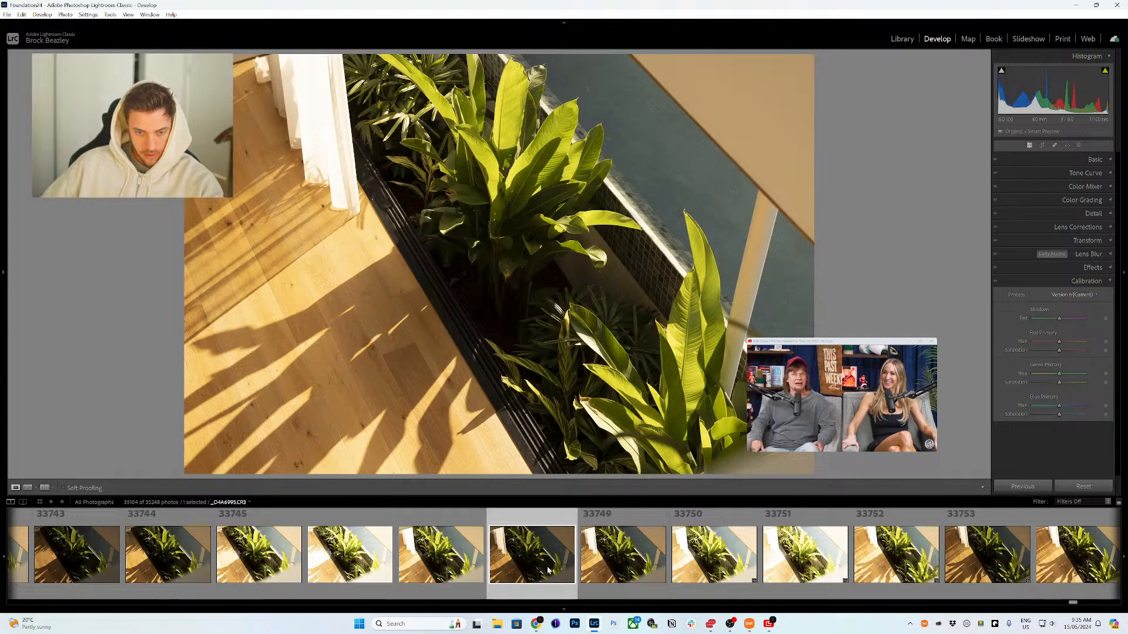
{"action": "scroll", "coordinate": [454, 567], "scroll_direction": "up", "scroll_amount": 4}
{"action": "scroll", "coordinate": [411, 564], "scroll_direction": "up", "scroll_amount": 8}
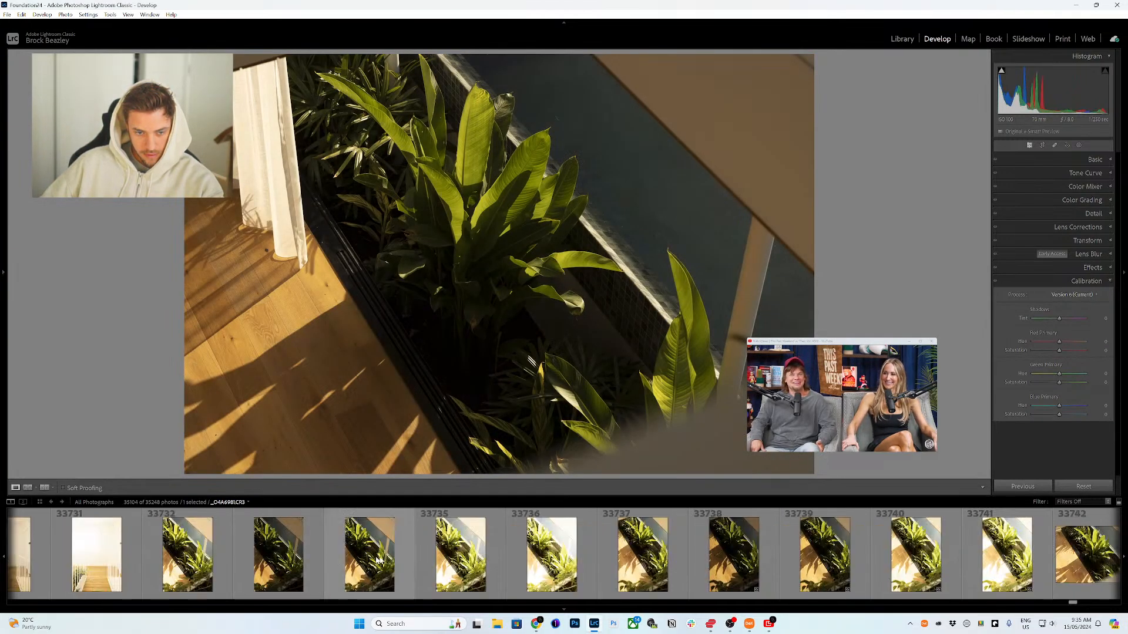
{"action": "left_click", "coordinate": [357, 562]}
{"action": "key", "text": "p"}
Step: Review landing photo 33729, then flag the vertical vanity photo beside the landing as a pick
{"action": "scroll", "coordinate": [357, 562], "scroll_direction": "up", "scroll_amount": 4}
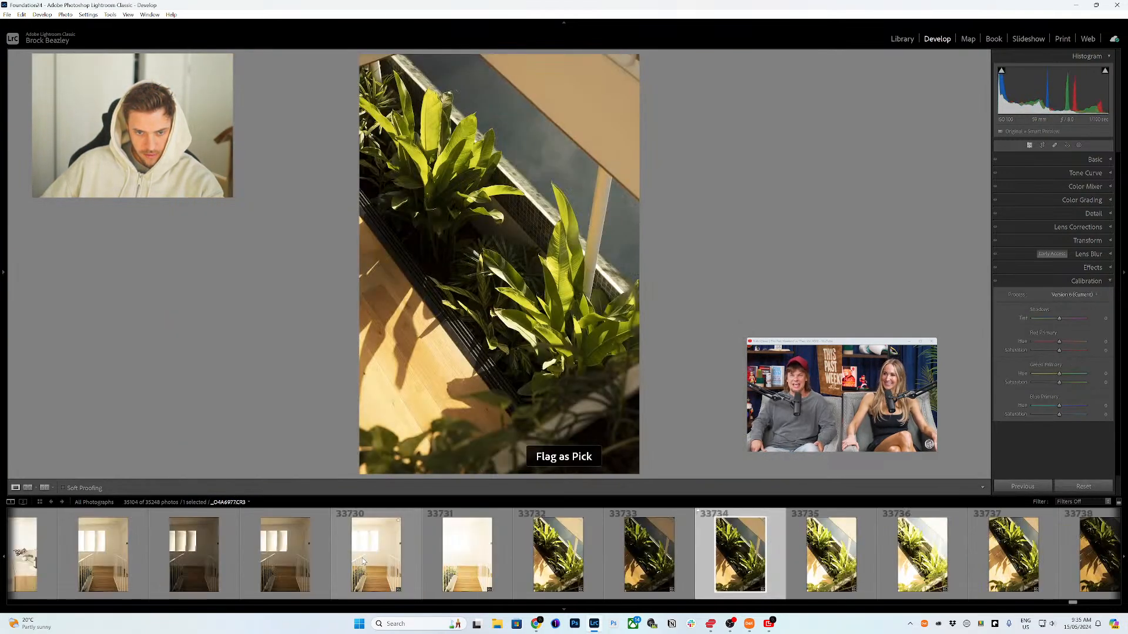
{"action": "left_click", "coordinate": [151, 563]}
{"action": "left_click", "coordinate": [273, 564]}
{"action": "scroll", "coordinate": [276, 564], "scroll_direction": "up", "scroll_amount": 8}
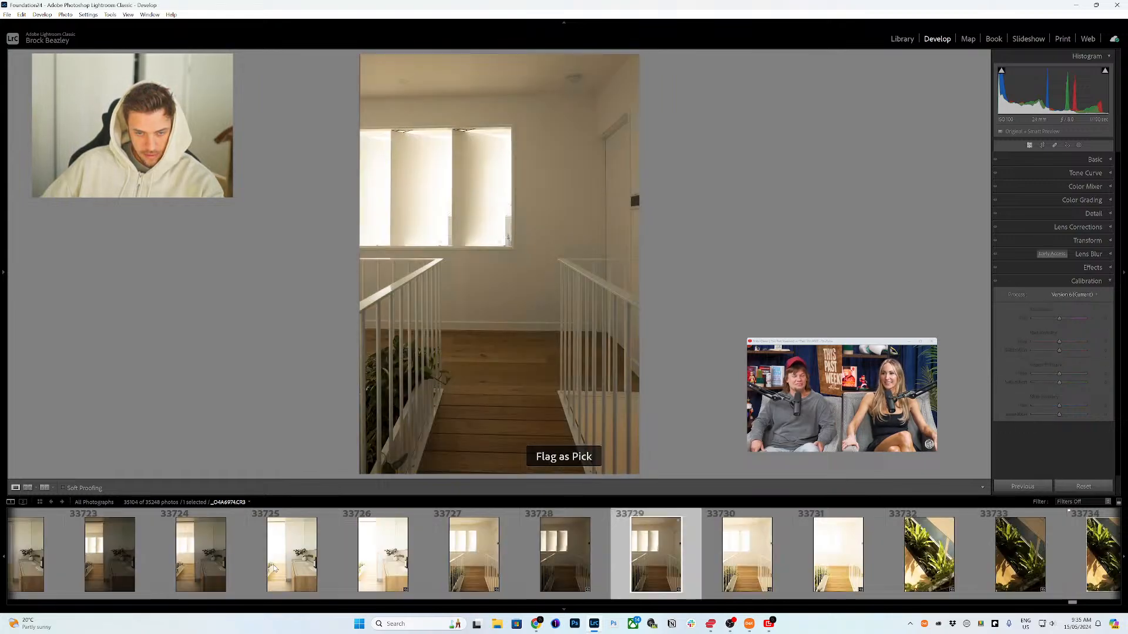
{"action": "left_click", "coordinate": [388, 564]}
{"action": "key", "text": "p"}
Step: Review photo 33717, then flag the bathroom vanity photo 33712 as a pick
{"action": "scroll", "coordinate": [404, 564], "scroll_direction": "up", "scroll_amount": 4}
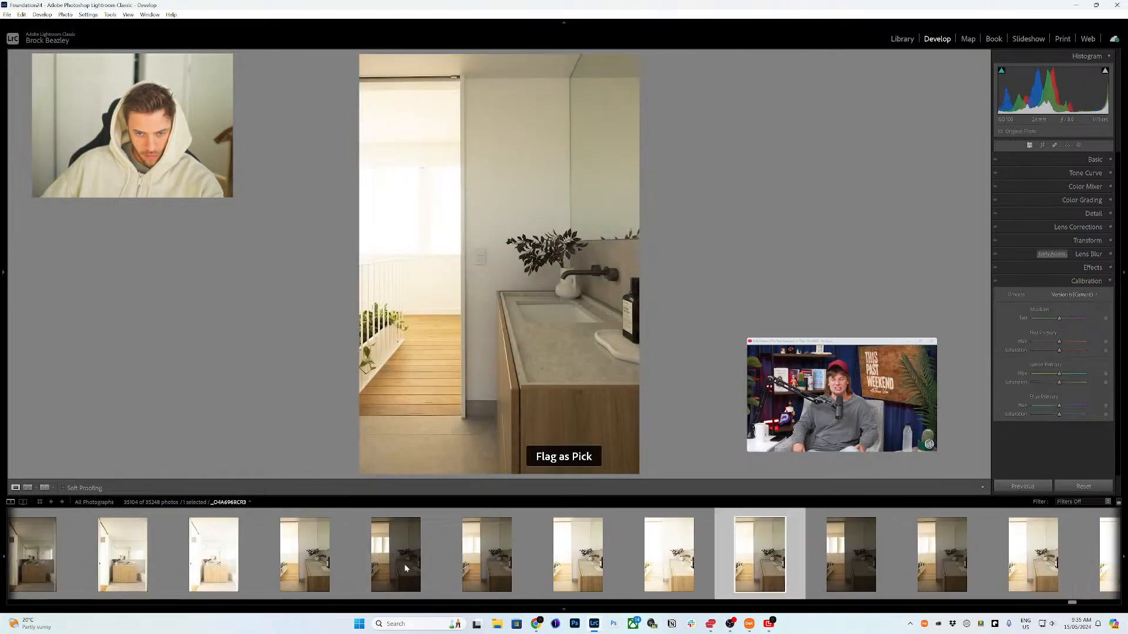
{"action": "left_click", "coordinate": [336, 568]}
{"action": "scroll", "coordinate": [323, 562], "scroll_direction": "up", "scroll_amount": 4}
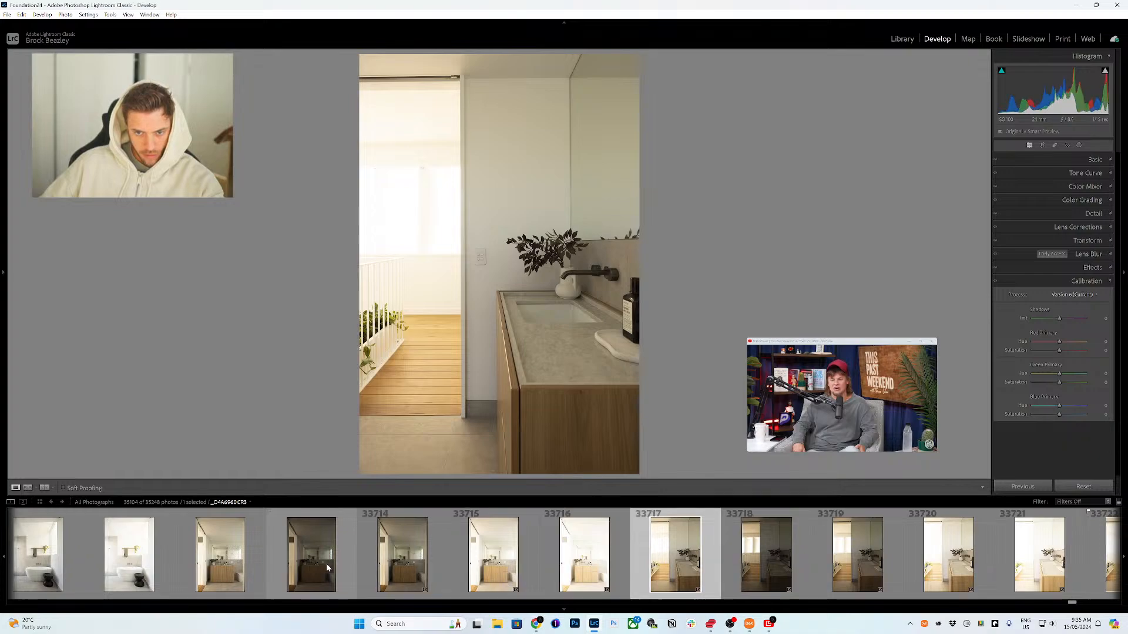
{"action": "left_click", "coordinate": [235, 564]}
{"action": "key", "text": "p"}
Step: Flag the freestanding bath photo 33707 as a pick
{"action": "scroll", "coordinate": [235, 562], "scroll_direction": "up", "scroll_amount": 4}
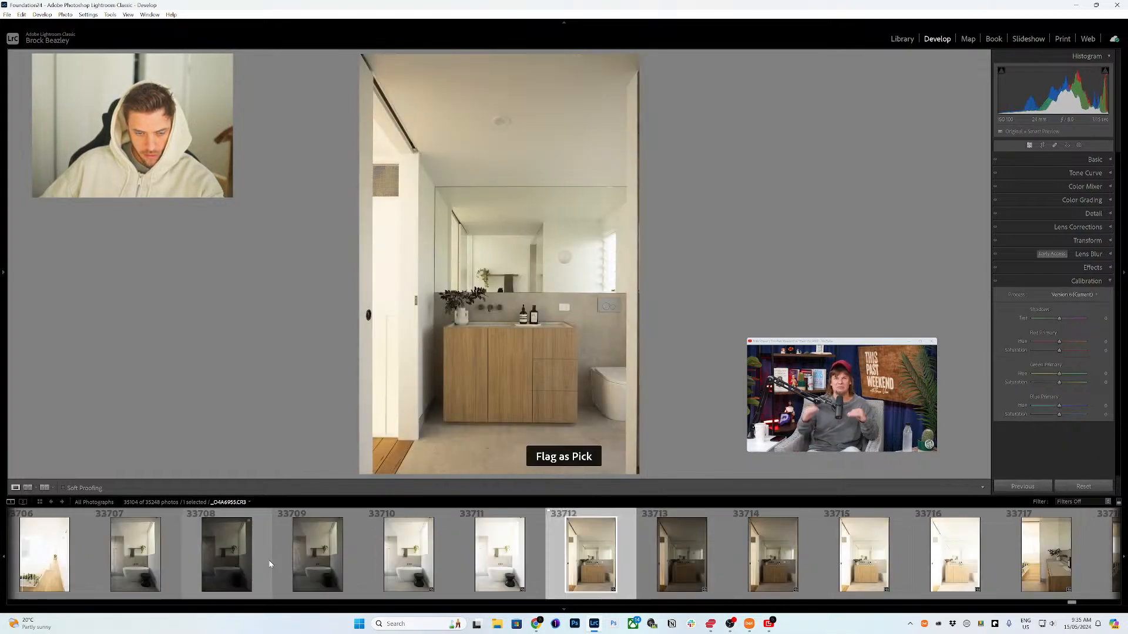
{"action": "left_click", "coordinate": [135, 563]}
{"action": "key", "text": "p"}
Step: Flag a vertical upstairs hallway photo as a pick
{"action": "scroll", "coordinate": [176, 563], "scroll_direction": "up", "scroll_amount": 4}
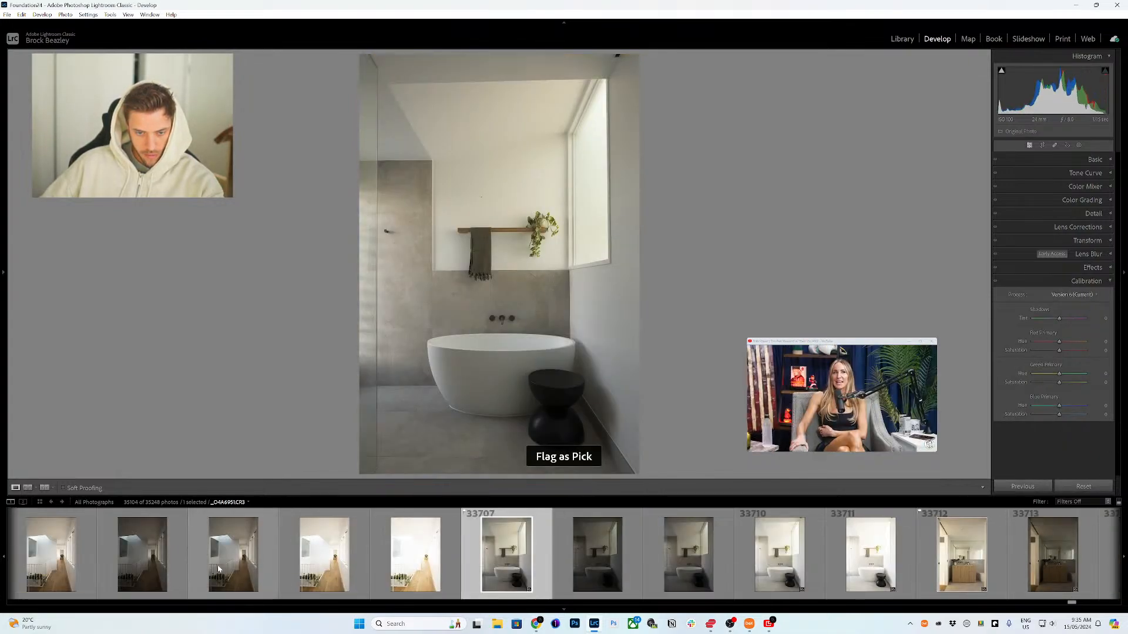
{"action": "scroll", "coordinate": [305, 565], "scroll_direction": "up", "scroll_amount": 4}
{"action": "left_click", "coordinate": [411, 564]}
{"action": "key", "text": "p"}
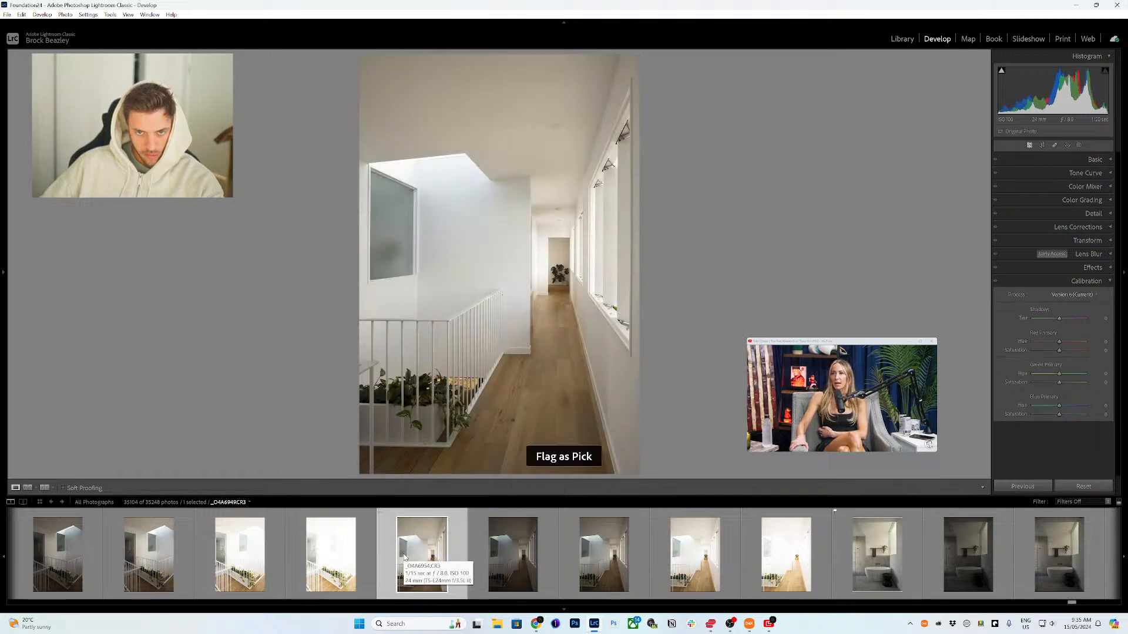
Step: Flag the vertical stair landing photo 33692 as a pick
{"action": "scroll", "coordinate": [384, 561], "scroll_direction": "up", "scroll_amount": 4}
{"action": "left_click", "coordinate": [373, 562]}
{"action": "scroll", "coordinate": [328, 562], "scroll_direction": "up", "scroll_amount": 4}
{"action": "left_click", "coordinate": [258, 562]}
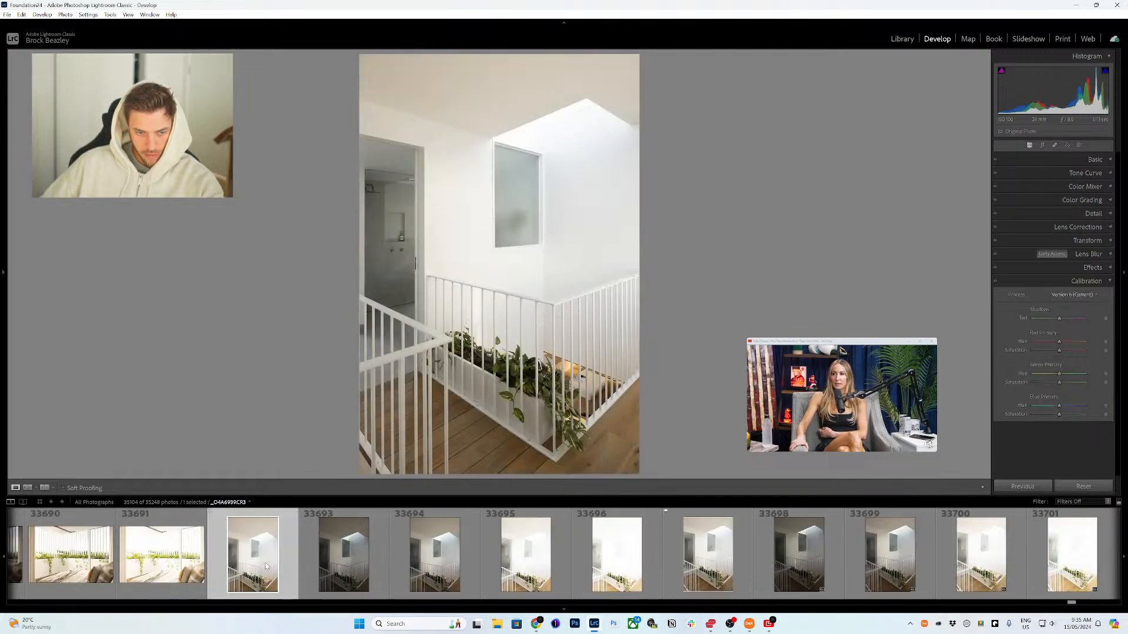
{"action": "scroll", "coordinate": [265, 562], "scroll_direction": "up", "scroll_amount": 4}
{"action": "key", "text": "p"}
Step: Flag bedroom photo 33687 with the slatted windows as a pick
{"action": "scroll", "coordinate": [267, 564], "scroll_direction": "up", "scroll_amount": 4}
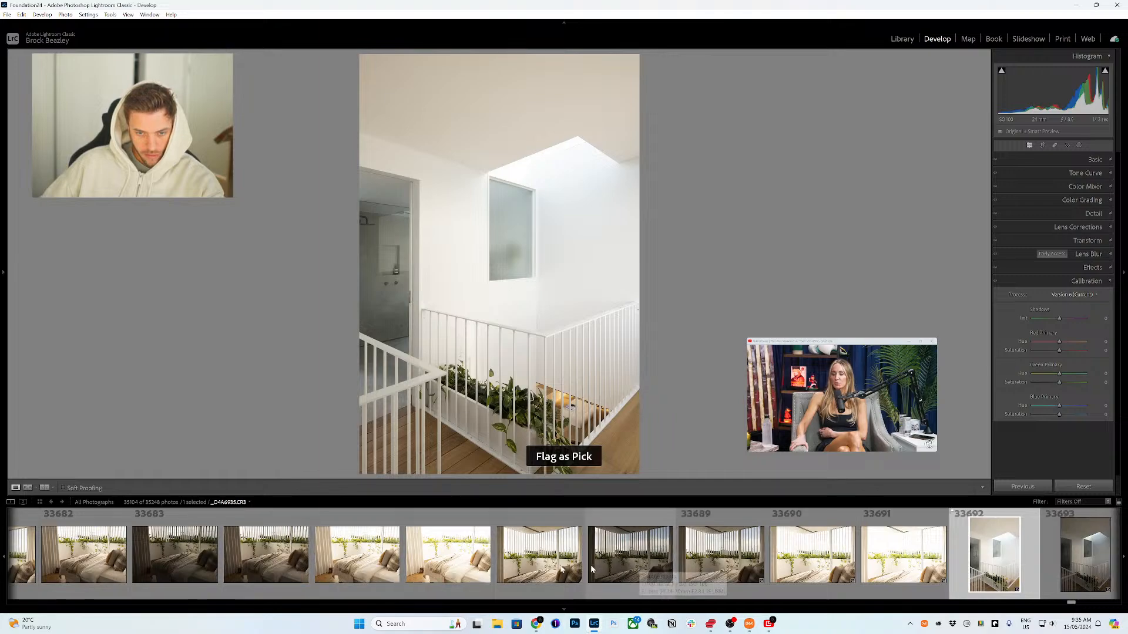
{"action": "left_click", "coordinate": [464, 564]}
{"action": "left_click", "coordinate": [509, 565]}
{"action": "key", "text": "p"}
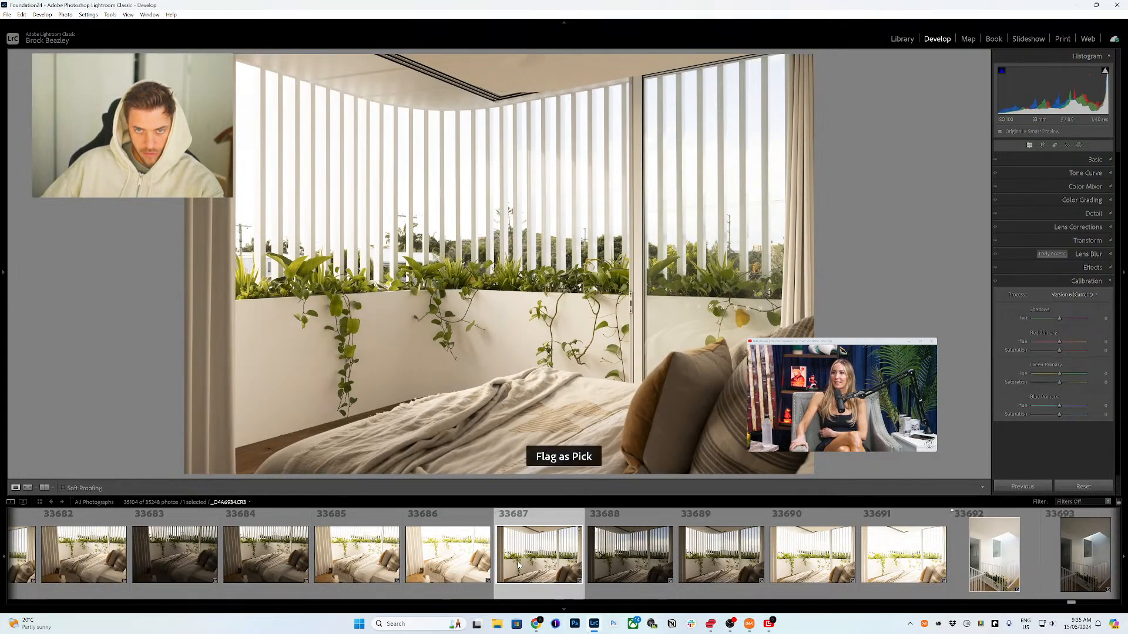
Step: Flag a sunlit bedroom photo with window slats and curtains as a pick
{"action": "scroll", "coordinate": [506, 568], "scroll_direction": "up", "scroll_amount": 4}
{"action": "scroll", "coordinate": [270, 567], "scroll_direction": "up", "scroll_amount": 4}
{"action": "scroll", "coordinate": [270, 566], "scroll_direction": "up", "scroll_amount": 4}
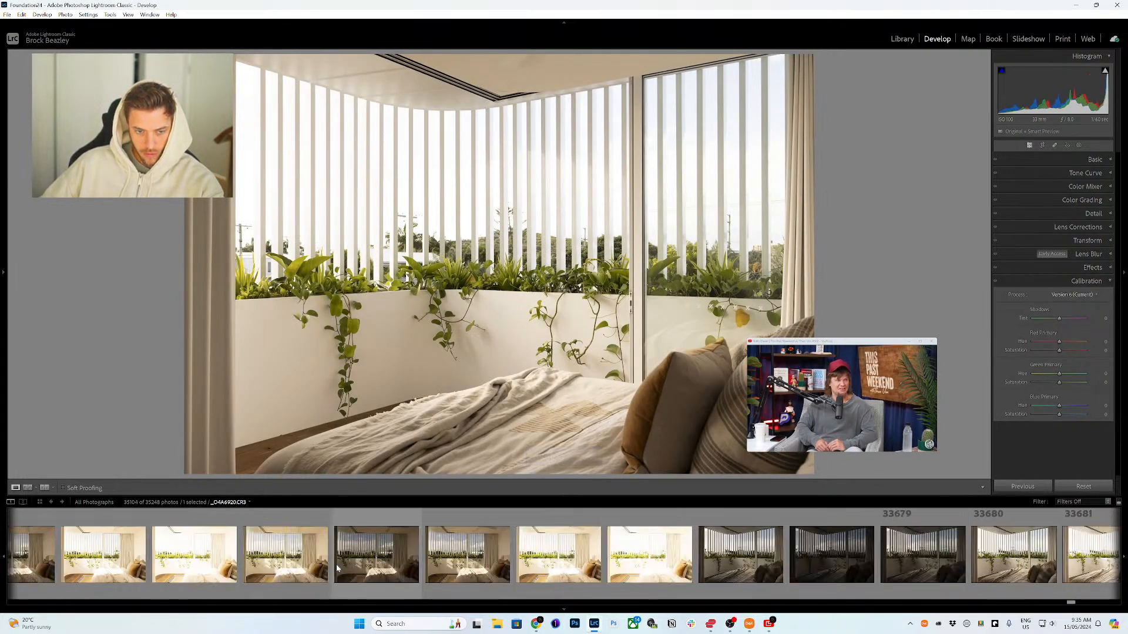
{"action": "left_click", "coordinate": [270, 568]}
{"action": "left_click", "coordinate": [470, 567]}
{"action": "scroll", "coordinate": [471, 568], "scroll_direction": "up", "scroll_amount": 4}
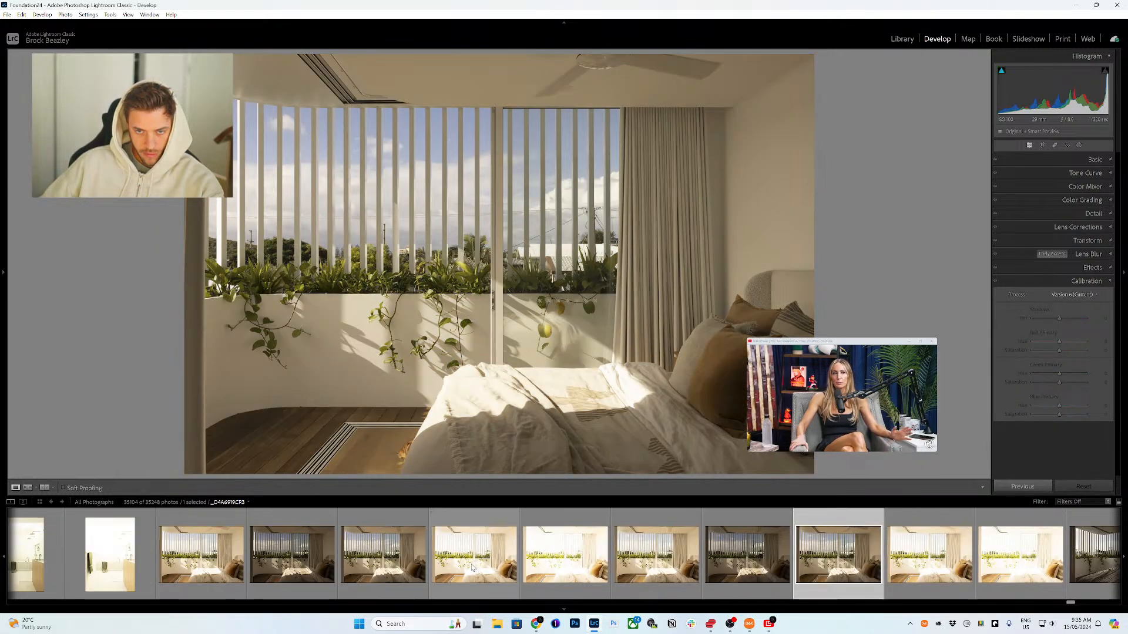
{"action": "key", "text": "p"}
Step: Review bathroom photo 33662, then flag bathroom photo 33664 as a pick
{"action": "scroll", "coordinate": [472, 567], "scroll_direction": "up", "scroll_amount": 4}
{"action": "scroll", "coordinate": [471, 567], "scroll_direction": "up", "scroll_amount": 4}
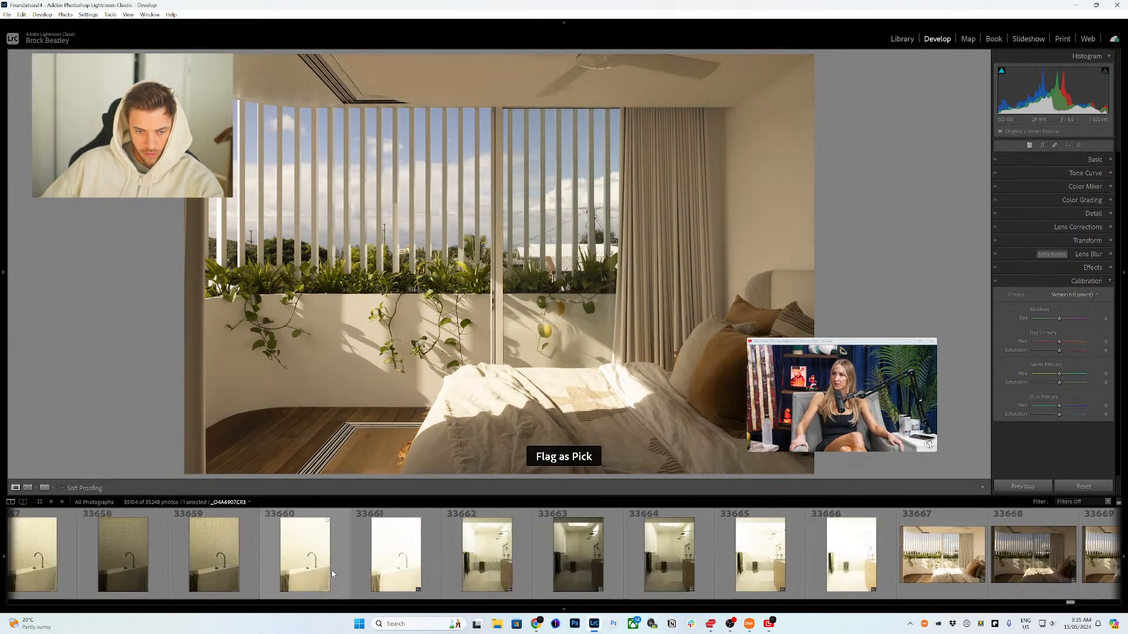
{"action": "left_click", "coordinate": [474, 565]}
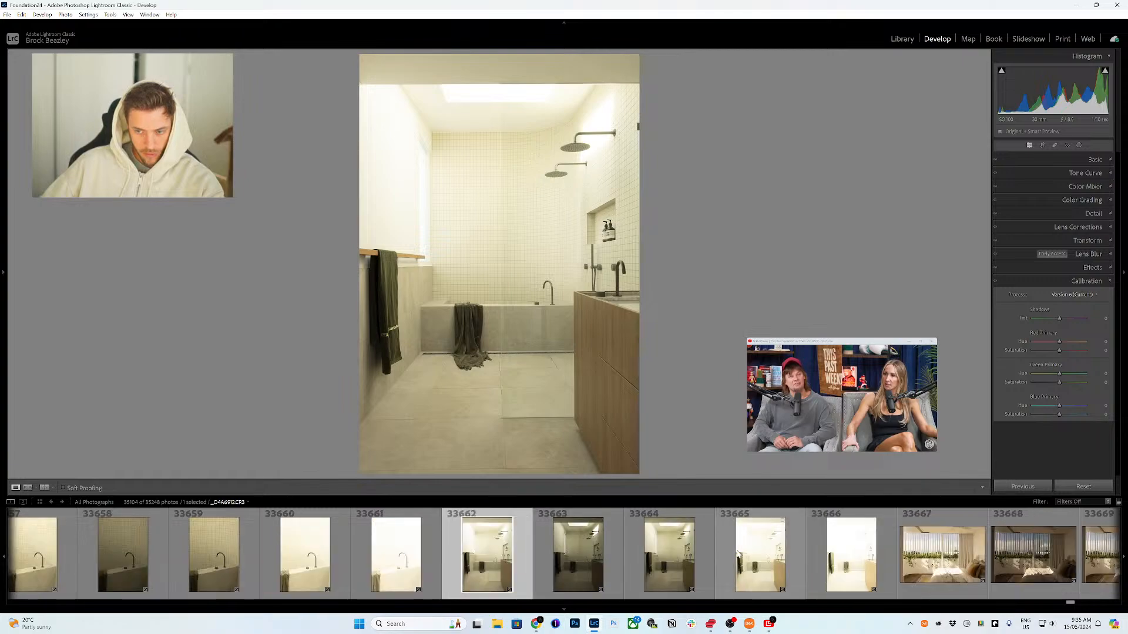
{"action": "left_click", "coordinate": [688, 561]}
{"action": "key", "text": "p"}
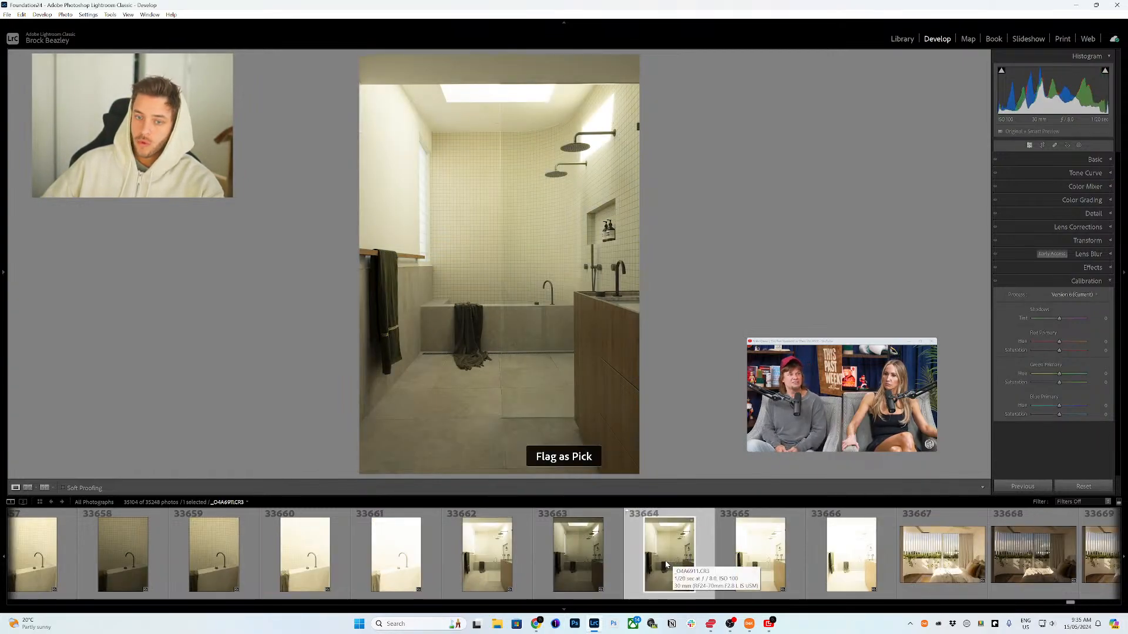
Step: Flag the close-up bathtub spout photo 33657 as a pick
{"action": "scroll", "coordinate": [510, 557], "scroll_direction": "up", "scroll_amount": 4}
{"action": "left_click", "coordinate": [406, 561]}
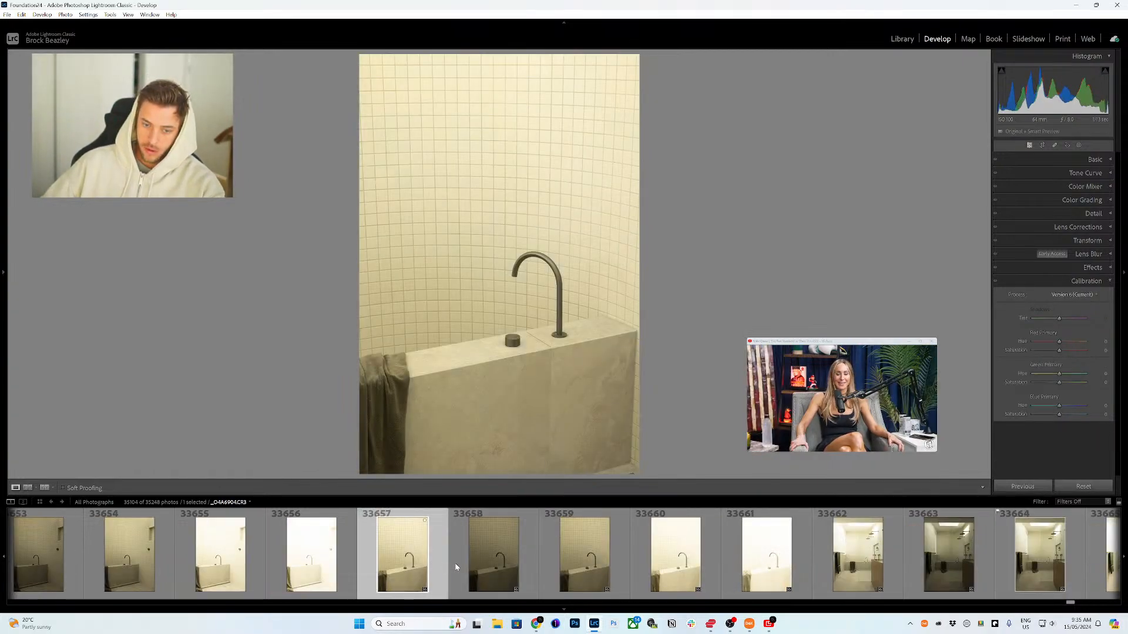
{"action": "scroll", "coordinate": [455, 563], "scroll_direction": "up", "scroll_amount": 4}
{"action": "key", "text": "p"}
Step: Flag the tiled bathtub detail photo 33652 as a pick
{"action": "left_click", "coordinate": [318, 561]}
{"action": "scroll", "coordinate": [348, 565], "scroll_direction": "up", "scroll_amount": 4}
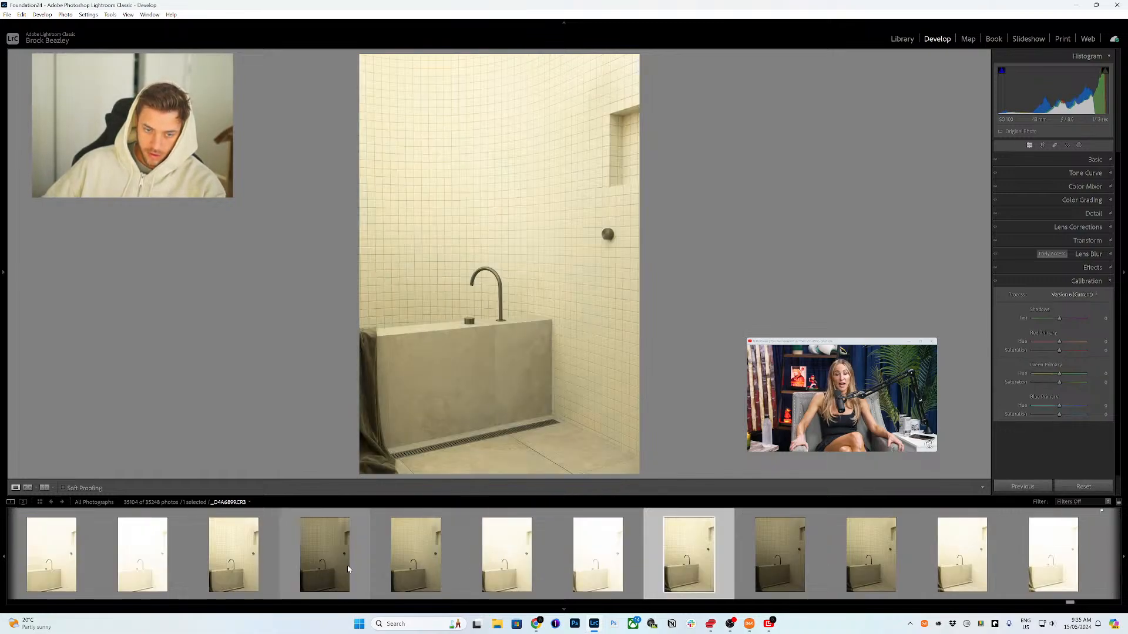
{"action": "key", "text": "p"}
Step: Flag the bathtub detail photo 33647 as a pick
{"action": "left_click", "coordinate": [255, 568]}
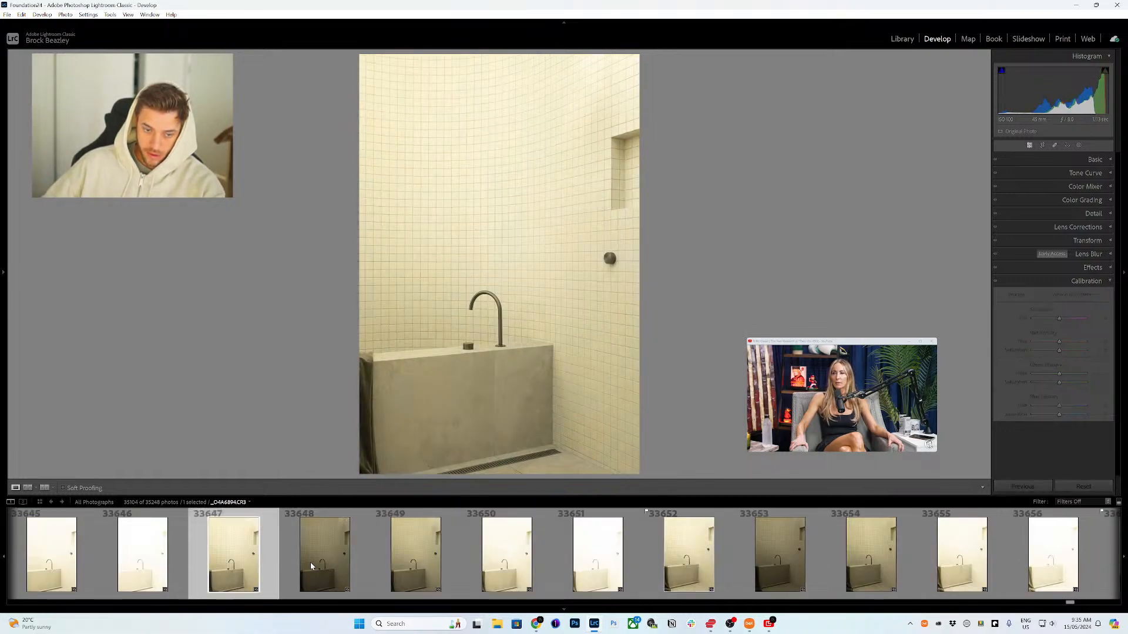
{"action": "scroll", "coordinate": [354, 573], "scroll_direction": "up", "scroll_amount": 4}
{"action": "key", "text": "p"}
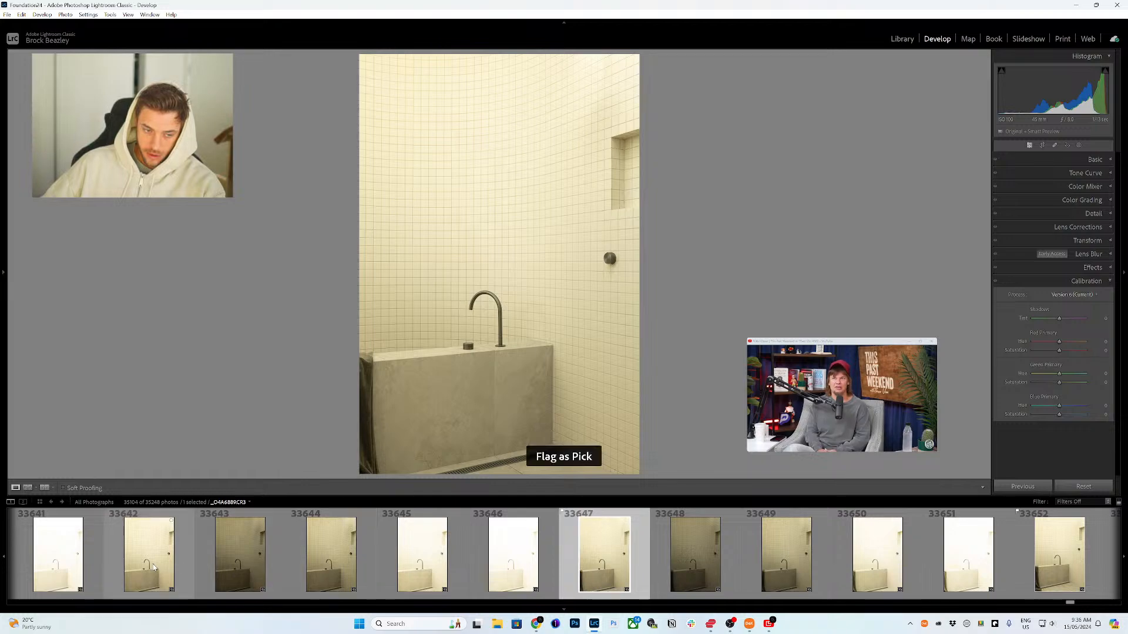
Step: Flag the bathtub detail photo 33642 as a pick
{"action": "left_click", "coordinate": [153, 566]}
{"action": "scroll", "coordinate": [353, 572], "scroll_direction": "up", "scroll_amount": 8}
{"action": "key", "text": "p"}
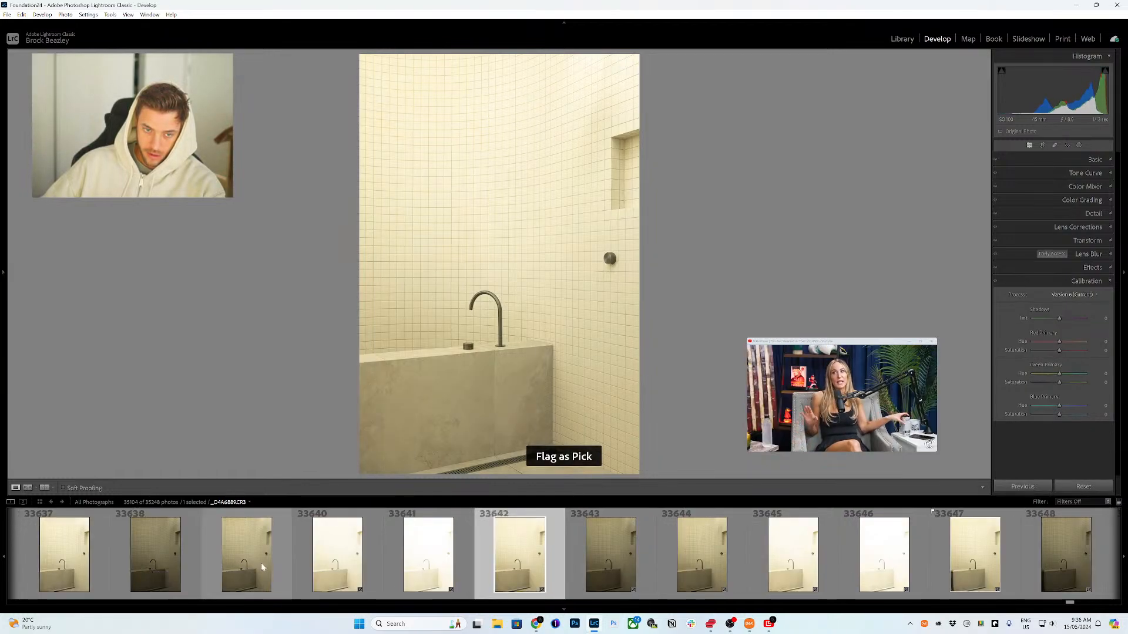
Step: Flag the frontal bathtub photo 33627 with the draped towel as a pick
{"action": "left_click", "coordinate": [411, 572]}
{"action": "scroll", "coordinate": [376, 574], "scroll_direction": "up", "scroll_amount": 4}
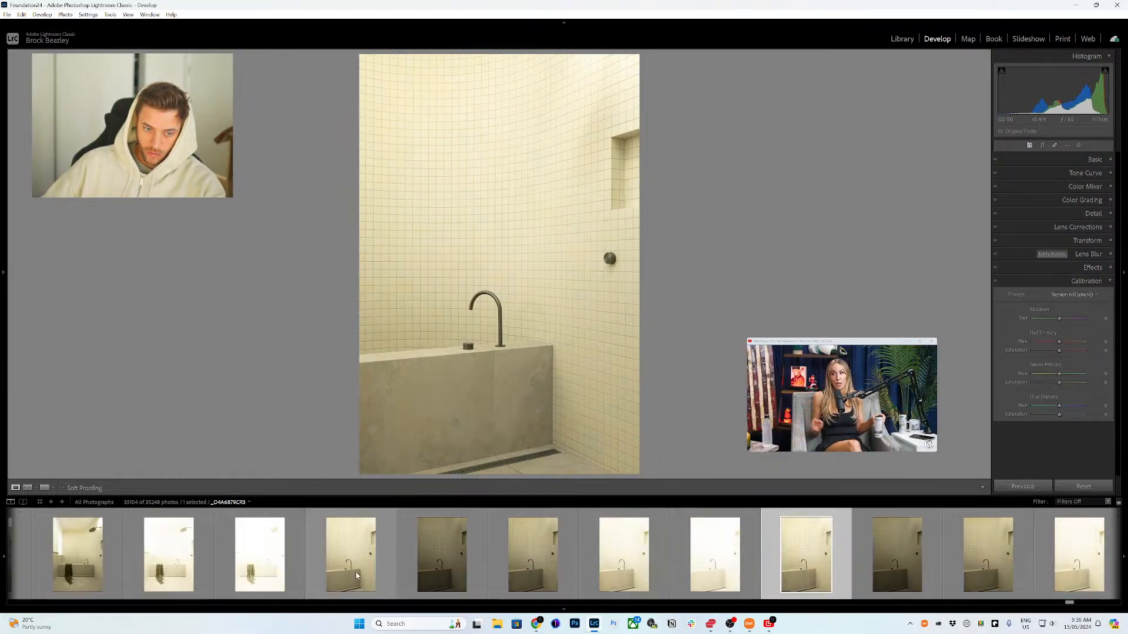
{"action": "scroll", "coordinate": [341, 577], "scroll_direction": "up", "scroll_amount": 4}
{"action": "left_click", "coordinate": [276, 572]}
{"action": "key", "text": "p"}
Step: Flag the vanity with plants photo 33622 as a pick
{"action": "scroll", "coordinate": [270, 572], "scroll_direction": "up", "scroll_amount": 4}
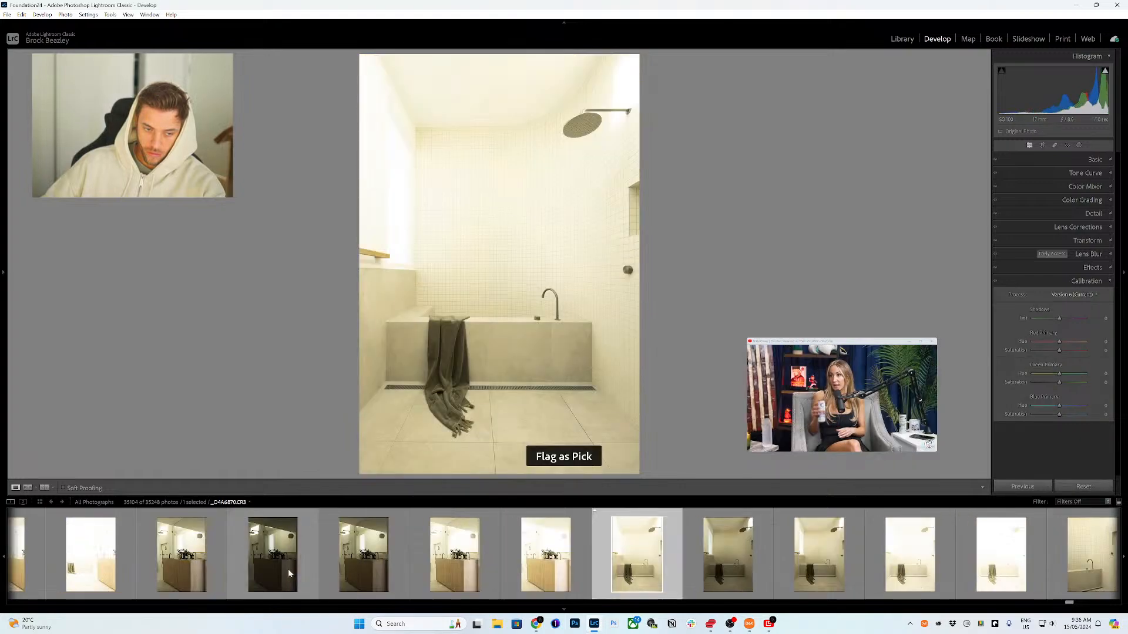
{"action": "left_click", "coordinate": [194, 569]}
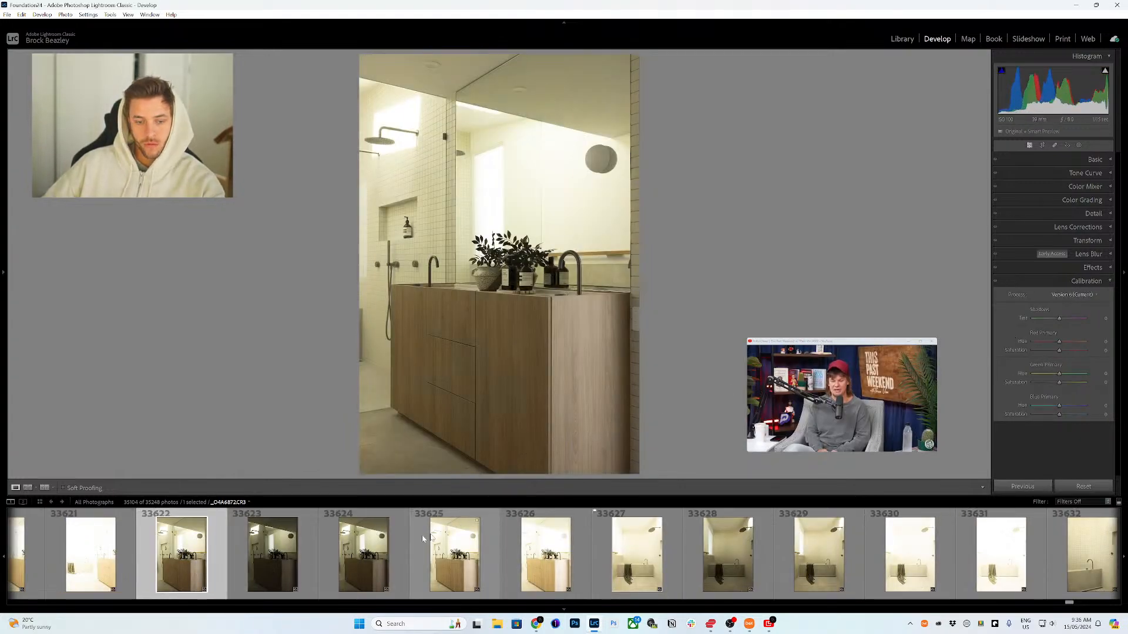
{"action": "key", "text": "p"}
Step: Review bathroom photo 33617, then flag bathroom photo 33619 as a pick
{"action": "scroll", "coordinate": [212, 558], "scroll_direction": "up", "scroll_amount": 4}
{"action": "left_click", "coordinate": [104, 565]}
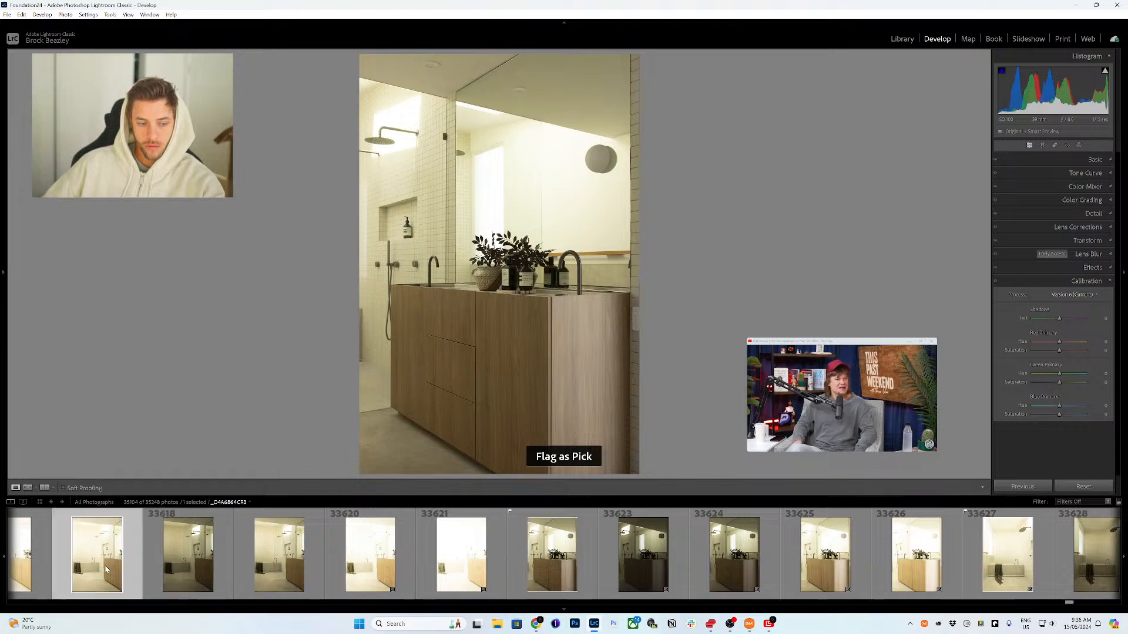
{"action": "scroll", "coordinate": [159, 571], "scroll_direction": "up", "scroll_amount": 4}
{"action": "left_click", "coordinate": [649, 564]}
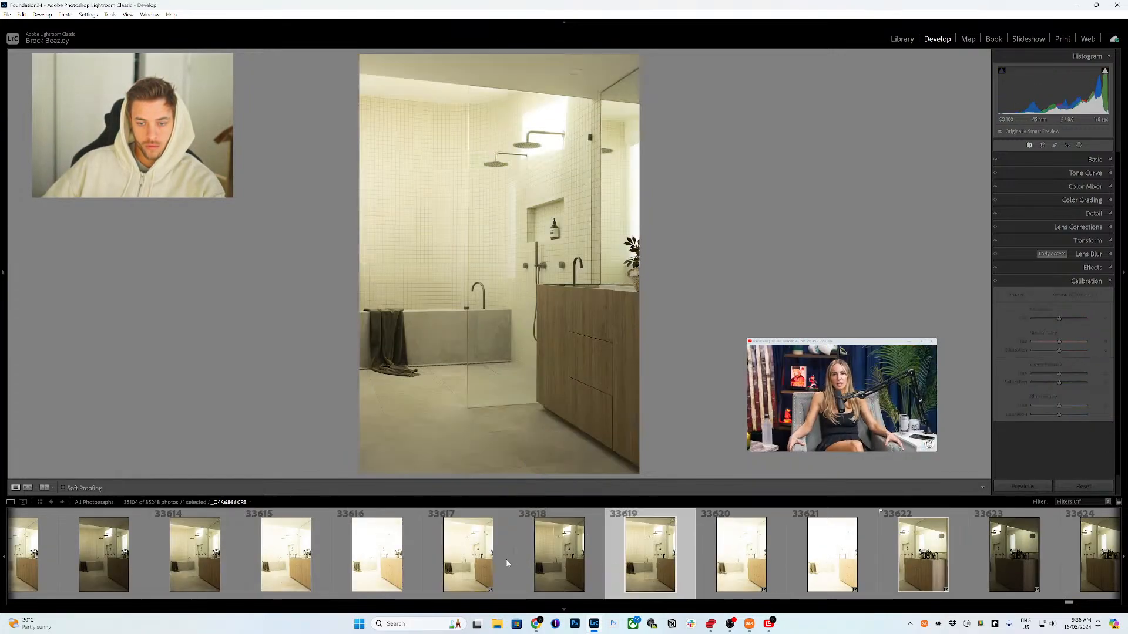
{"action": "scroll", "coordinate": [501, 564], "scroll_direction": "up", "scroll_amount": 4}
{"action": "key", "text": "p"}
Step: Review photo 33614, then flag the long bathroom view photo 33609 as a pick
{"action": "left_click", "coordinate": [526, 564]}
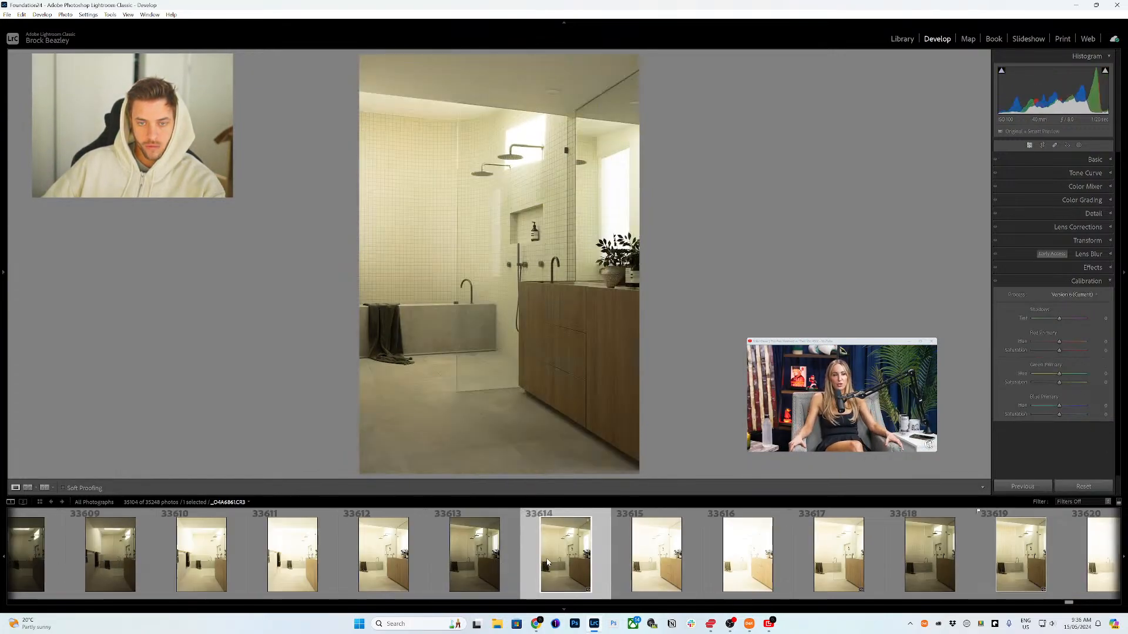
{"action": "scroll", "coordinate": [466, 568], "scroll_direction": "up", "scroll_amount": 4}
{"action": "left_click", "coordinate": [467, 568]}
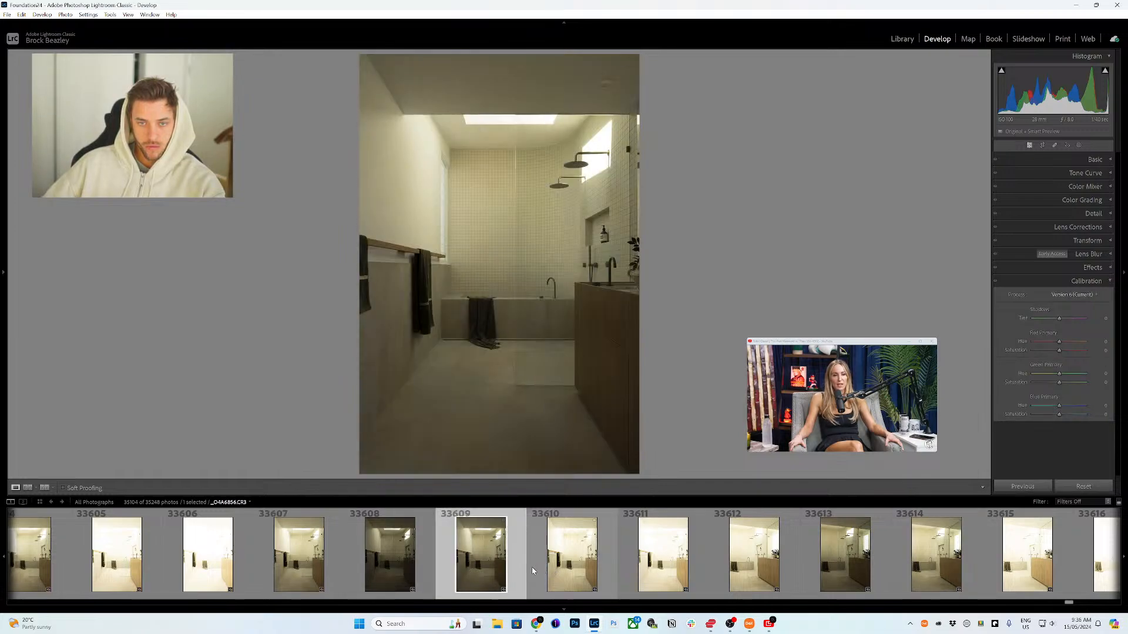
{"action": "key", "text": "p"}
Step: Review bathroom photos 33604 and 33597 in the filmstrip
{"action": "scroll", "coordinate": [443, 565], "scroll_direction": "up", "scroll_amount": 8}
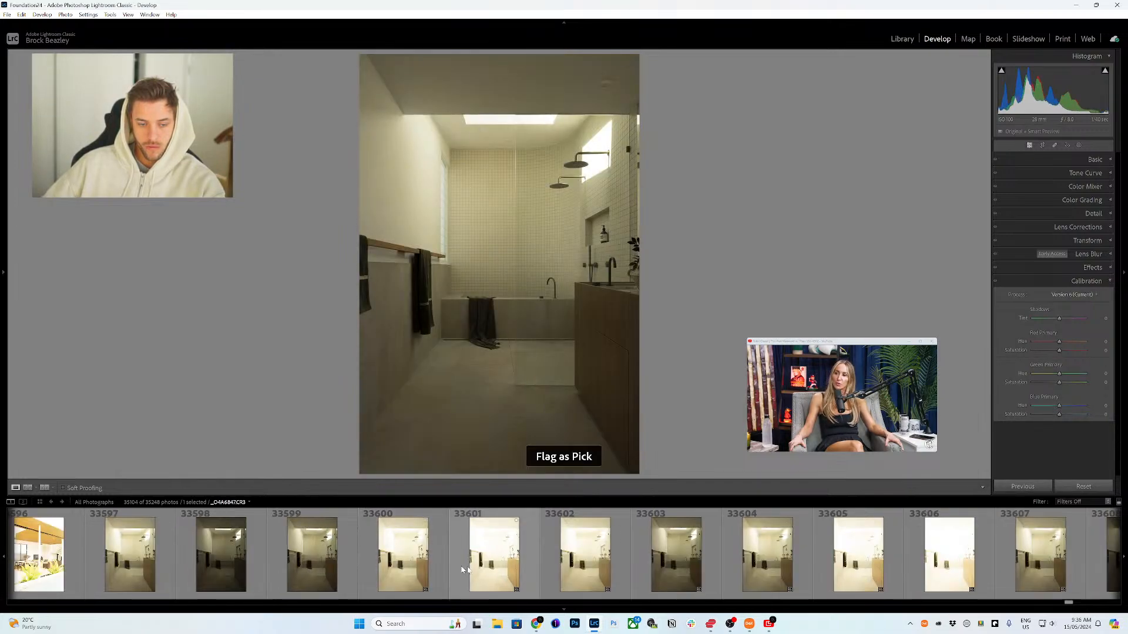
{"action": "left_click", "coordinate": [590, 565]}
{"action": "scroll", "coordinate": [590, 566], "scroll_direction": "down", "scroll_amount": 4}
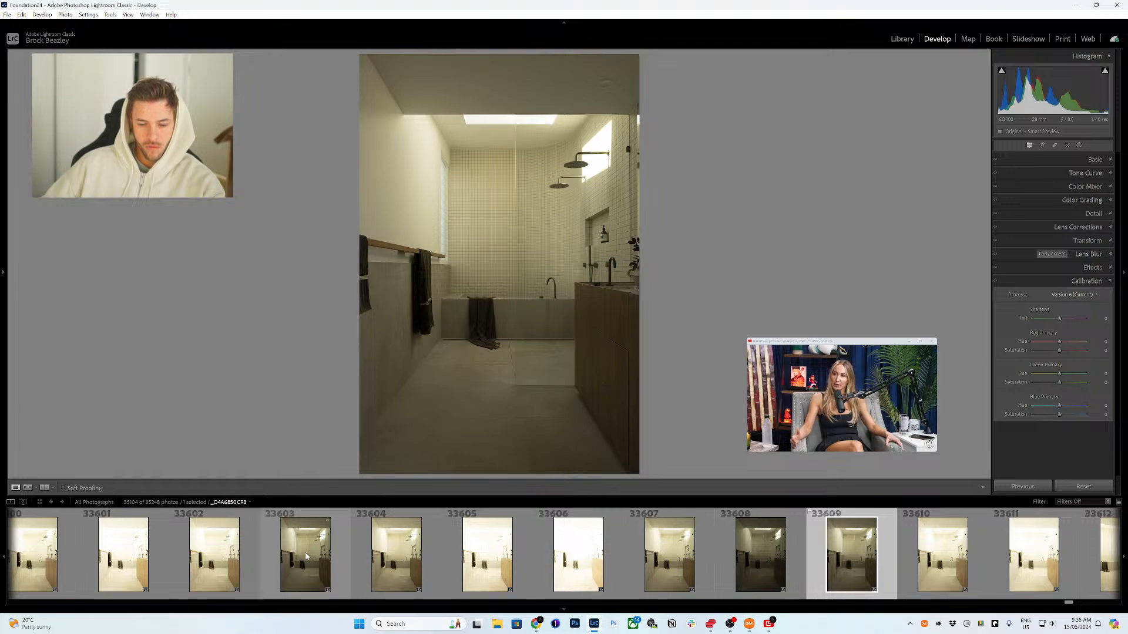
{"action": "left_click", "coordinate": [361, 565]}
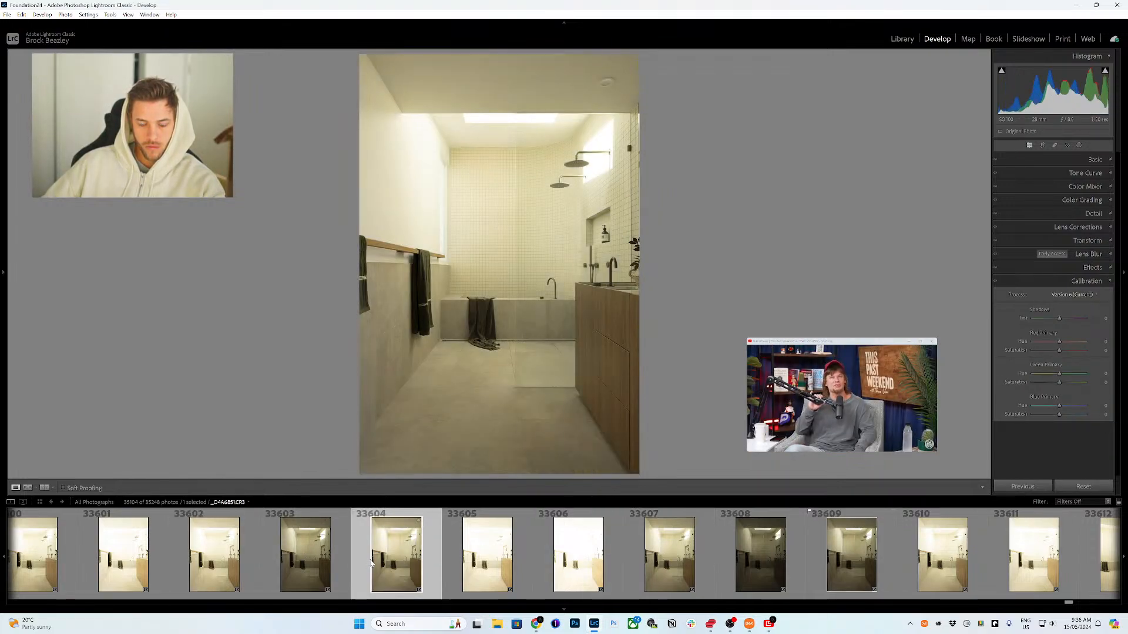
{"action": "scroll", "coordinate": [370, 559], "scroll_direction": "up", "scroll_amount": 8}
{"action": "left_click", "coordinate": [510, 557]}
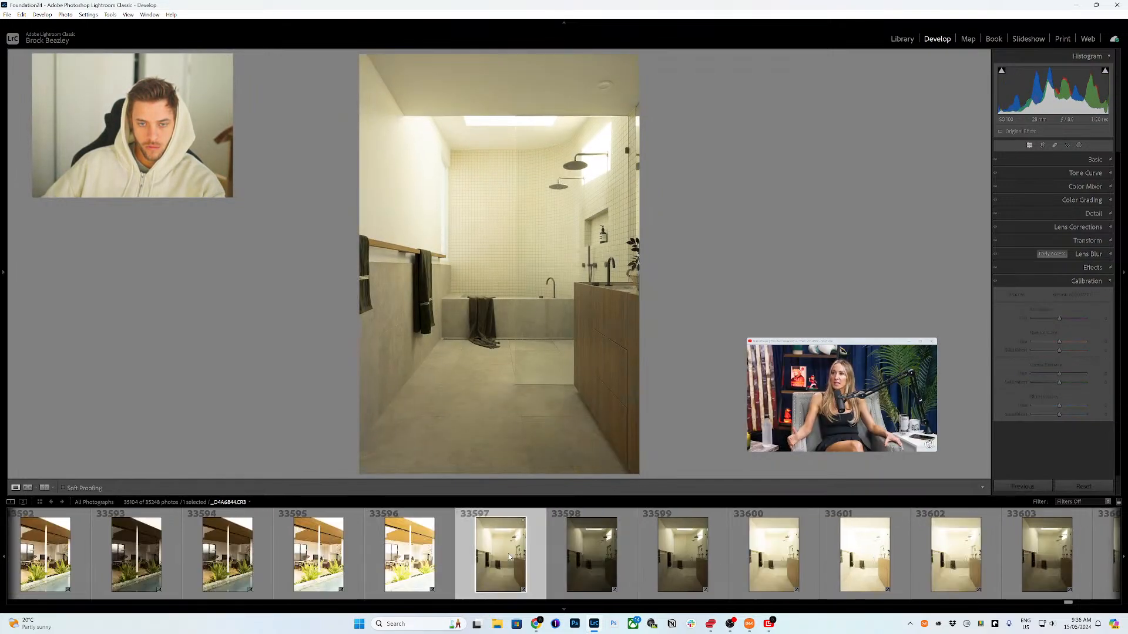
Step: Flag the poolside dining view photo 33594 as a pick
{"action": "scroll", "coordinate": [514, 558], "scroll_direction": "up", "scroll_amount": 4}
{"action": "left_click", "coordinate": [563, 561]}
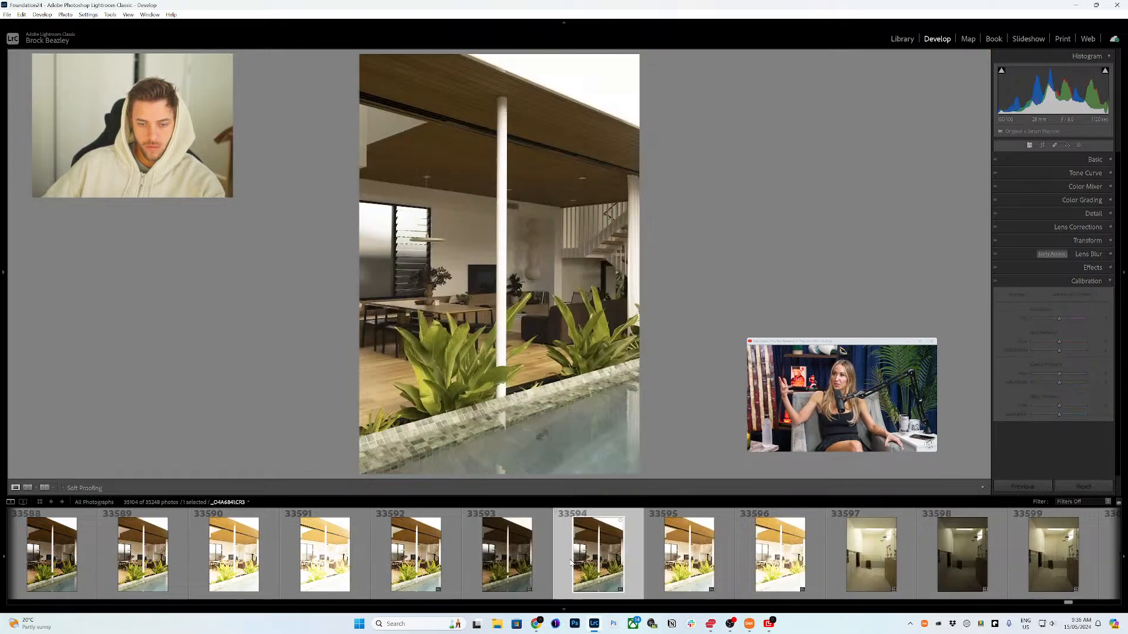
{"action": "scroll", "coordinate": [563, 563], "scroll_direction": "up", "scroll_amount": 4}
{"action": "key", "text": "p"}
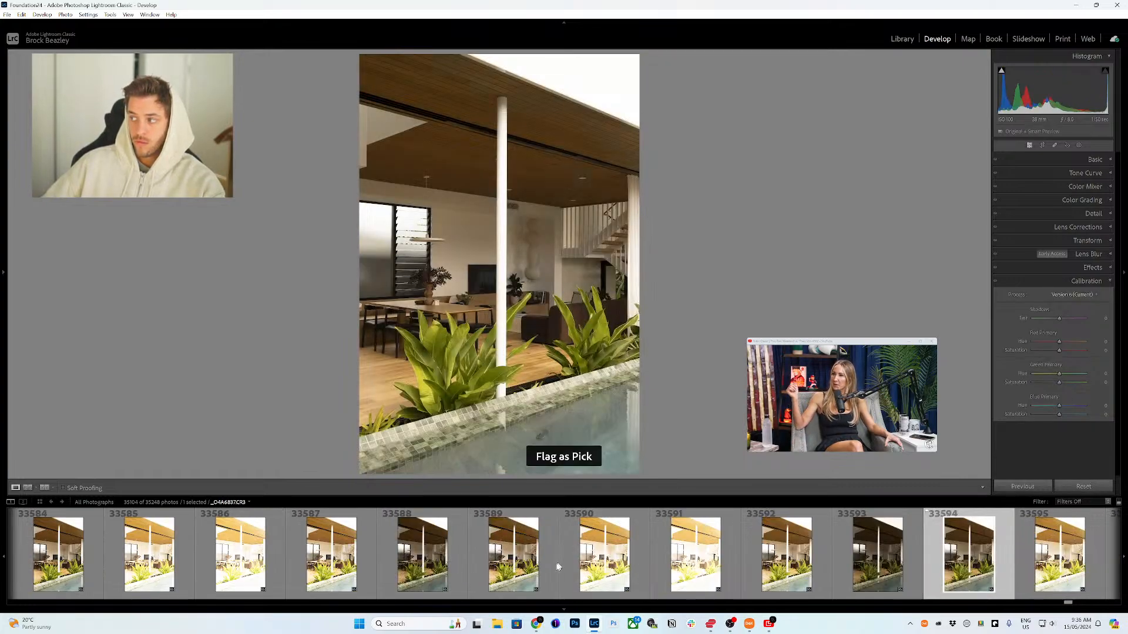
Step: Review the poolside photos 33589 and 33584 in the filmstrip
{"action": "scroll", "coordinate": [549, 569], "scroll_direction": "up", "scroll_amount": 4}
{"action": "scroll", "coordinate": [539, 574], "scroll_direction": "down", "scroll_amount": 8}
{"action": "scroll", "coordinate": [530, 576], "scroll_direction": "up", "scroll_amount": 4}
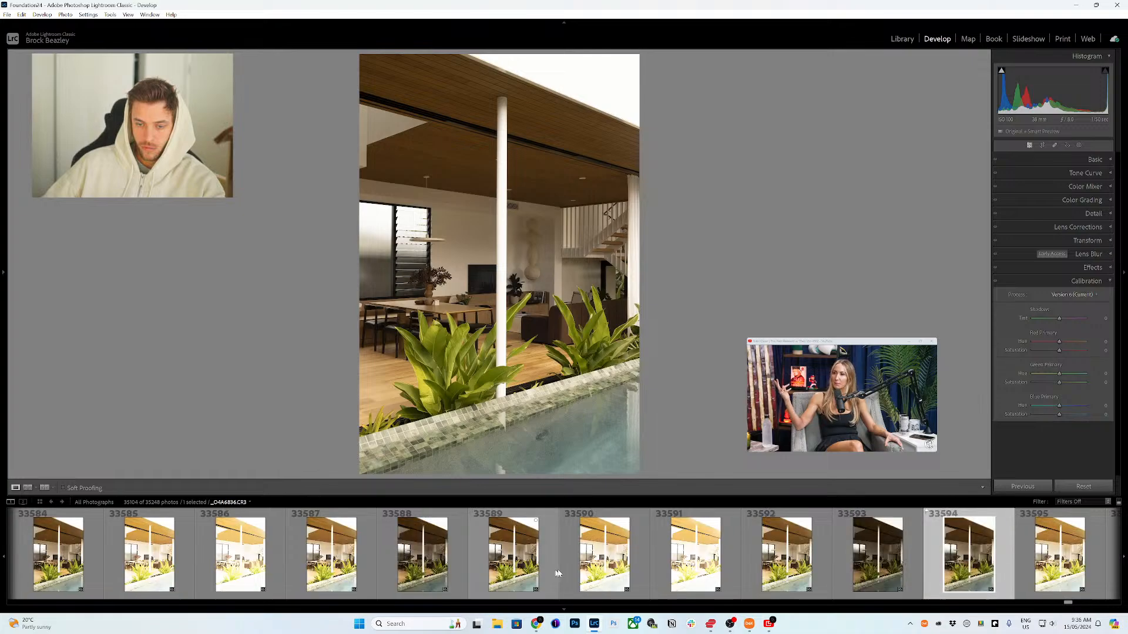
{"action": "left_click", "coordinate": [516, 573]}
{"action": "scroll", "coordinate": [515, 573], "scroll_direction": "up", "scroll_amount": 1}
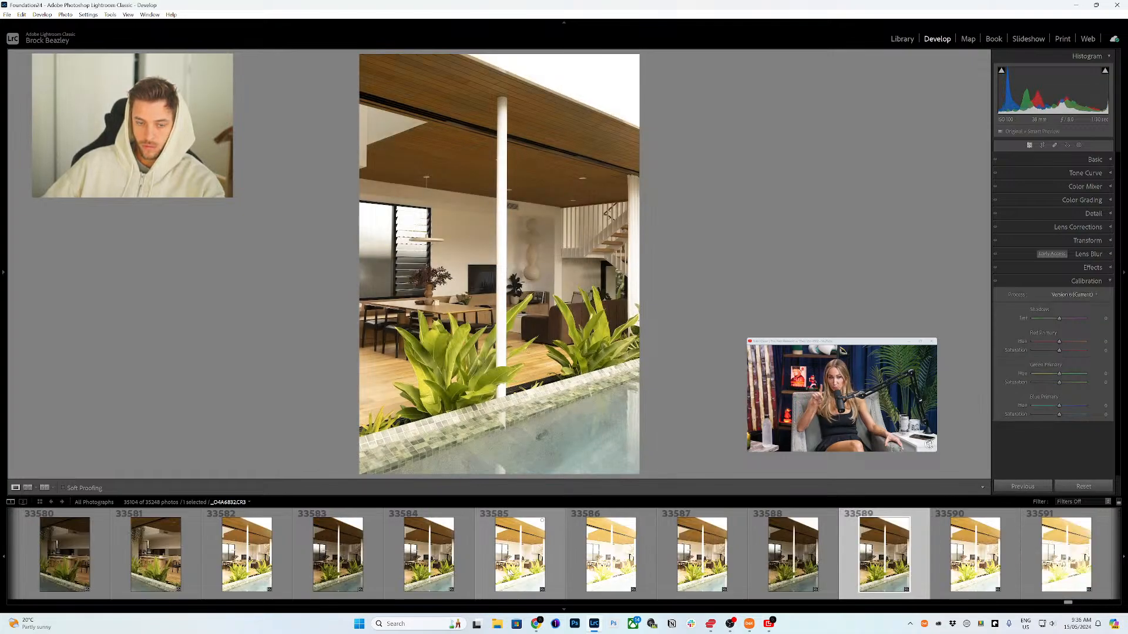
{"action": "left_click", "coordinate": [456, 571]}
Step: Flag the darker kitchen-through-plants photo 33577 as a pick
{"action": "scroll", "coordinate": [455, 571], "scroll_direction": "up", "scroll_amount": 1}
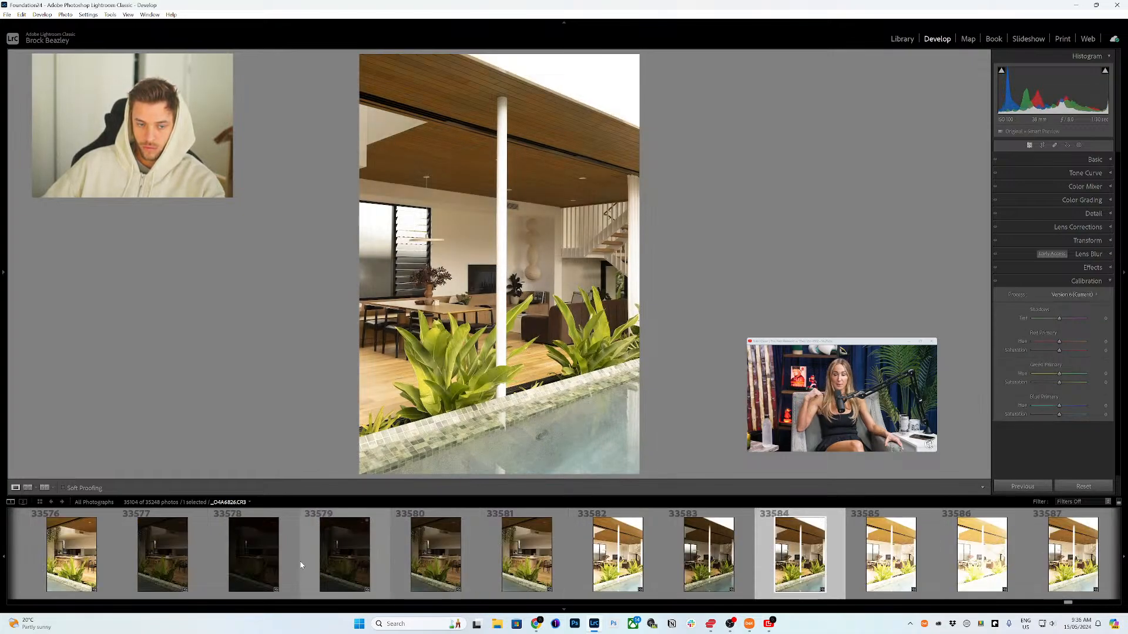
{"action": "left_click", "coordinate": [194, 558]}
{"action": "scroll", "coordinate": [214, 558], "scroll_direction": "up", "scroll_amount": 2}
{"action": "key", "text": "p"}
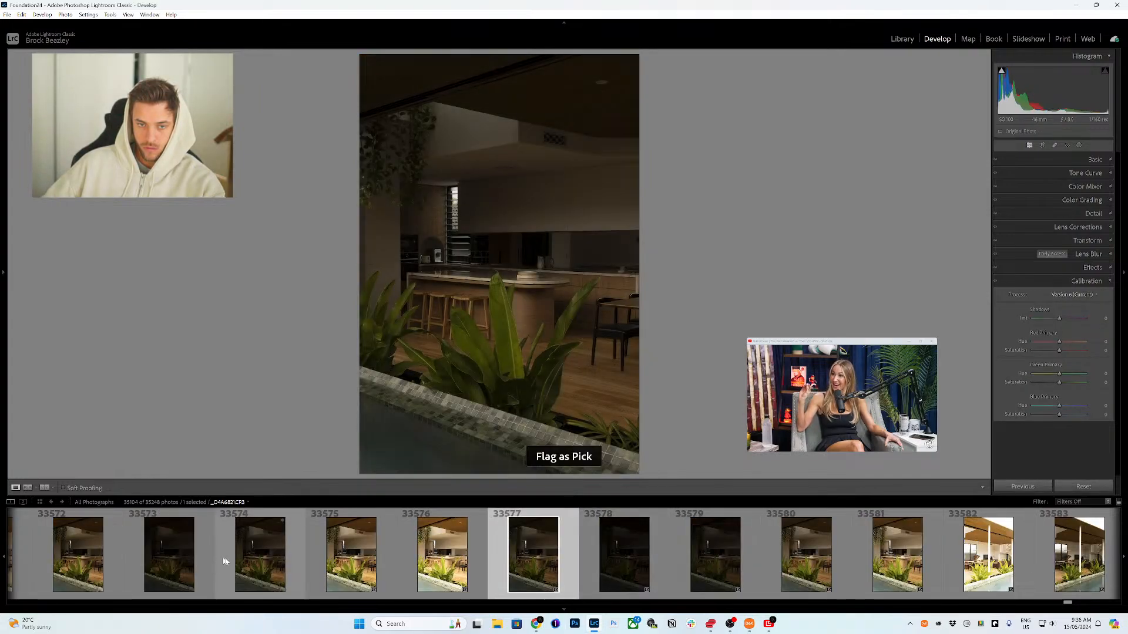
Step: Review kitchen-through-plants photos 33567 and 33562 in the filmstrip
{"action": "left_click", "coordinate": [440, 567]}
{"action": "scroll", "coordinate": [436, 569], "scroll_direction": "up", "scroll_amount": 1}
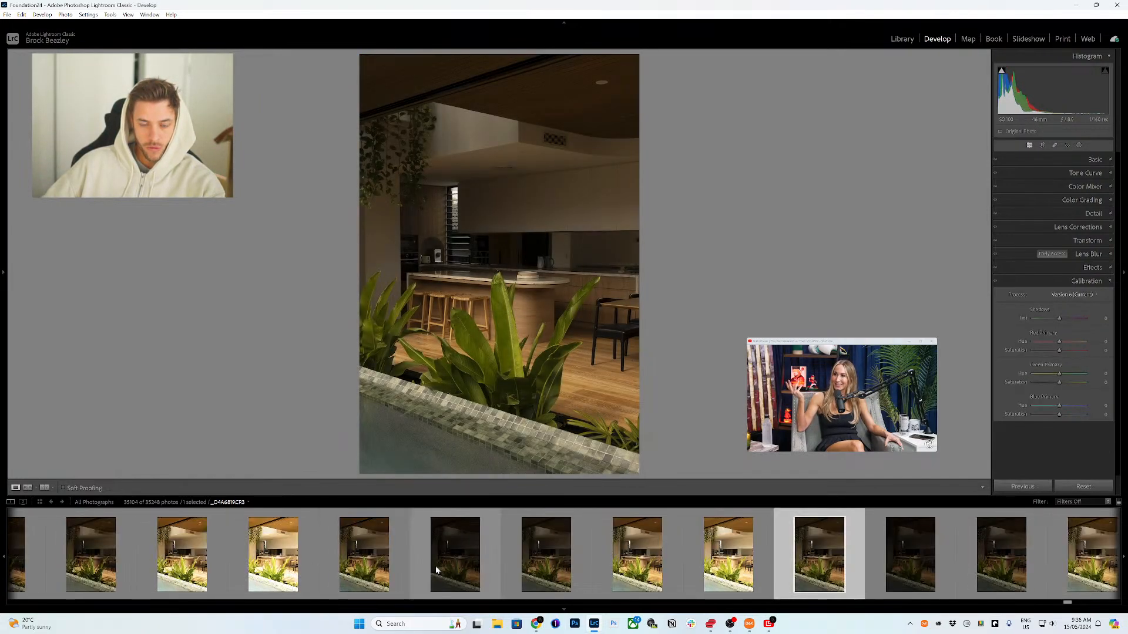
{"action": "left_click", "coordinate": [373, 568]}
{"action": "scroll", "coordinate": [373, 568], "scroll_direction": "up", "scroll_amount": 1}
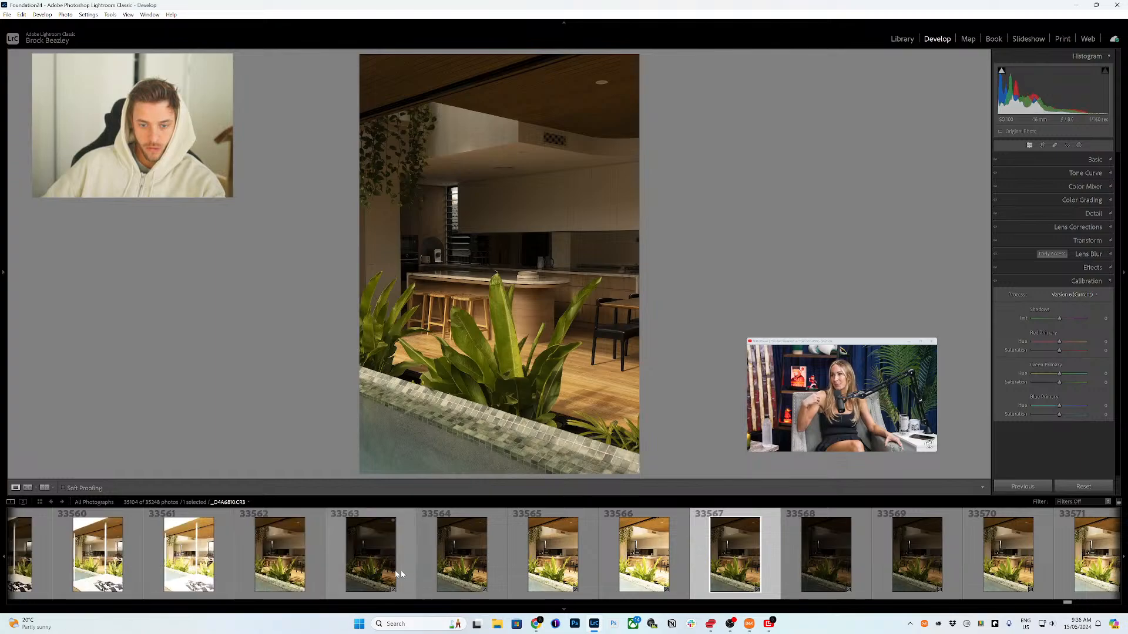
{"action": "left_click", "coordinate": [280, 567]}
{"action": "scroll", "coordinate": [281, 567], "scroll_direction": "up", "scroll_amount": 1}
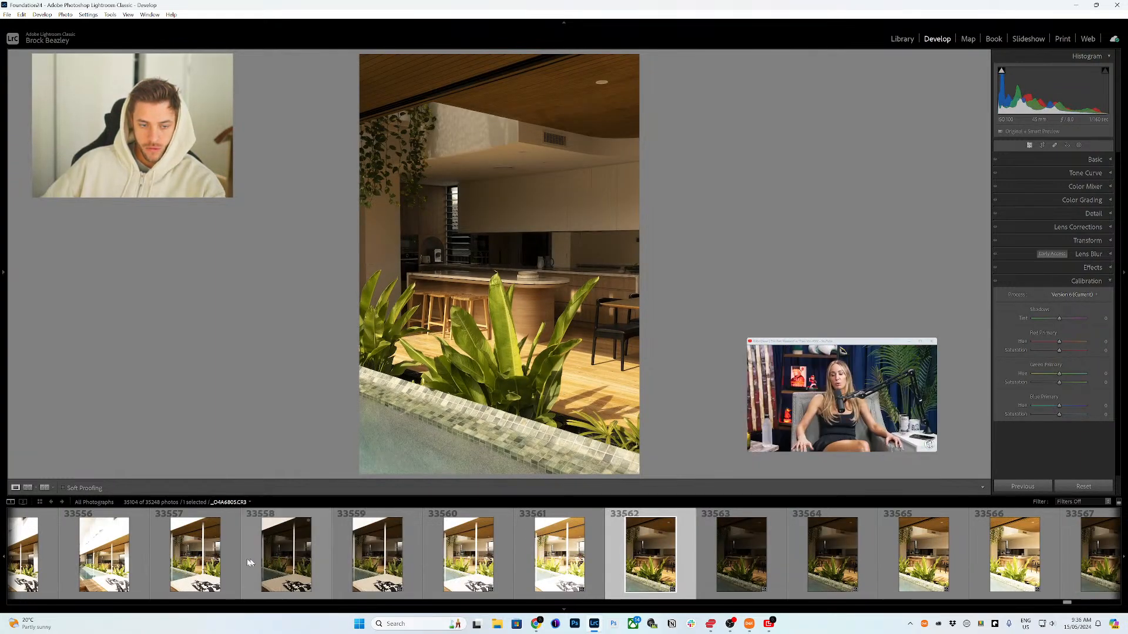
Step: Flag the poolside daybed and kitchen photo 33559 as a pick
{"action": "left_click", "coordinate": [197, 565]}
{"action": "left_click", "coordinate": [351, 565]}
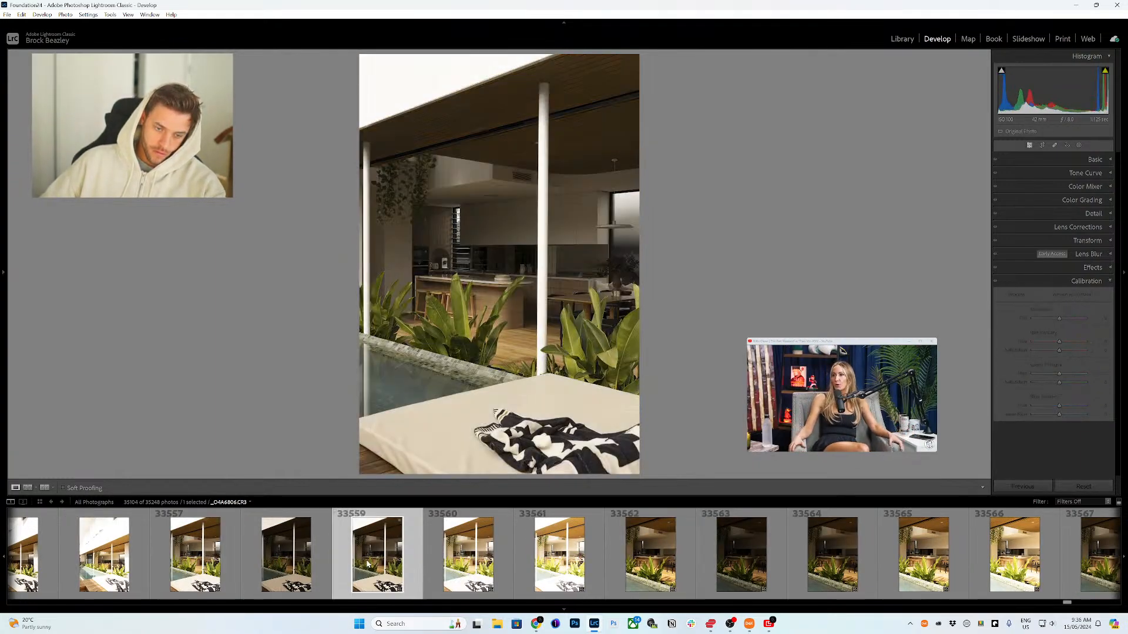
{"action": "scroll", "coordinate": [351, 565], "scroll_direction": "up", "scroll_amount": 1}
{"action": "key", "text": "p"}
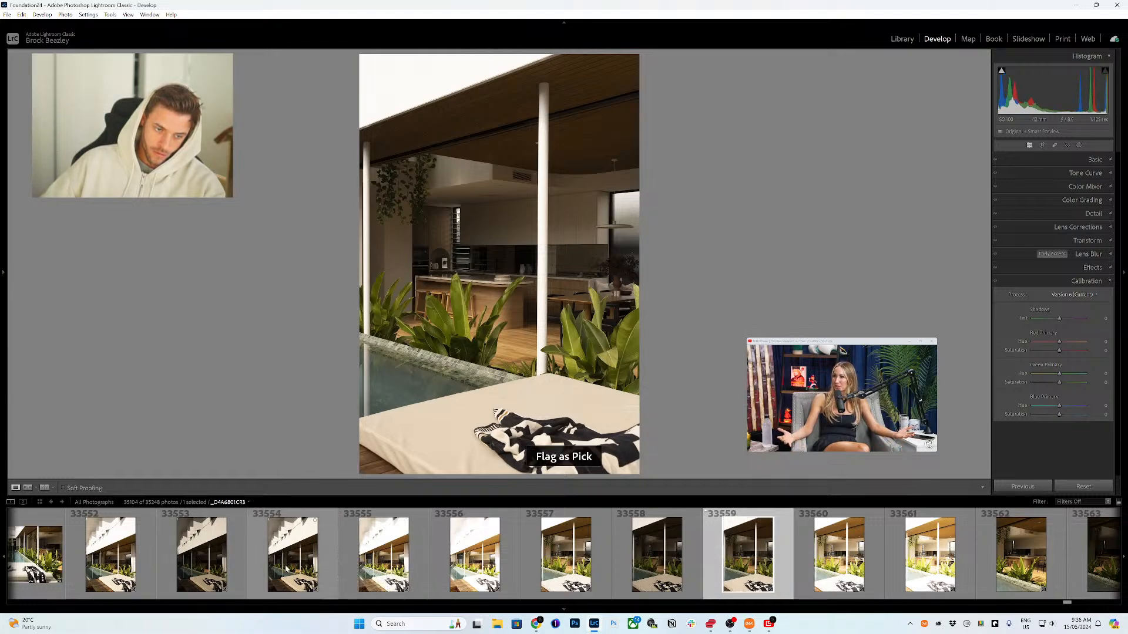
Step: Flag the poolside daybed photo under the stairs, 33554, as a pick
{"action": "left_click", "coordinate": [292, 567]}
{"action": "scroll", "coordinate": [294, 567], "scroll_direction": "up", "scroll_amount": 1}
{"action": "key", "text": "p"}
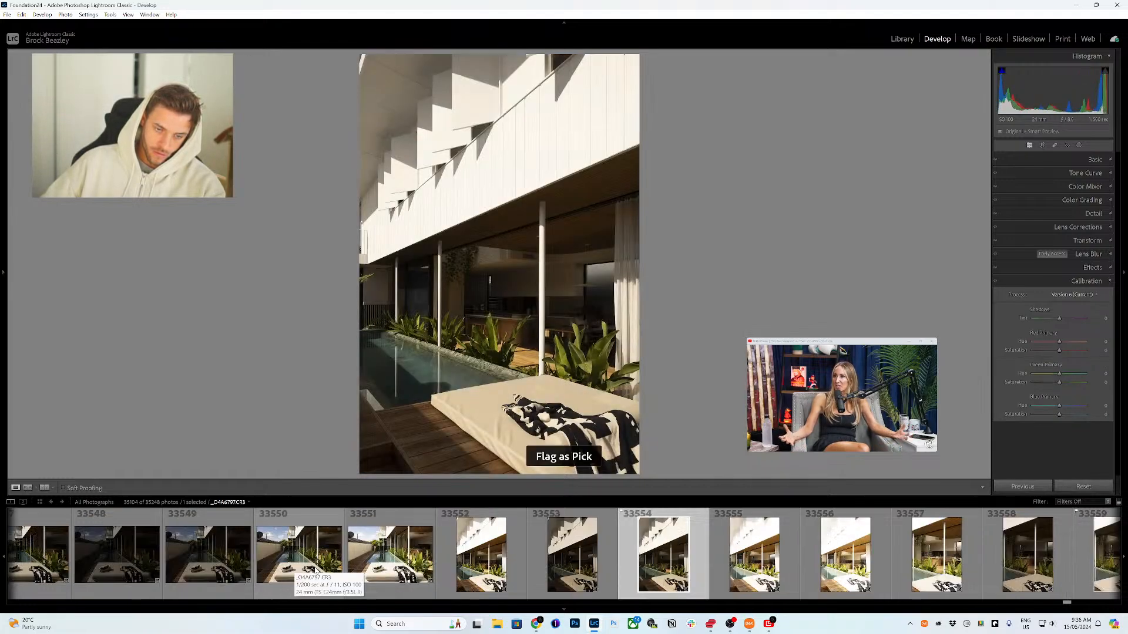
Step: Flag the wide poolside daybed photo 33547 as a pick
{"action": "scroll", "coordinate": [318, 570], "scroll_direction": "up", "scroll_amount": 1}
{"action": "left_click", "coordinate": [570, 569]}
{"action": "left_click", "coordinate": [420, 570]}
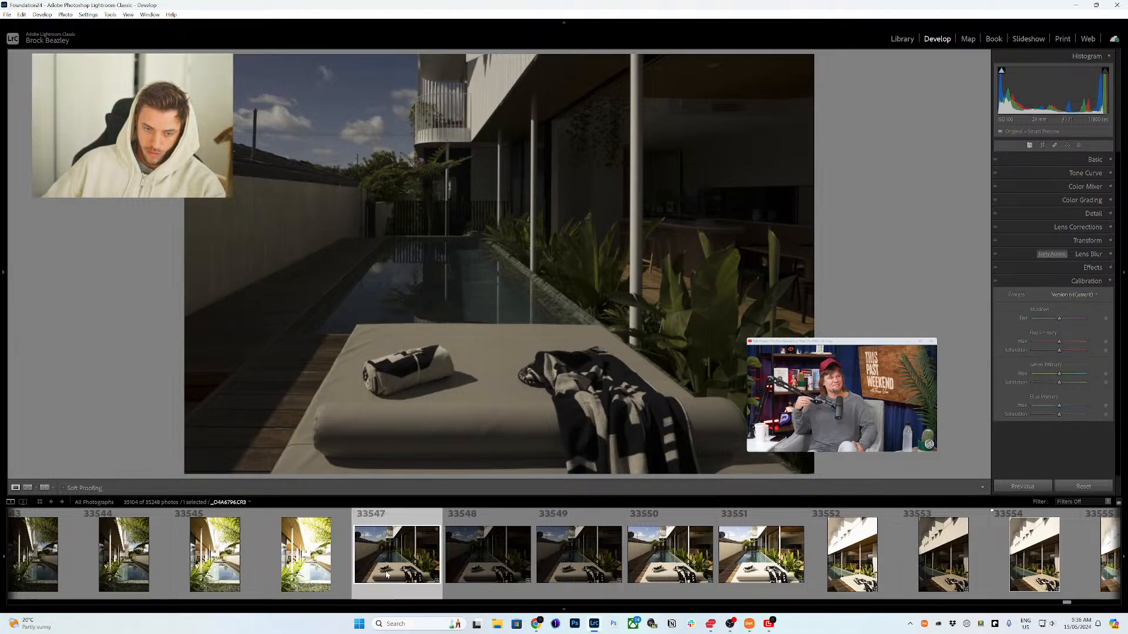
{"action": "key", "text": "p"}
Step: Flag the vertical pool-edge photo with plants, 33542, as a pick
{"action": "scroll", "coordinate": [420, 573], "scroll_direction": "up", "scroll_amount": 1}
{"action": "left_click", "coordinate": [322, 568]}
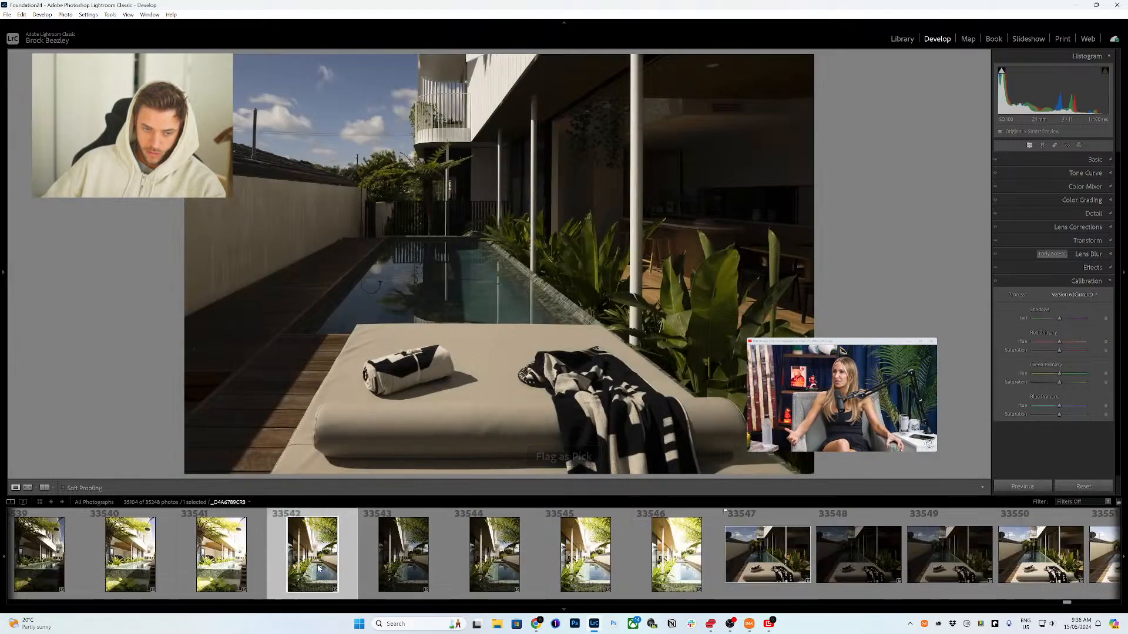
{"action": "key", "text": "p"}
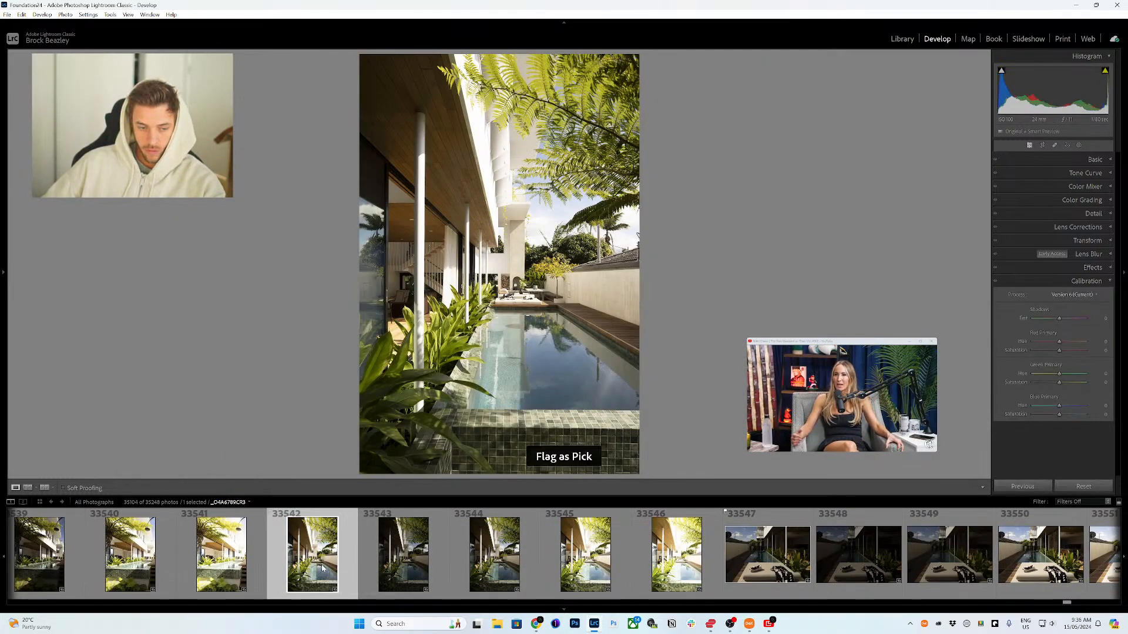
Step: Check photo 33537, then flag the outdoor shower by the pool photo 33532 as a pick
{"action": "scroll", "coordinate": [321, 569], "scroll_direction": "up", "scroll_amount": 1}
{"action": "left_click", "coordinate": [261, 567]}
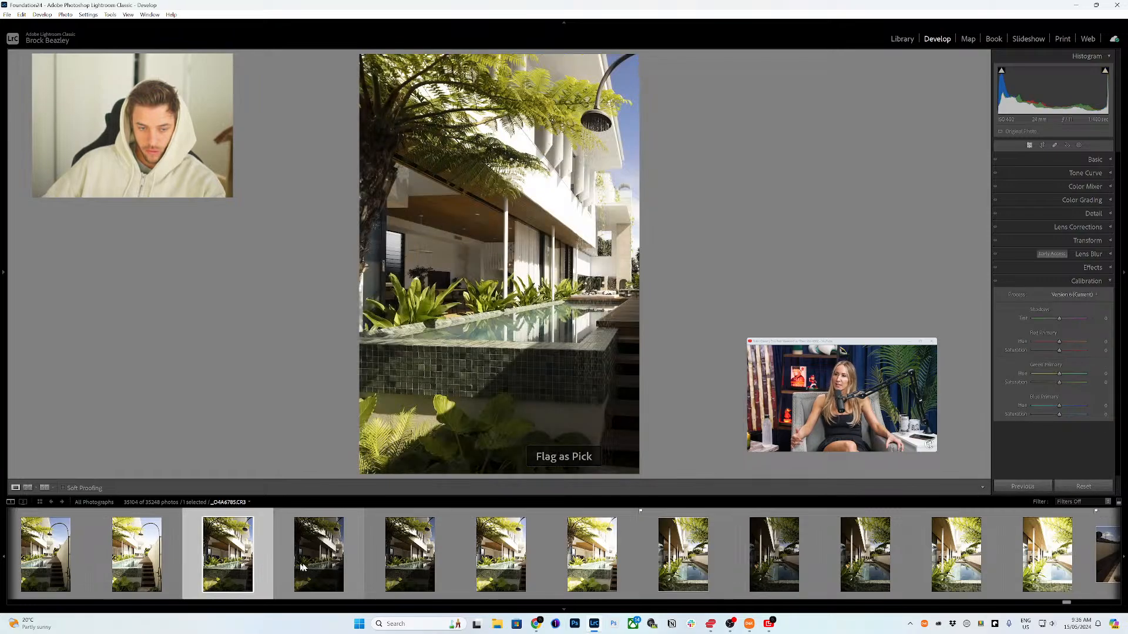
{"action": "scroll", "coordinate": [295, 566], "scroll_direction": "up", "scroll_amount": 1}
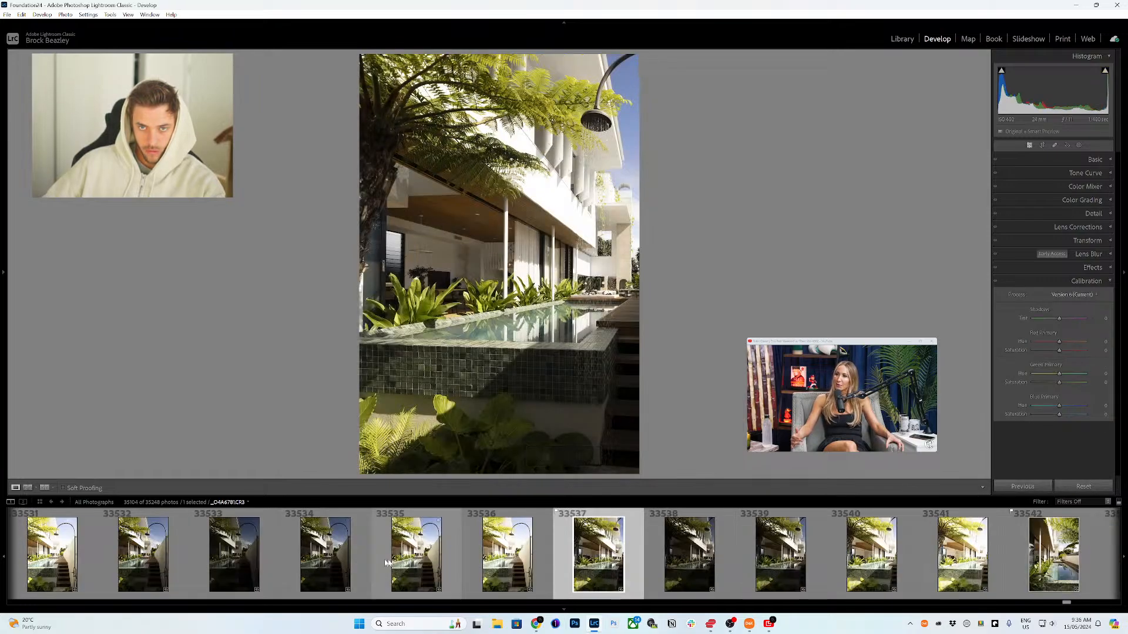
{"action": "left_click", "coordinate": [152, 563]}
{"action": "scroll", "coordinate": [151, 564], "scroll_direction": "up", "scroll_amount": 1}
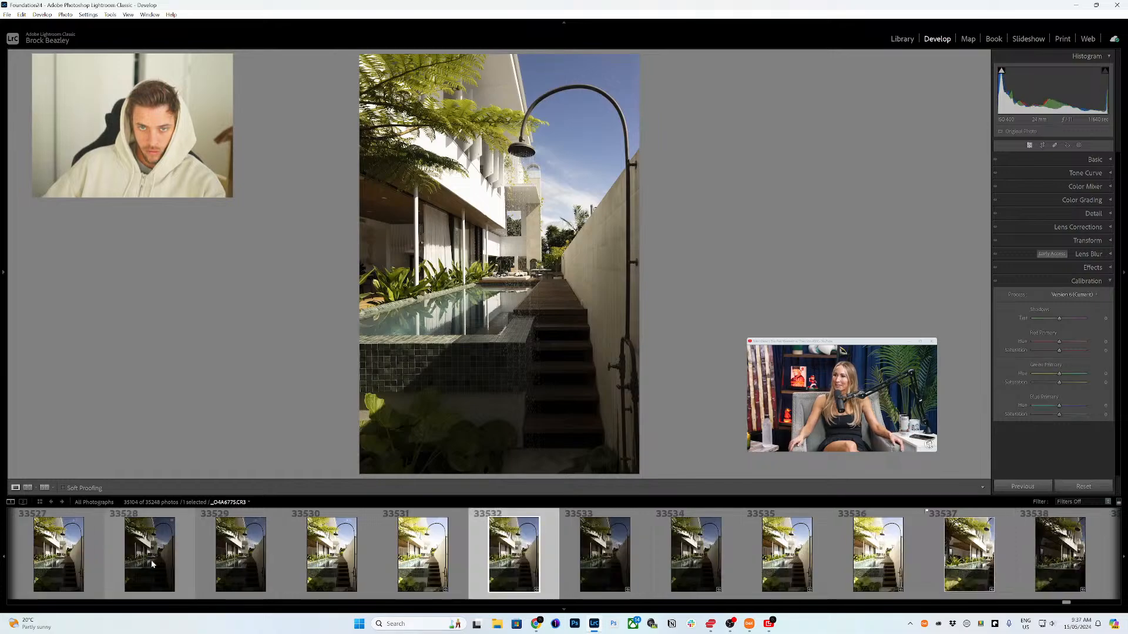
{"action": "key", "text": "p"}
Step: Check photo 33527, then flag the darker outdoor shower photo 33522 as a pick
{"action": "scroll", "coordinate": [176, 565], "scroll_direction": "up", "scroll_amount": 1}
{"action": "left_click", "coordinate": [413, 565]}
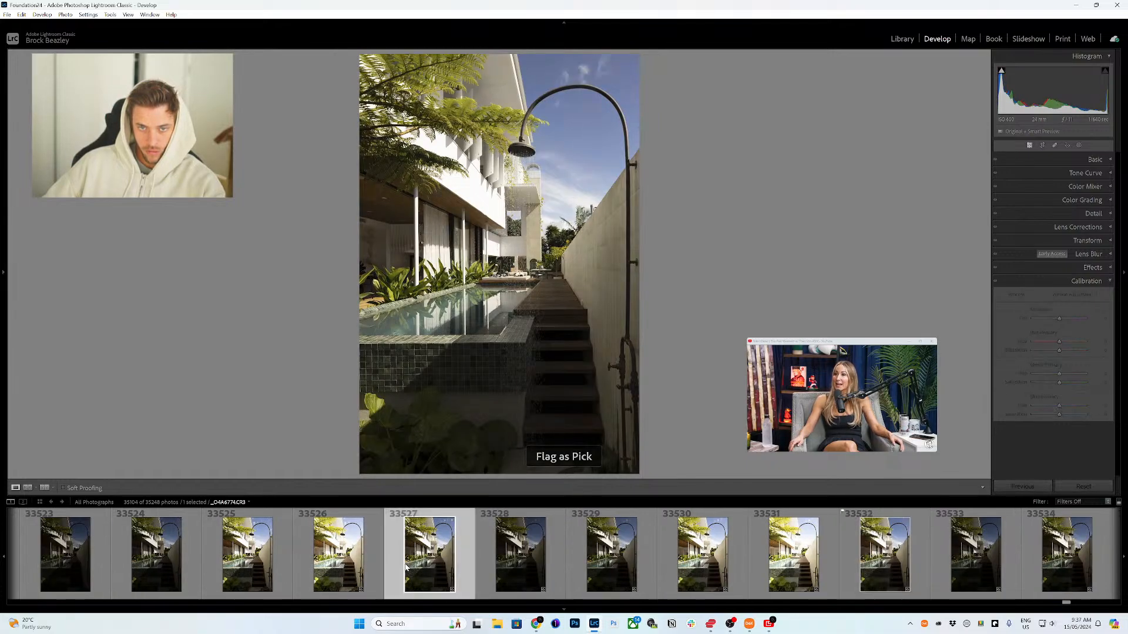
{"action": "scroll", "coordinate": [405, 567], "scroll_direction": "up", "scroll_amount": 1}
{"action": "left_click", "coordinate": [347, 565]}
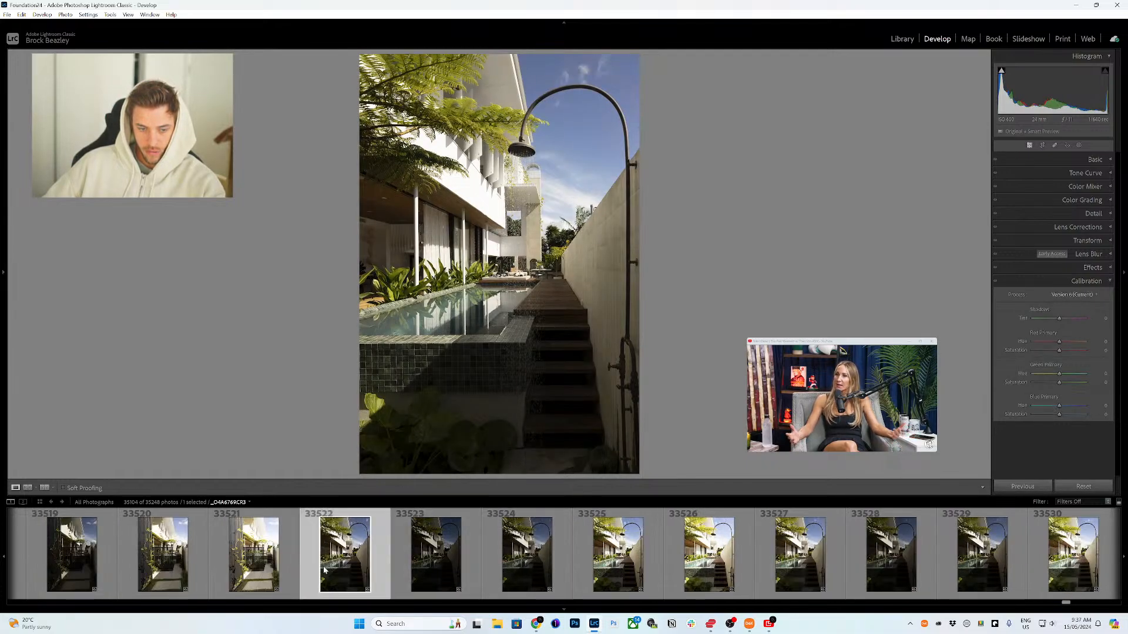
{"action": "scroll", "coordinate": [335, 573], "scroll_direction": "up", "scroll_amount": 1}
{"action": "key", "text": "p"}
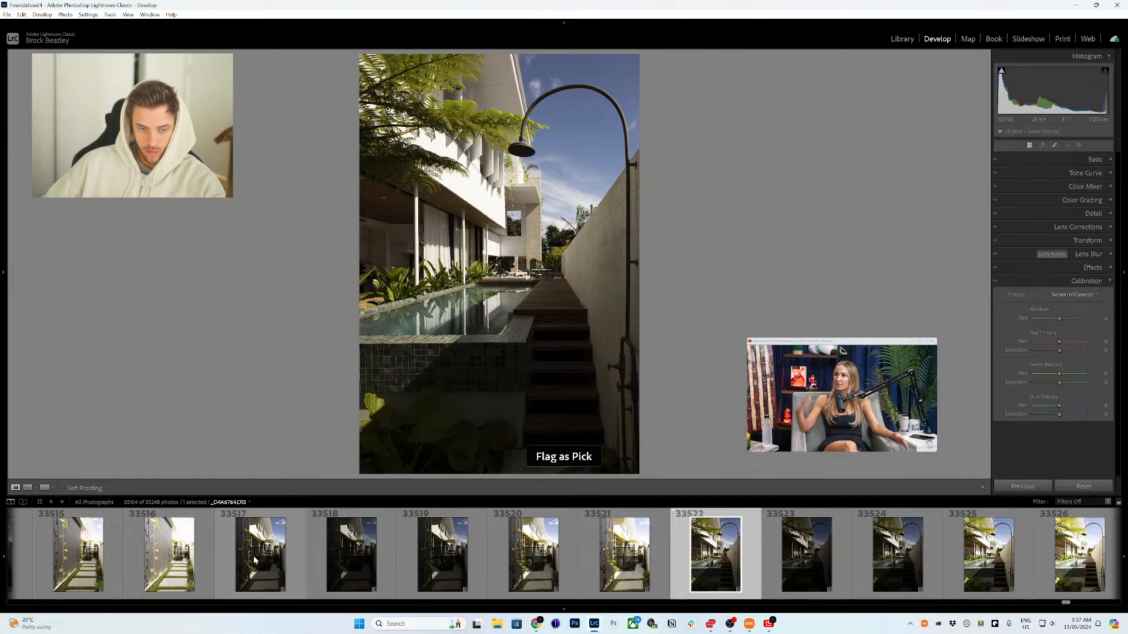
Step: Flag the side-path photos 33517 and 33512 as picks
{"action": "left_click", "coordinate": [260, 564]}
{"action": "key", "text": "p"}
{"action": "scroll", "coordinate": [203, 558], "scroll_direction": "up", "scroll_amount": 1}
{"action": "left_click", "coordinate": [186, 561]}
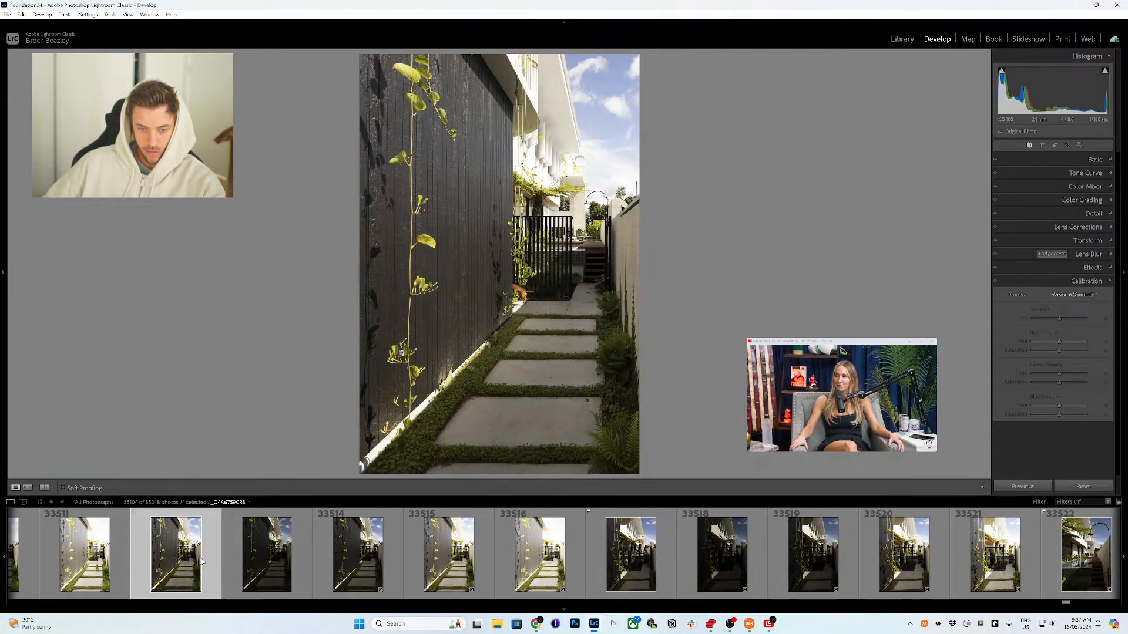
{"action": "key", "text": "p"}
Step: Compare neighbouring side-path shots and flag the side path photo with the cat, 33509, as a pick
{"action": "scroll", "coordinate": [447, 553], "scroll_direction": "up", "scroll_amount": 2}
{"action": "left_click", "coordinate": [447, 553]}
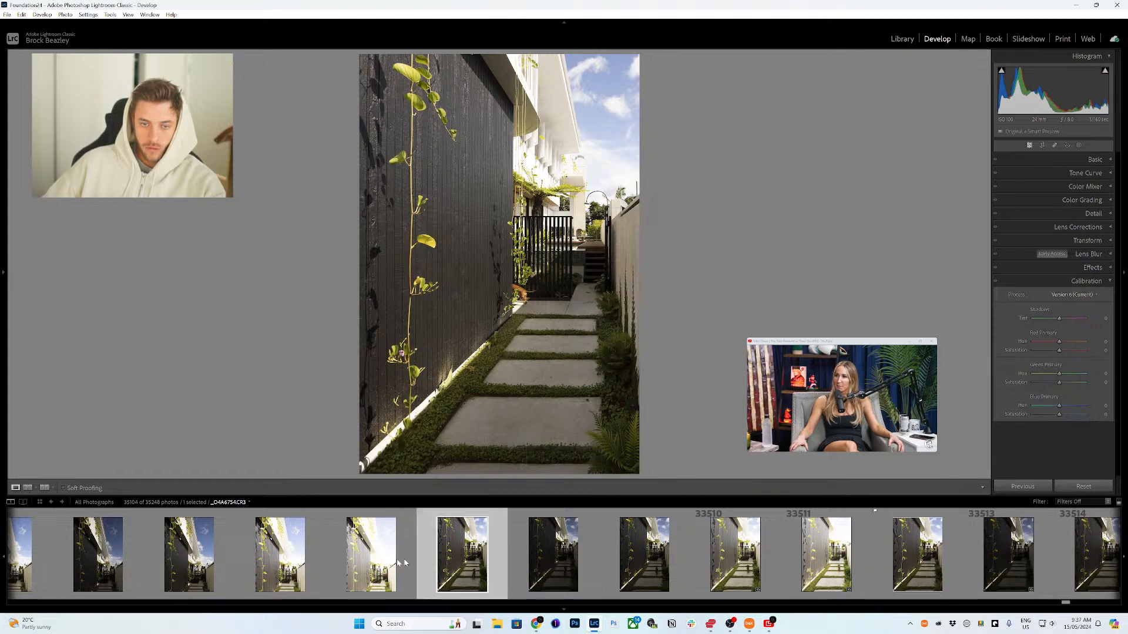
{"action": "left_click", "coordinate": [894, 537]}
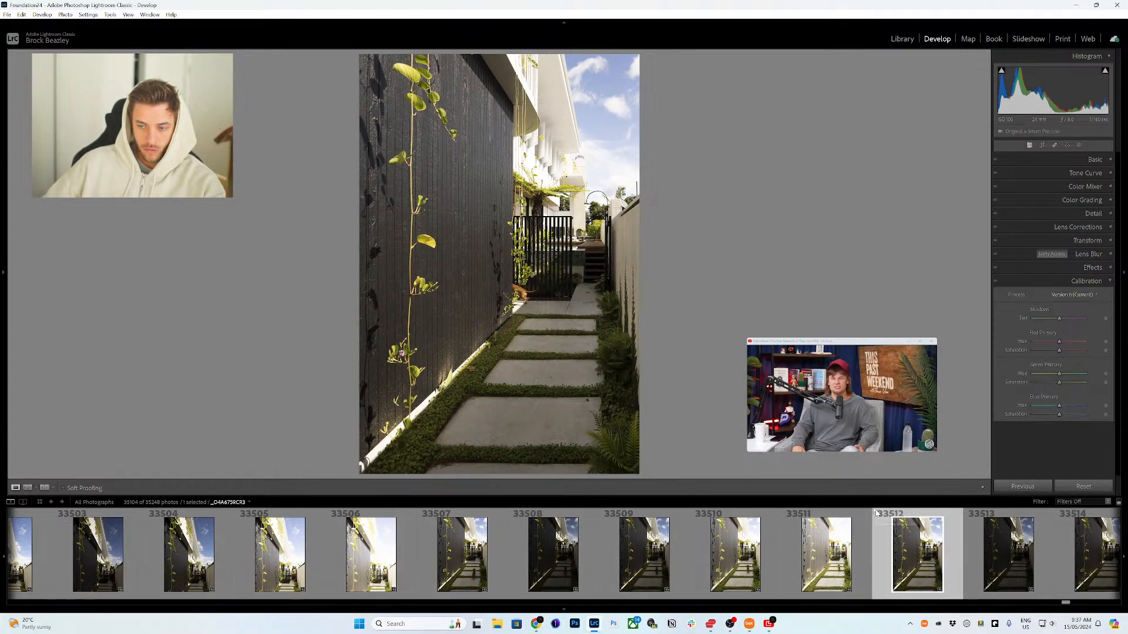
{"action": "left_click", "coordinate": [464, 549]}
{"action": "left_click", "coordinate": [626, 566]}
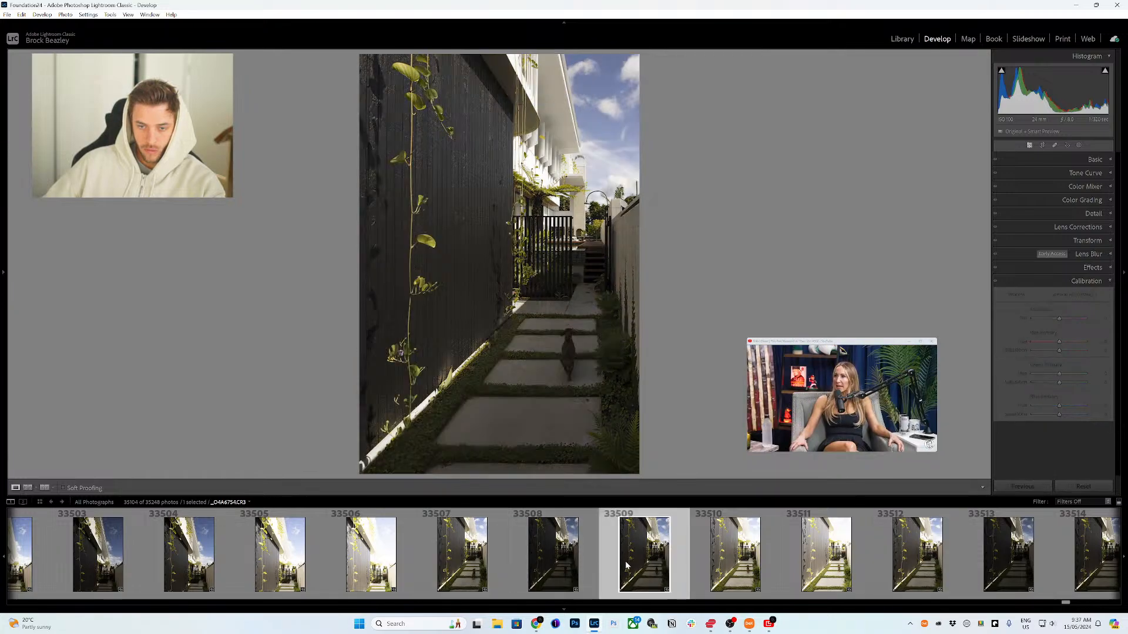
{"action": "key", "text": "p"}
Step: Flag the vine-covered dark wall photo 33502 as a pick
{"action": "scroll", "coordinate": [455, 559], "scroll_direction": "up", "scroll_amount": 2}
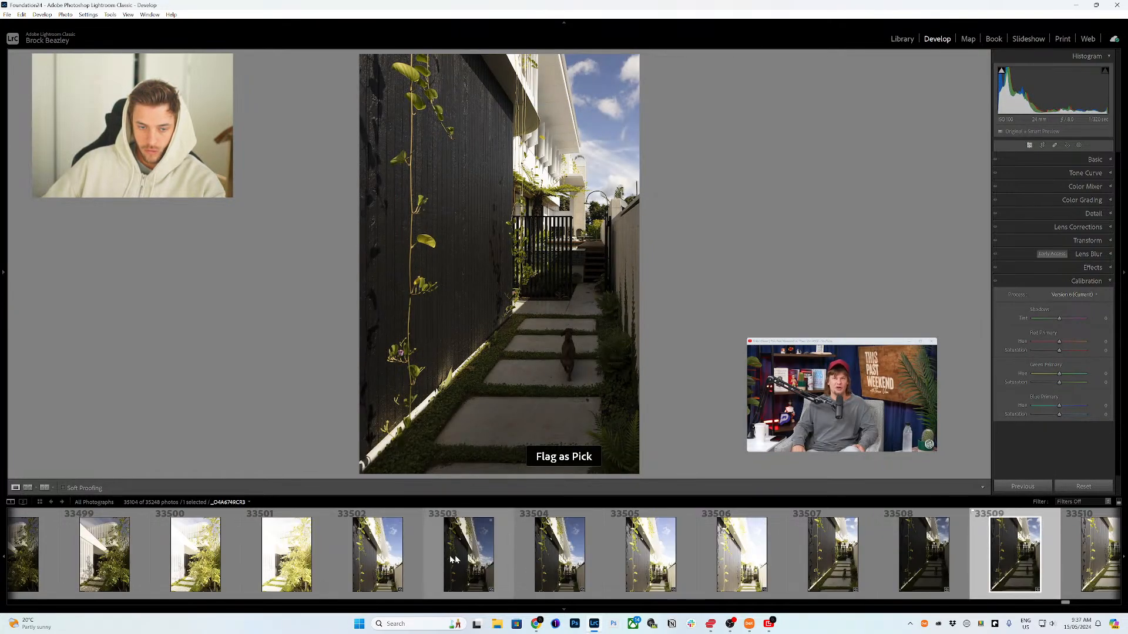
{"action": "left_click", "coordinate": [401, 559]}
{"action": "key", "text": "p"}
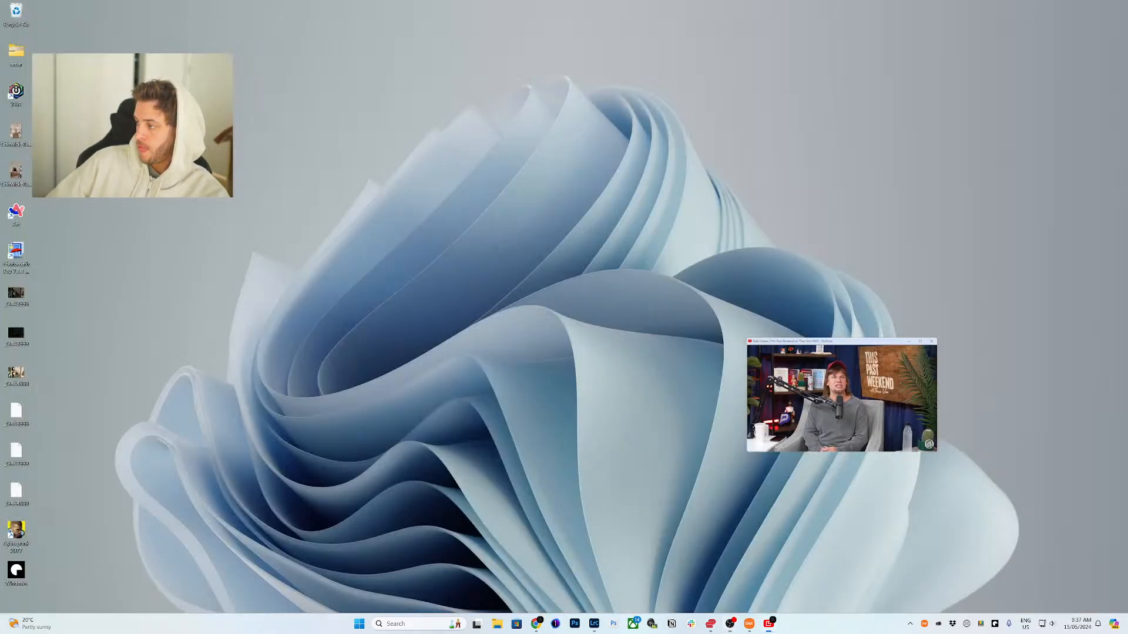
Step: Switch to the podcast video window and pause the playing video
{"action": "key", "text": "alt+Tab"}
{"action": "left_click", "coordinate": [831, 376]}
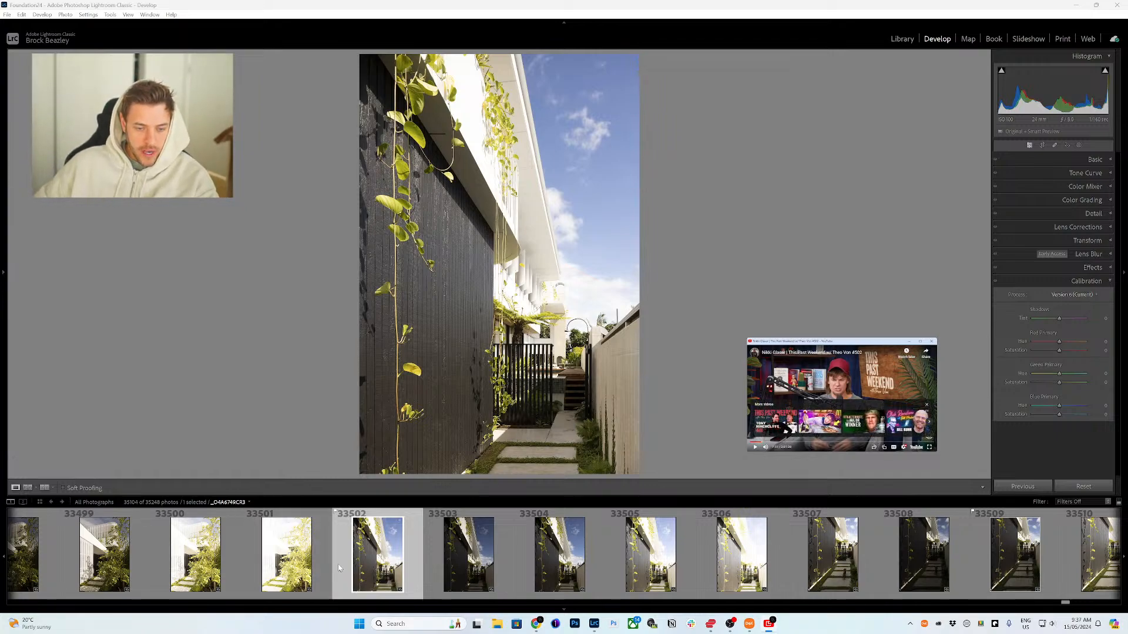
Step: Flag the vine wall photo 33502 again and the tree-lined garden walkway photo 33497 as picks
{"action": "key", "text": "p"}
{"action": "scroll", "coordinate": [329, 558], "scroll_direction": "up", "scroll_amount": 3}
{"action": "left_click", "coordinate": [301, 557]}
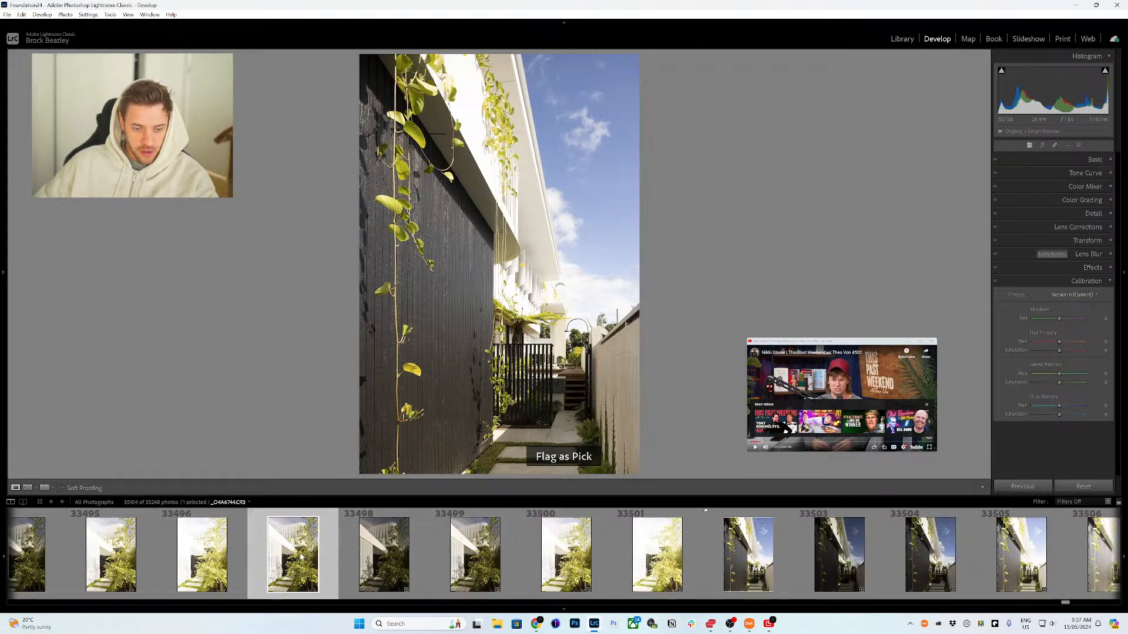
{"action": "key", "text": "p"}
{"action": "scroll", "coordinate": [351, 547], "scroll_direction": "up", "scroll_amount": 3}
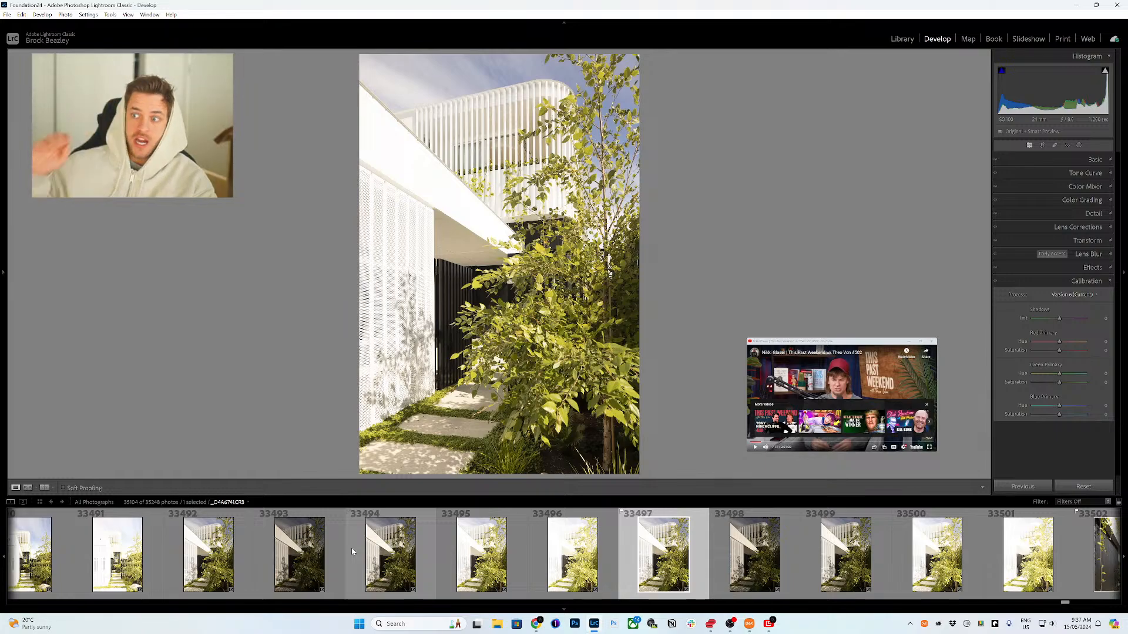
{"action": "key", "text": "p"}
Step: Review the entry garden photos 33492 and 33487 in the filmstrip
{"action": "left_click", "coordinate": [226, 551]}
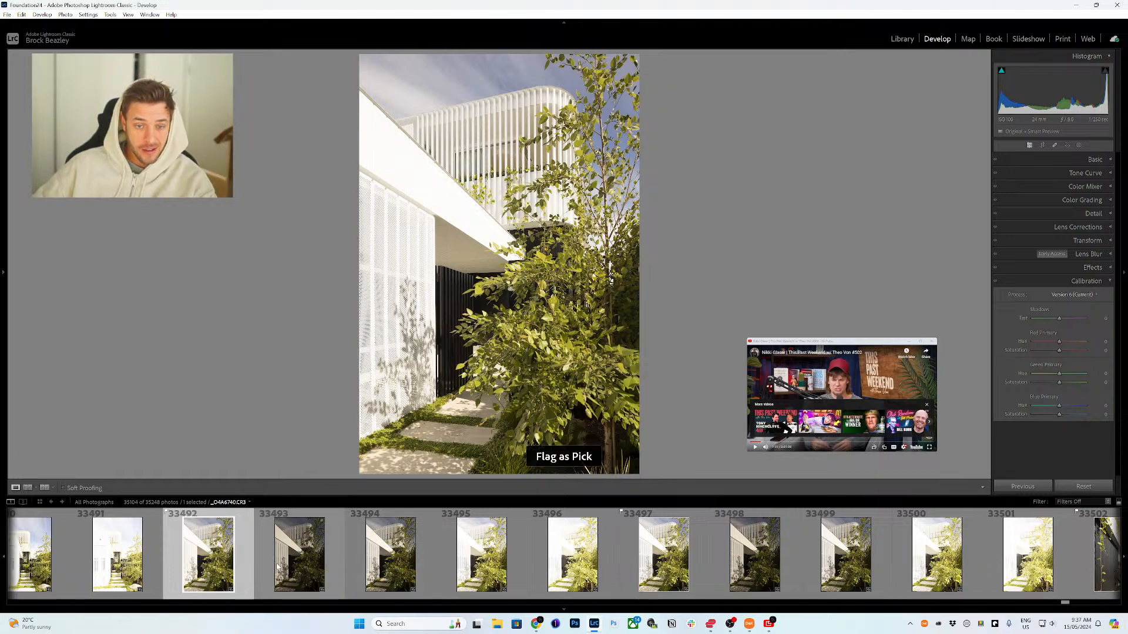
{"action": "scroll", "coordinate": [278, 566], "scroll_direction": "up", "scroll_amount": 4}
{"action": "left_click", "coordinate": [135, 579]}
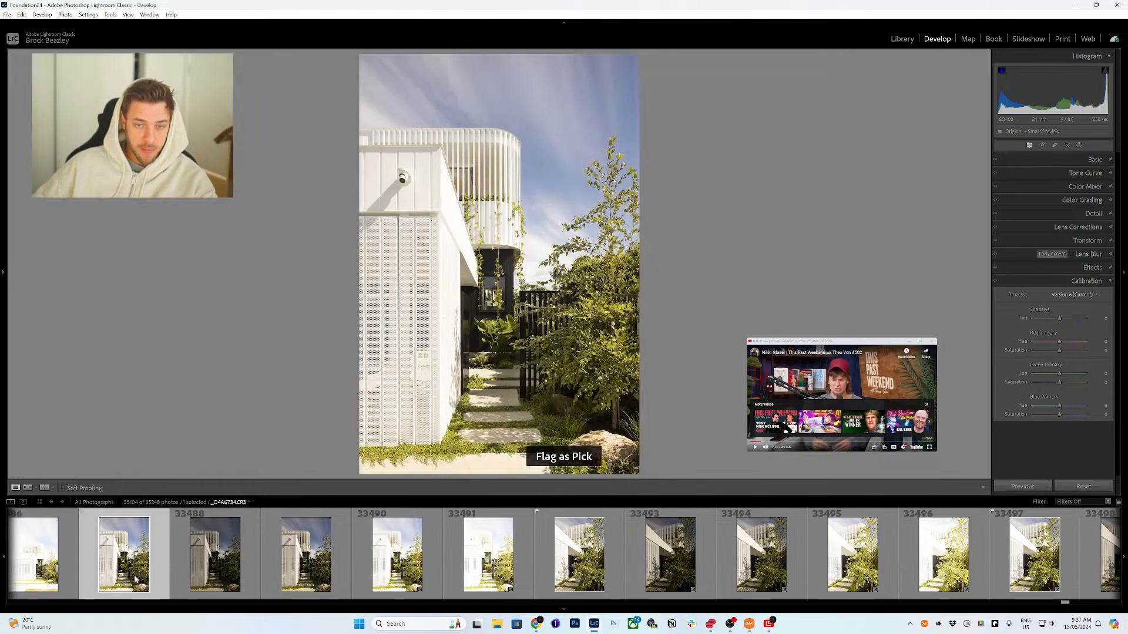
Step: Flag the street facade photo 33482 as a pick
{"action": "scroll", "coordinate": [435, 580], "scroll_direction": "up", "scroll_amount": 4}
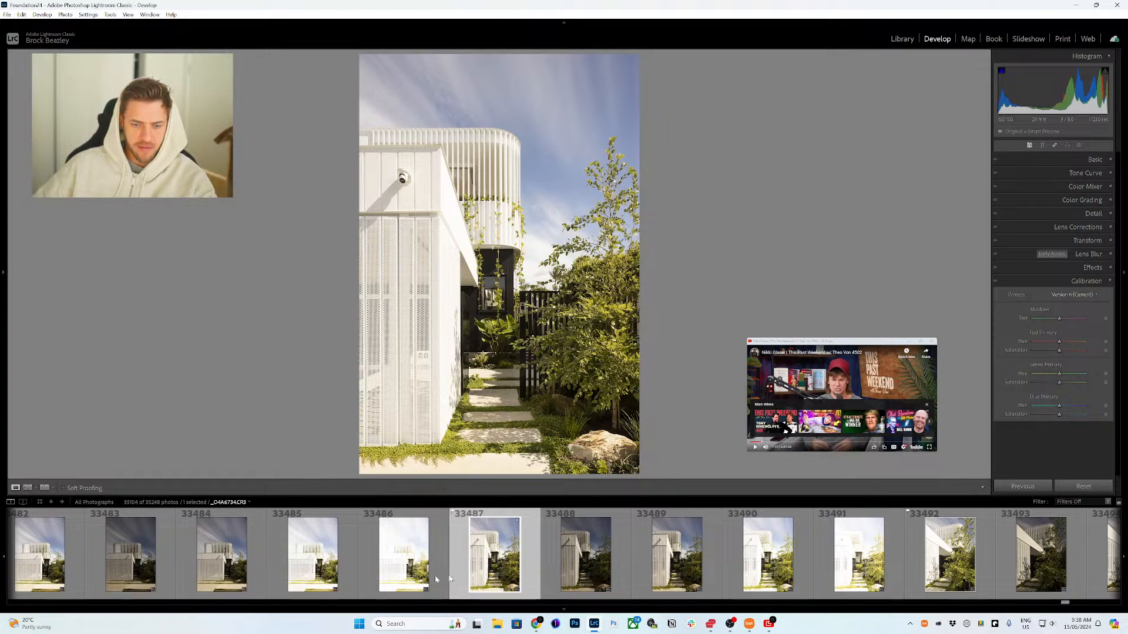
{"action": "scroll", "coordinate": [436, 581], "scroll_direction": "up", "scroll_amount": 4}
{"action": "left_click", "coordinate": [410, 565]}
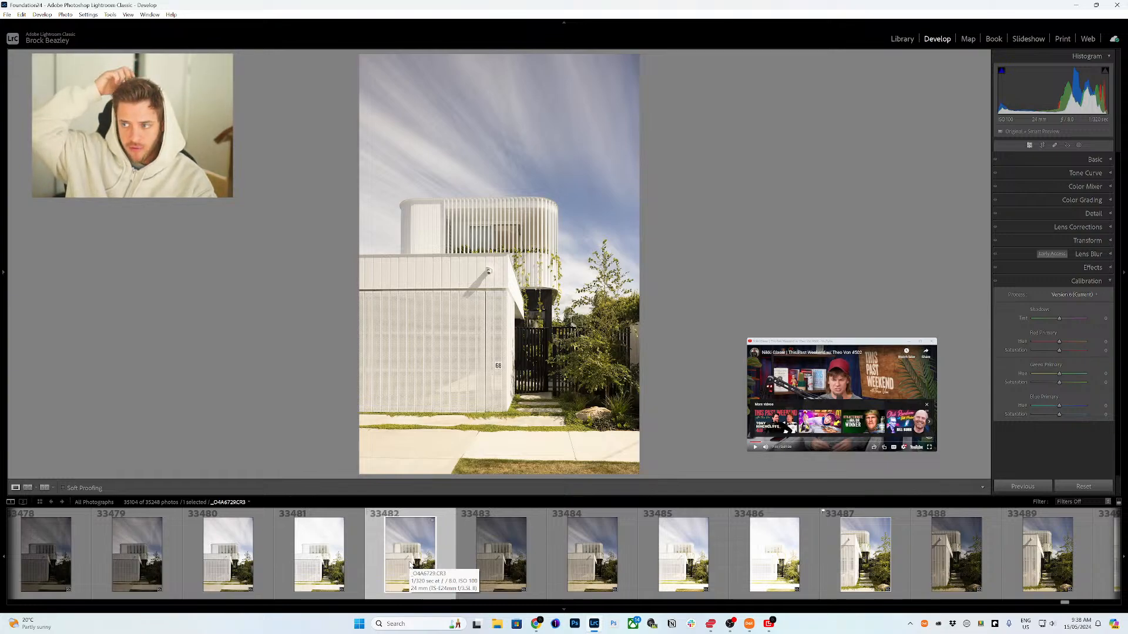
{"action": "key", "text": "p"}
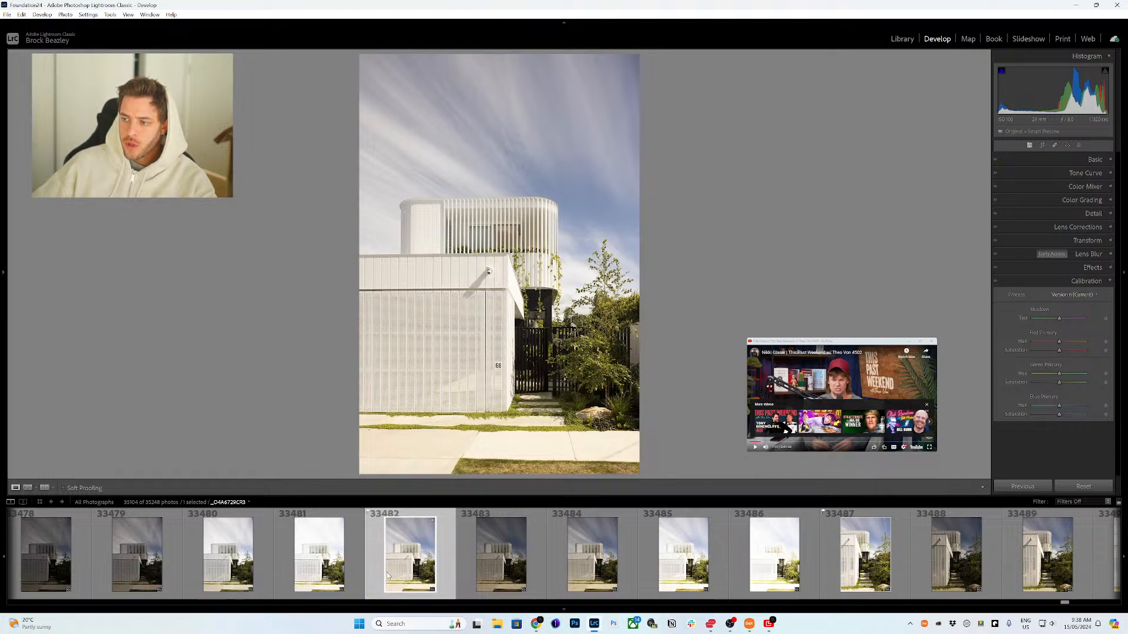
Step: Check photo 33477, then flag the wide landscape street facade photo 33472 as a pick
{"action": "scroll", "coordinate": [397, 569], "scroll_direction": "up", "scroll_amount": 5}
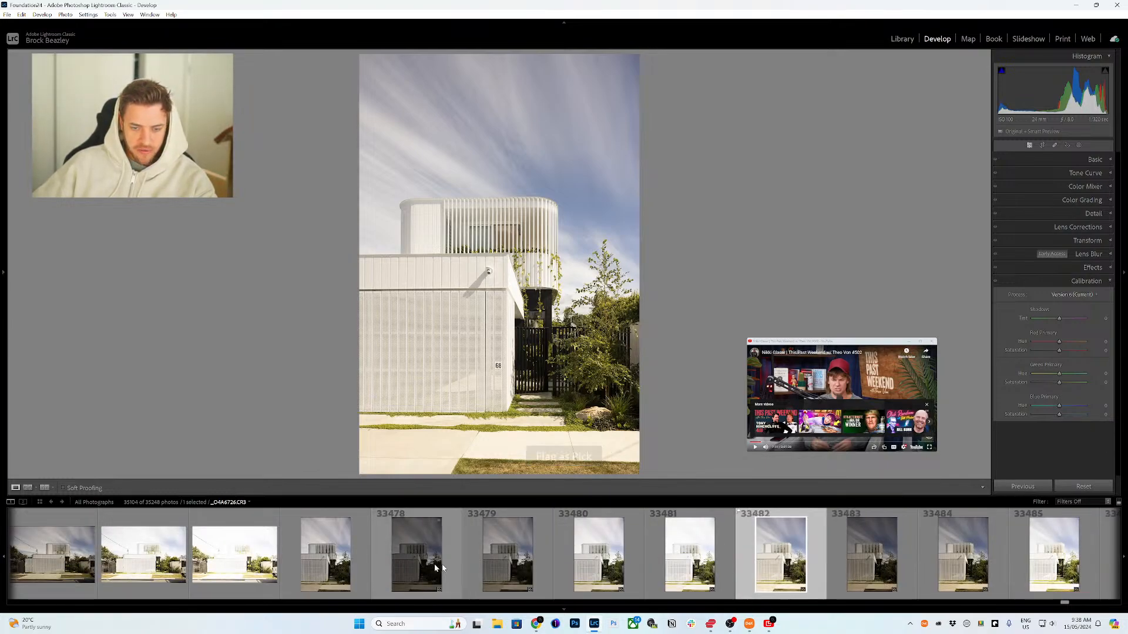
{"action": "left_click", "coordinate": [361, 563]}
{"action": "scroll", "coordinate": [333, 571], "scroll_direction": "up", "scroll_amount": 4}
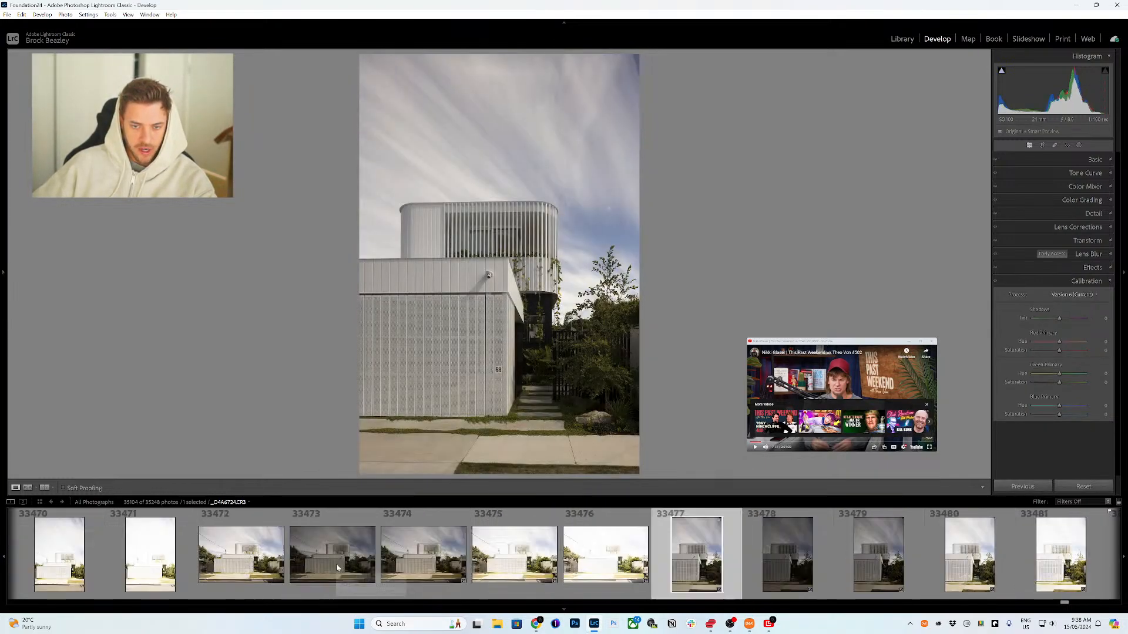
{"action": "left_click", "coordinate": [266, 553]}
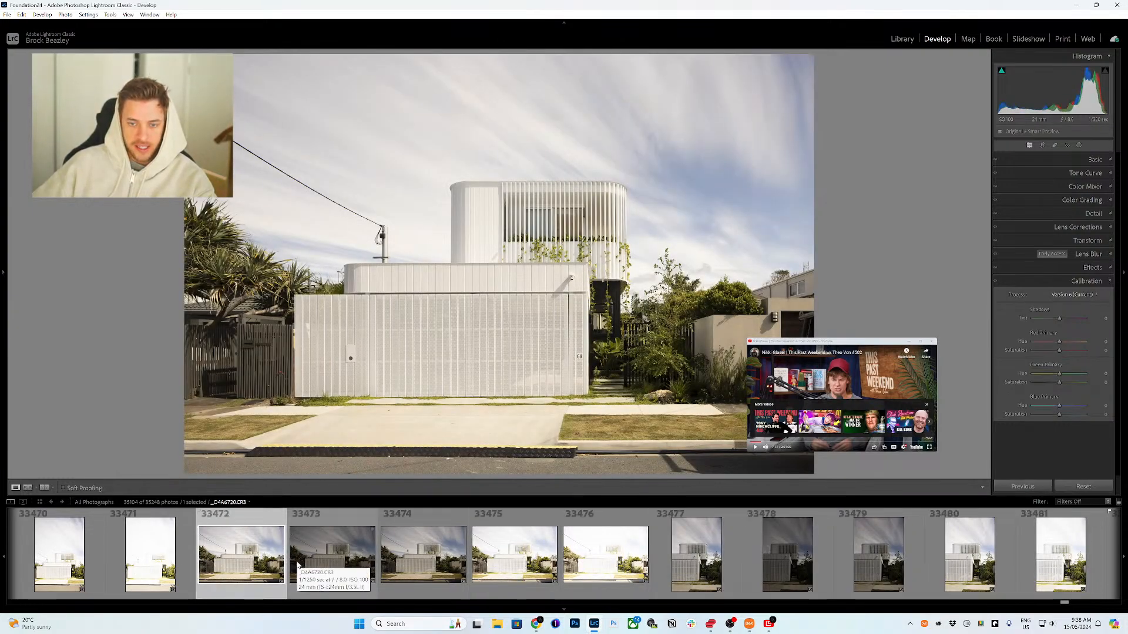
{"action": "key", "text": "p"}
Step: Flag the vertical facade photo under streaky clouds, 33467, as a pick
{"action": "scroll", "coordinate": [298, 565], "scroll_direction": "up", "scroll_amount": 4}
{"action": "left_click", "coordinate": [157, 553]}
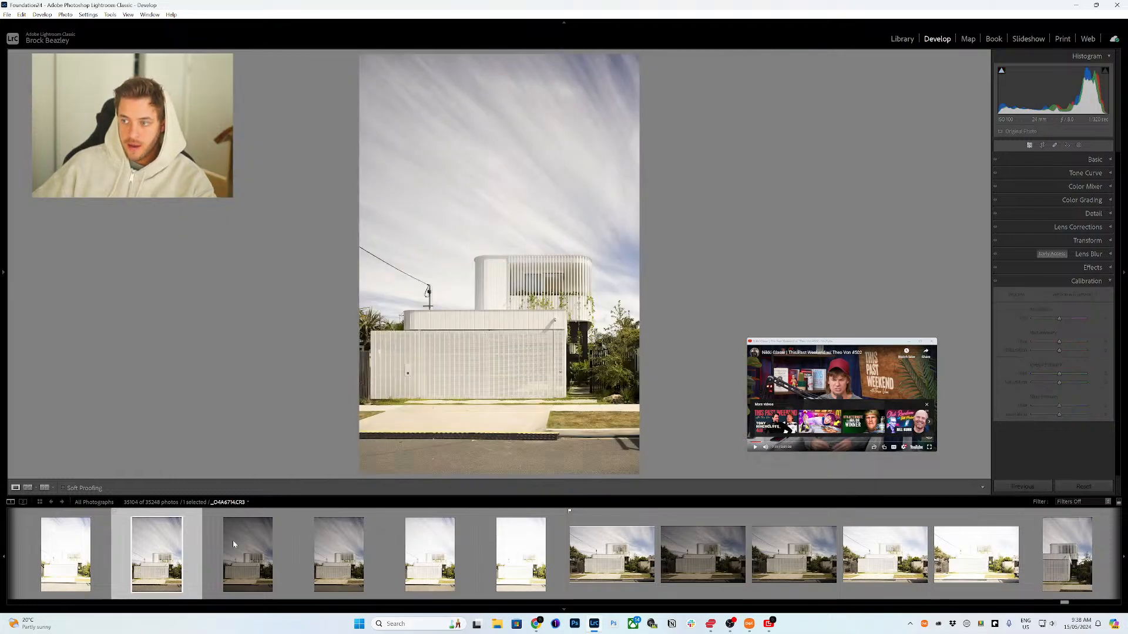
{"action": "key", "text": "p"}
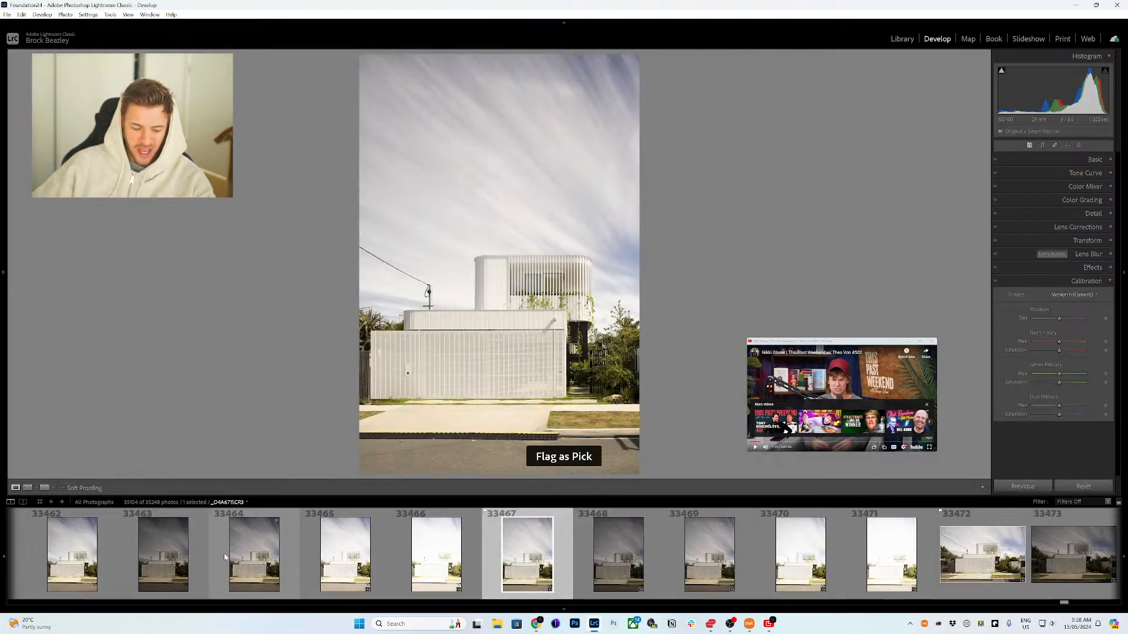
Step: Review the facade photos 33463 and 33452 in the filmstrip
{"action": "left_click", "coordinate": [187, 563]}
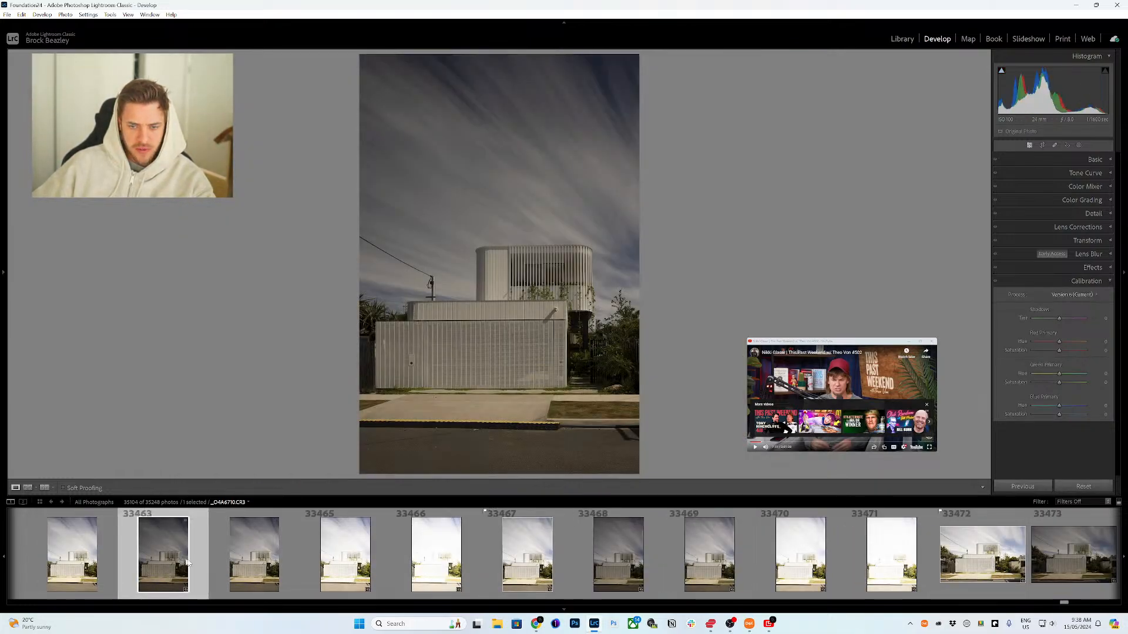
{"action": "scroll", "coordinate": [187, 563], "scroll_direction": "up", "scroll_amount": 8}
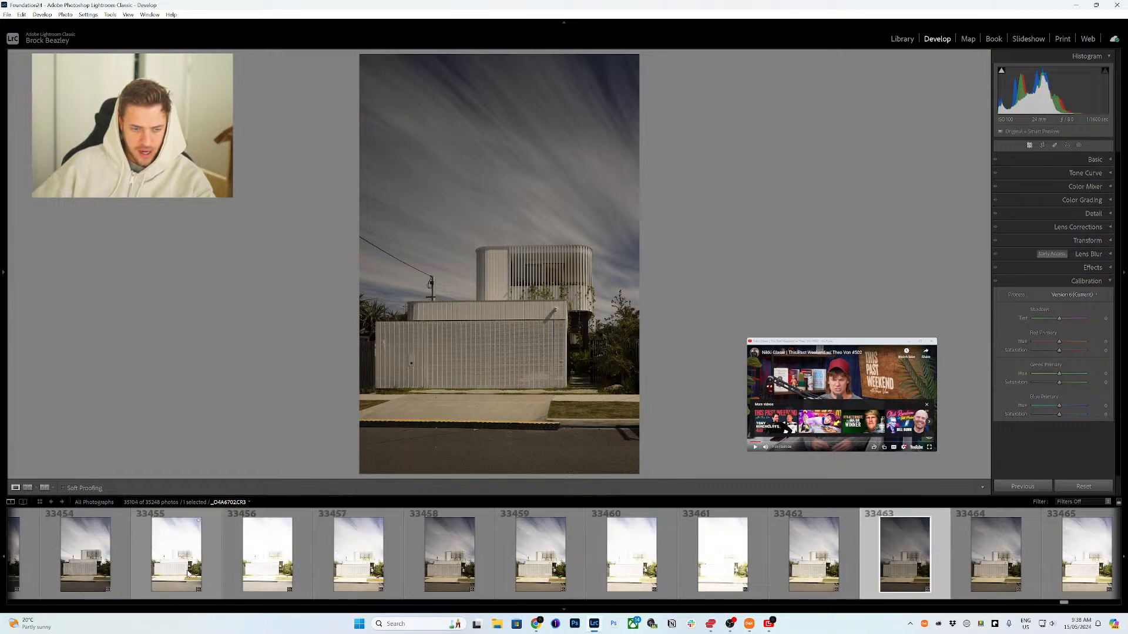
{"action": "scroll", "coordinate": [188, 573], "scroll_direction": "up", "scroll_amount": 4}
{"action": "left_click", "coordinate": [312, 569]}
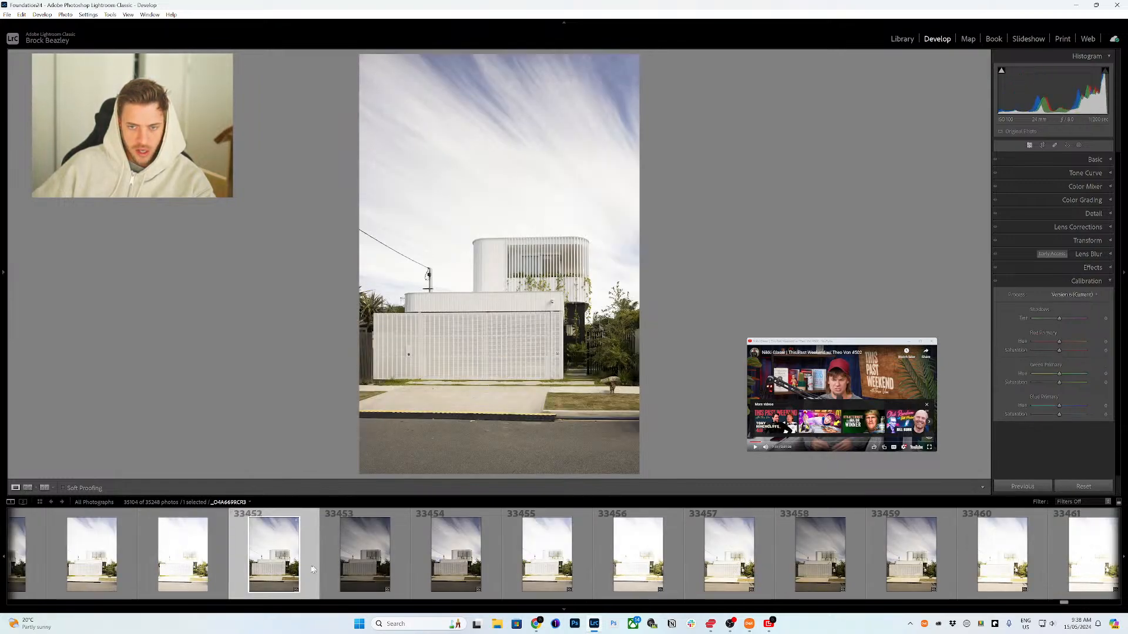
Step: Flag the facade photo with the dog, 33447, as a pick and select photo 33442
{"action": "scroll", "coordinate": [312, 568], "scroll_direction": "up", "scroll_amount": 4}
{"action": "left_click", "coordinate": [200, 567]}
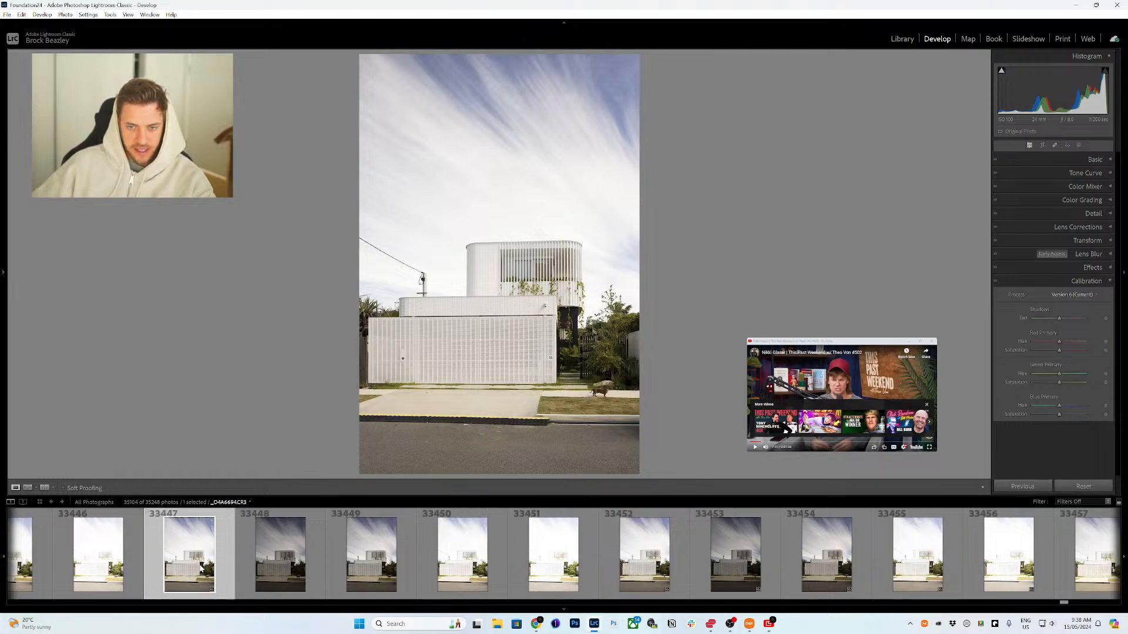
{"action": "scroll", "coordinate": [222, 565], "scroll_direction": "up", "scroll_amount": 4}
{"action": "key", "text": "p"}
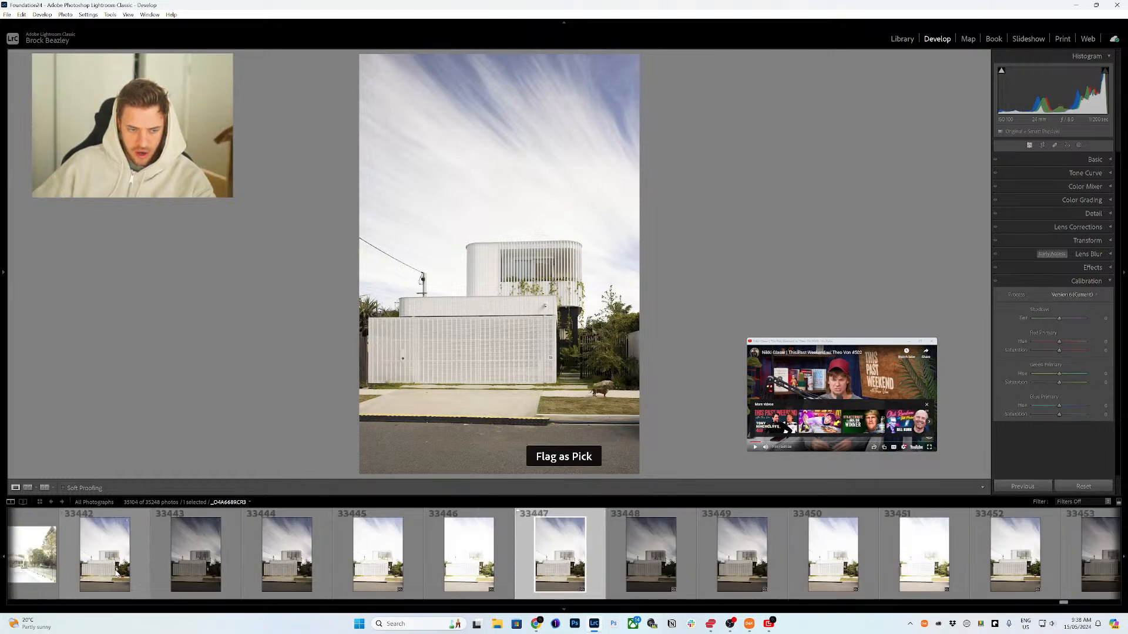
{"action": "left_click", "coordinate": [118, 573]}
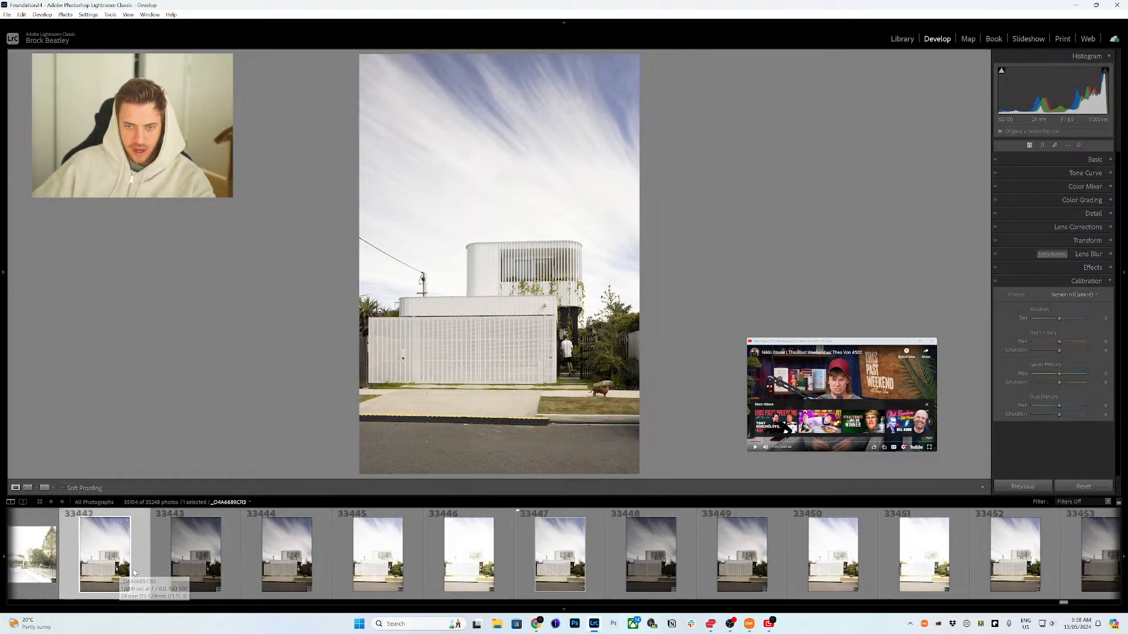
Step: Filter the filmstrip to show only flagged photos
{"action": "scroll", "coordinate": [204, 578], "scroll_direction": "up", "scroll_amount": 4}
{"action": "scroll", "coordinate": [204, 577], "scroll_direction": "up", "scroll_amount": 4}
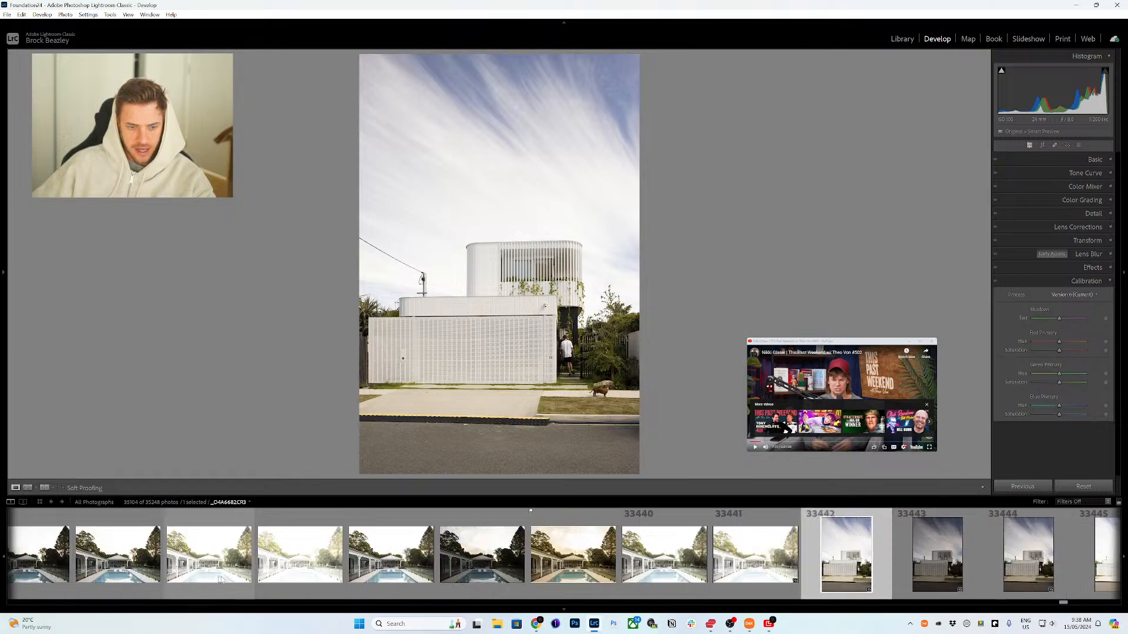
{"action": "left_click", "coordinate": [1069, 502]}
{"action": "left_click", "coordinate": [1012, 421]}
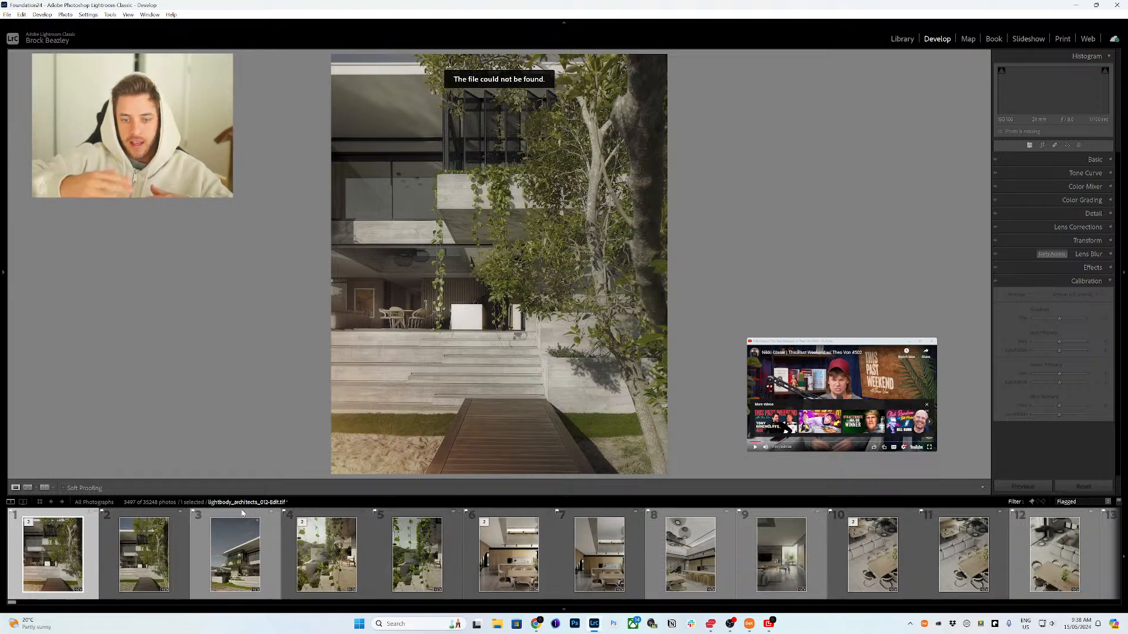
Step: Scroll through the flagged photos in the filmstrip to locate this house shoot's picks
{"action": "scroll", "coordinate": [282, 561], "scroll_direction": "down", "scroll_amount": 10}
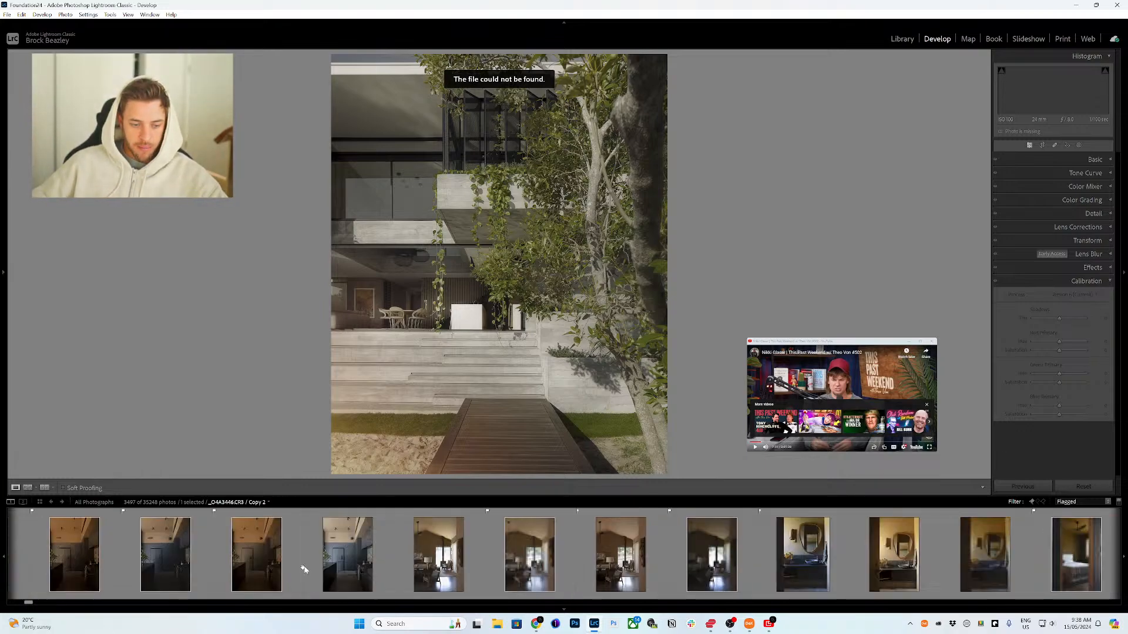
{"action": "left_click_drag", "start_coordinate": [50, 604], "coordinate": [1118, 594]}
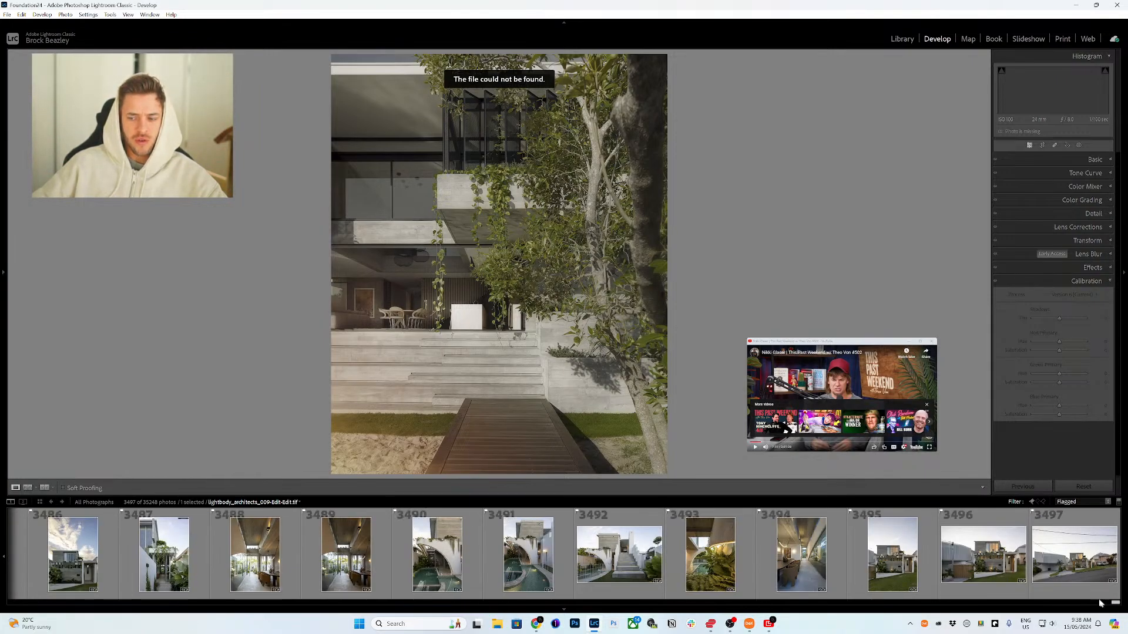
{"action": "scroll", "coordinate": [694, 592], "scroll_direction": "up", "scroll_amount": 4}
{"action": "scroll", "coordinate": [695, 591], "scroll_direction": "up", "scroll_amount": 10}
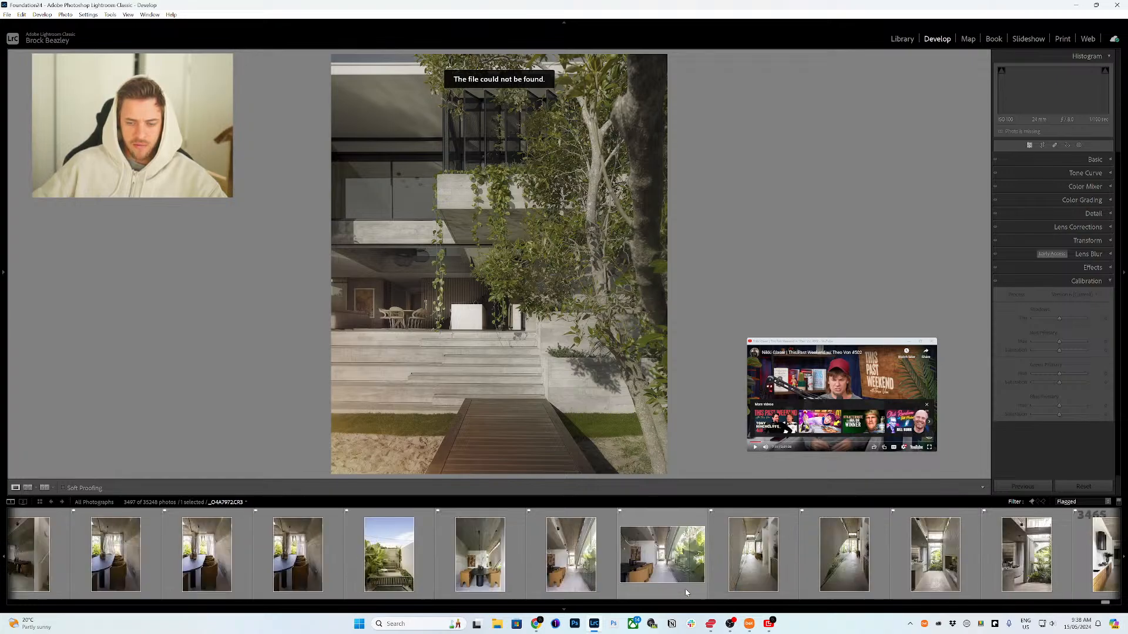
{"action": "scroll", "coordinate": [686, 592], "scroll_direction": "up", "scroll_amount": 8}
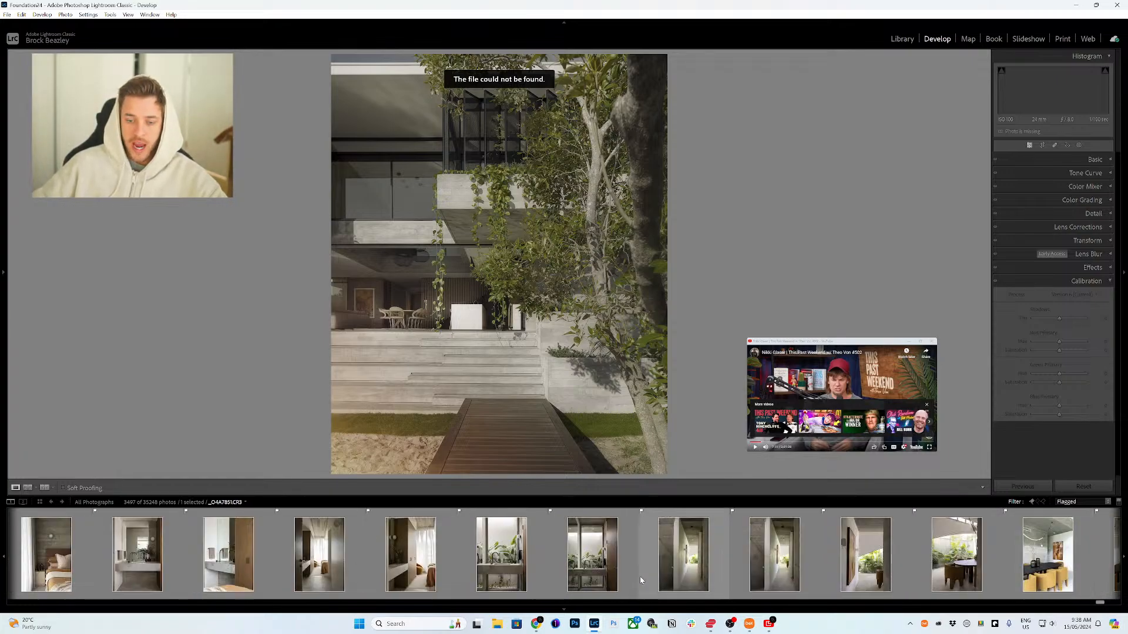
{"action": "scroll", "coordinate": [639, 575], "scroll_direction": "up", "scroll_amount": 6}
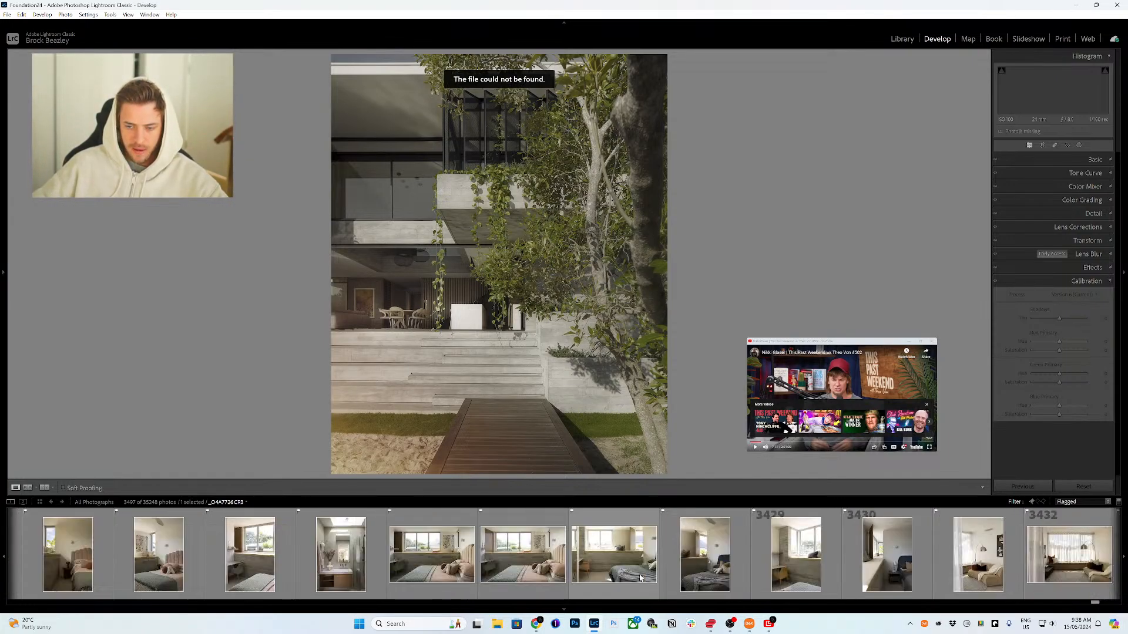
{"action": "scroll", "coordinate": [641, 579], "scroll_direction": "up", "scroll_amount": 8}
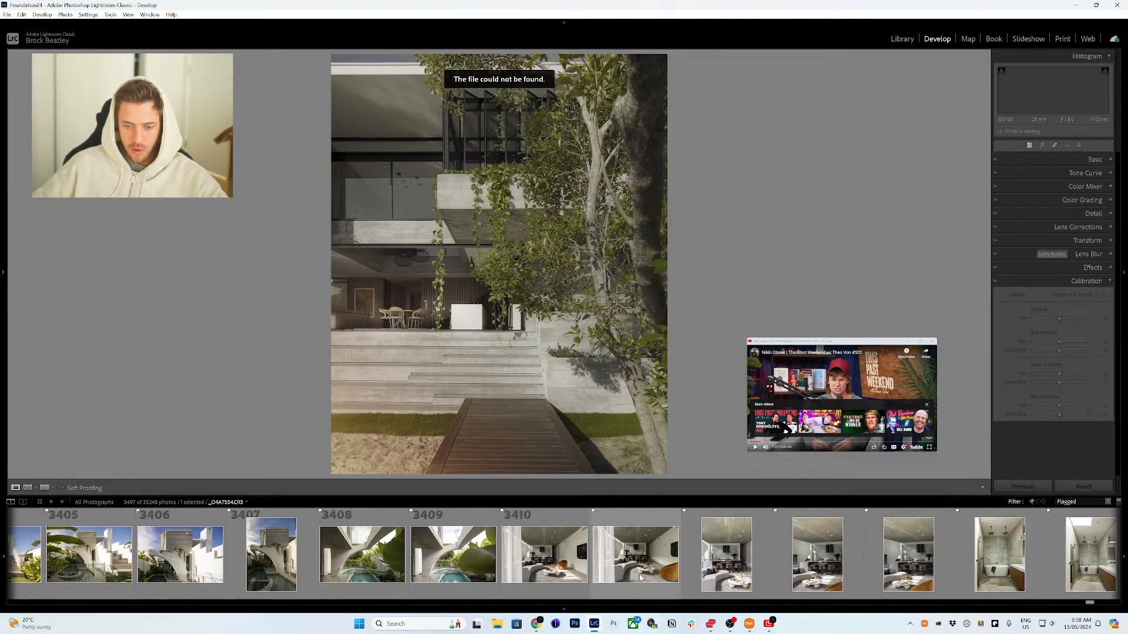
{"action": "scroll", "coordinate": [641, 579], "scroll_direction": "up", "scroll_amount": 3}
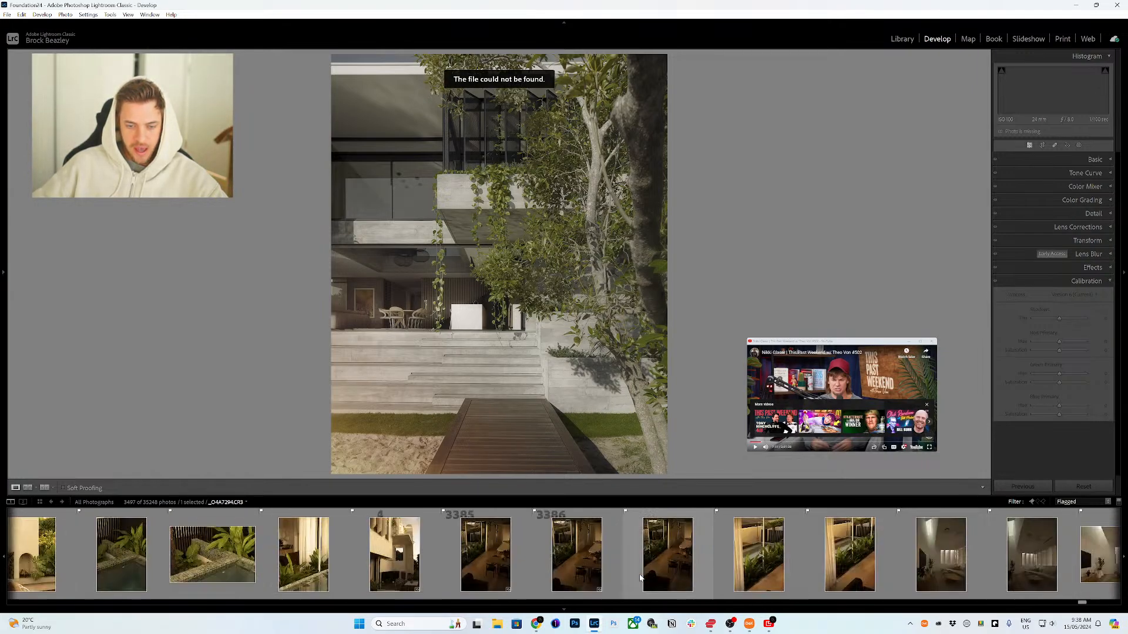
{"action": "scroll", "coordinate": [641, 577], "scroll_direction": "down", "scroll_amount": 3}
{"action": "scroll", "coordinate": [646, 567], "scroll_direction": "up", "scroll_amount": 1}
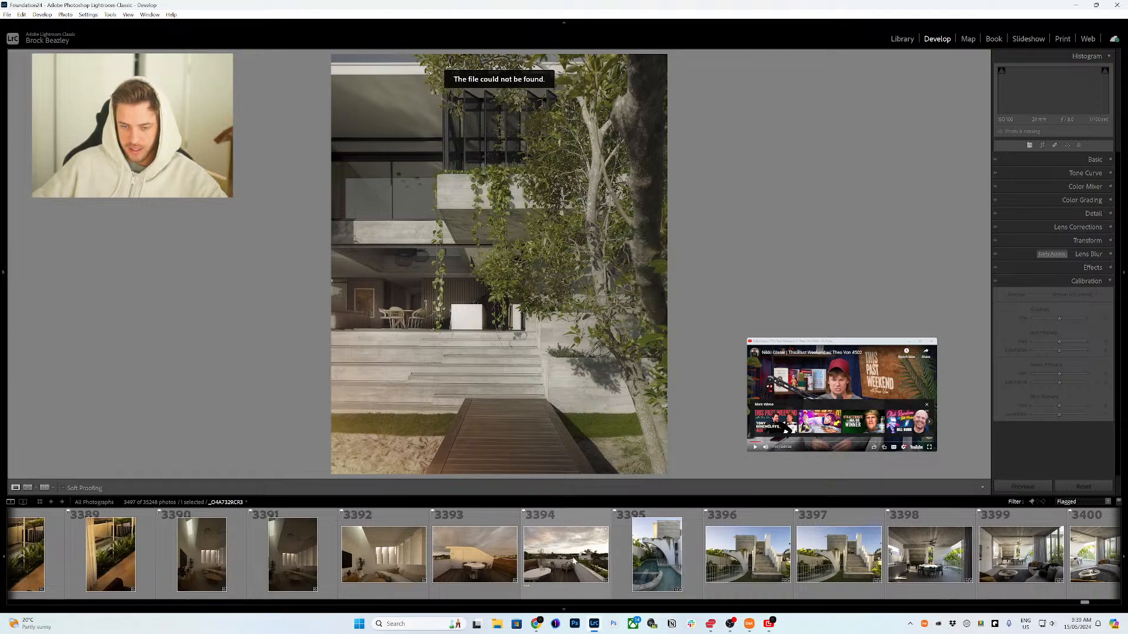
Step: Select the range of this house's flagged photos, from the rooftop deck shot 3394 back to the facade shots
{"action": "left_click", "coordinate": [597, 561]}
{"action": "scroll", "coordinate": [529, 561], "scroll_direction": "up", "scroll_amount": 2}
{"action": "scroll", "coordinate": [492, 560], "scroll_direction": "up", "scroll_amount": 10}
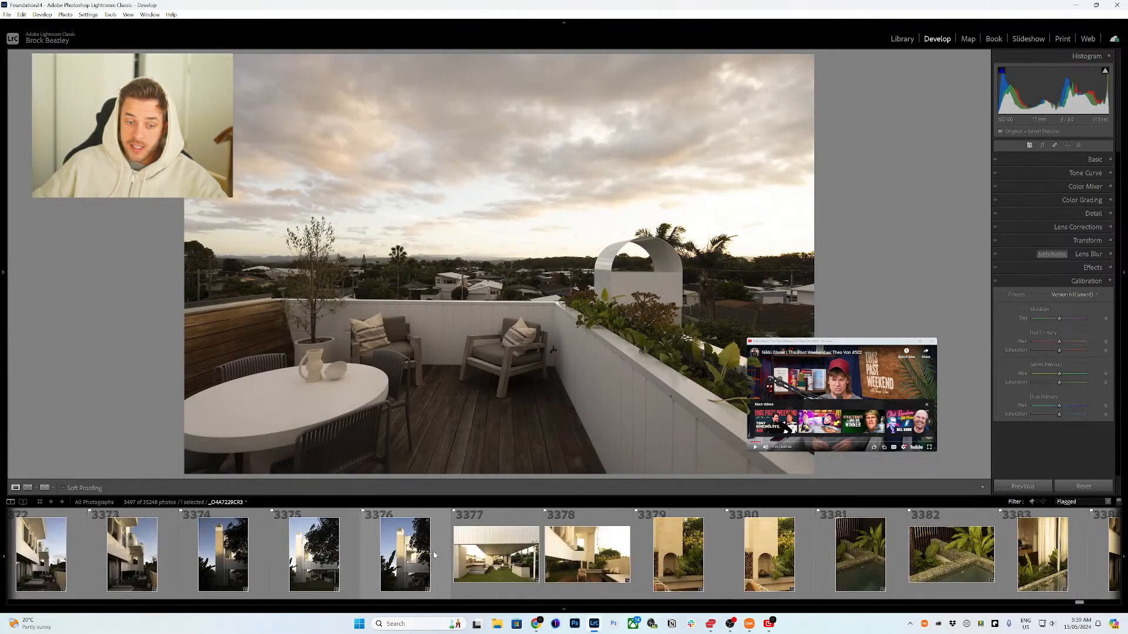
{"action": "scroll", "coordinate": [387, 552], "scroll_direction": "up", "scroll_amount": 6}
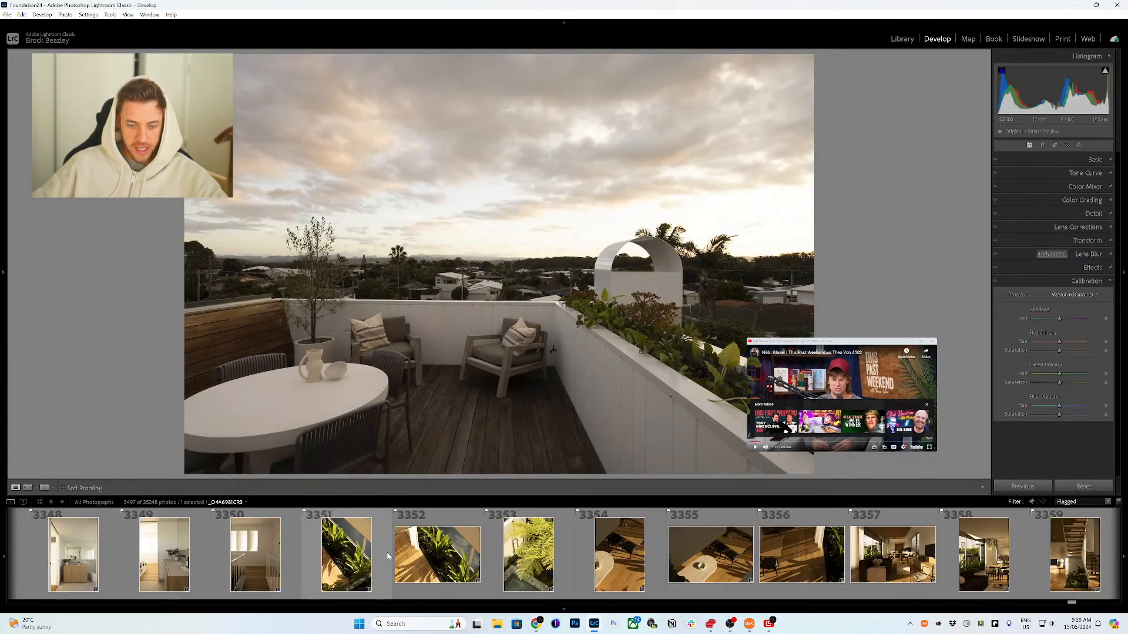
{"action": "scroll", "coordinate": [411, 558], "scroll_direction": "up", "scroll_amount": 6}
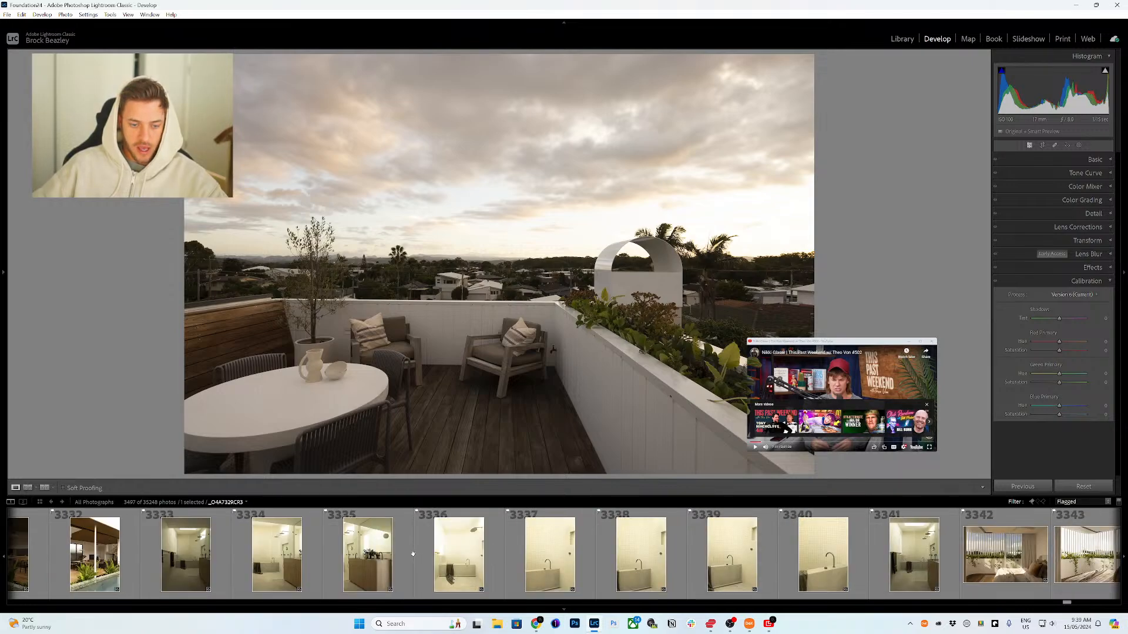
{"action": "scroll", "coordinate": [429, 565], "scroll_direction": "up", "scroll_amount": 5}
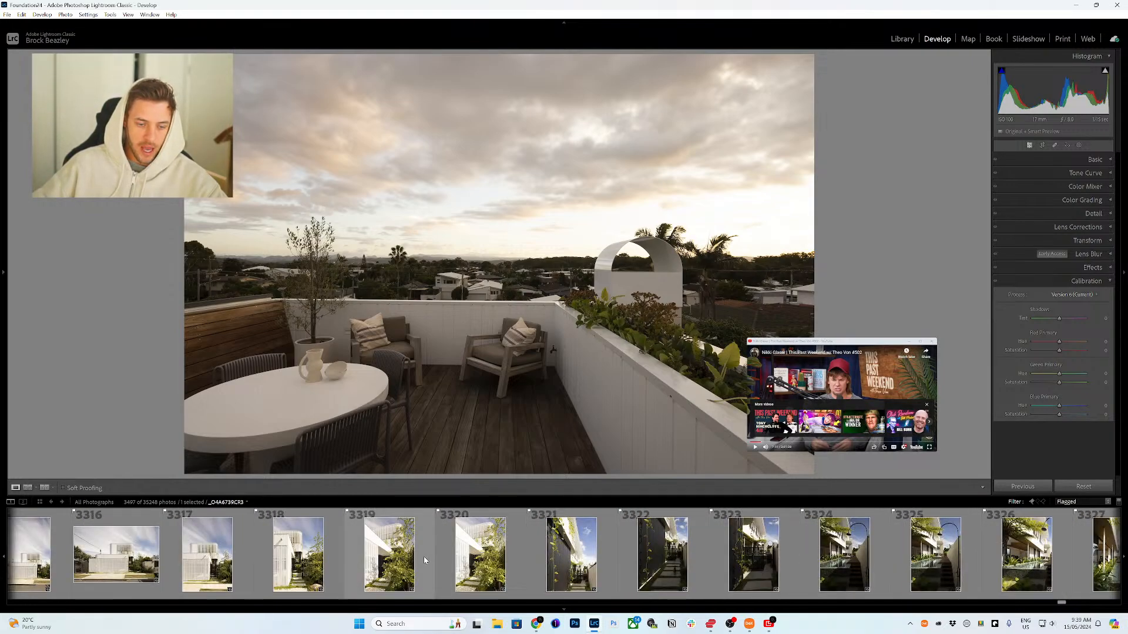
{"action": "left_click", "coordinate": [298, 559], "text": "shift"}
Step: Add the selected photos to the project's '2. Flagged for Proof' collection
{"action": "left_click", "coordinate": [1, 252]}
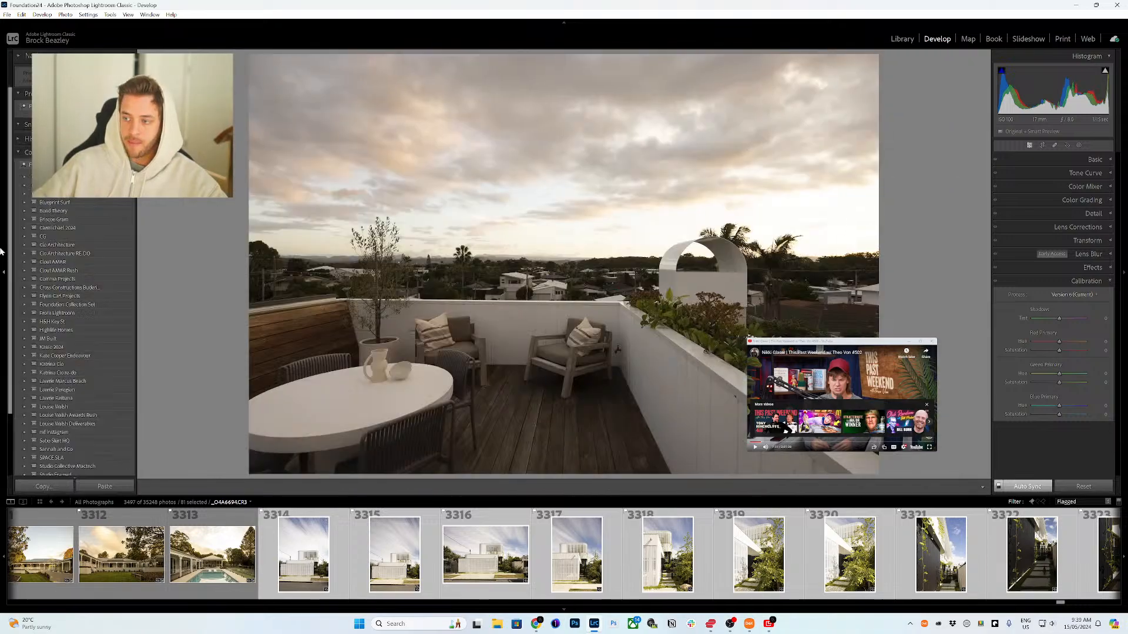
{"action": "scroll", "coordinate": [91, 430], "scroll_direction": "down", "scroll_amount": 1}
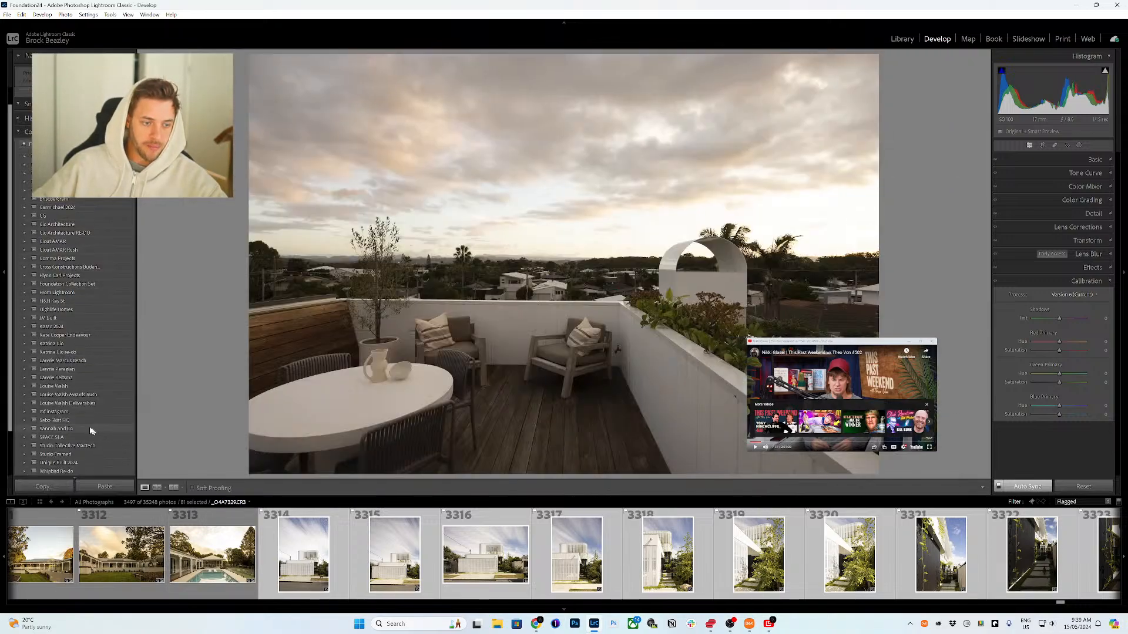
{"action": "left_click", "coordinate": [24, 276]}
{"action": "left_click_drag", "start_coordinate": [317, 546], "coordinate": [94, 307]}
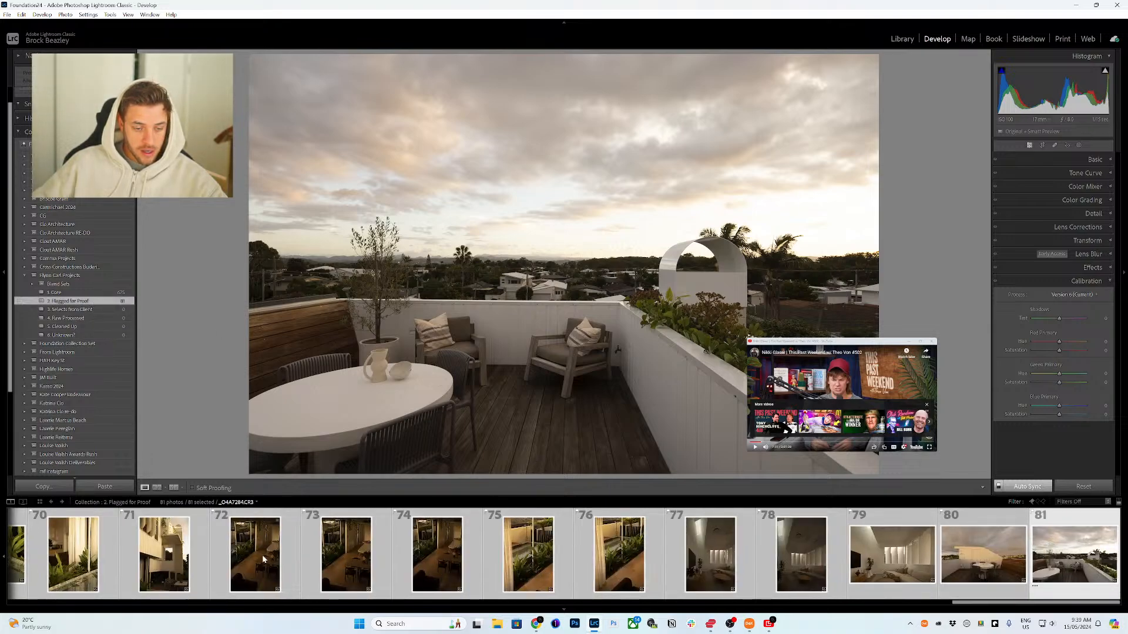
Step: Apply an Auto tone adjustment to photo 71 in the collection
{"action": "left_click", "coordinate": [168, 556]}
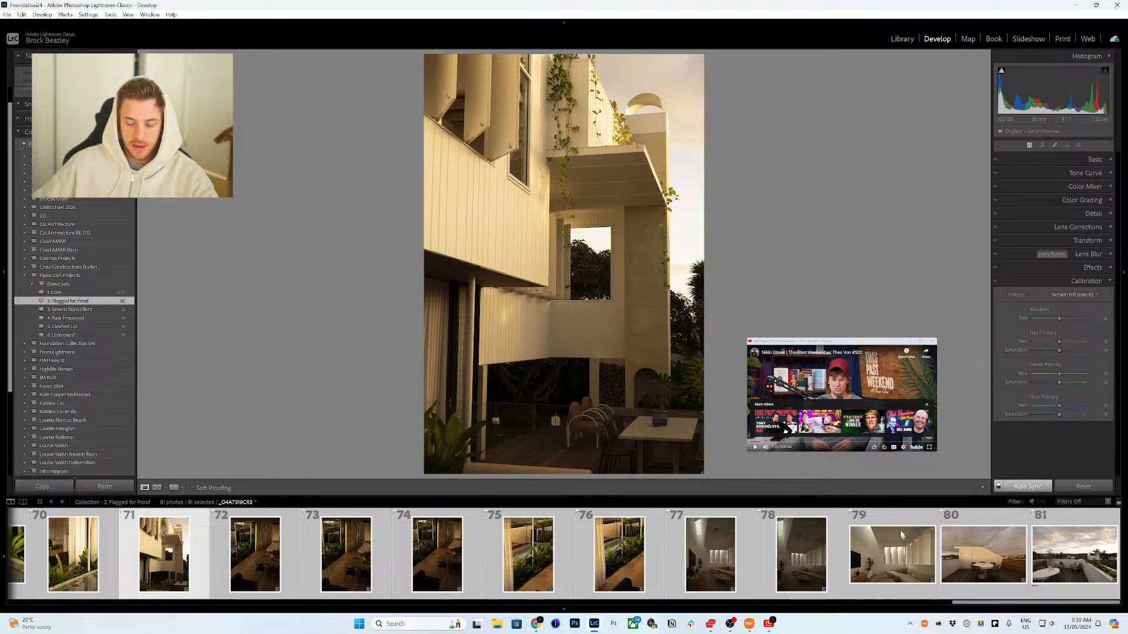
{"action": "left_click", "coordinate": [1096, 160]}
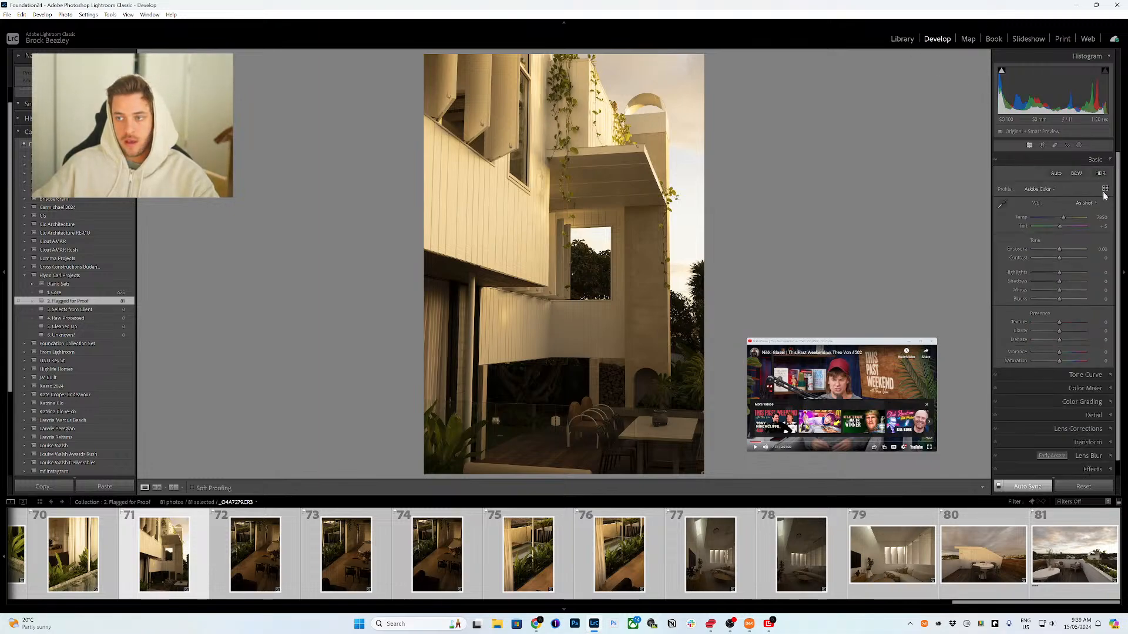
{"action": "left_click", "coordinate": [1055, 175]}
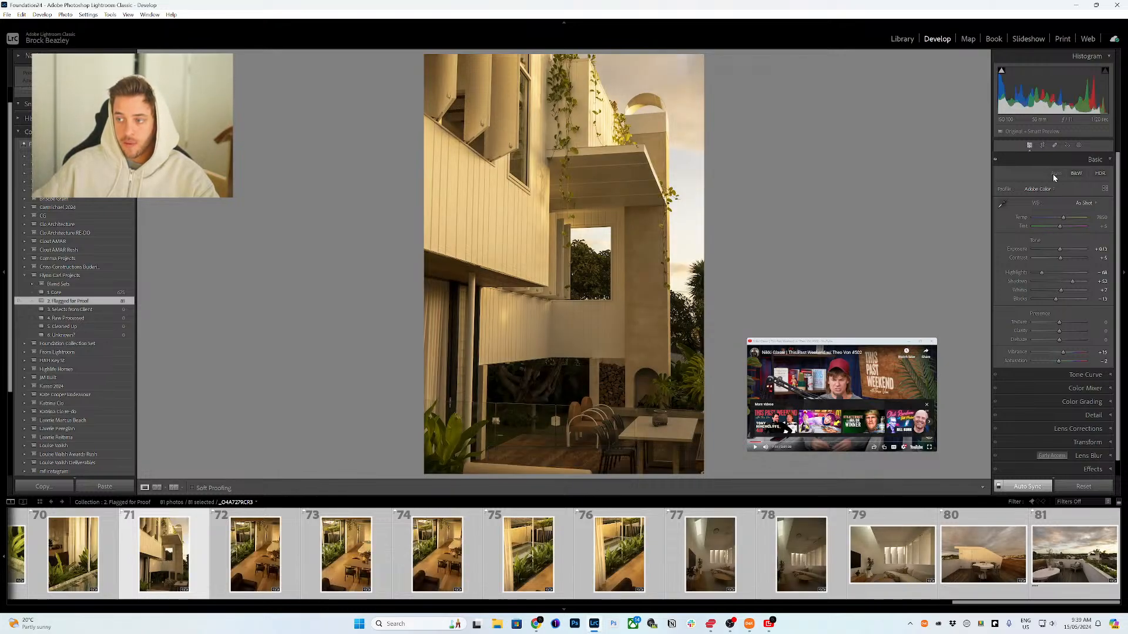
Step: Set the profile of photo 74, the dining area by the garden, to Camera Neutral
{"action": "left_click", "coordinate": [866, 563]}
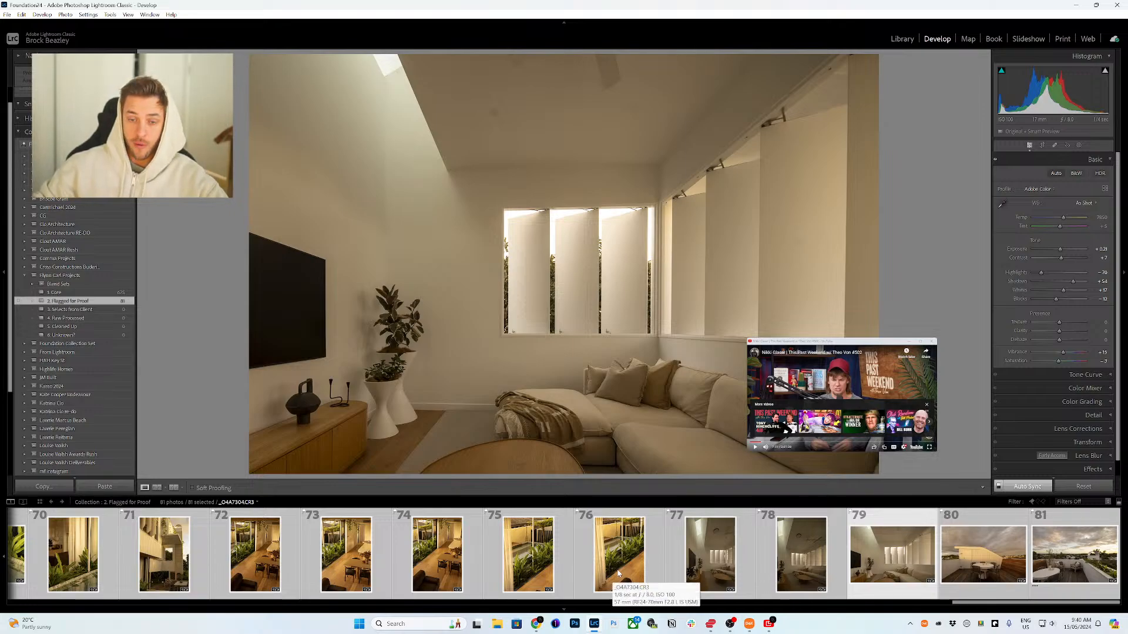
{"action": "left_click", "coordinate": [448, 563]}
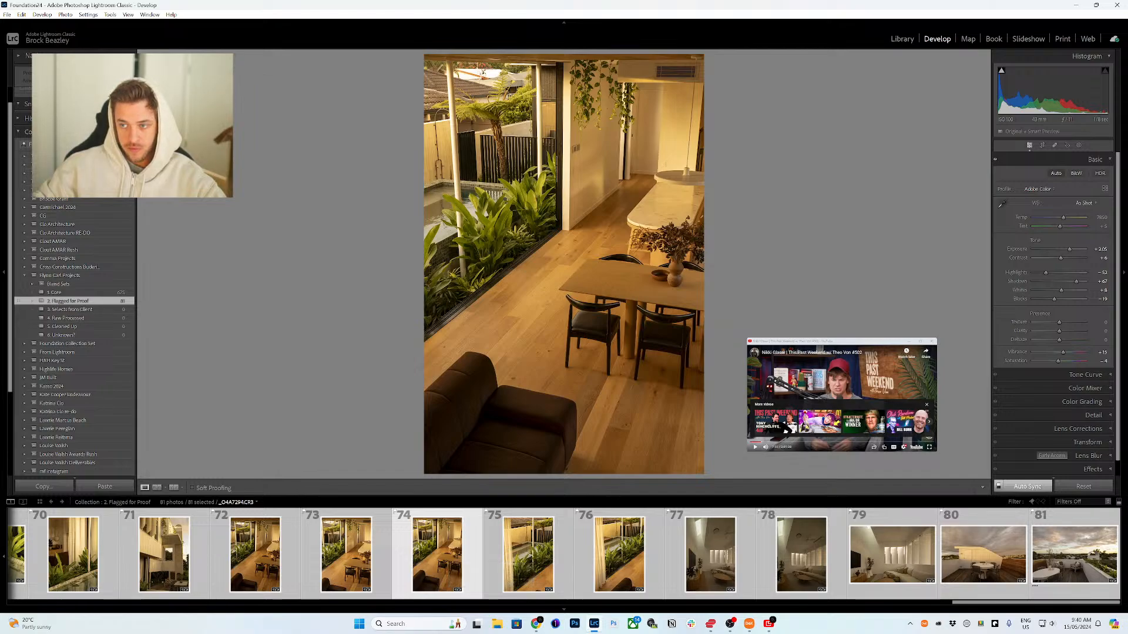
{"action": "left_click", "coordinate": [1044, 191]}
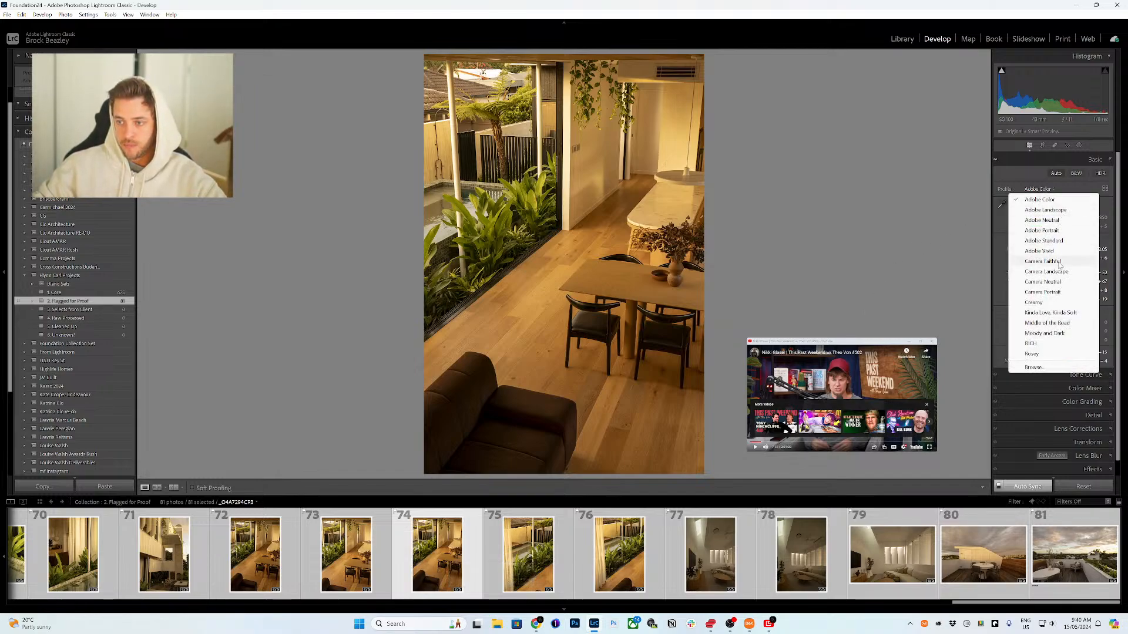
{"action": "left_click", "coordinate": [1043, 282]}
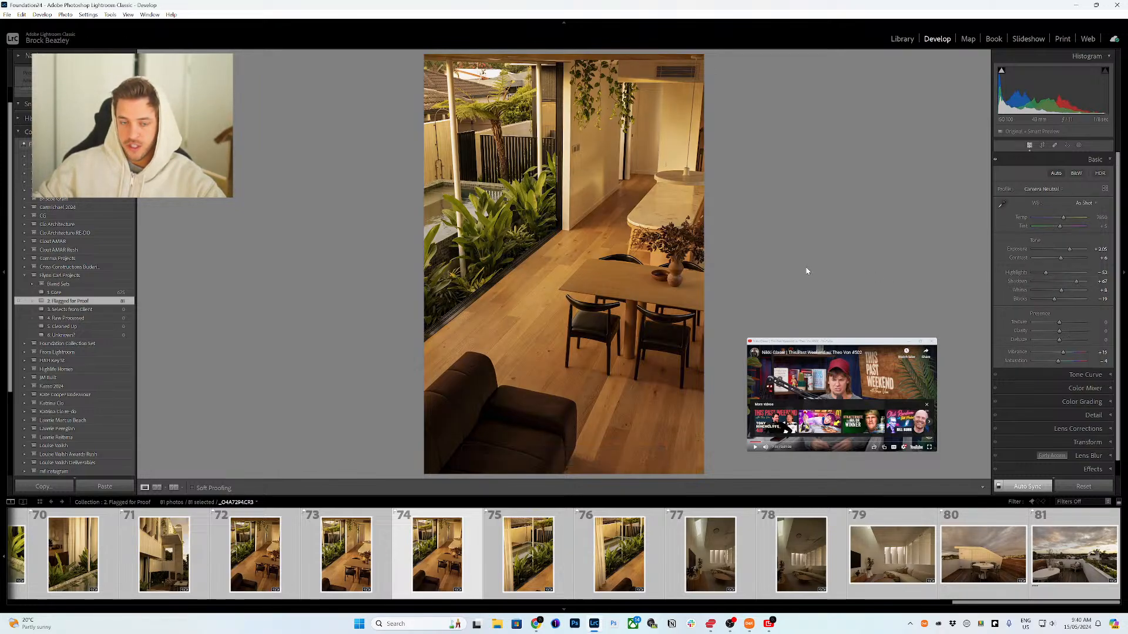
{"action": "scroll", "coordinate": [612, 540], "scroll_direction": "up", "scroll_amount": 5}
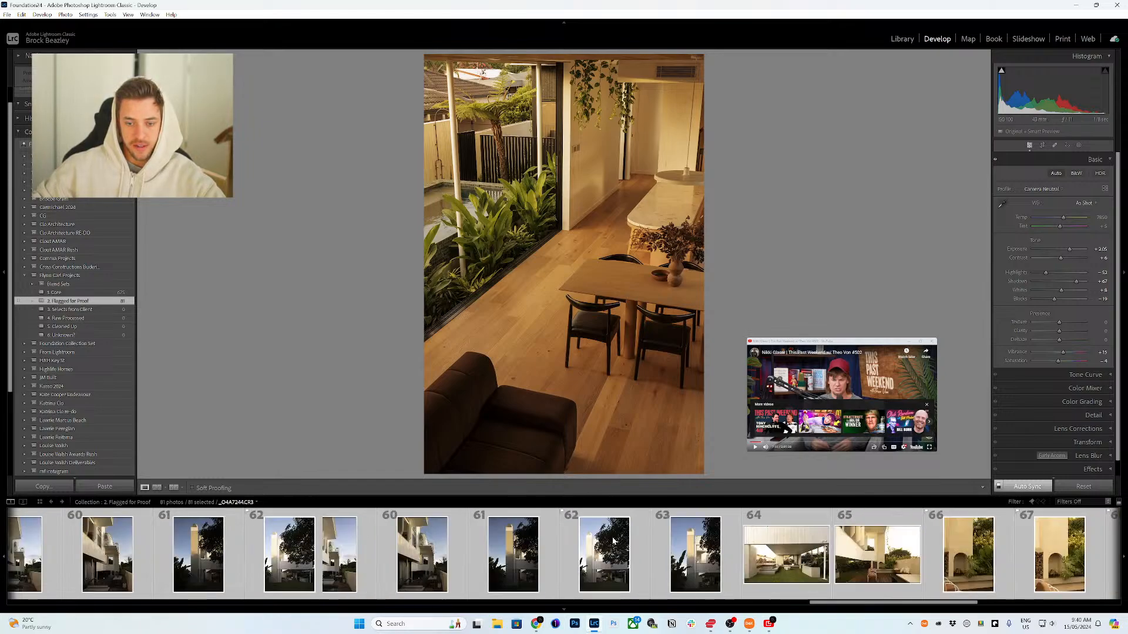
{"action": "scroll", "coordinate": [613, 541], "scroll_direction": "up", "scroll_amount": 20}
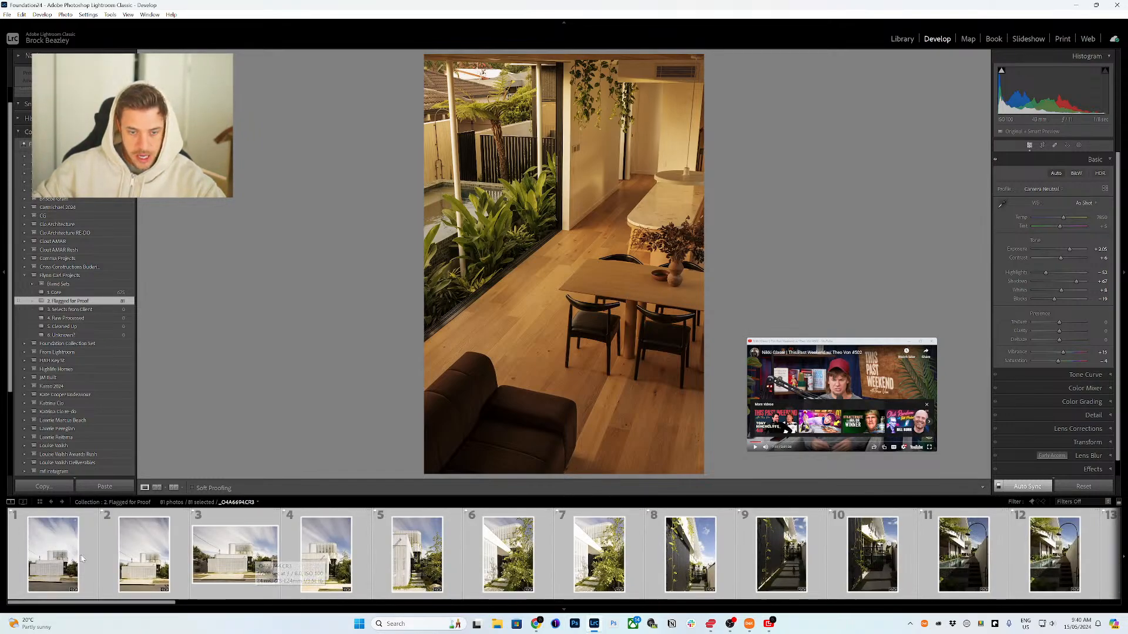
{"action": "scroll", "coordinate": [235, 550], "scroll_direction": "down", "scroll_amount": 20}
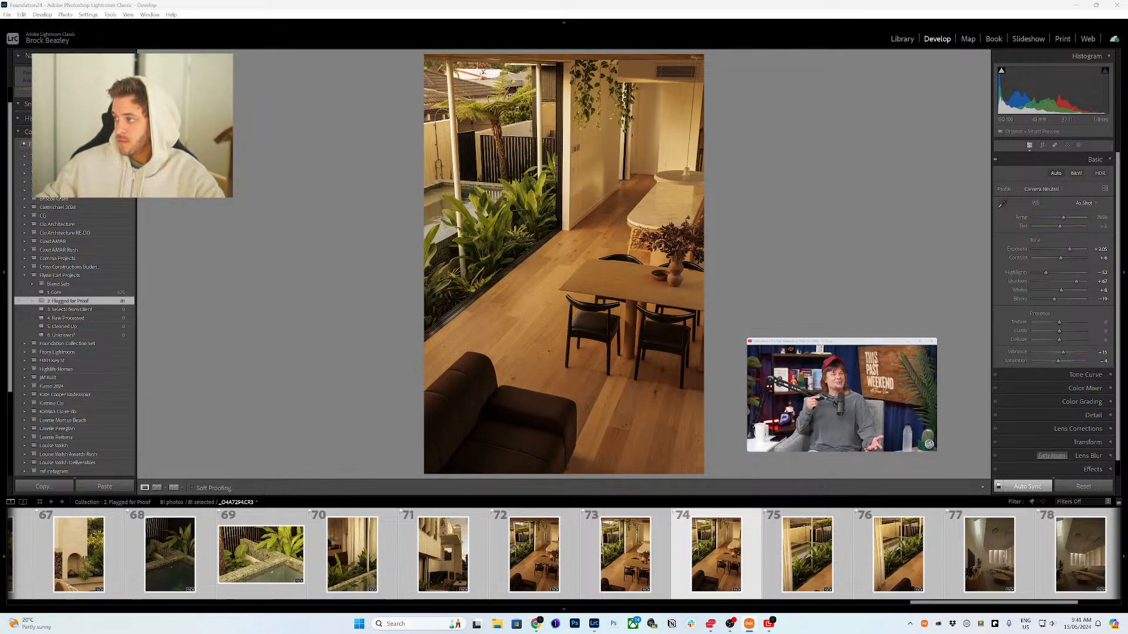
{"action": "left_click", "coordinate": [917, 343]}
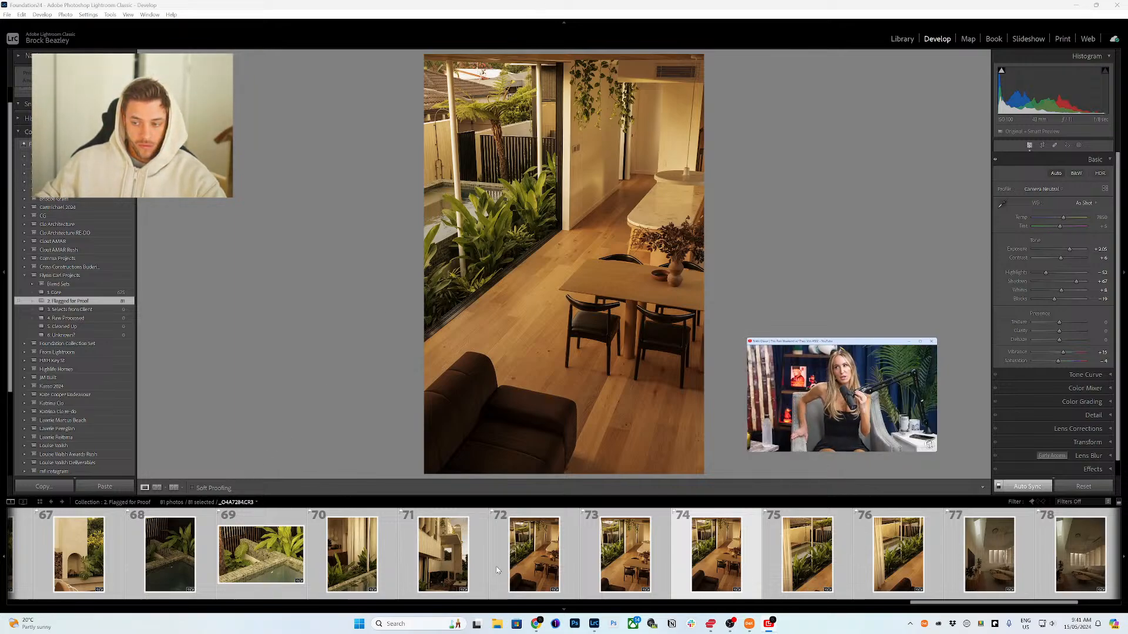
Step: Select all photos in the collection and apply Auto tone to them with Auto Sync on
{"action": "scroll", "coordinate": [414, 548], "scroll_direction": "up", "scroll_amount": 15}
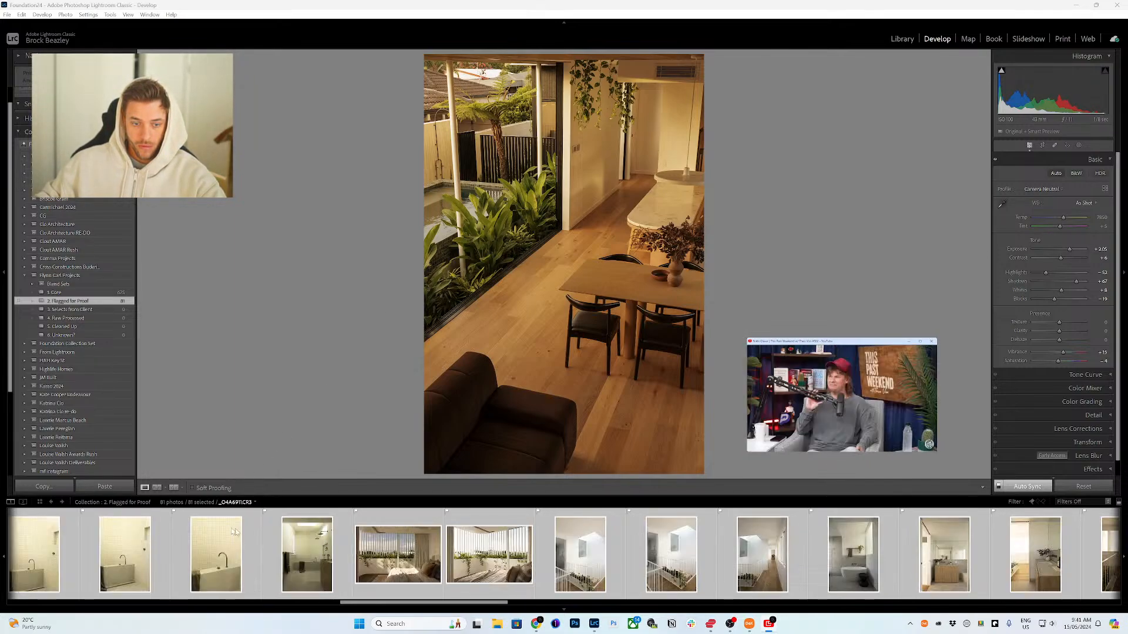
{"action": "left_click", "coordinate": [48, 555]}
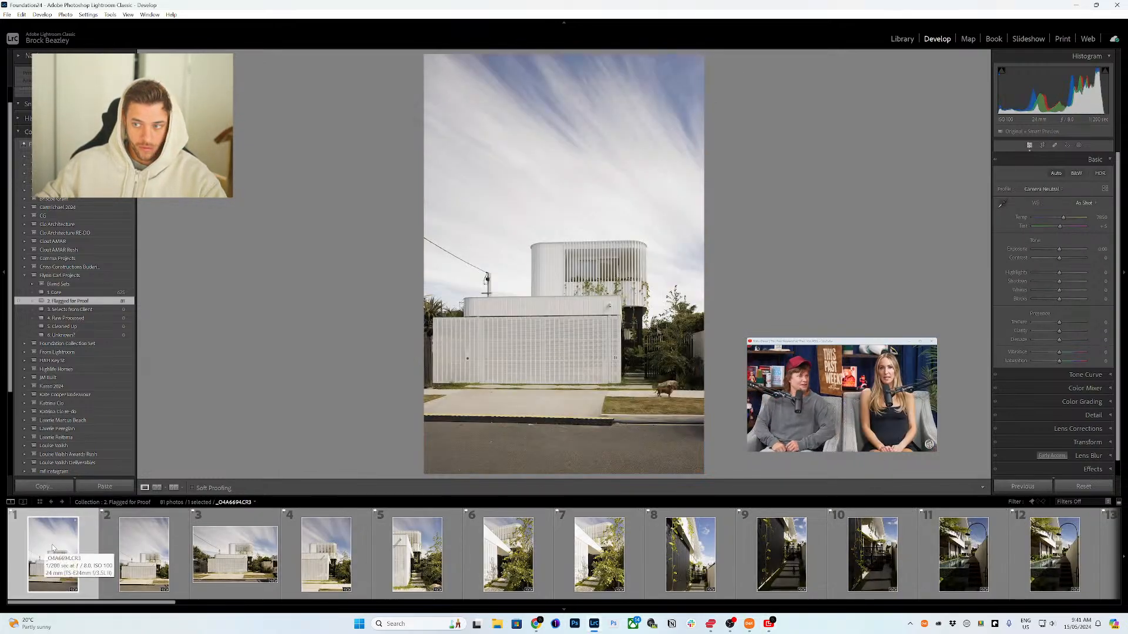
{"action": "key", "text": "ctrl+a"}
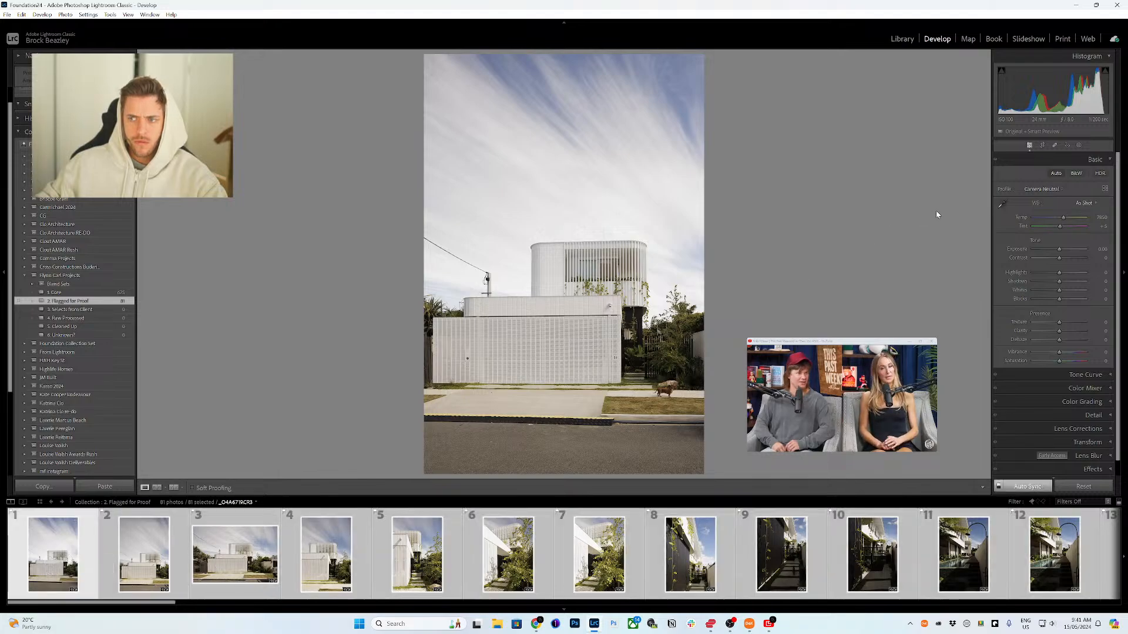
{"action": "left_click", "coordinate": [1056, 174]}
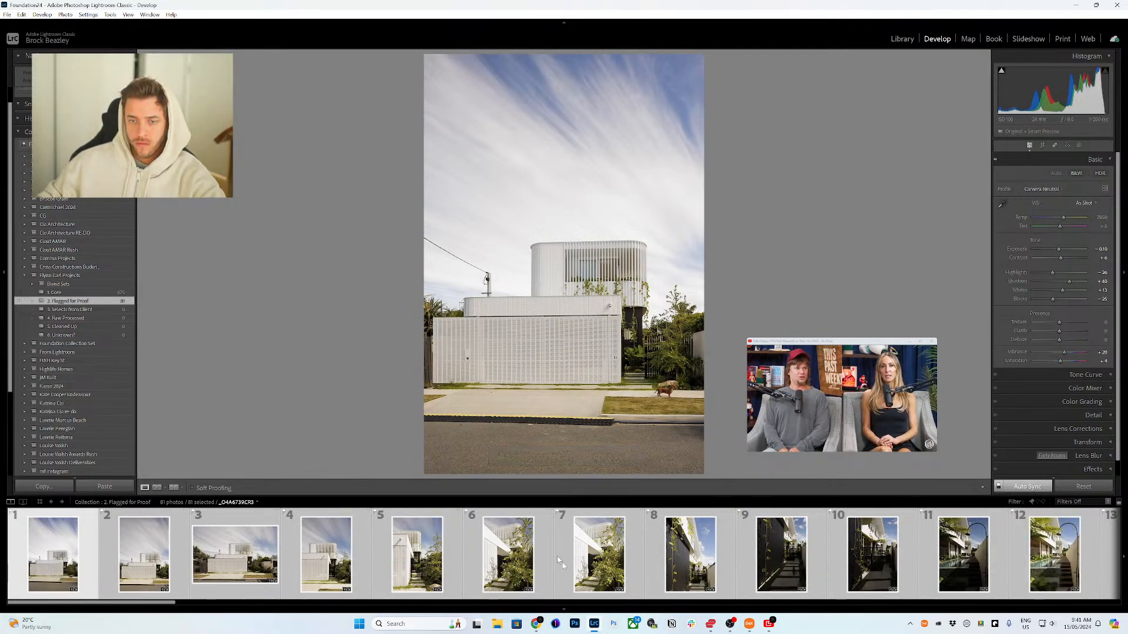
Step: Open photo 14, the poolside walkway, to check its synced adjustment
{"action": "scroll", "coordinate": [605, 579], "scroll_direction": "down", "scroll_amount": 3}
{"action": "left_click", "coordinate": [605, 579]}
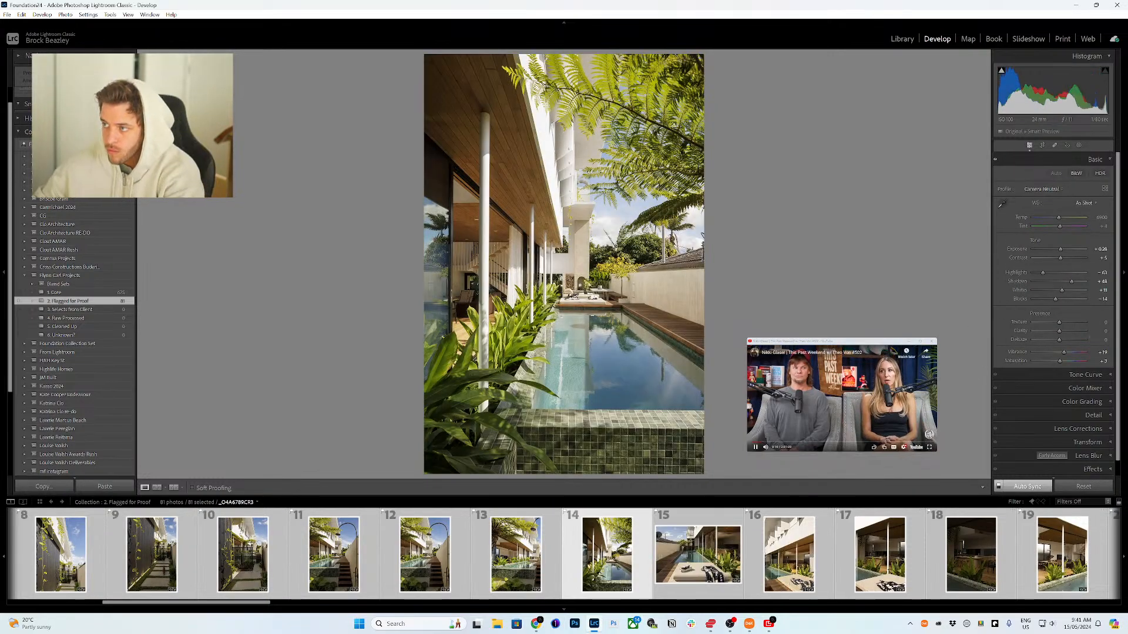
{"action": "left_click", "coordinate": [838, 388]}
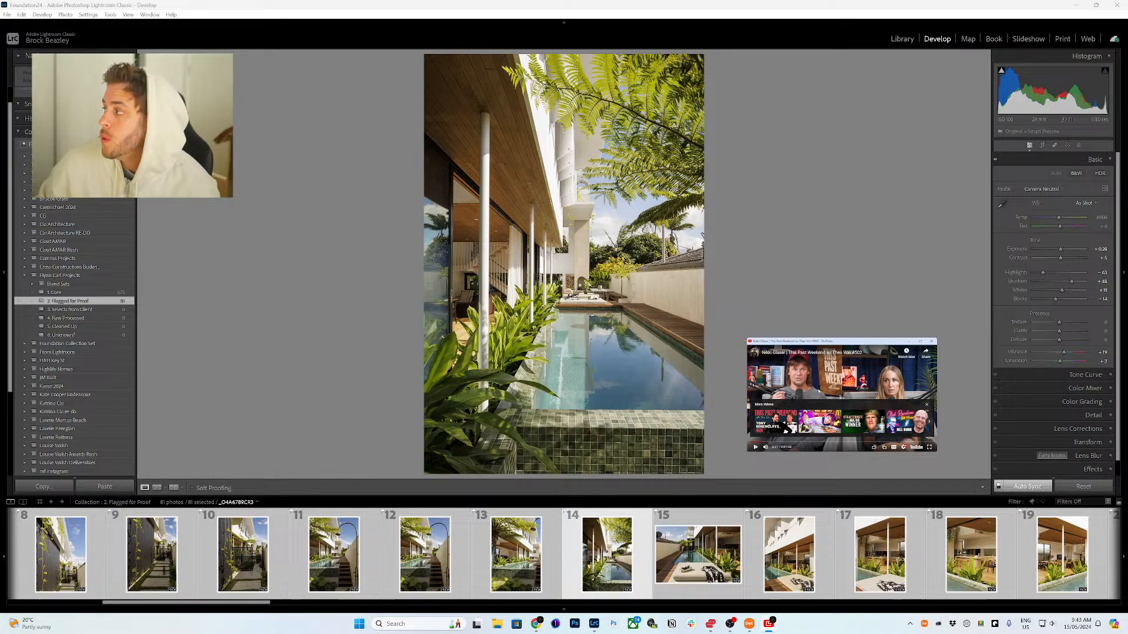
{"action": "left_click", "coordinate": [818, 391]}
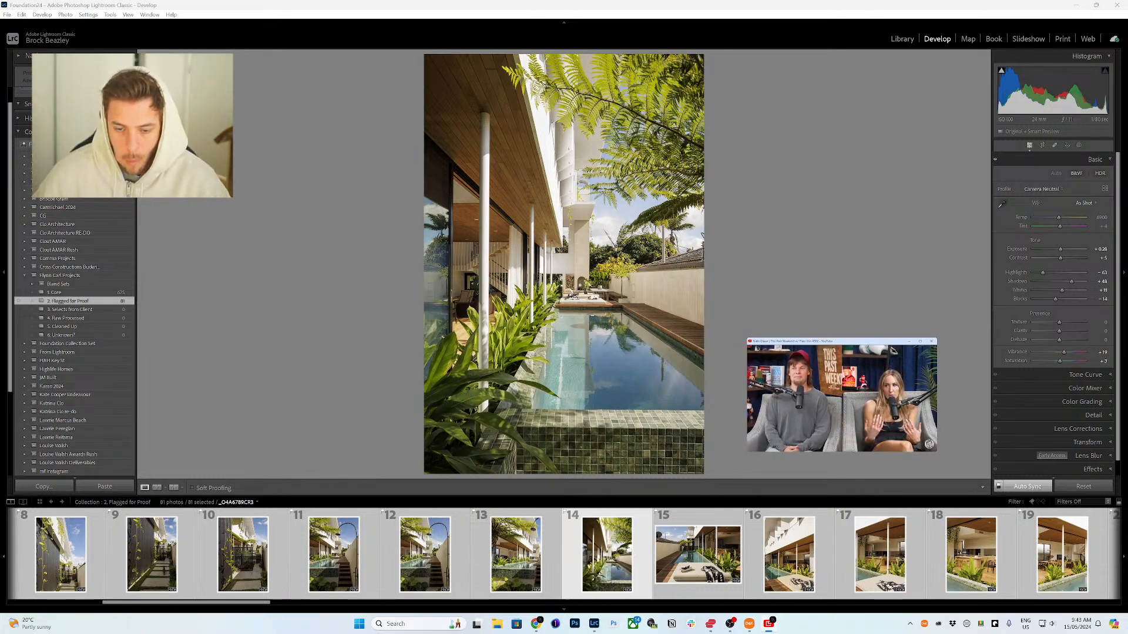
Step: Select photo 73, the dining room with the sofa, in the filmstrip and reset its Saturation slider
{"action": "scroll", "coordinate": [958, 590], "scroll_direction": "down", "scroll_amount": 10}
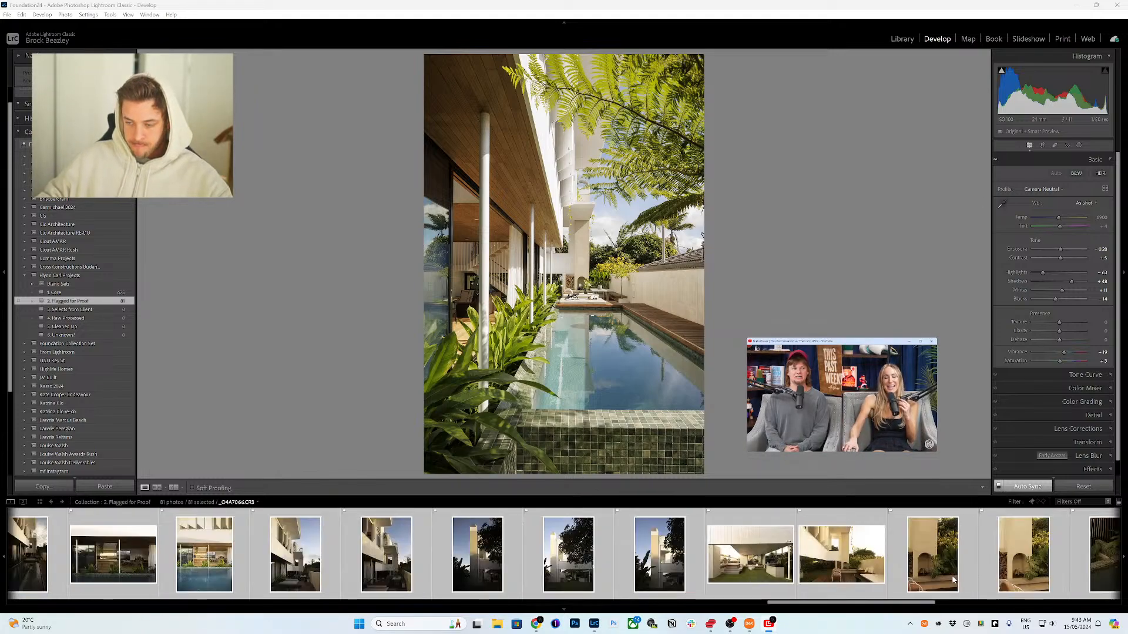
{"action": "left_click", "coordinate": [974, 553]}
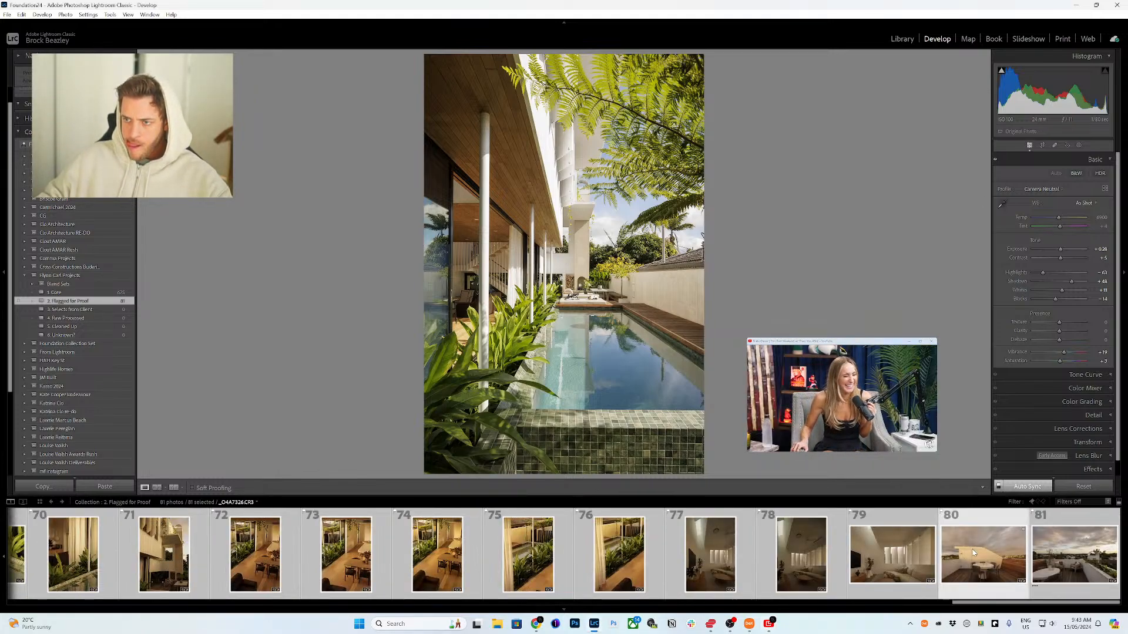
{"action": "scroll", "coordinate": [665, 563], "scroll_direction": "up", "scroll_amount": 3}
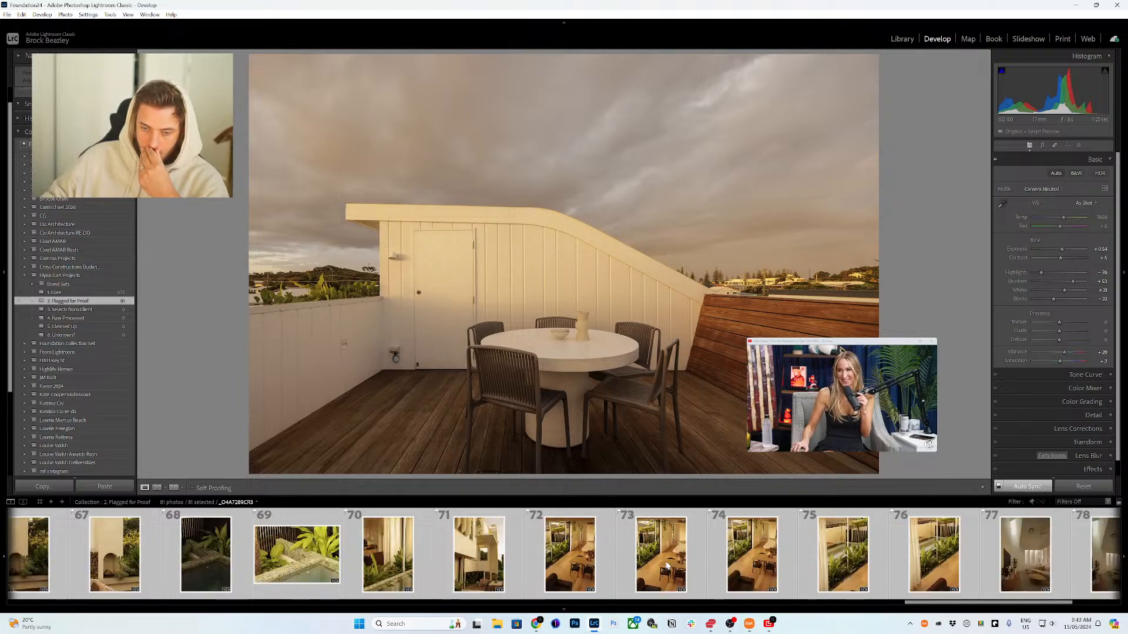
{"action": "left_click", "coordinate": [669, 561]}
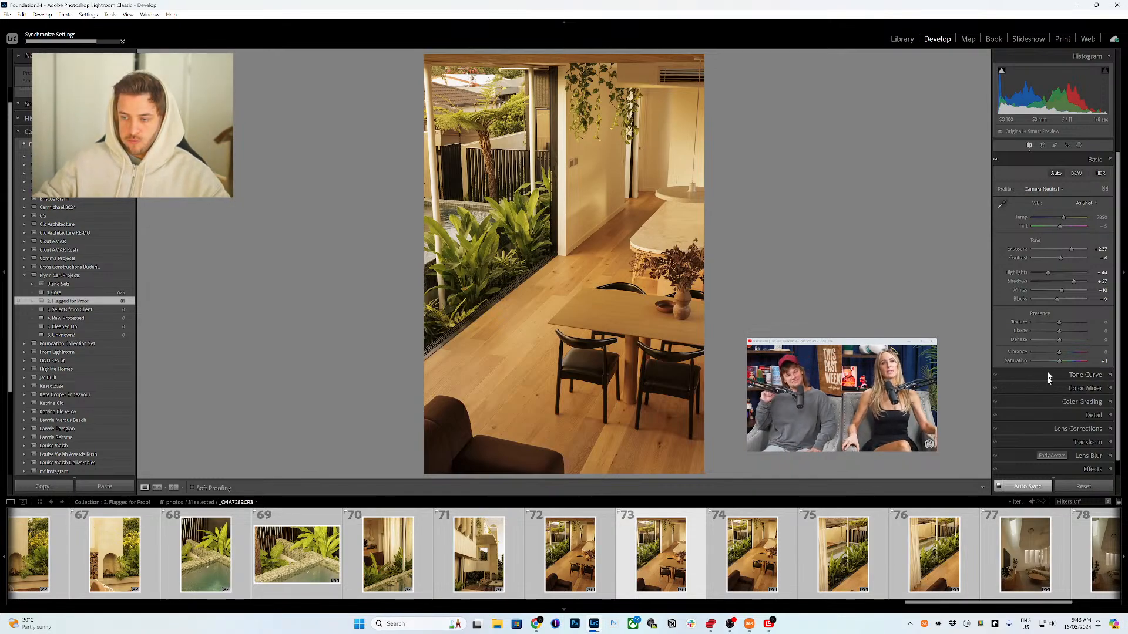
{"action": "double_click", "coordinate": [1059, 362]}
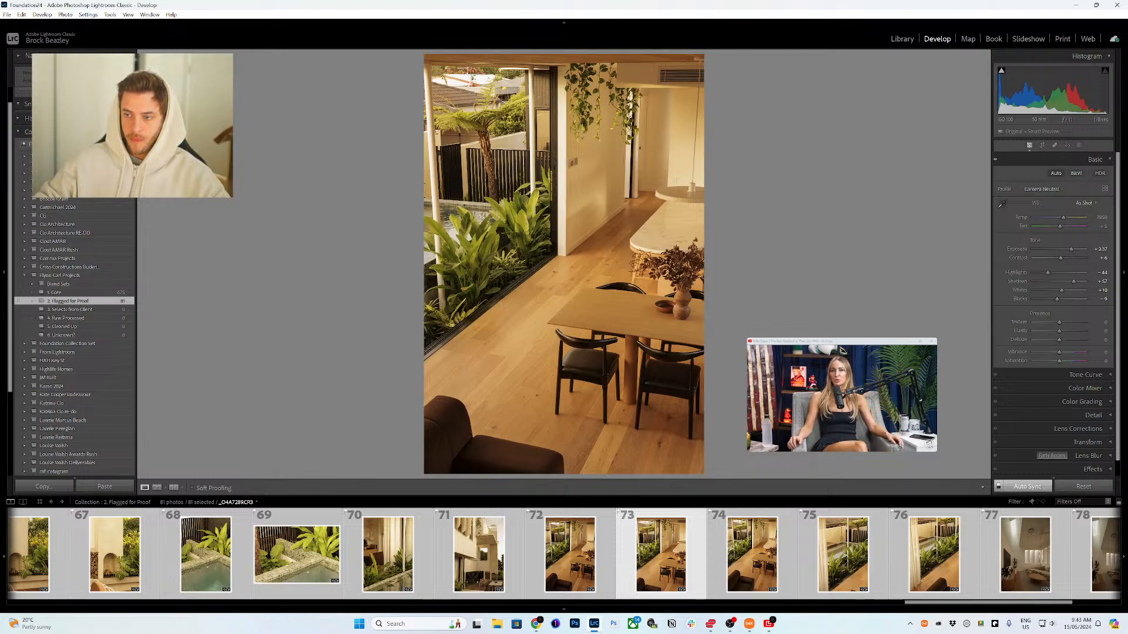
Step: Open the Calibration panel to review its settings, then return the filmstrip to the start and reopen the Basic panel
{"action": "scroll", "coordinate": [1033, 458], "scroll_direction": "down", "scroll_amount": 2}
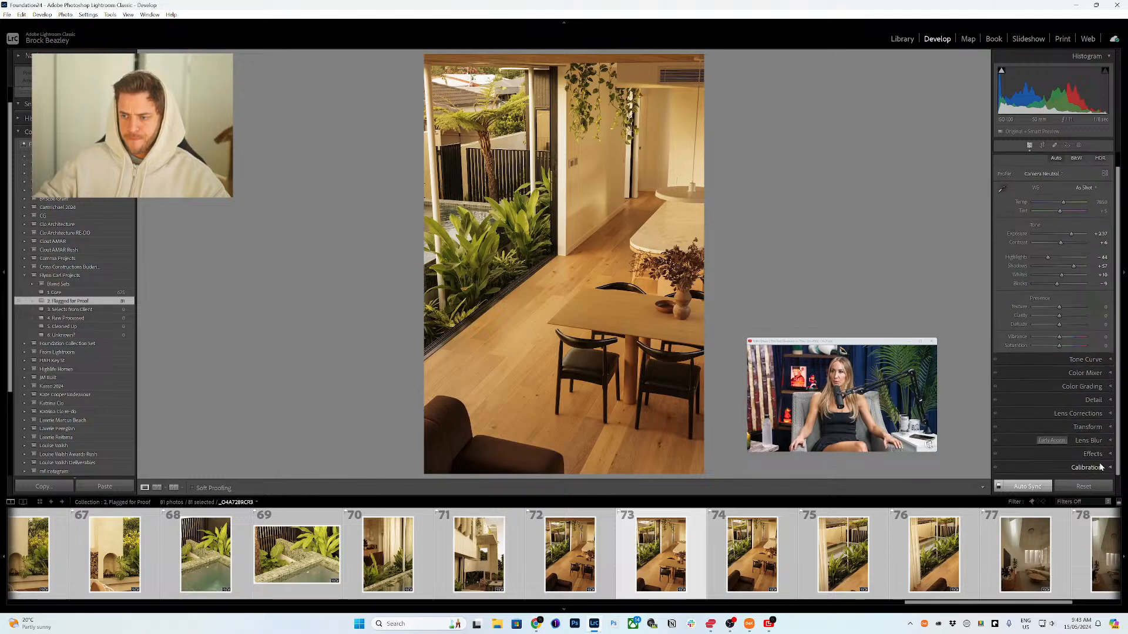
{"action": "left_click", "coordinate": [1057, 471]}
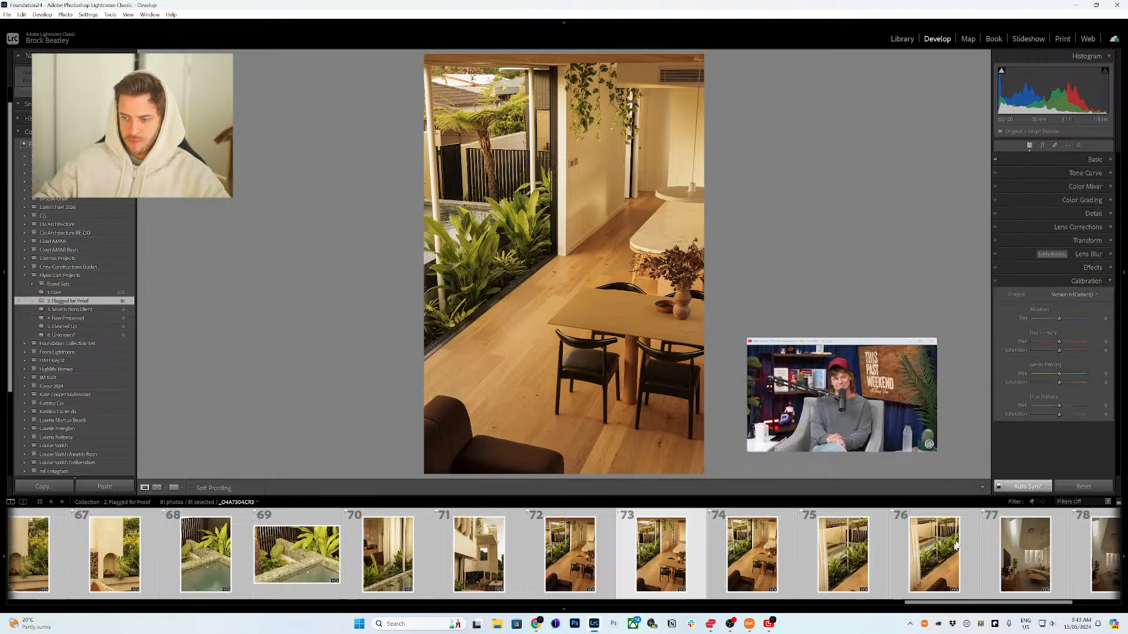
{"action": "scroll", "coordinate": [823, 549], "scroll_direction": "up", "scroll_amount": 10}
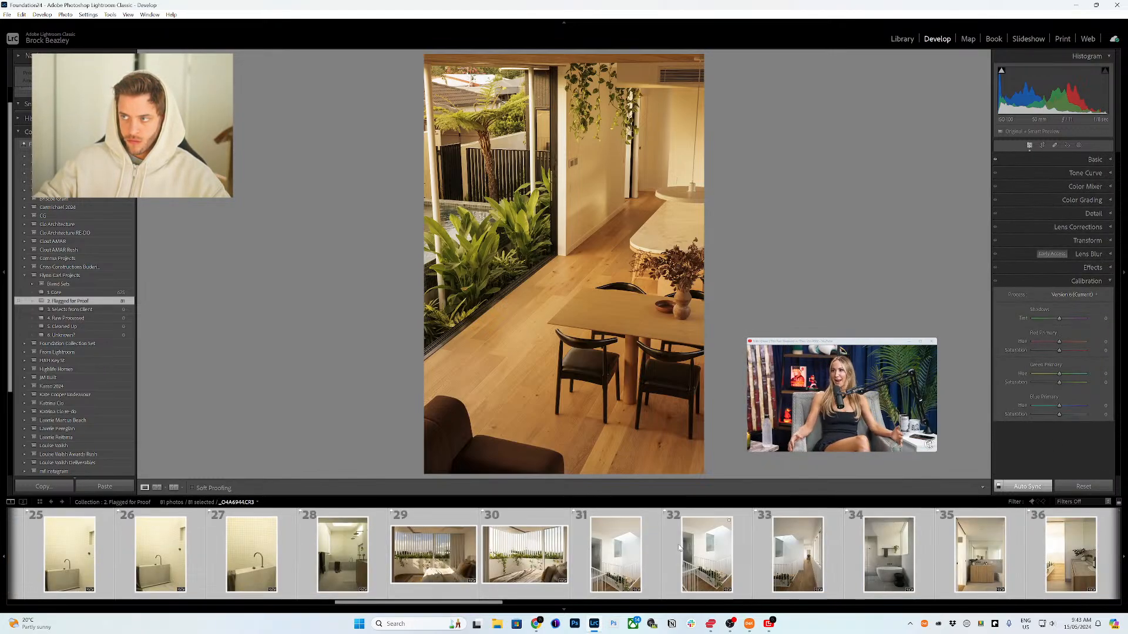
{"action": "scroll", "coordinate": [679, 548], "scroll_direction": "up", "scroll_amount": 6}
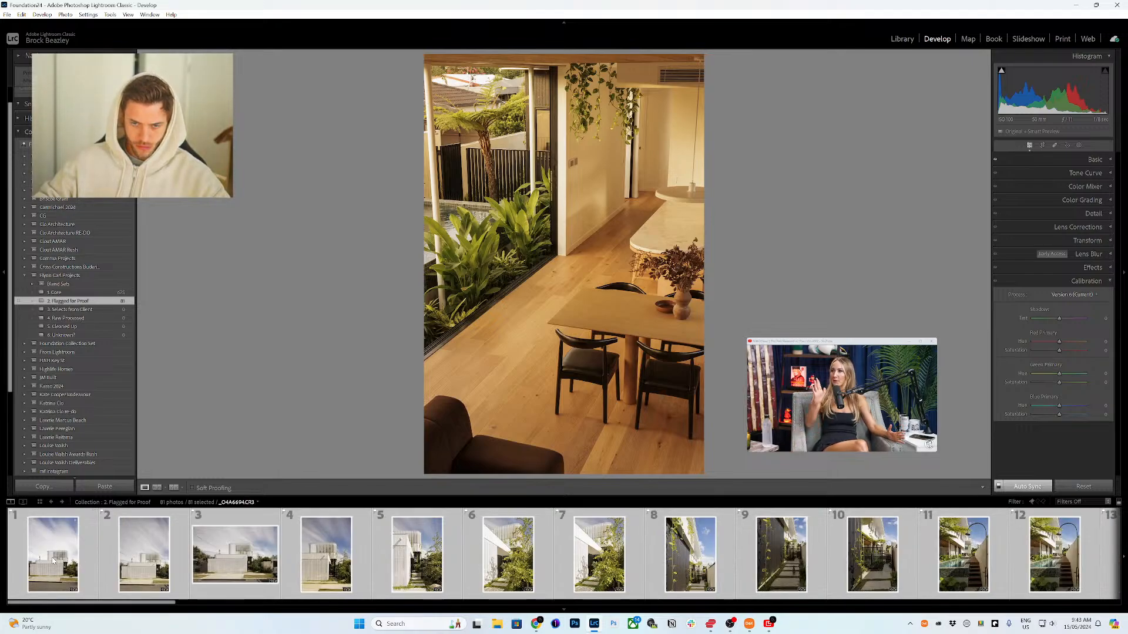
{"action": "left_click", "coordinate": [1093, 160]}
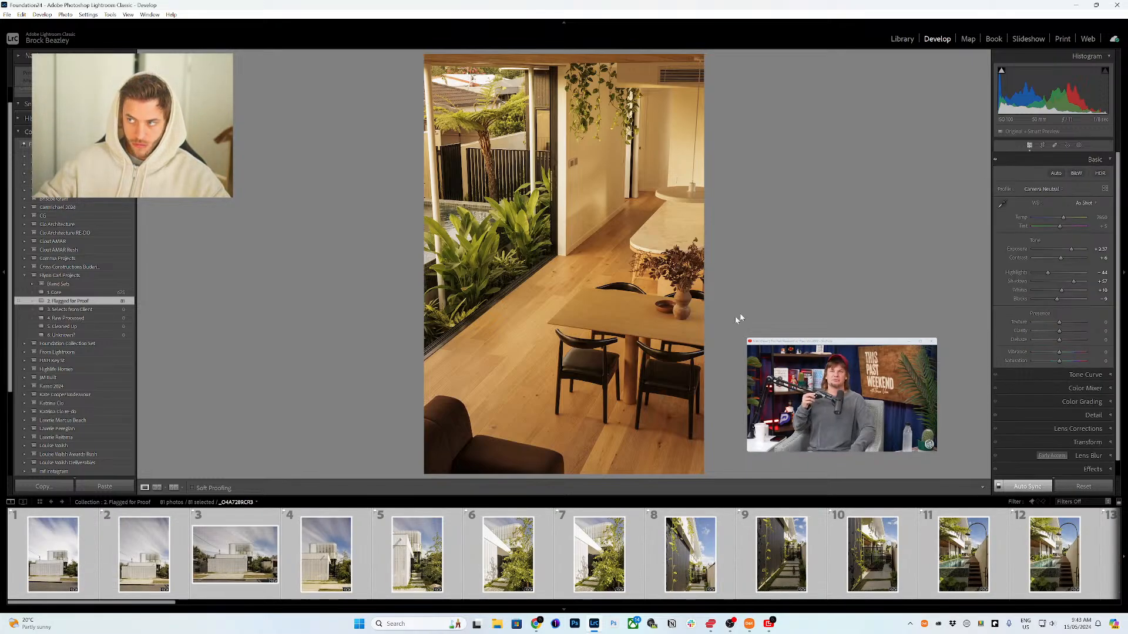
Step: Select photo 1 on its own and step through photos 1 to 10, reviewing their synced Auto tone edits
{"action": "left_click", "coordinate": [50, 559]}
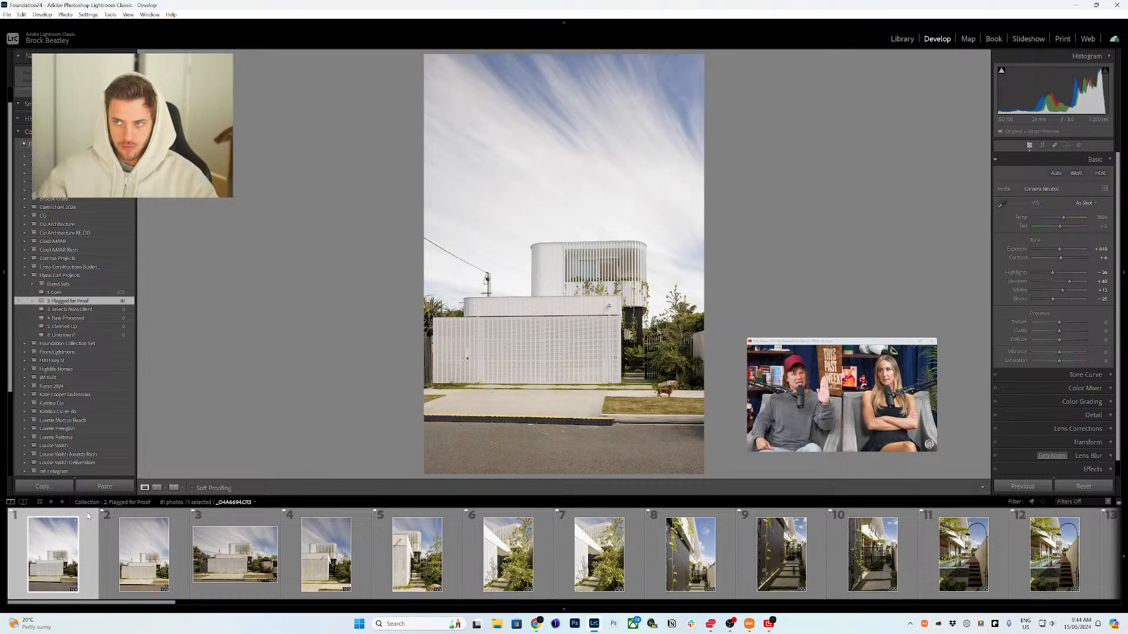
{"action": "key", "text": "Right"}
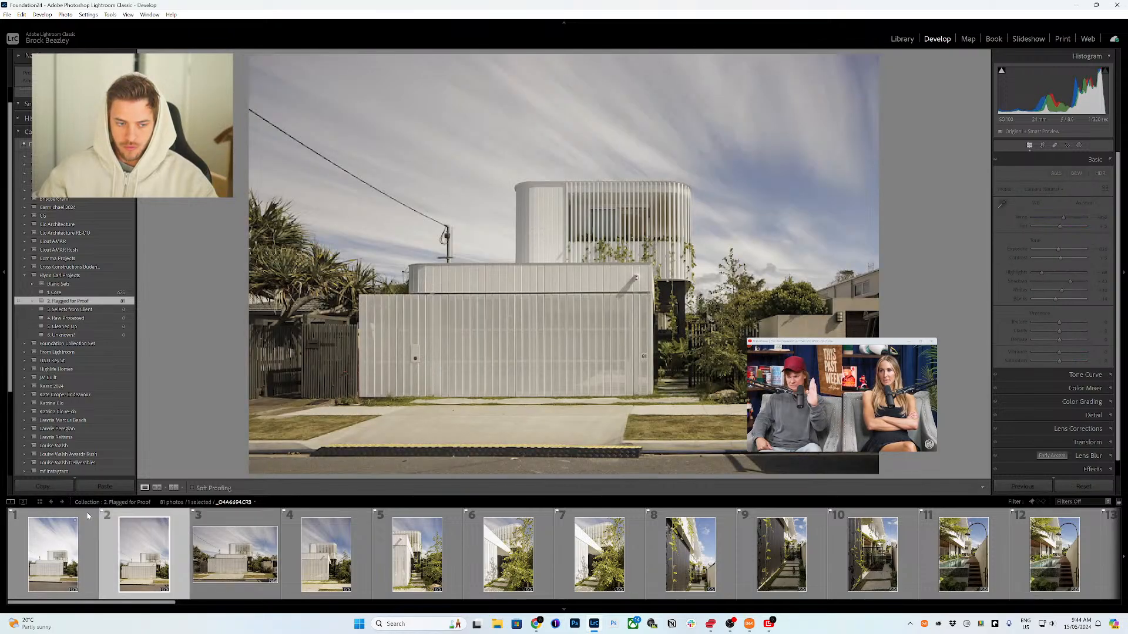
{"action": "key", "text": "Right"}
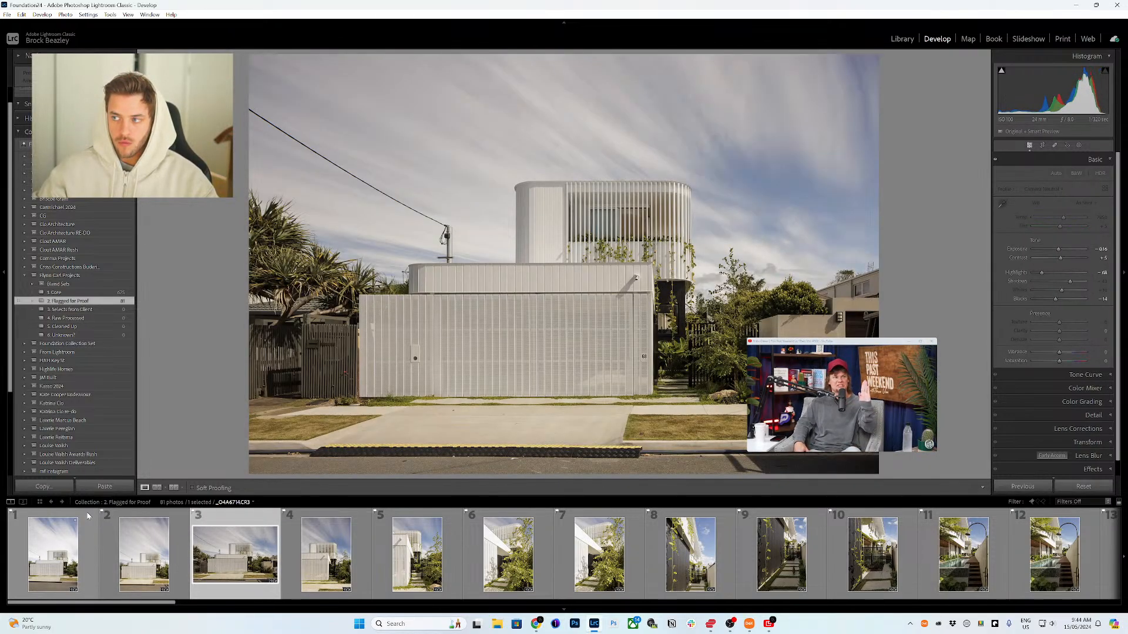
{"action": "key", "text": "Right"}
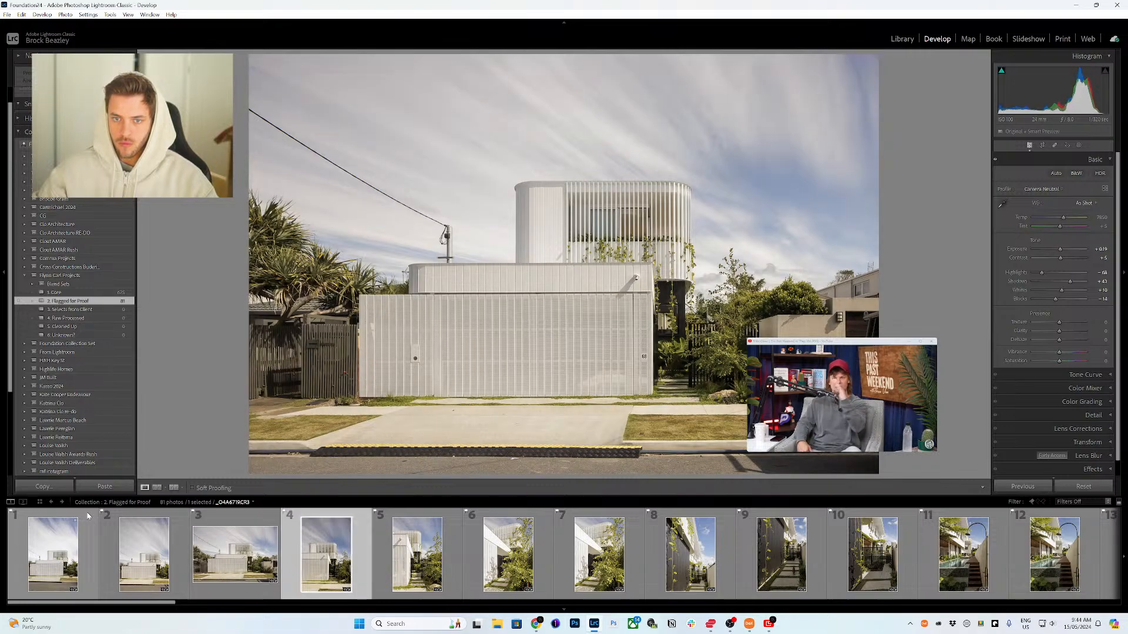
{"action": "key", "text": "Right"}
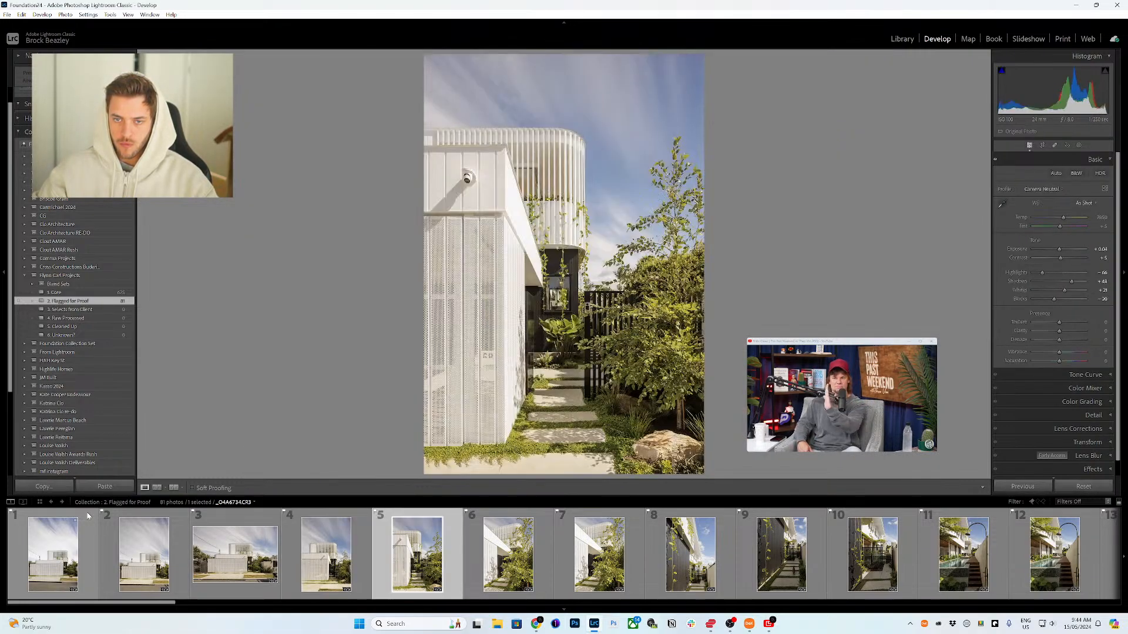
{"action": "key", "text": "Right"}
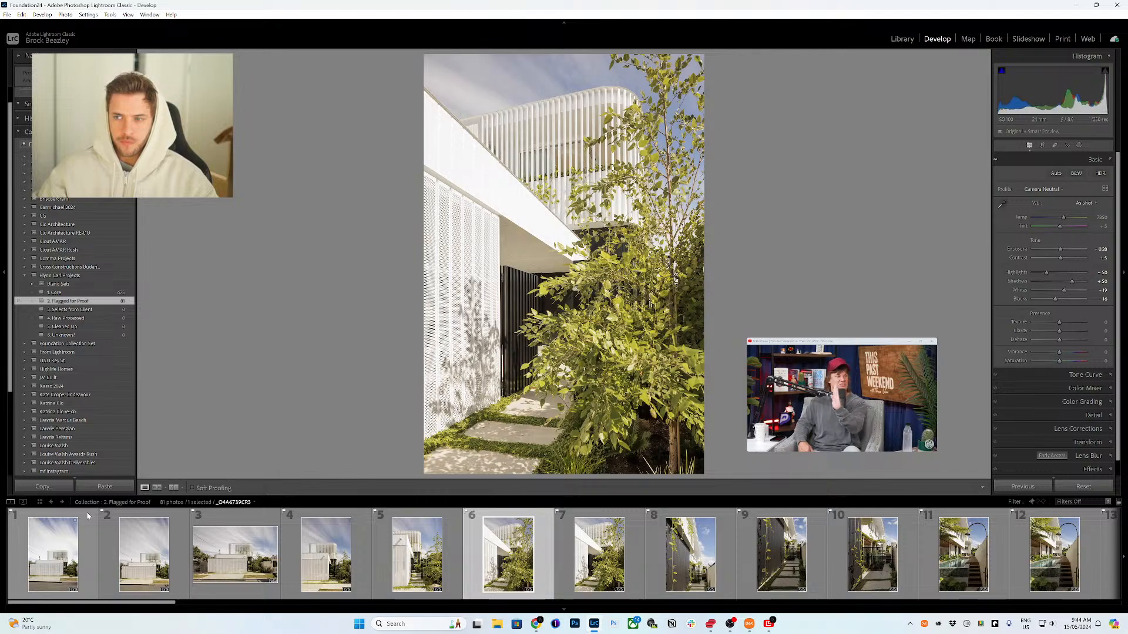
{"action": "key", "text": "Right"}
{"action": "key", "text": "Right"}
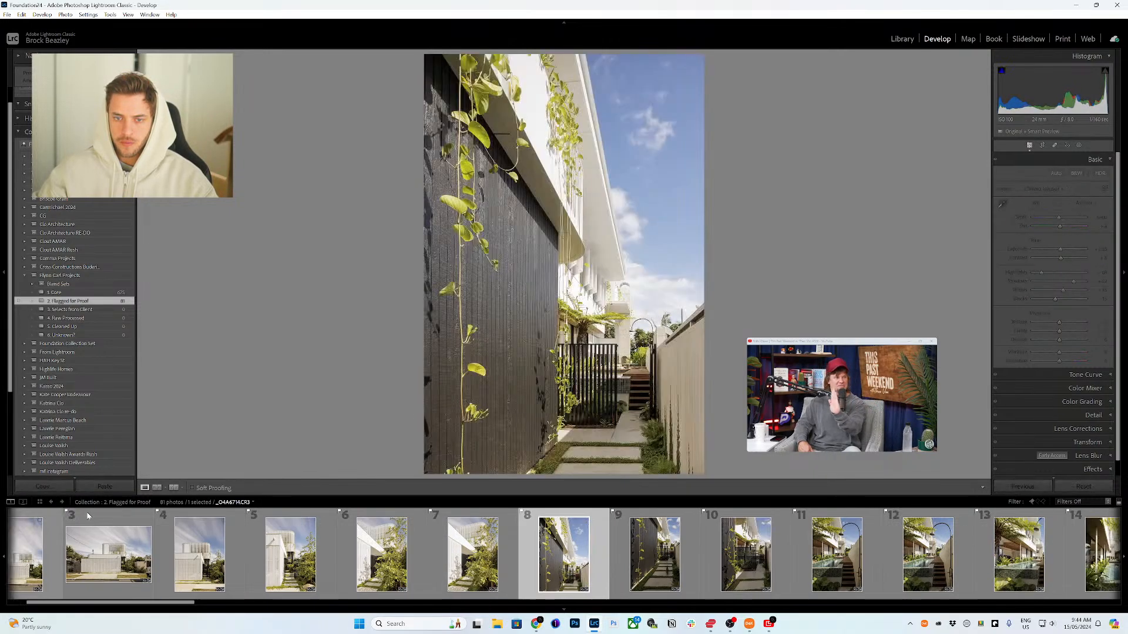
{"action": "key", "text": "Right"}
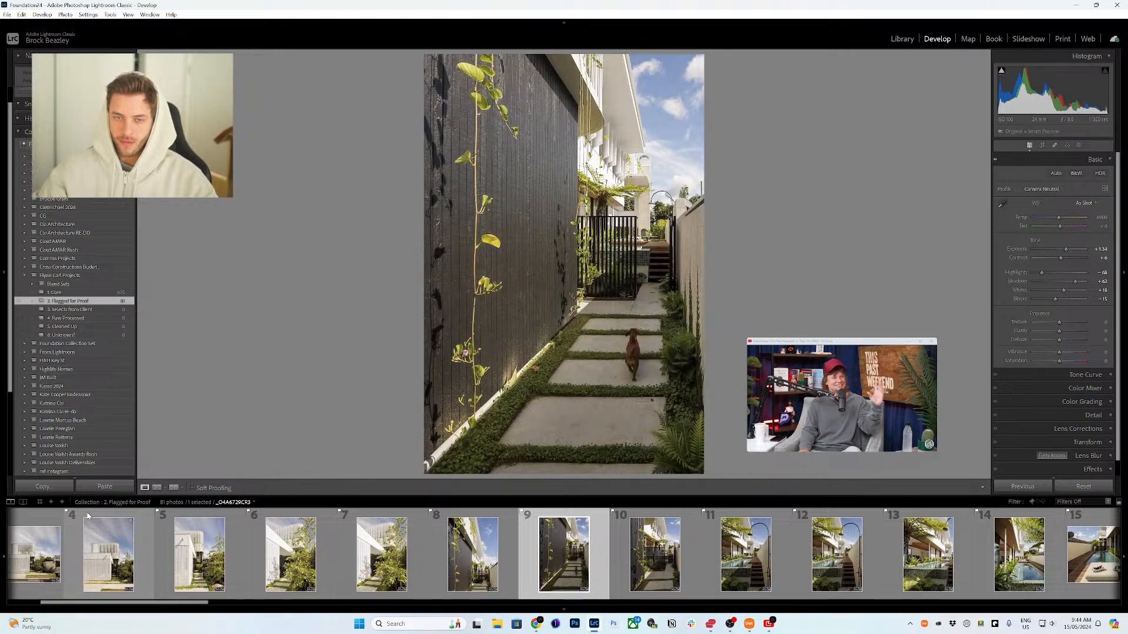
{"action": "key", "text": "Right"}
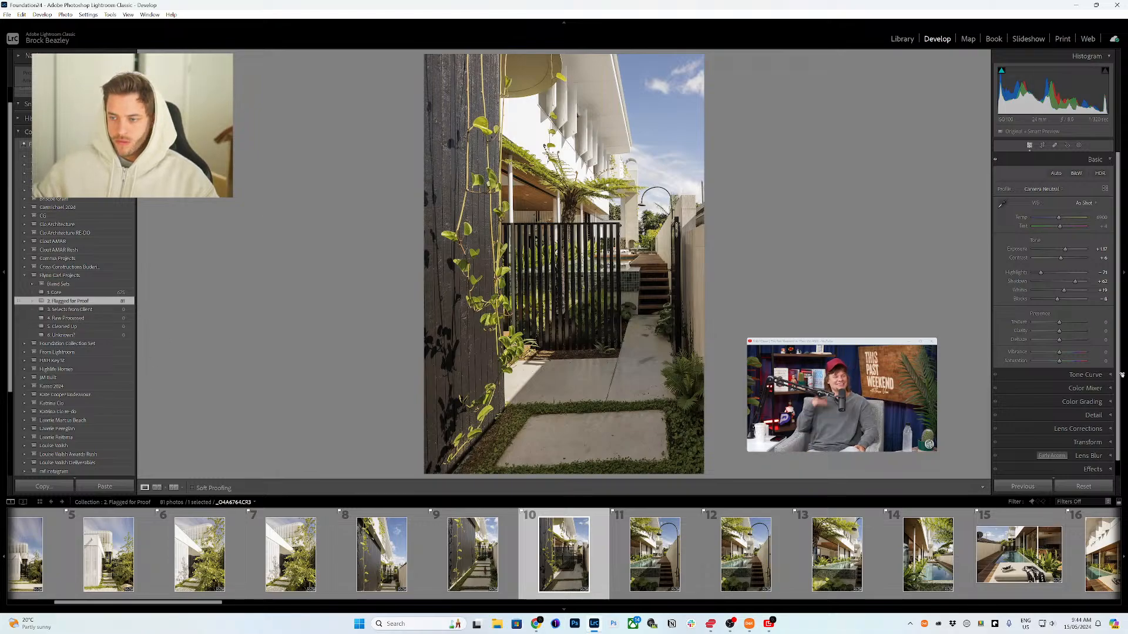
Step: Inspect the Transform panel's Upright options on photos 10 and 11, then switch back to the Basic panel
{"action": "left_click", "coordinate": [1087, 442]}
{"action": "left_click", "coordinate": [1052, 283]}
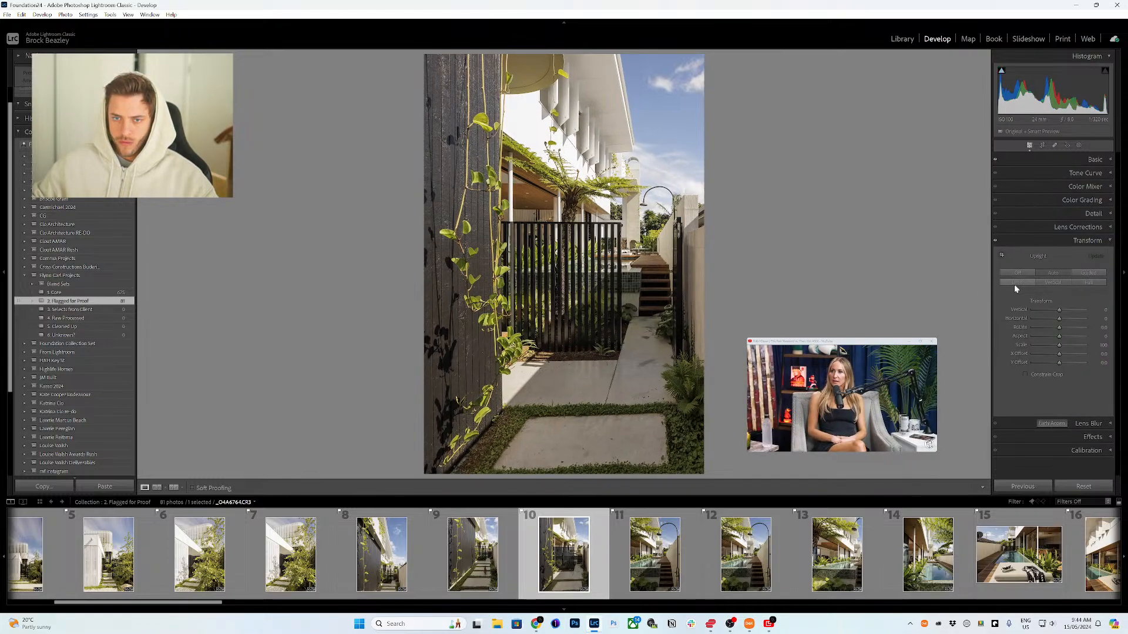
{"action": "key", "text": "Right"}
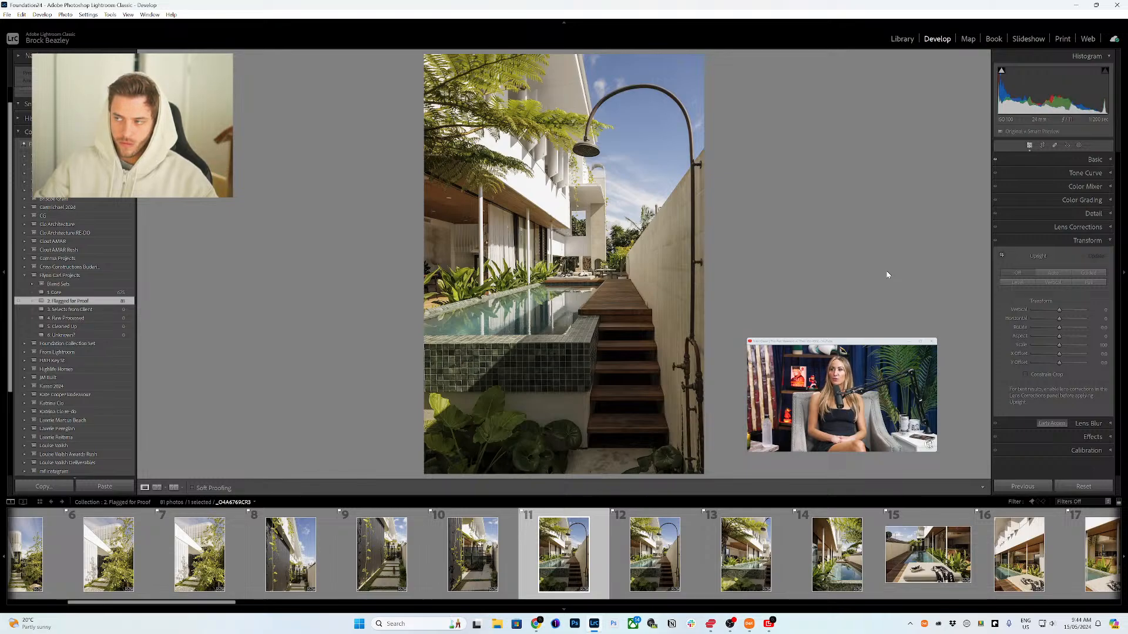
{"action": "key", "text": "ctrl+1"}
Step: Move to photo 12, the poolside stairs, and nudge its exposure up in three small increments
{"action": "key", "text": "Right"}
{"action": "key", "text": "Right"}
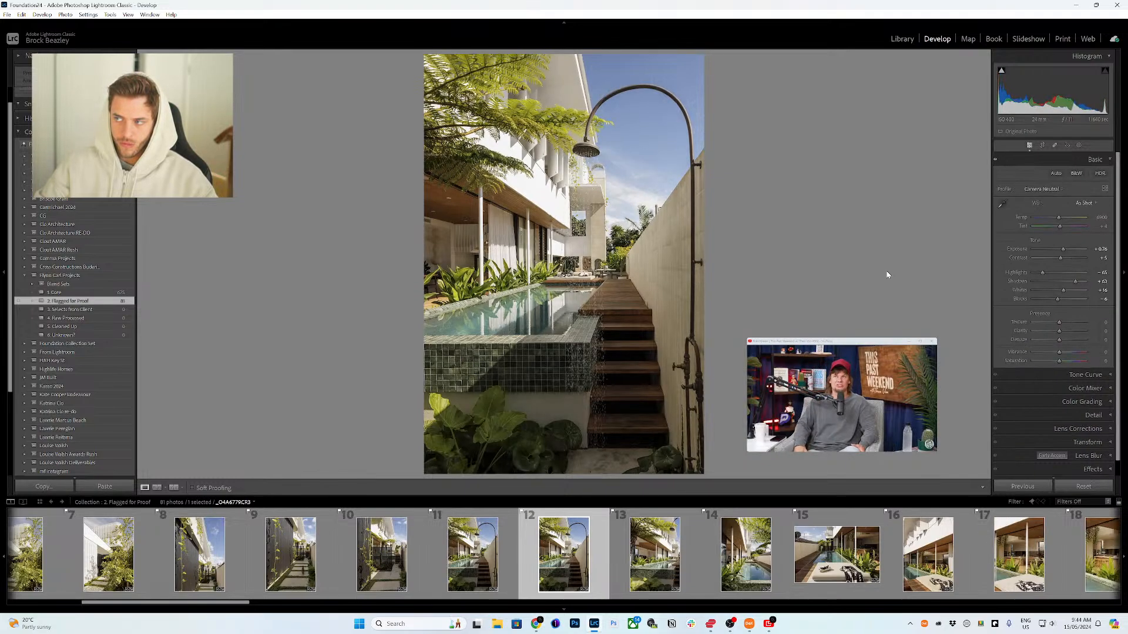
{"action": "key", "text": "equal"}
{"action": "key", "text": "equal"}
{"action": "key", "text": "equal"}
{"action": "key", "text": "equal"}
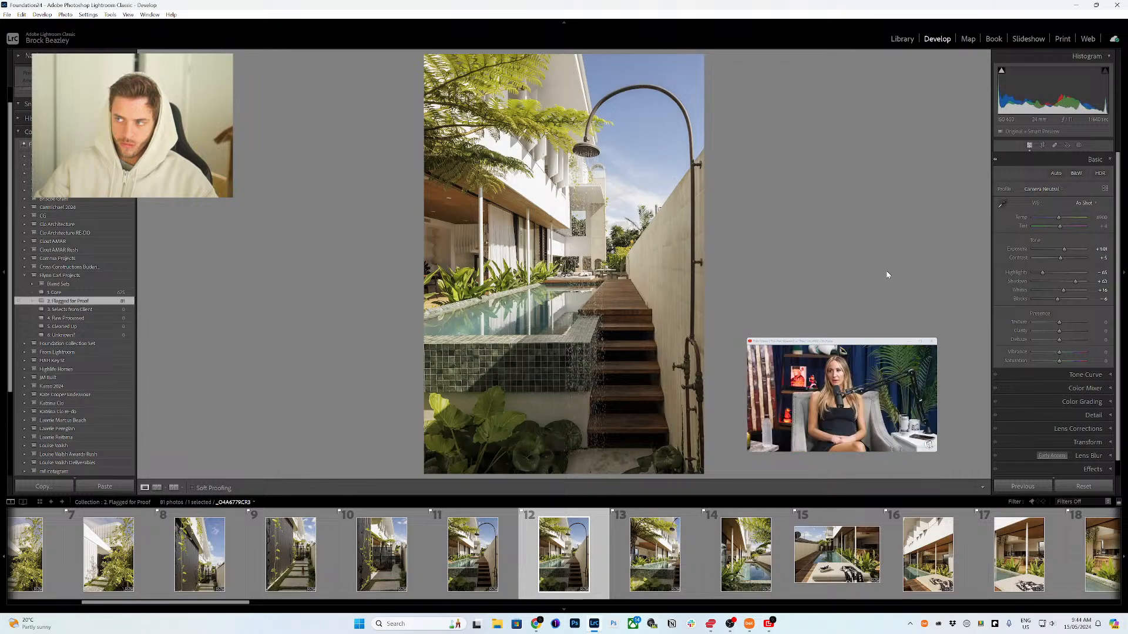
Step: Move to photo 15, the pool lounger, and nudge its exposure up in four small increments
{"action": "key", "text": "Right"}
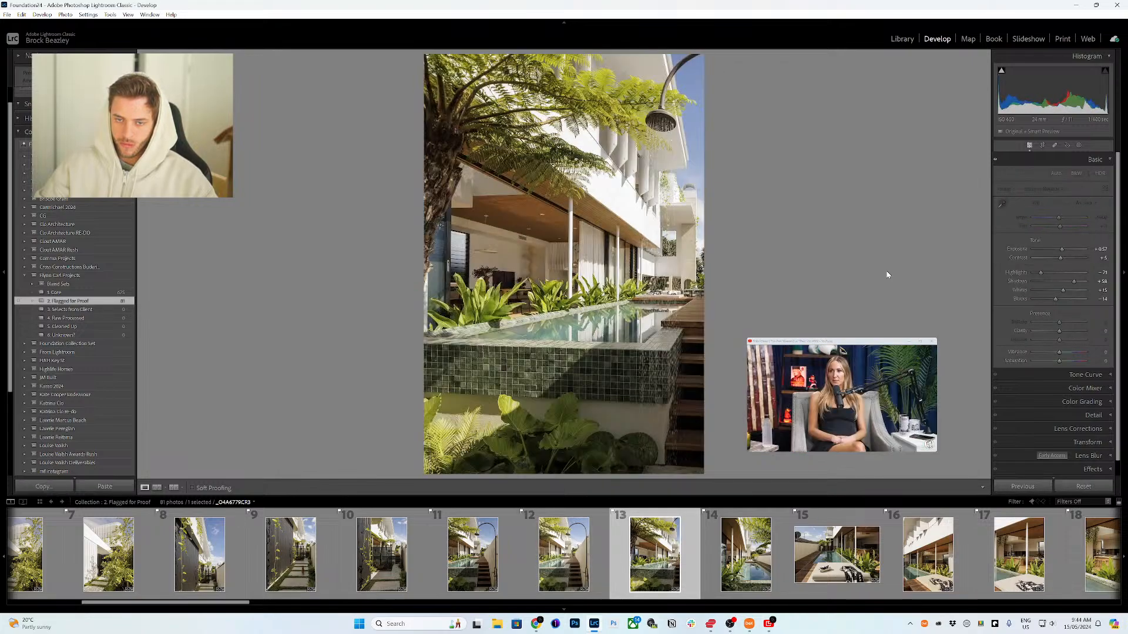
{"action": "key", "text": "Right"}
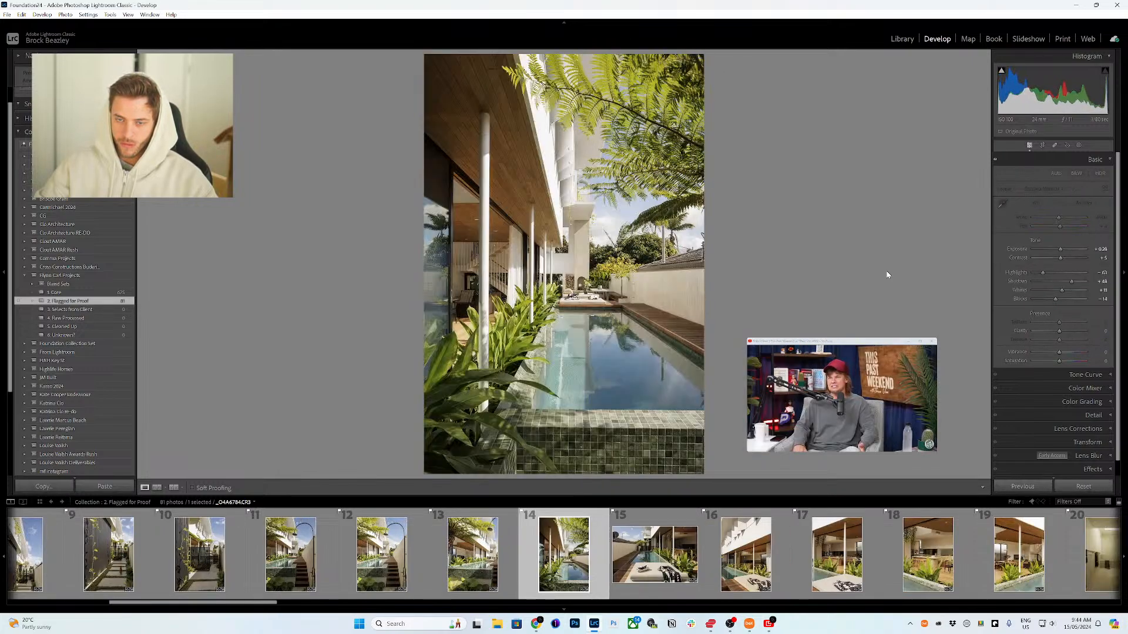
{"action": "key", "text": "Right"}
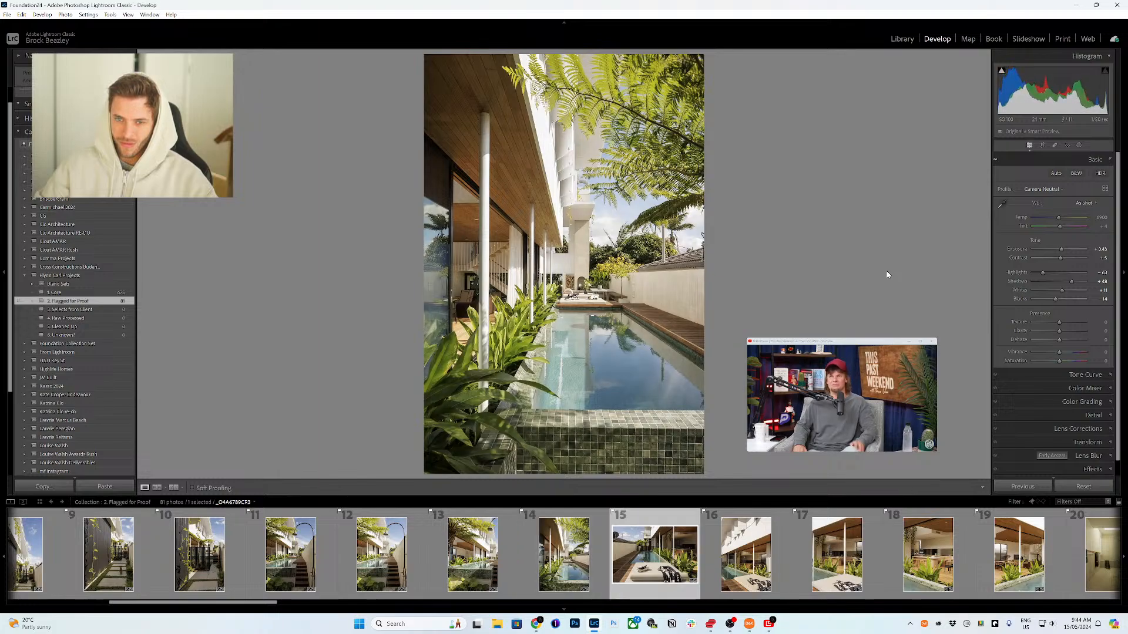
{"action": "key", "text": "equal"}
{"action": "key", "text": "equal"}
{"action": "key", "text": "equal"}
{"action": "key", "text": "equal"}
{"action": "key", "text": "equal"}
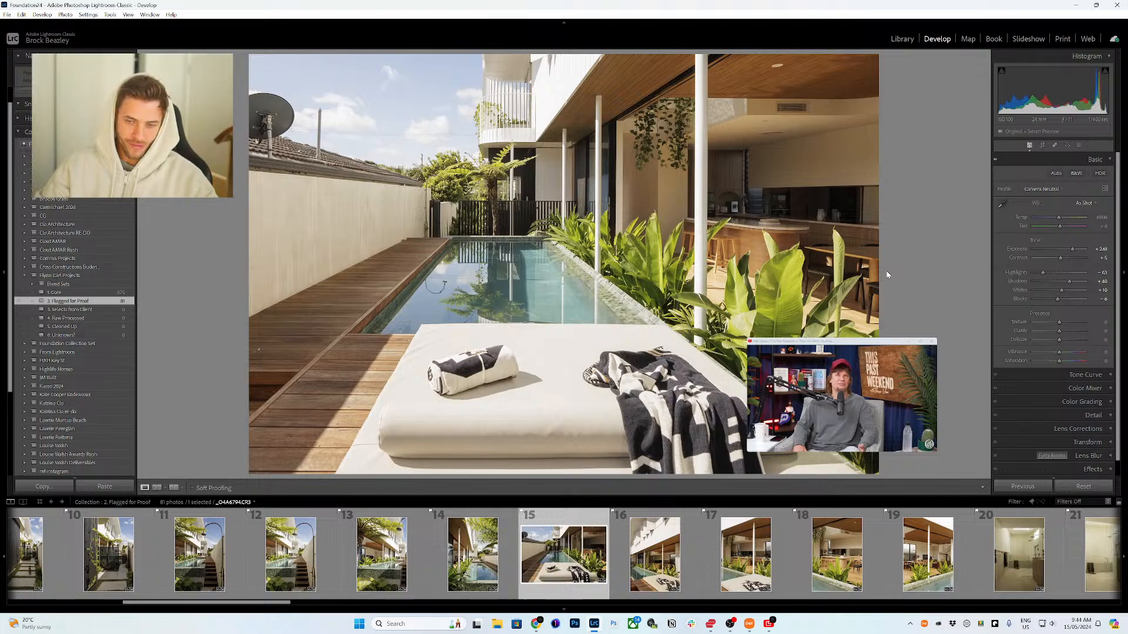
{"action": "key", "text": "equal"}
Step: Step through photos 16 to 23 to review their tone adjustments
{"action": "key", "text": "Right"}
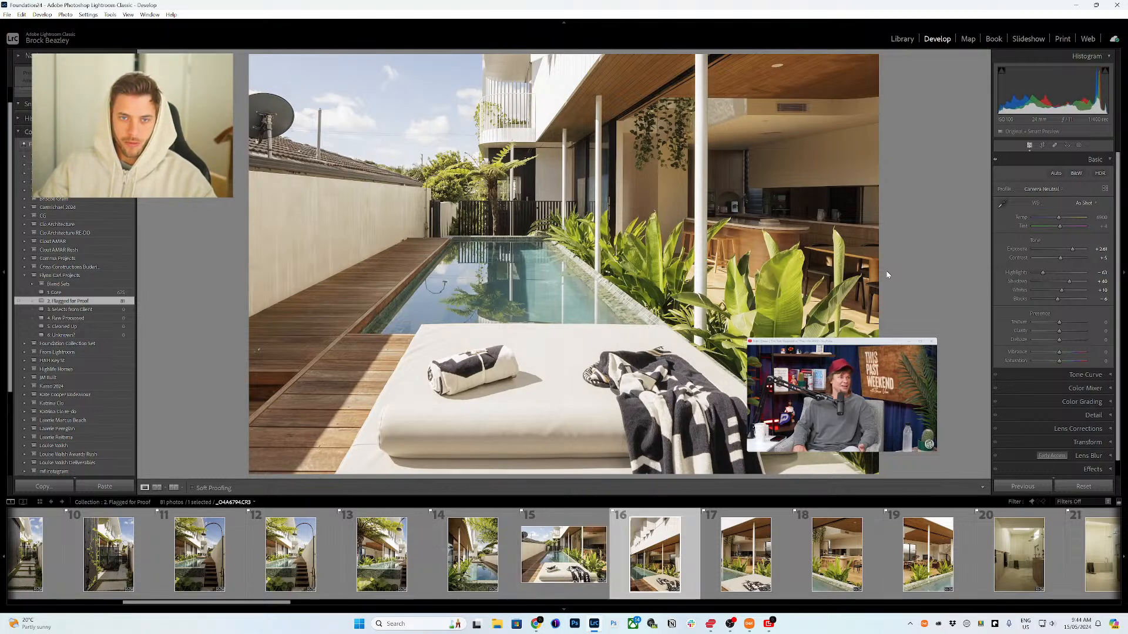
{"action": "key", "text": "Right"}
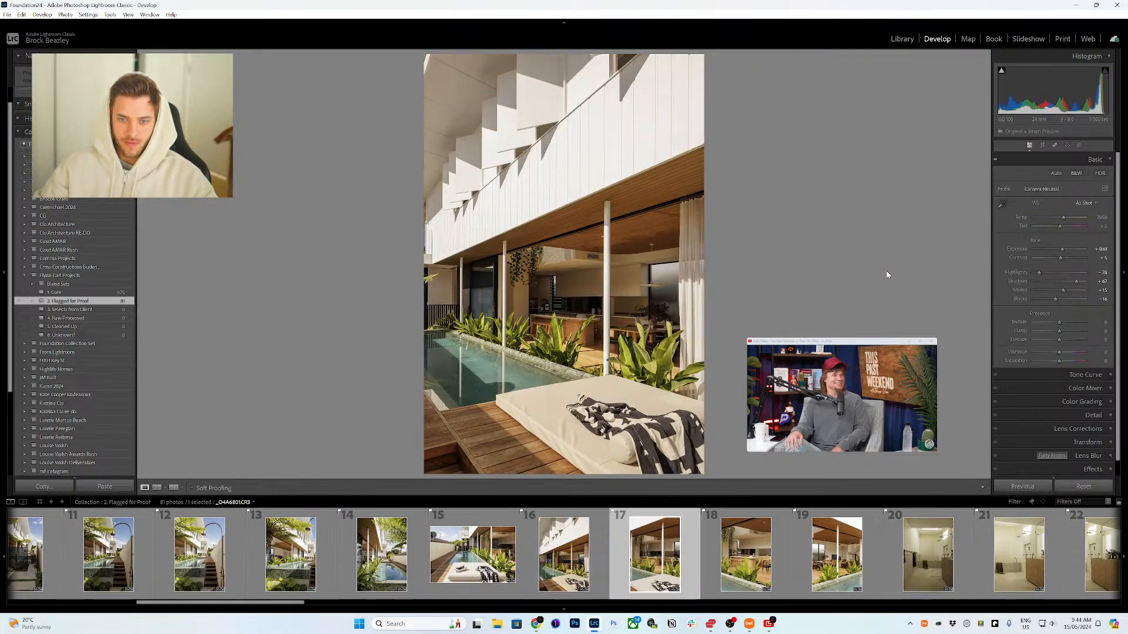
{"action": "key", "text": "Right"}
{"action": "key", "text": "Right"}
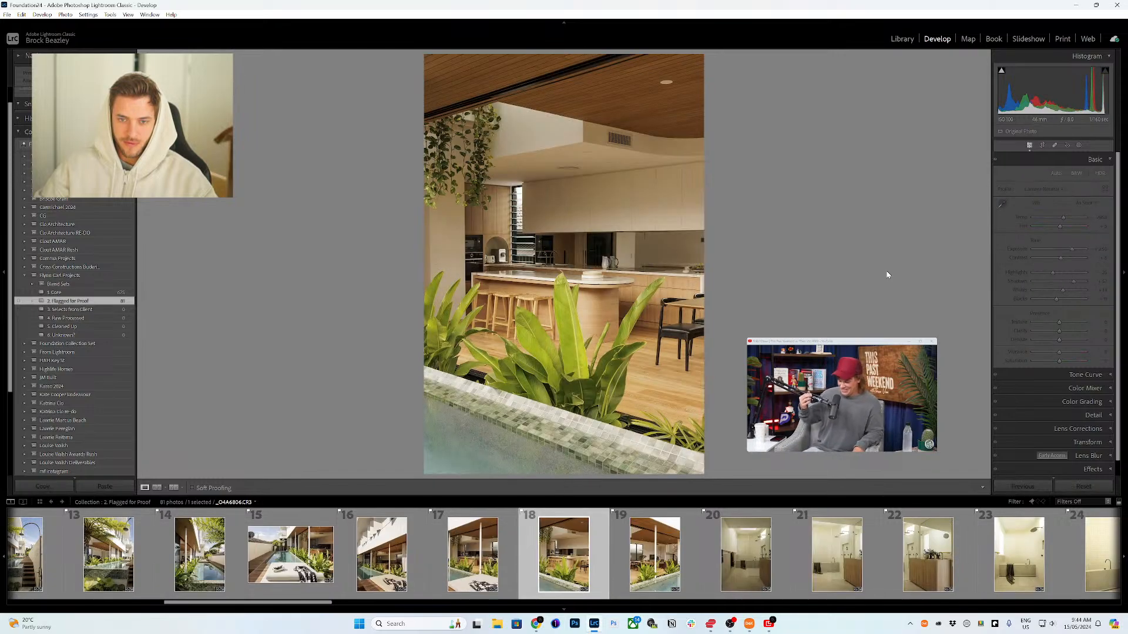
{"action": "key", "text": "Right"}
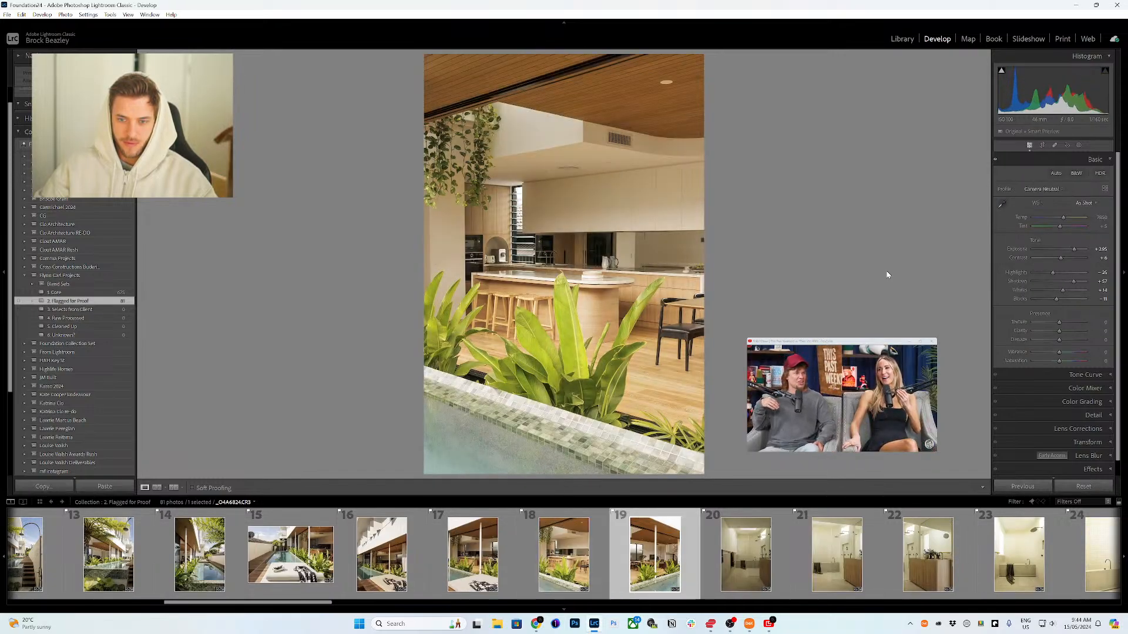
{"action": "key", "text": "Right"}
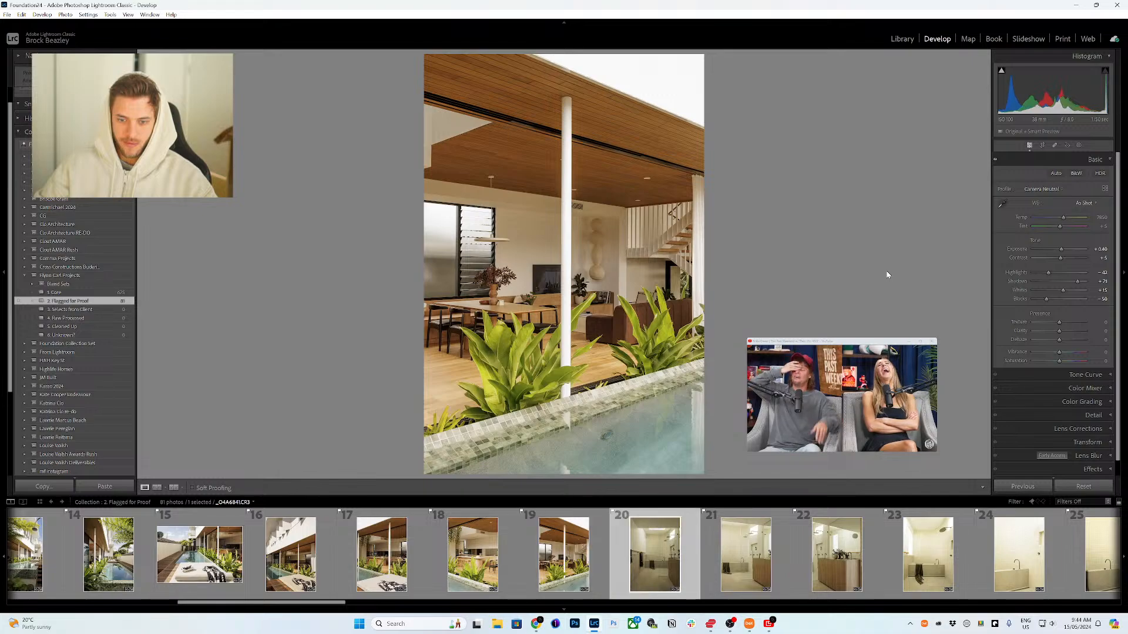
{"action": "key", "text": "Right"}
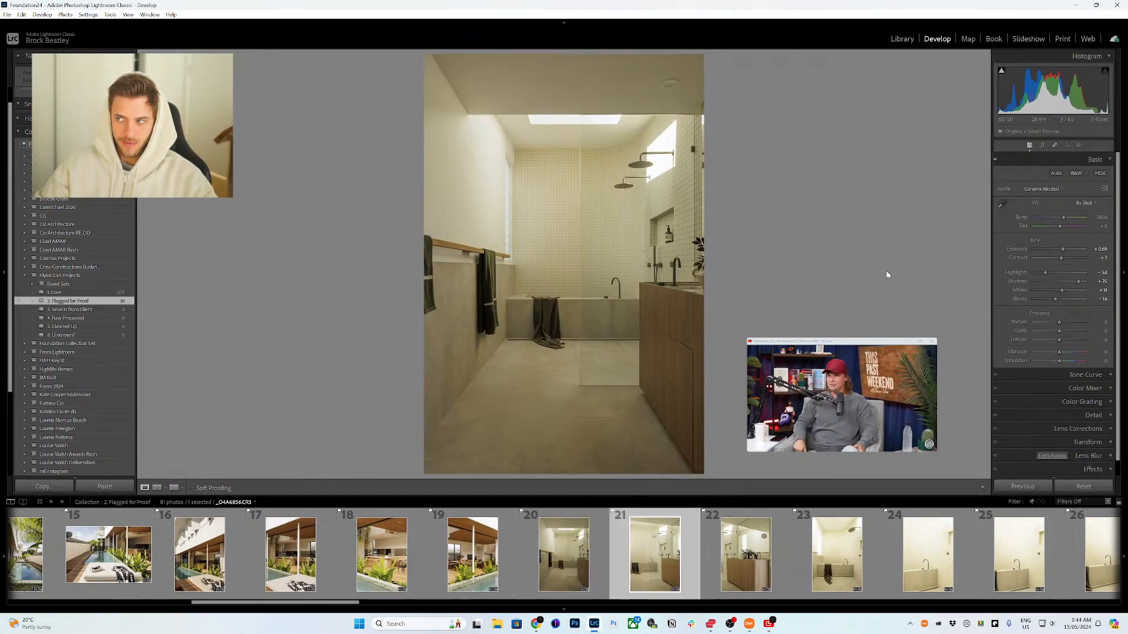
{"action": "key", "text": "Right"}
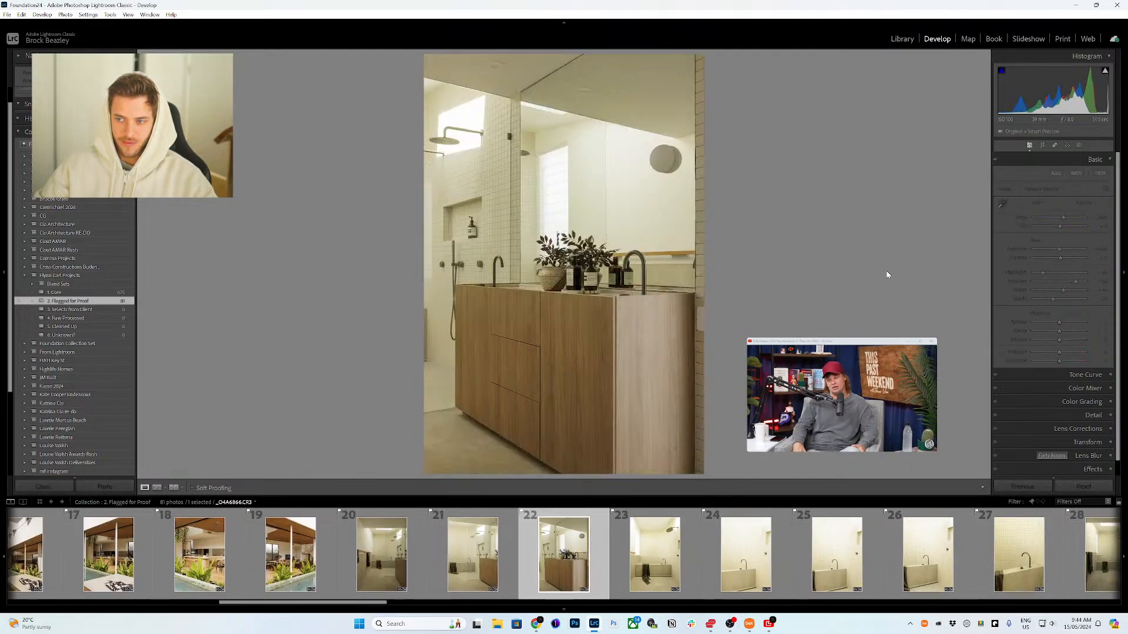
Step: Move to photo 25, the shower bench, and lower its exposure by one small increment
{"action": "key", "text": "Right"}
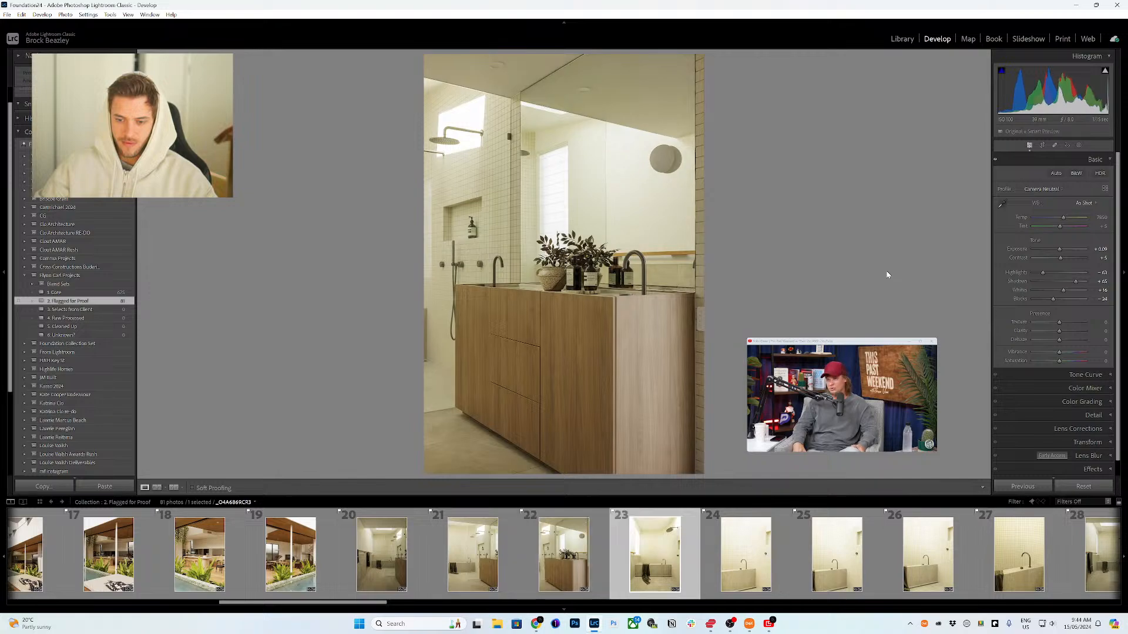
{"action": "key", "text": "Right"}
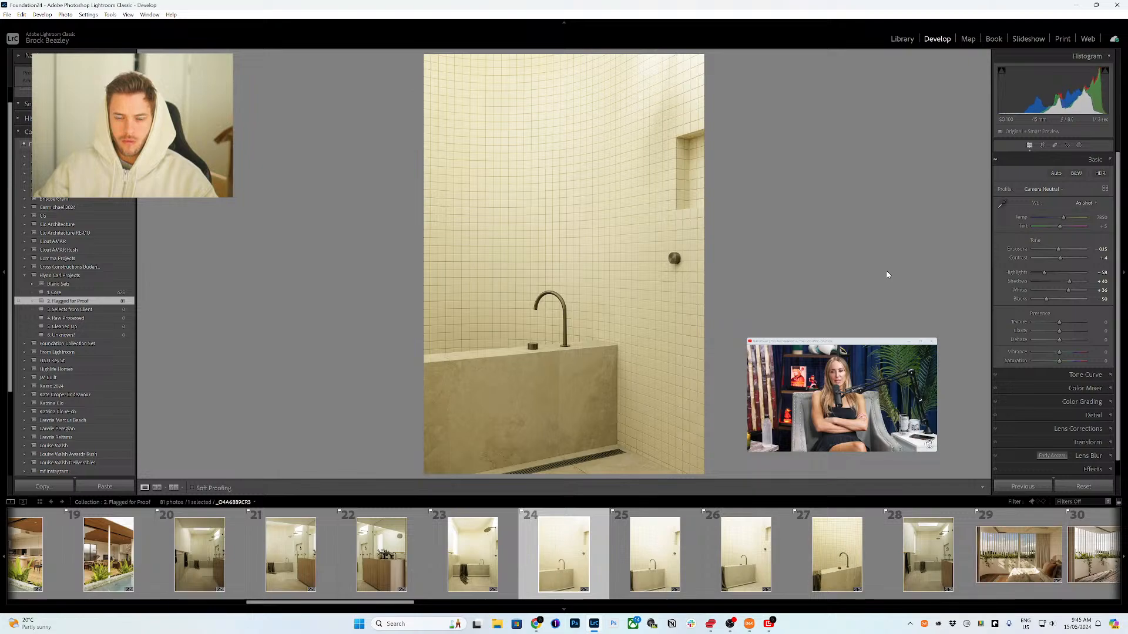
{"action": "key", "text": "Right"}
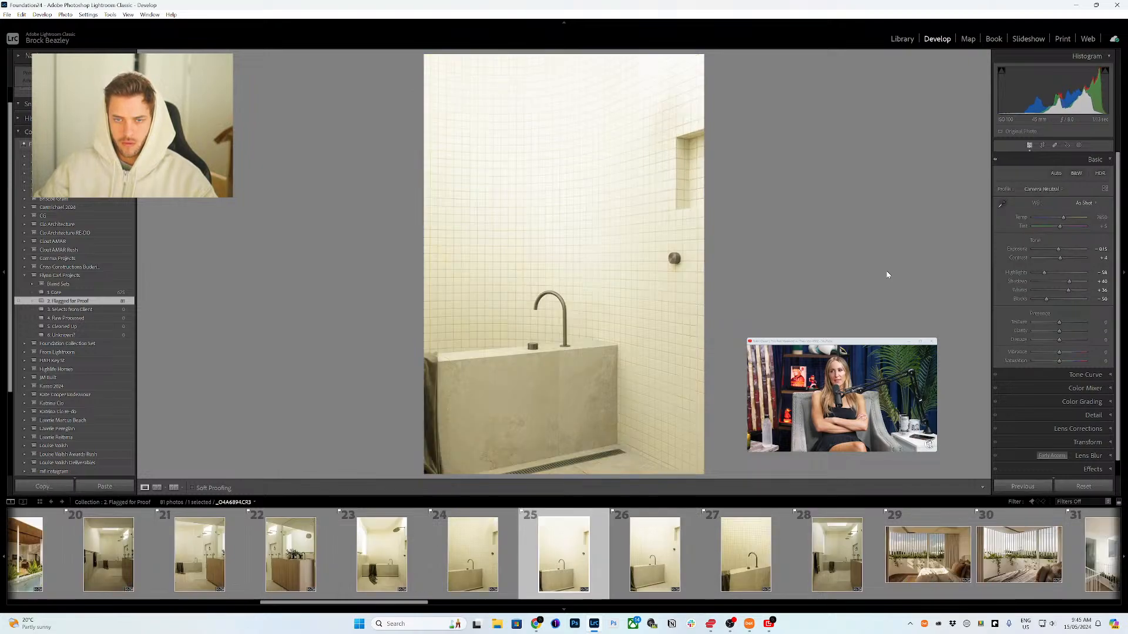
{"action": "key", "text": "minus"}
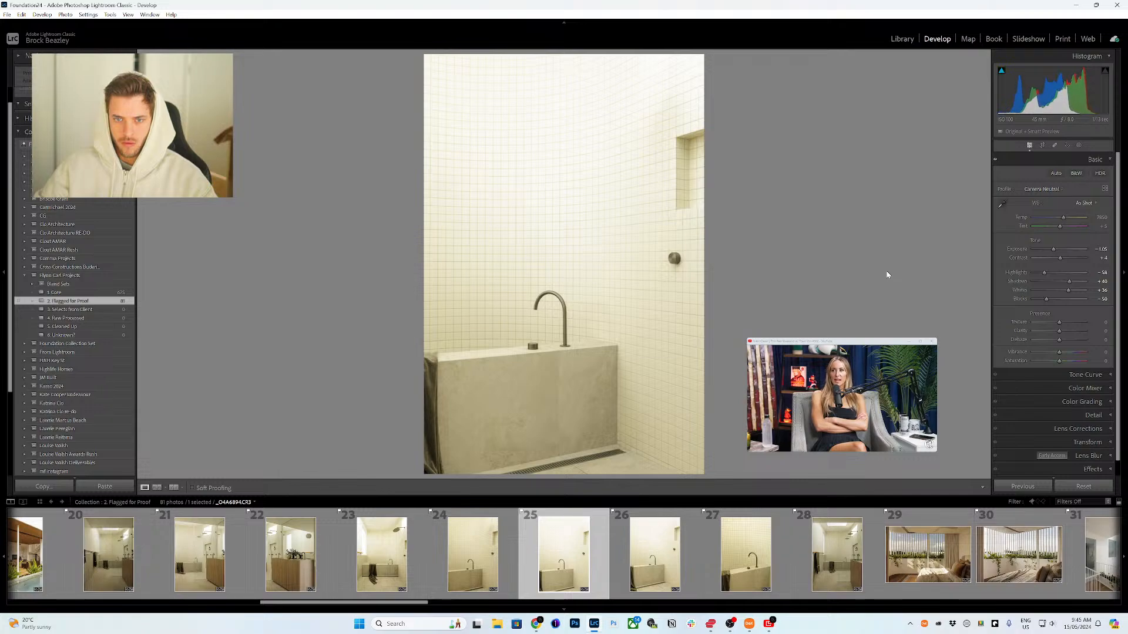
Step: Compare photo 25 with the neighbouring shower shots, photos 24 and 26, stepping back and forth
{"action": "key", "text": "Right"}
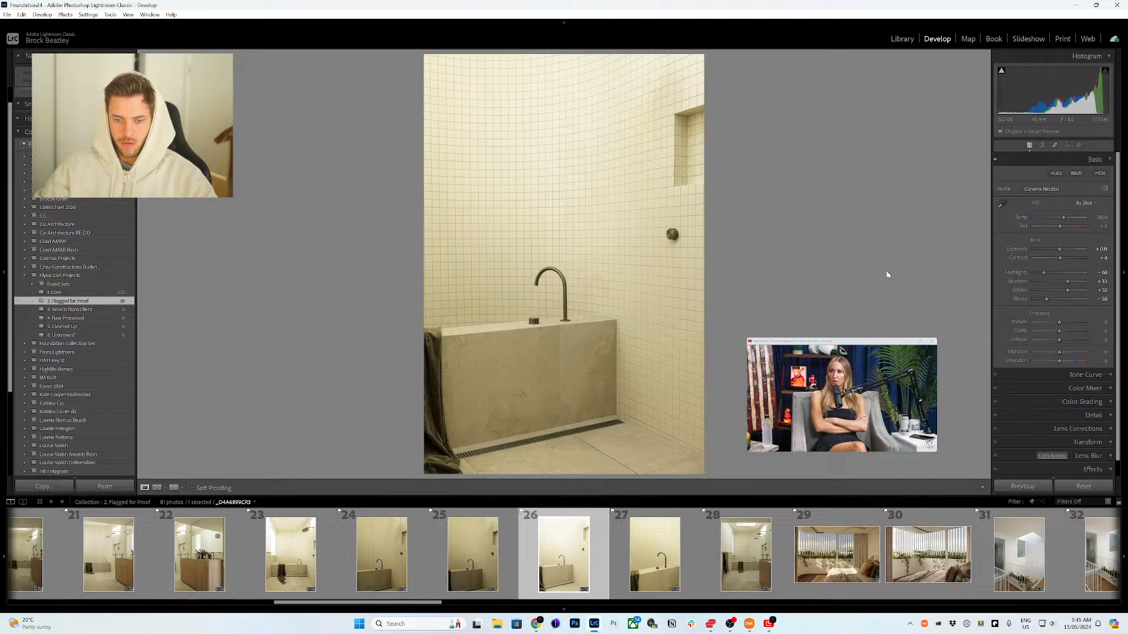
{"action": "key", "text": "Left"}
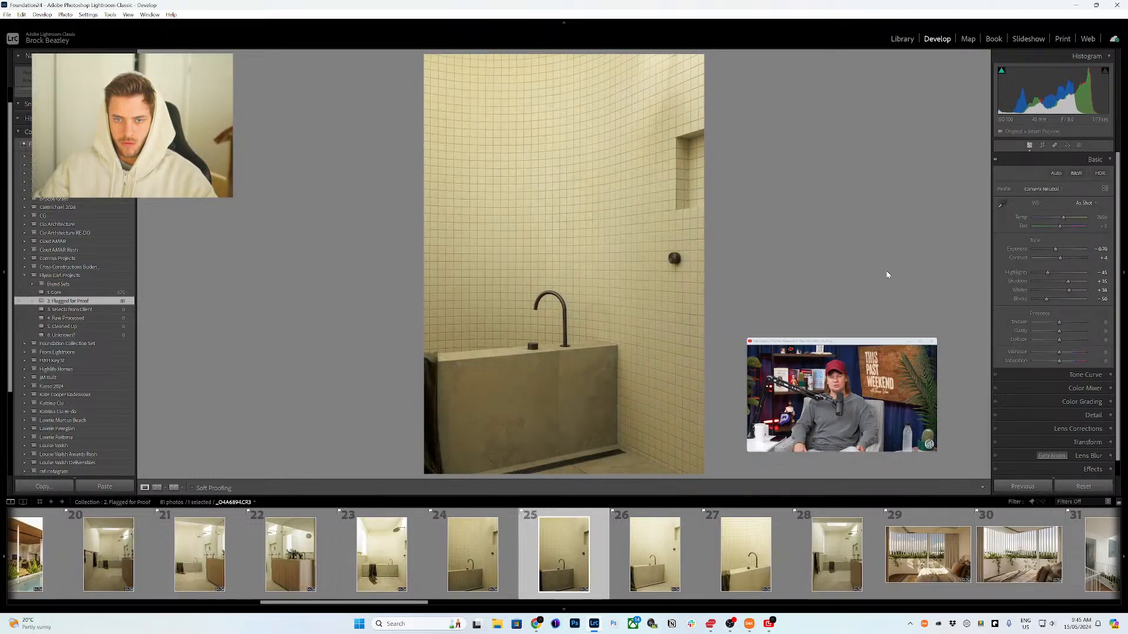
{"action": "key", "text": "Left"}
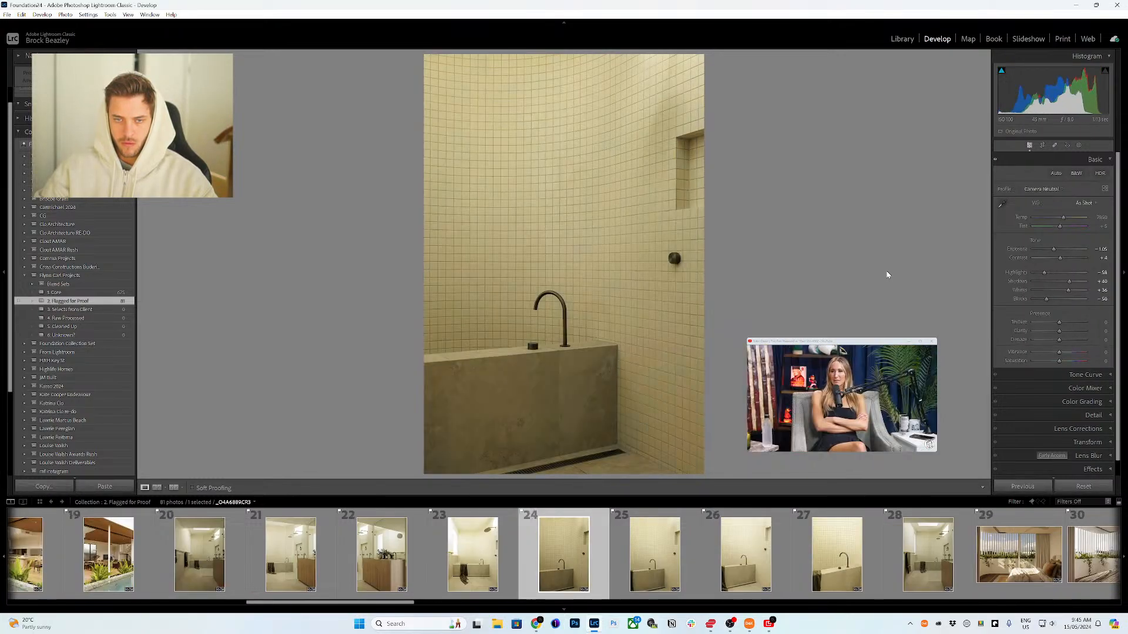
{"action": "key", "text": "Right"}
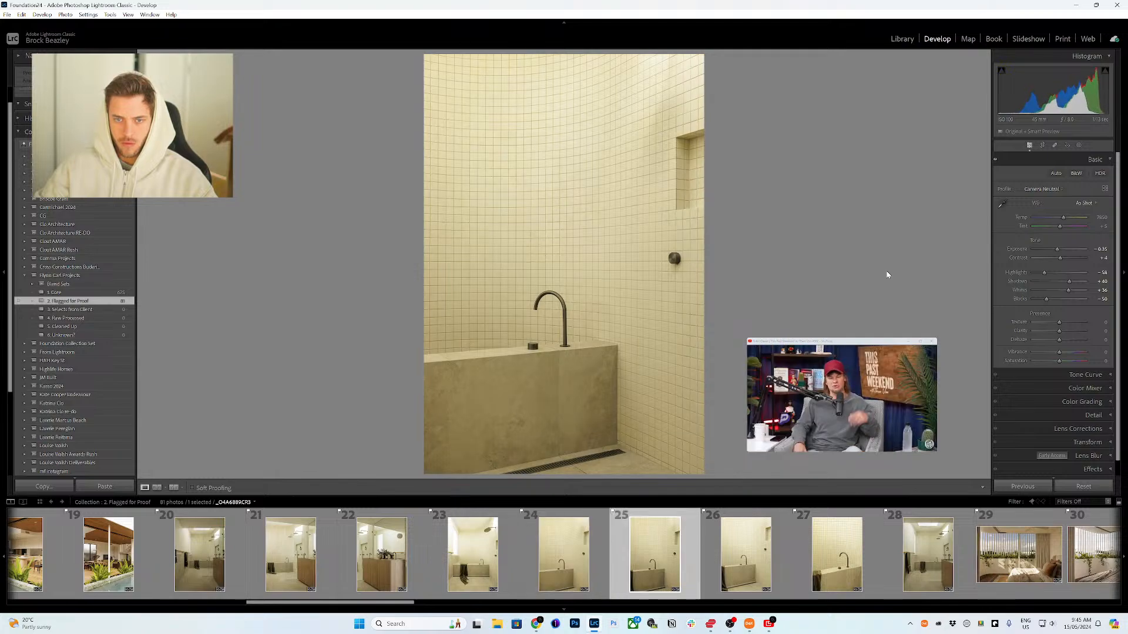
{"action": "key", "text": "Right"}
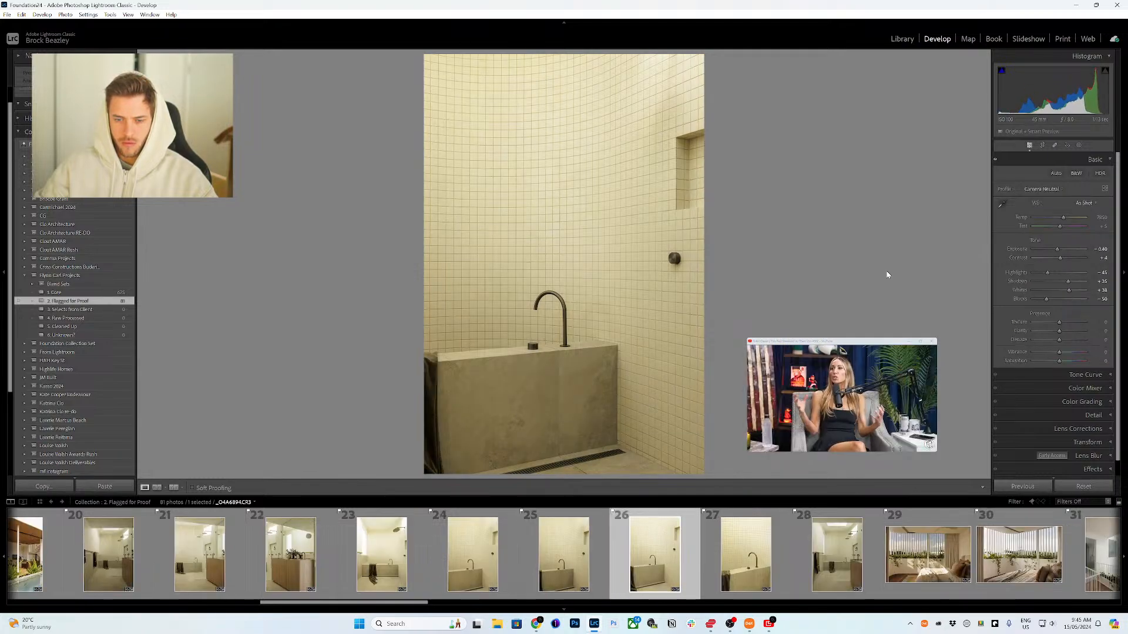
Step: Advance through the set to photo 41, the sunlit dining table, and raise its exposure by one small increment
{"action": "key", "text": "Right"}
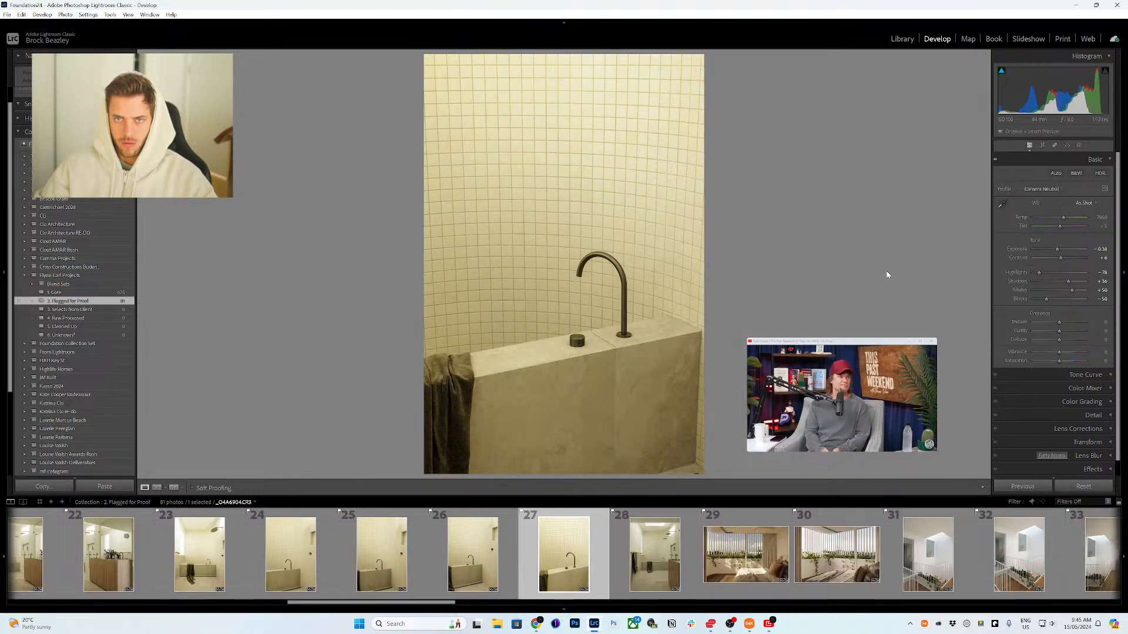
{"action": "key", "text": "Right"}
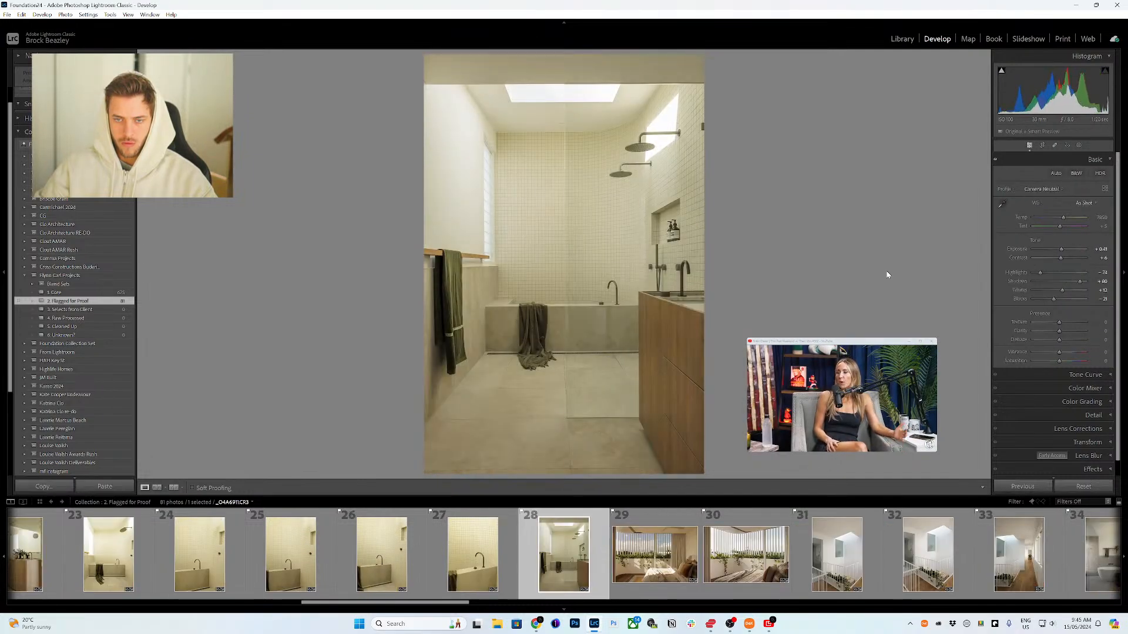
{"action": "key", "text": "Right"}
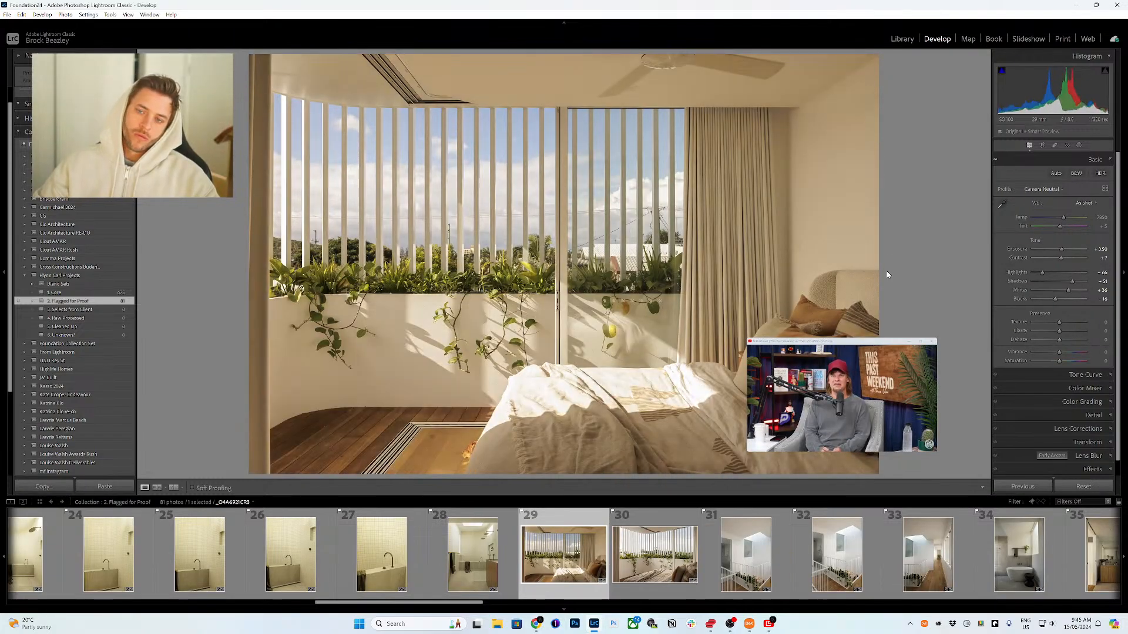
{"action": "key", "text": "Right"}
{"action": "key", "text": "Right"}
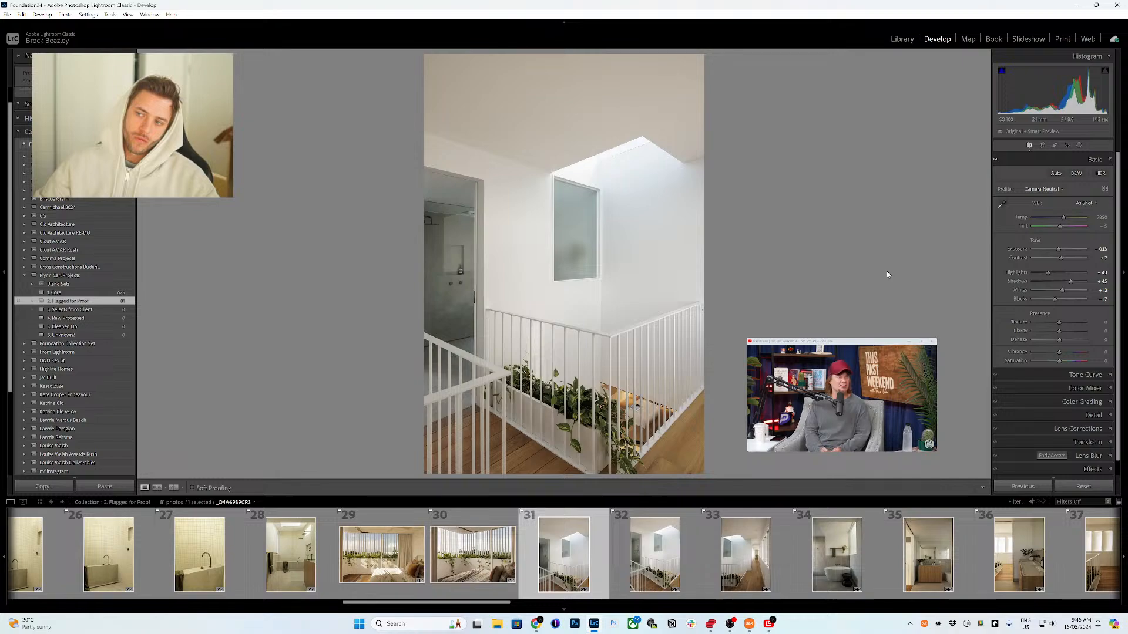
{"action": "key", "text": "Right"}
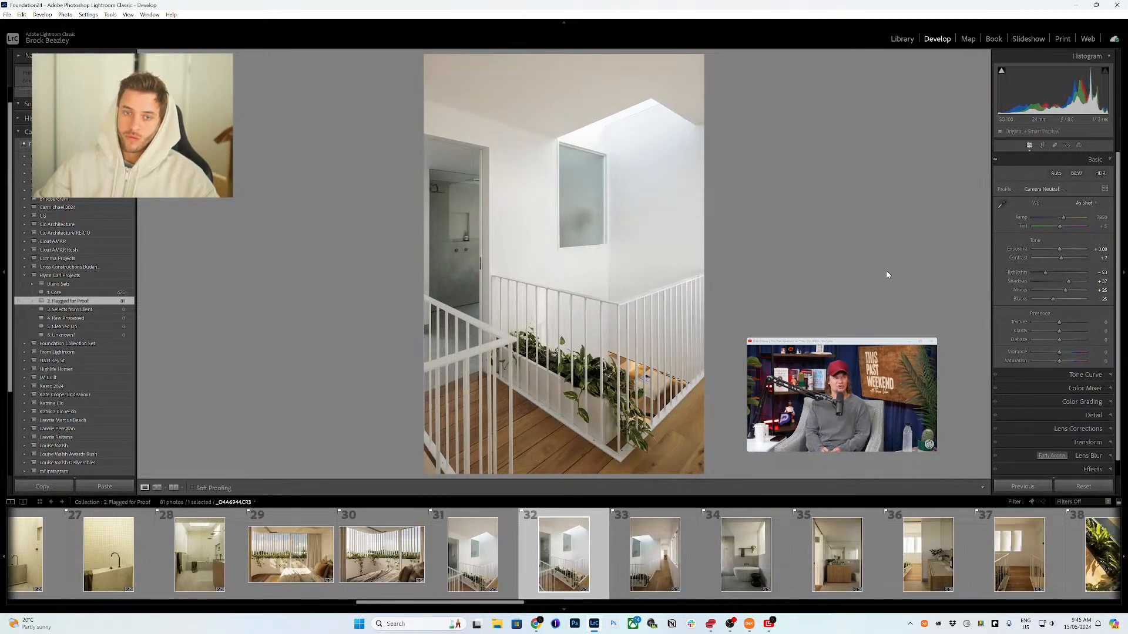
{"action": "key", "text": "Right"}
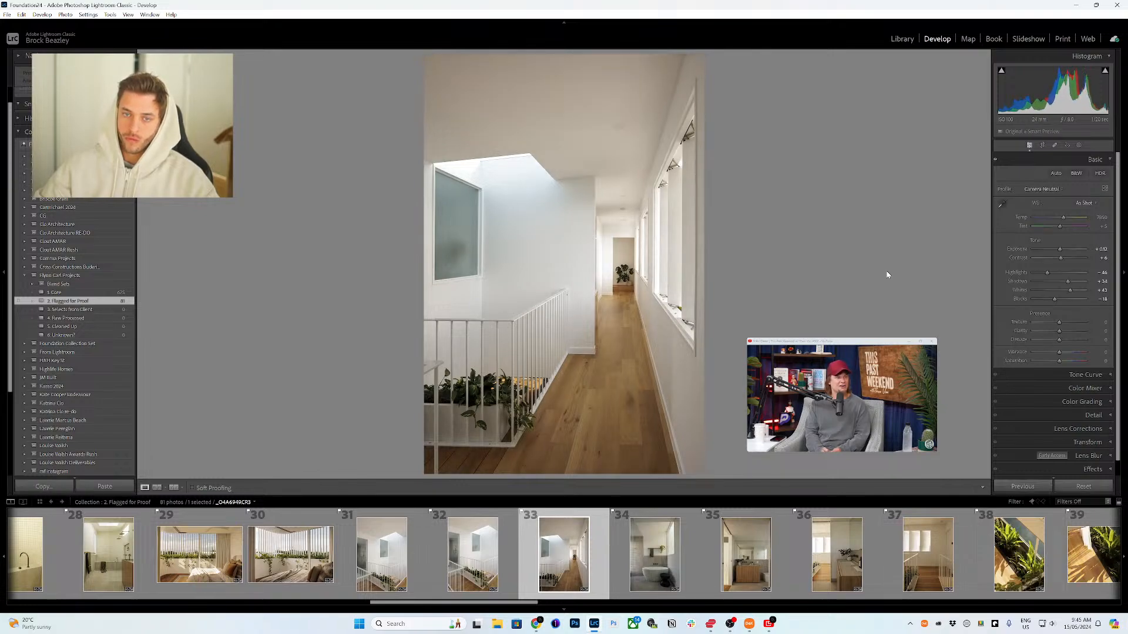
{"action": "key", "text": "Right"}
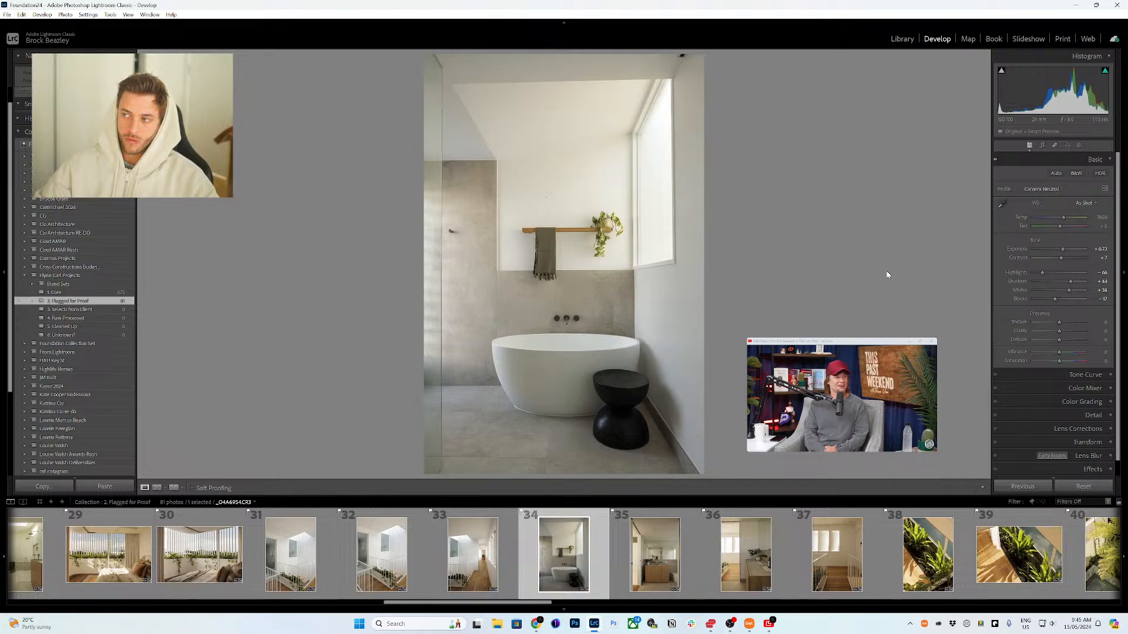
{"action": "key", "text": "Right"}
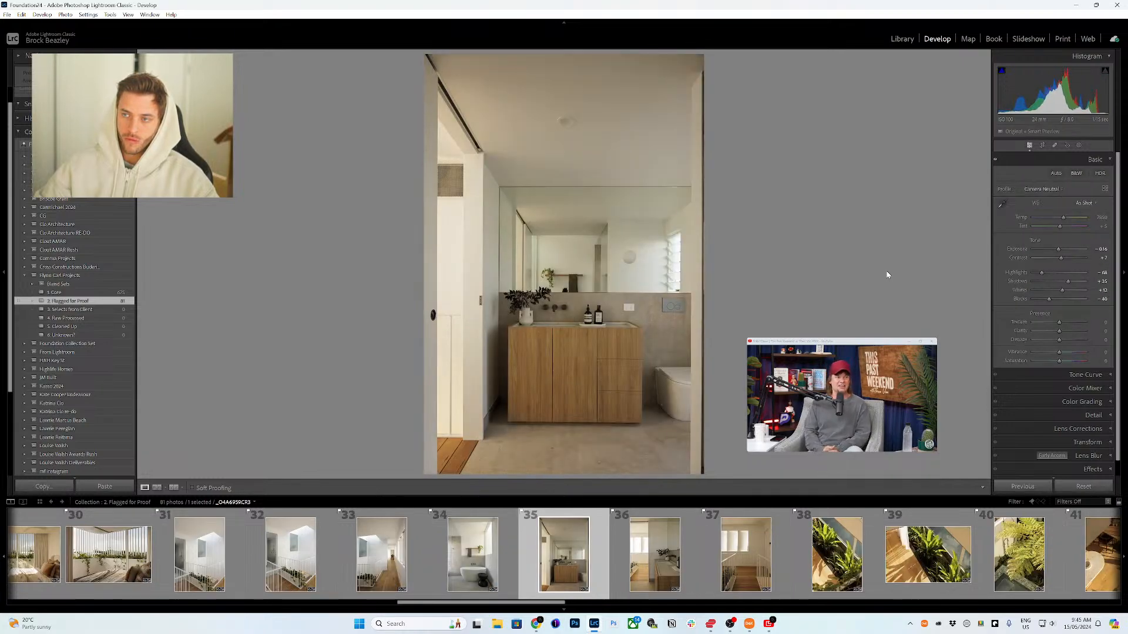
{"action": "key", "text": "Right"}
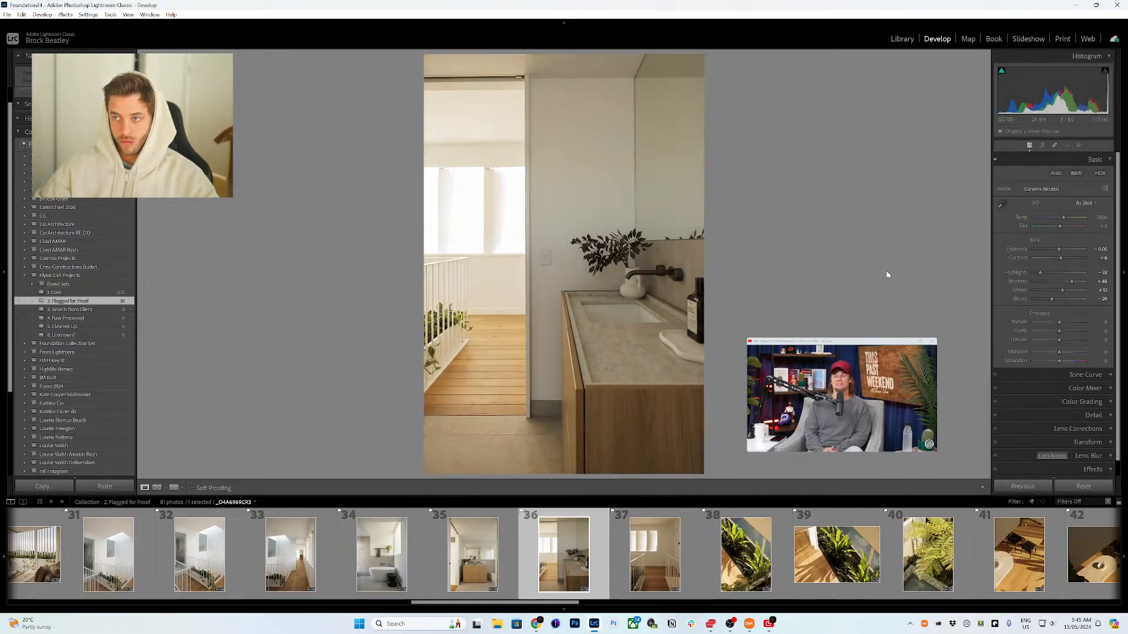
{"action": "key", "text": "Right"}
{"action": "key", "text": "Right"}
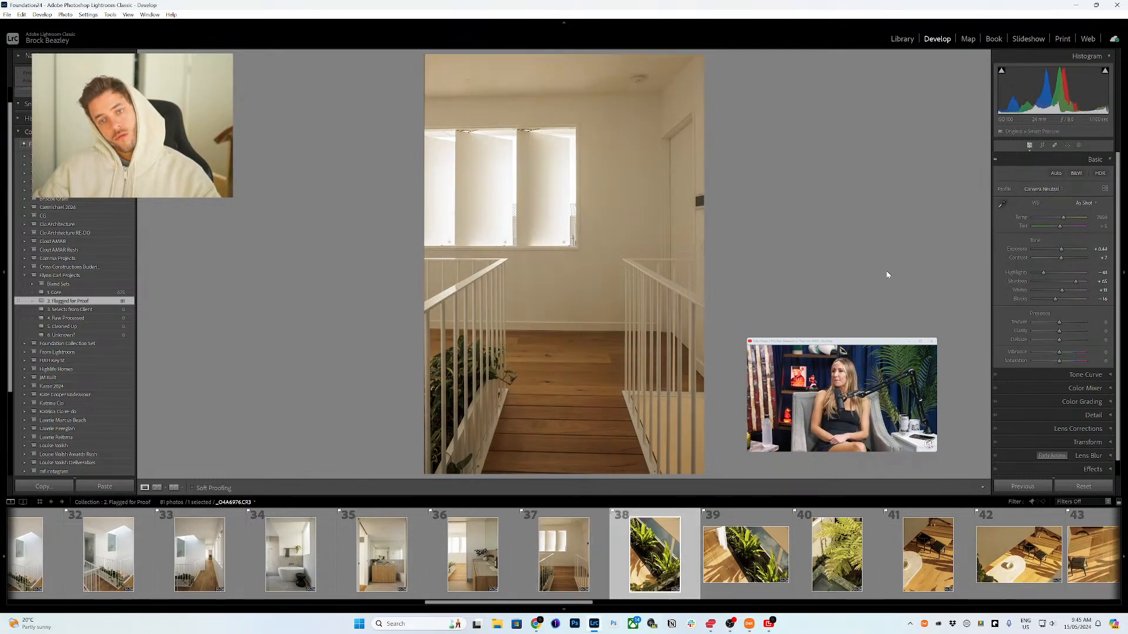
{"action": "key", "text": "Right"}
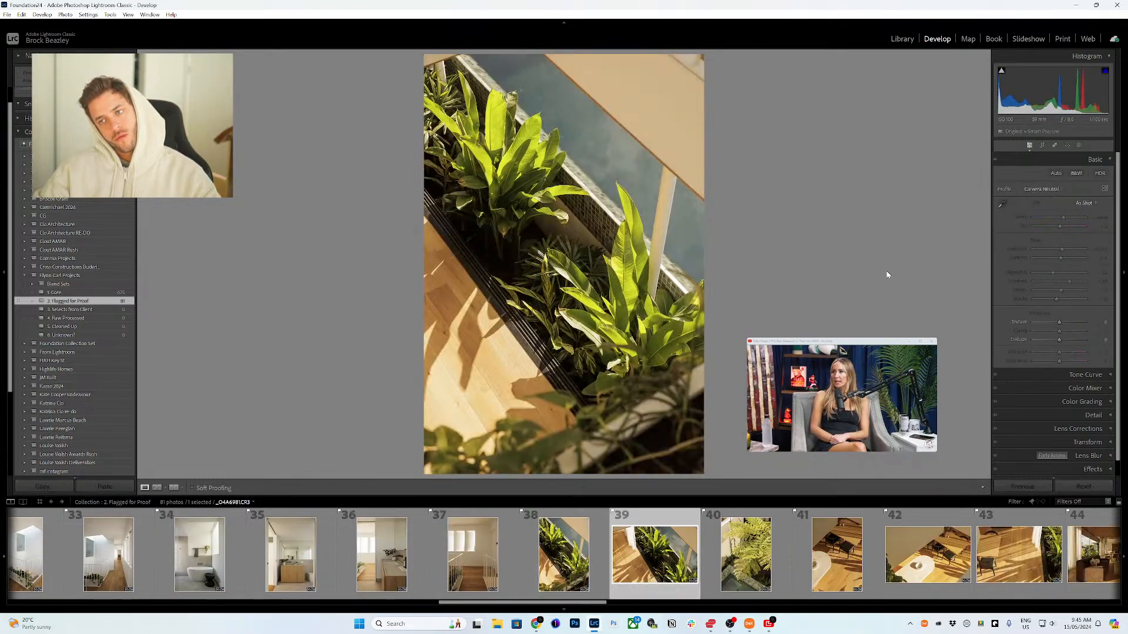
{"action": "key", "text": "Right"}
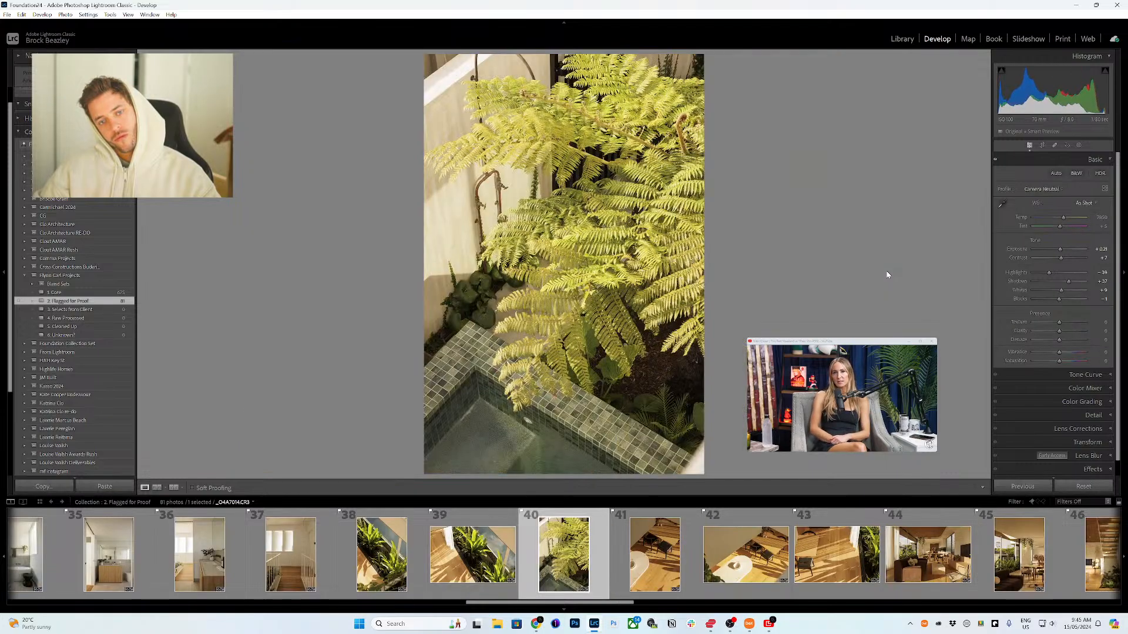
{"action": "key", "text": "Right"}
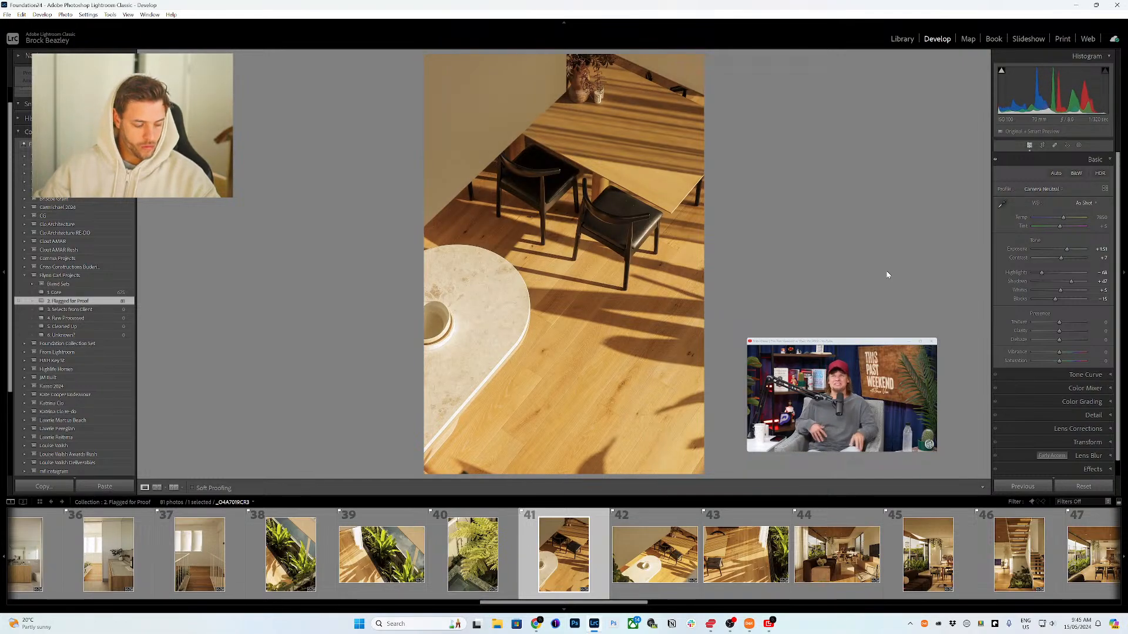
{"action": "key", "text": "equal"}
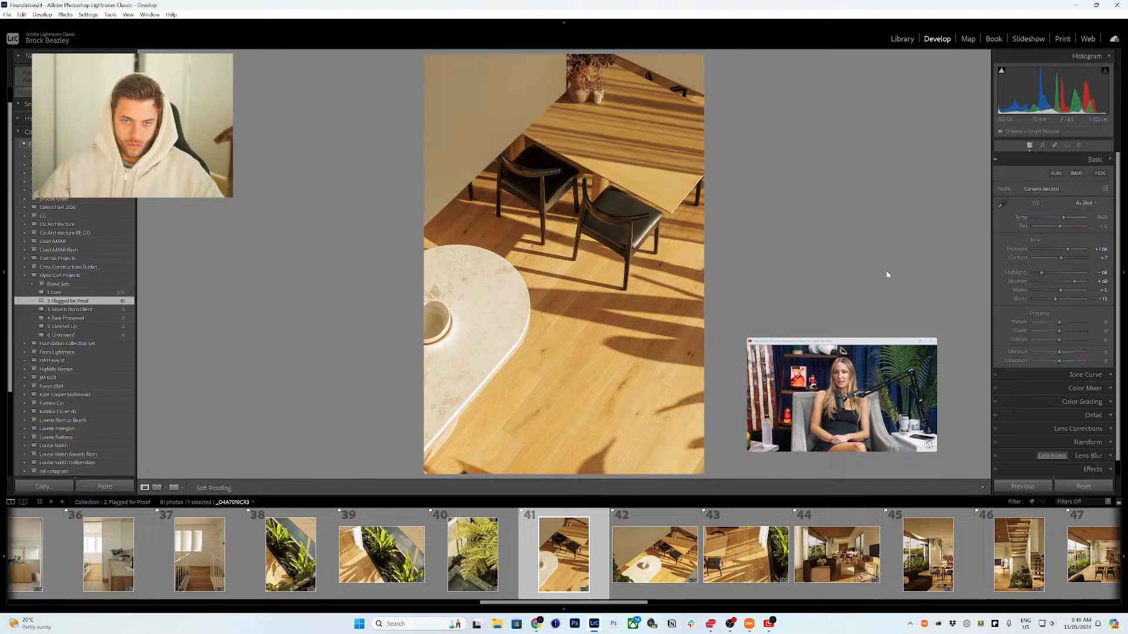
Step: Step through photos 42 to 57 to review their tone adjustments
{"action": "key", "text": "Right"}
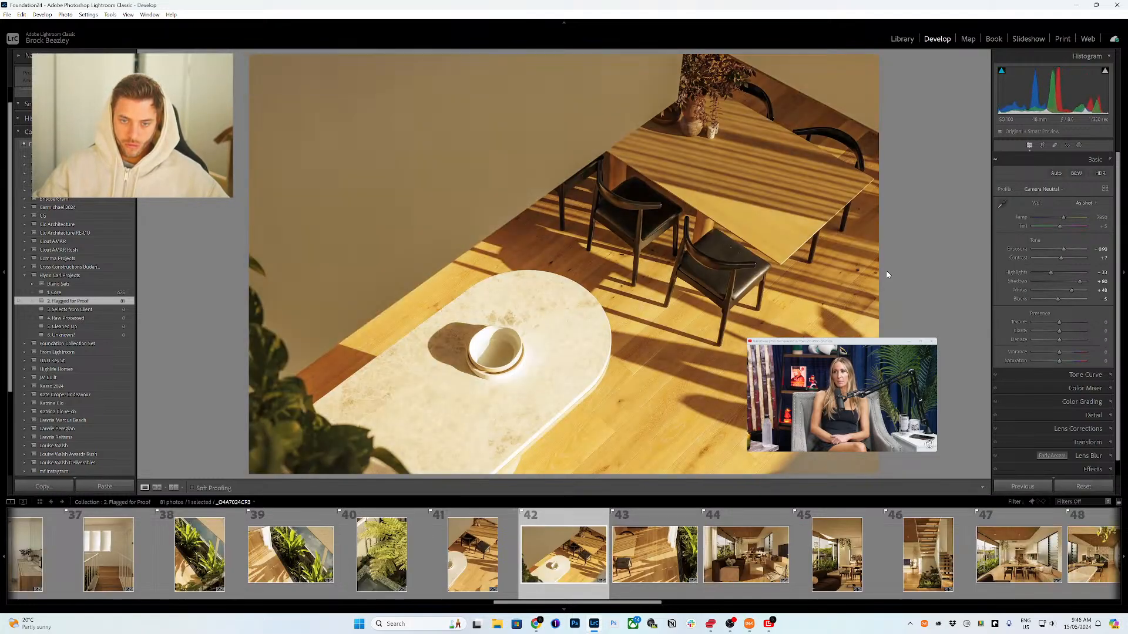
{"action": "key", "text": "Right"}
{"action": "key", "text": "Right"}
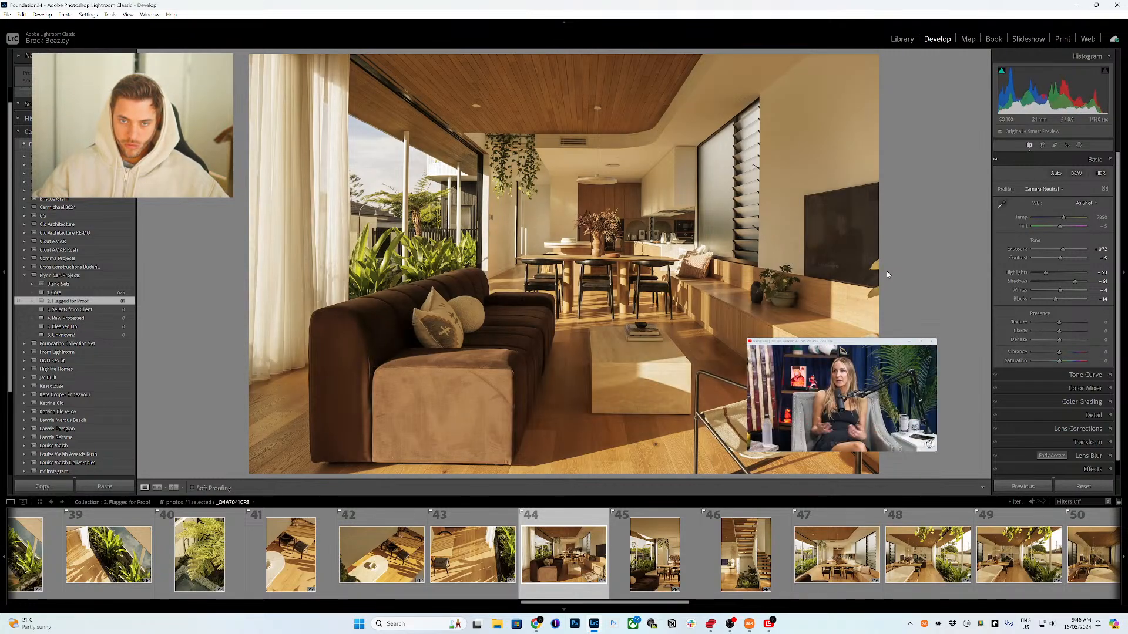
{"action": "key", "text": "Right"}
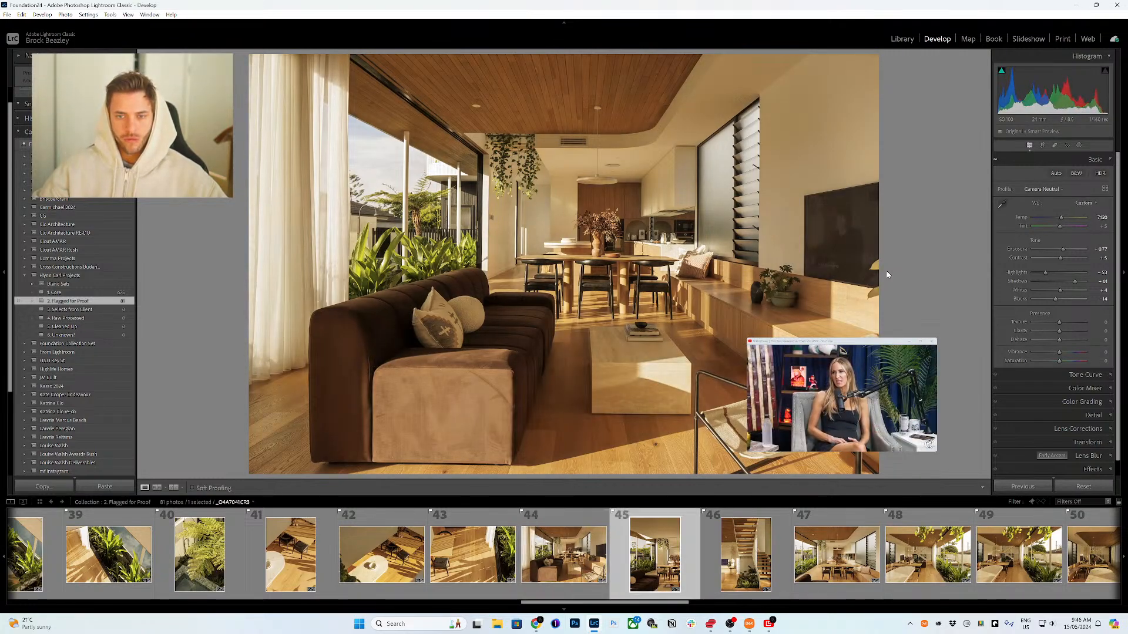
{"action": "key", "text": "Right"}
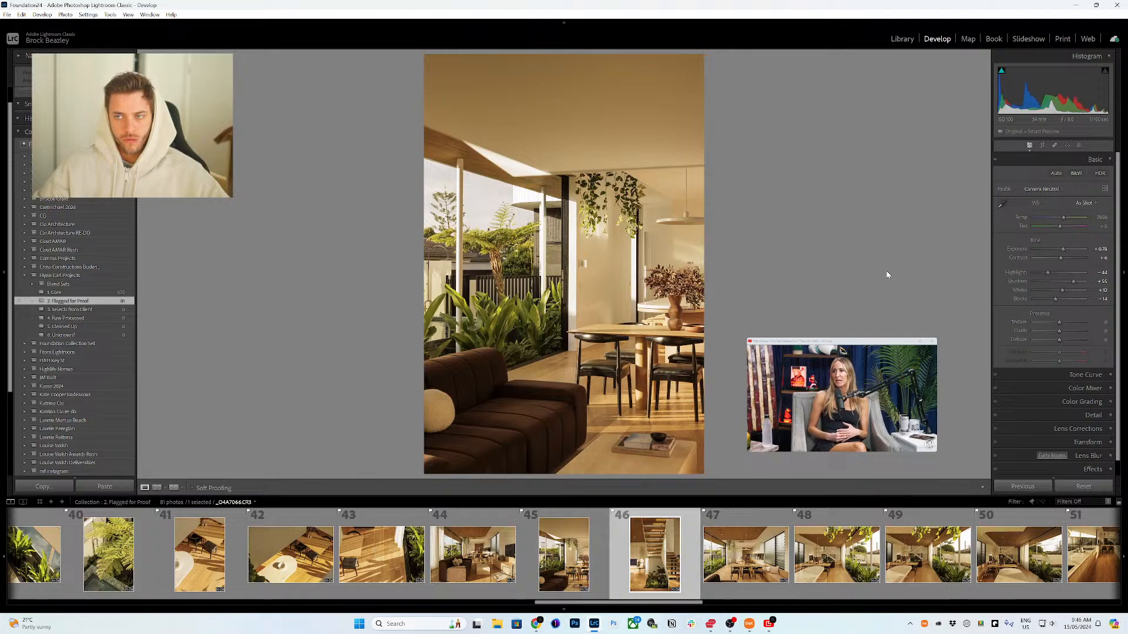
{"action": "key", "text": "Right"}
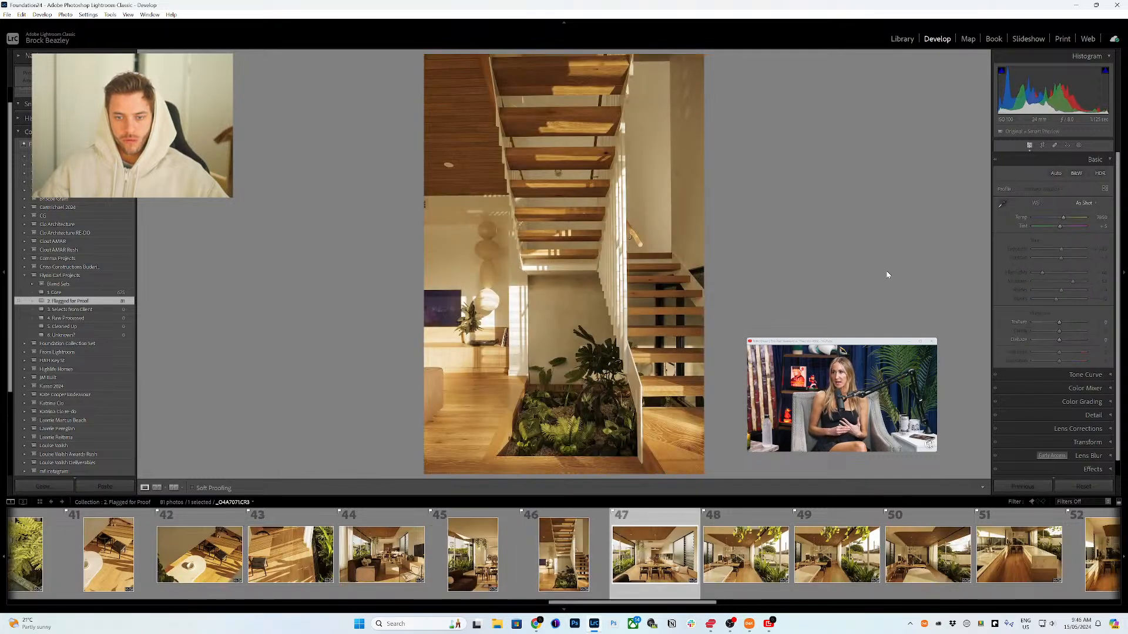
{"action": "key", "text": "Right"}
{"action": "key", "text": "Right"}
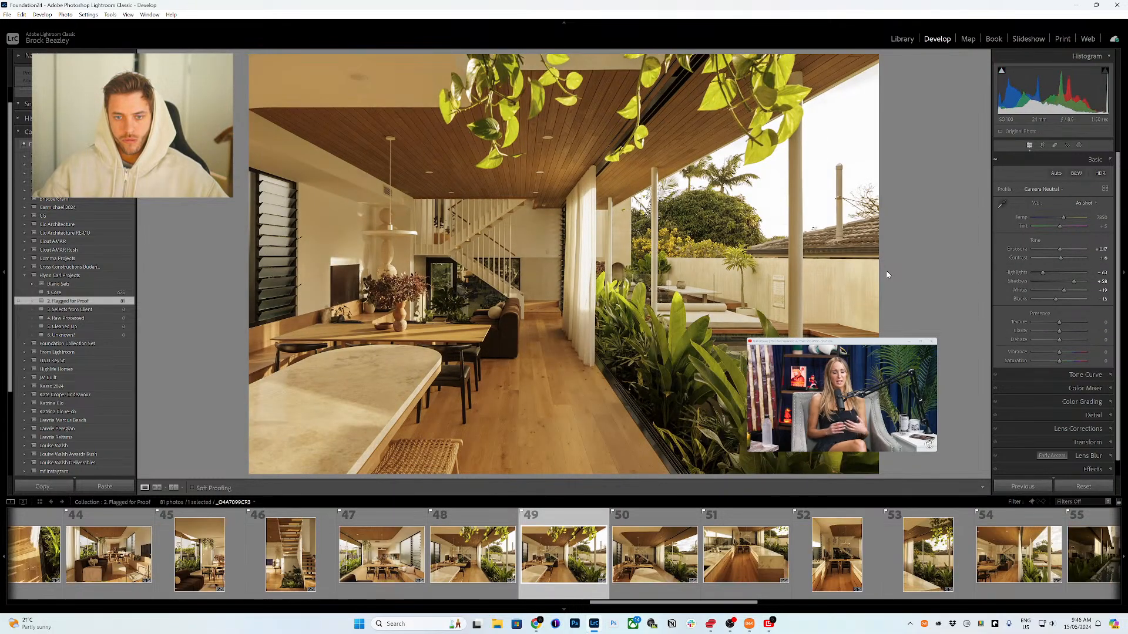
{"action": "key", "text": "Right"}
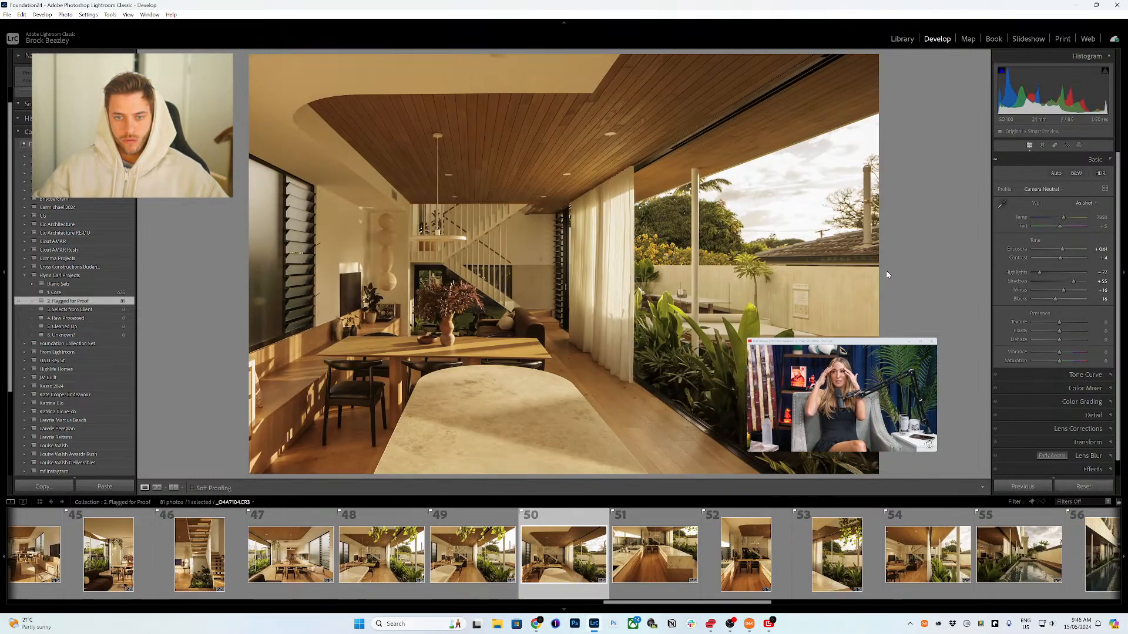
{"action": "key", "text": "Right"}
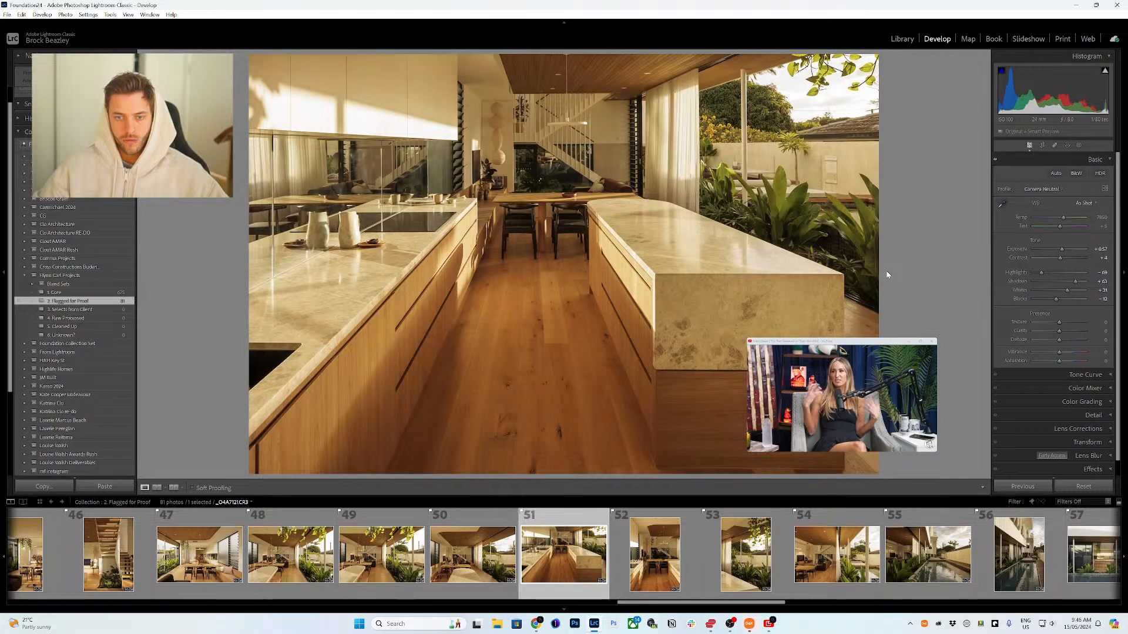
{"action": "key", "text": "Right"}
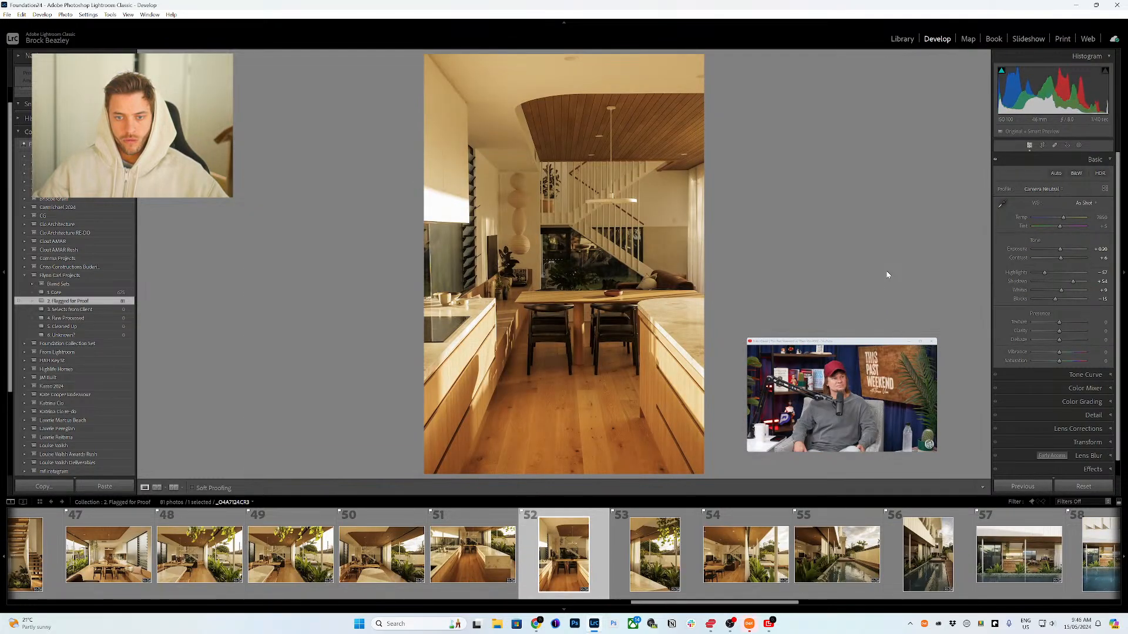
{"action": "key", "text": "Right"}
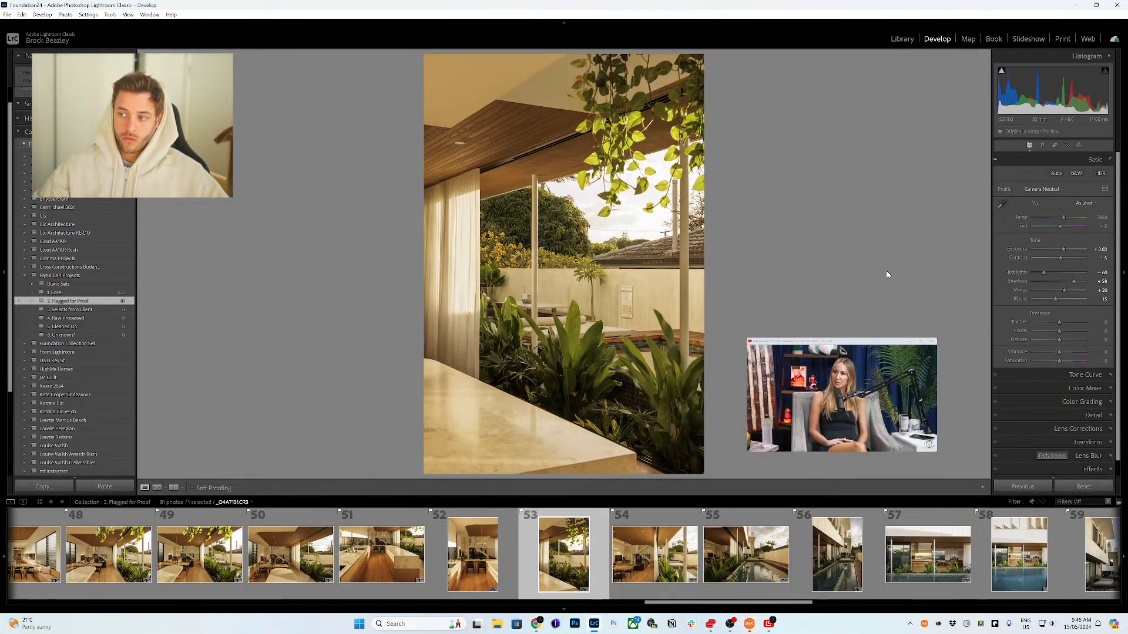
{"action": "key", "text": "Right"}
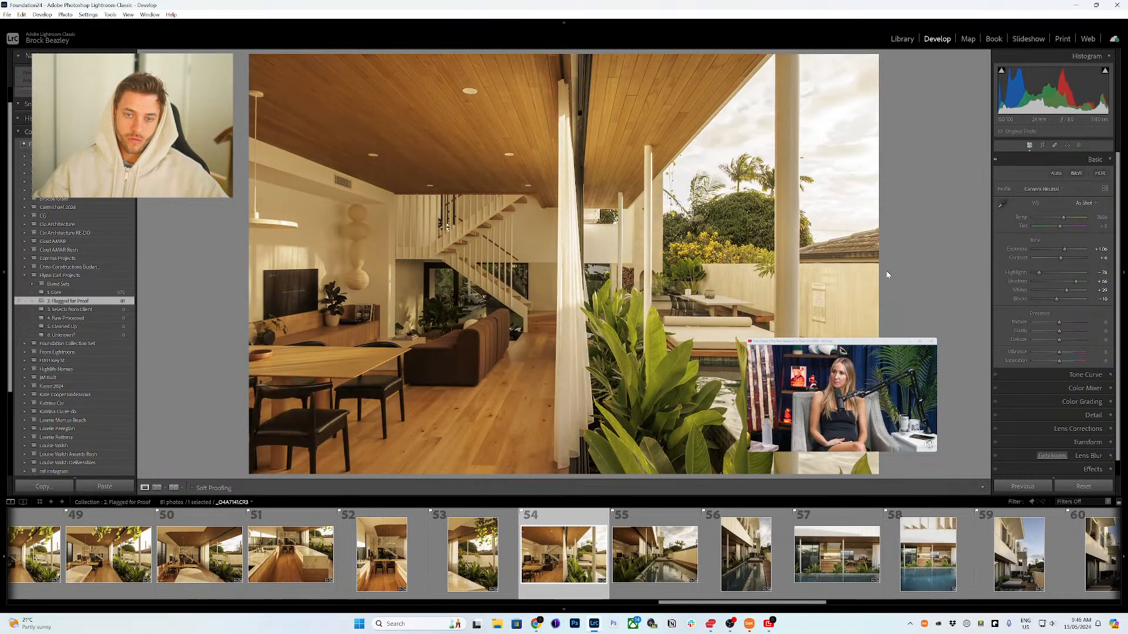
{"action": "key", "text": "Right"}
{"action": "key", "text": "Right"}
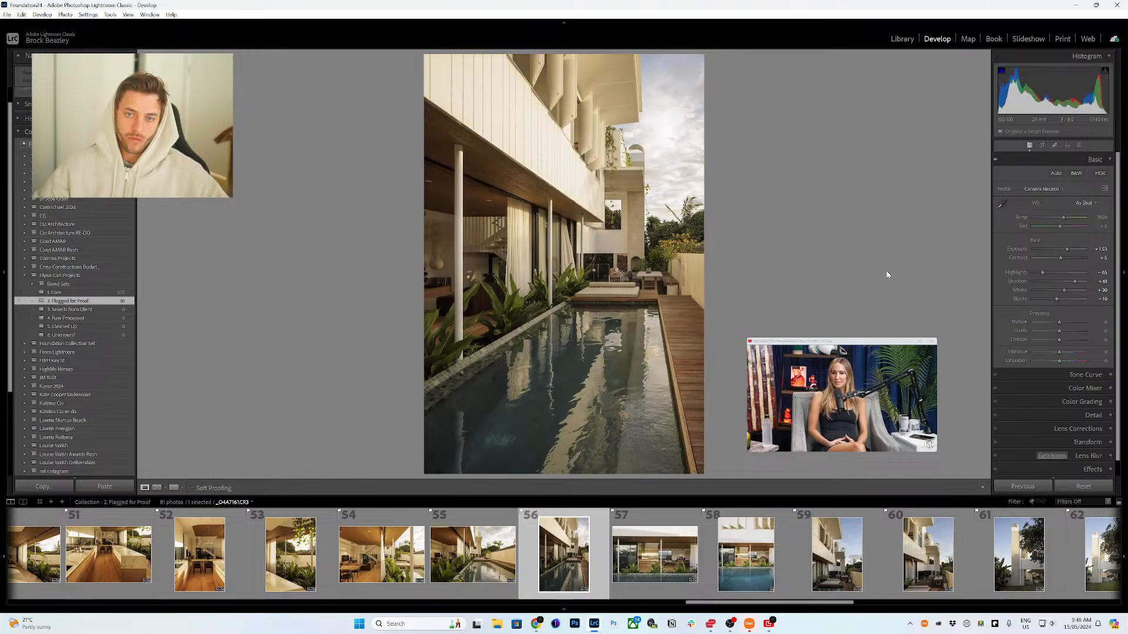
{"action": "key", "text": "Right"}
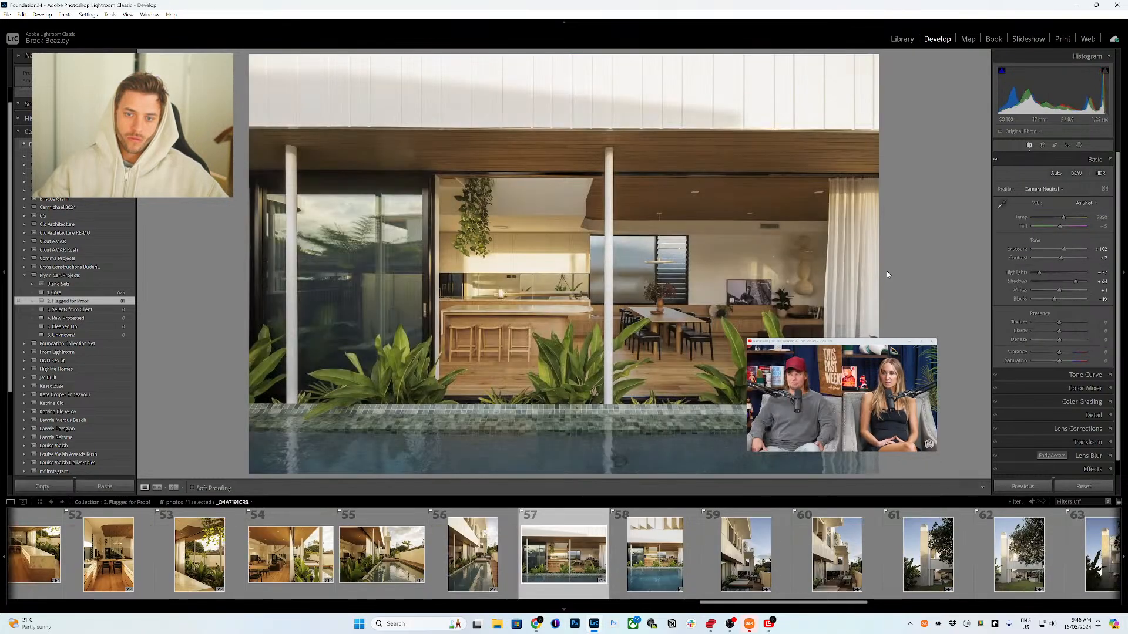
Step: Move past photo 58 to photo 59, the tall balcony exterior, and raise its exposure by one small increment
{"action": "key", "text": "Right"}
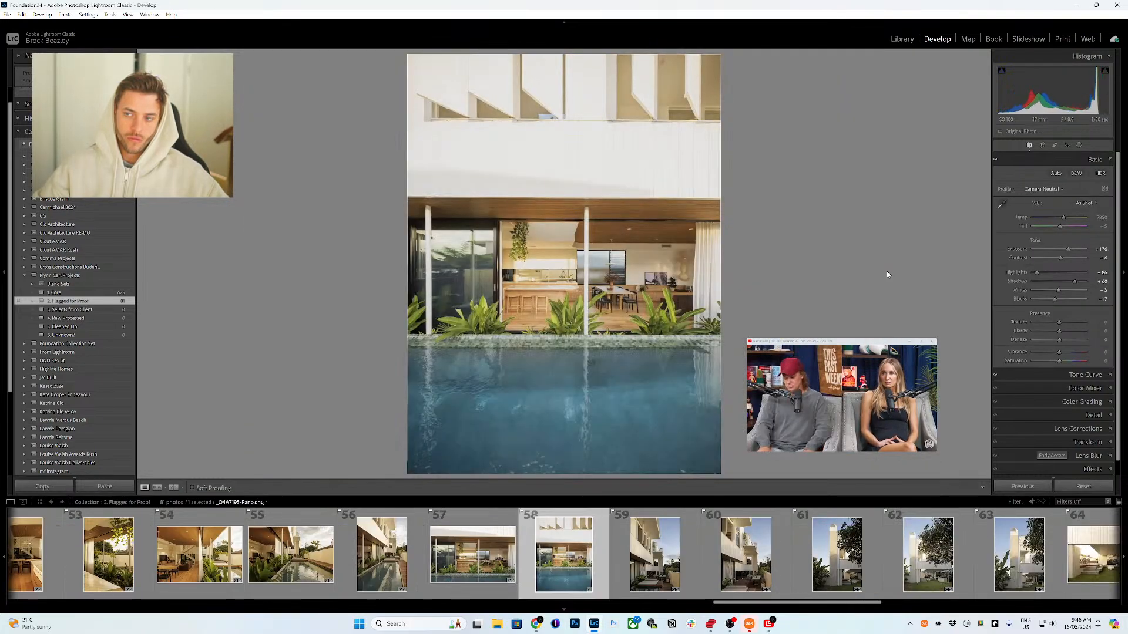
{"action": "key", "text": "Right"}
{"action": "key", "text": "Left"}
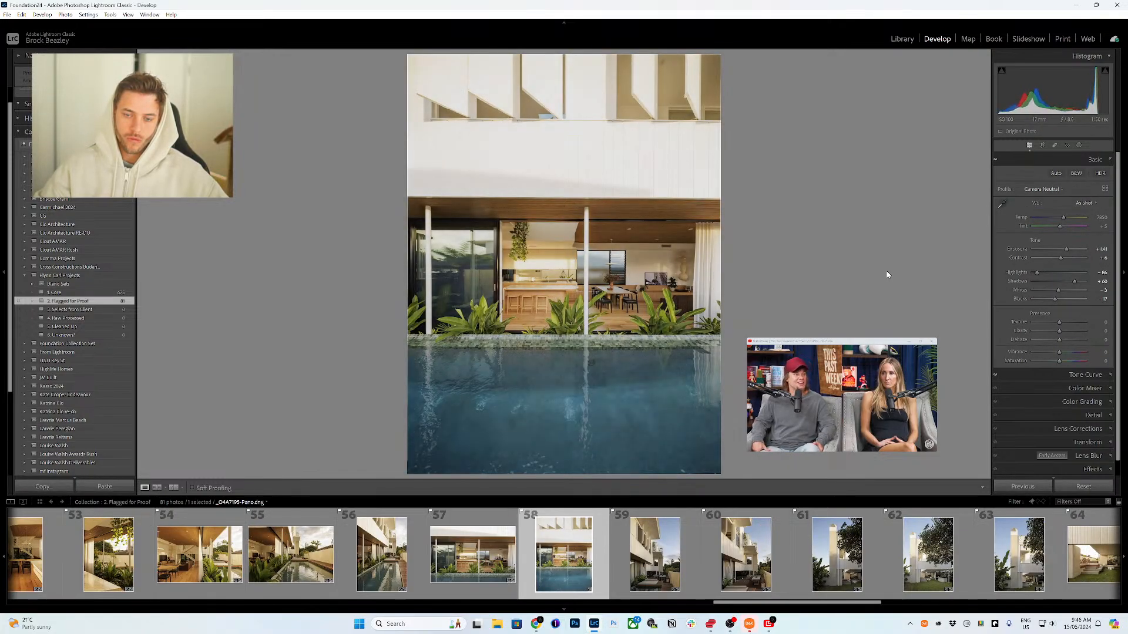
{"action": "key", "text": "Right"}
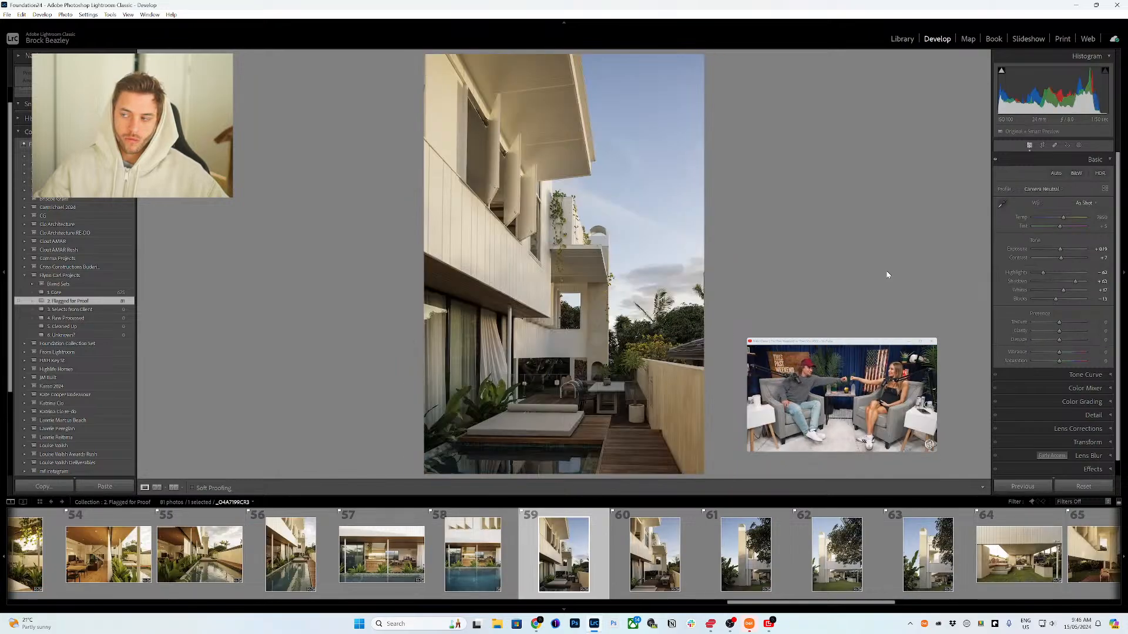
{"action": "key", "text": "equal"}
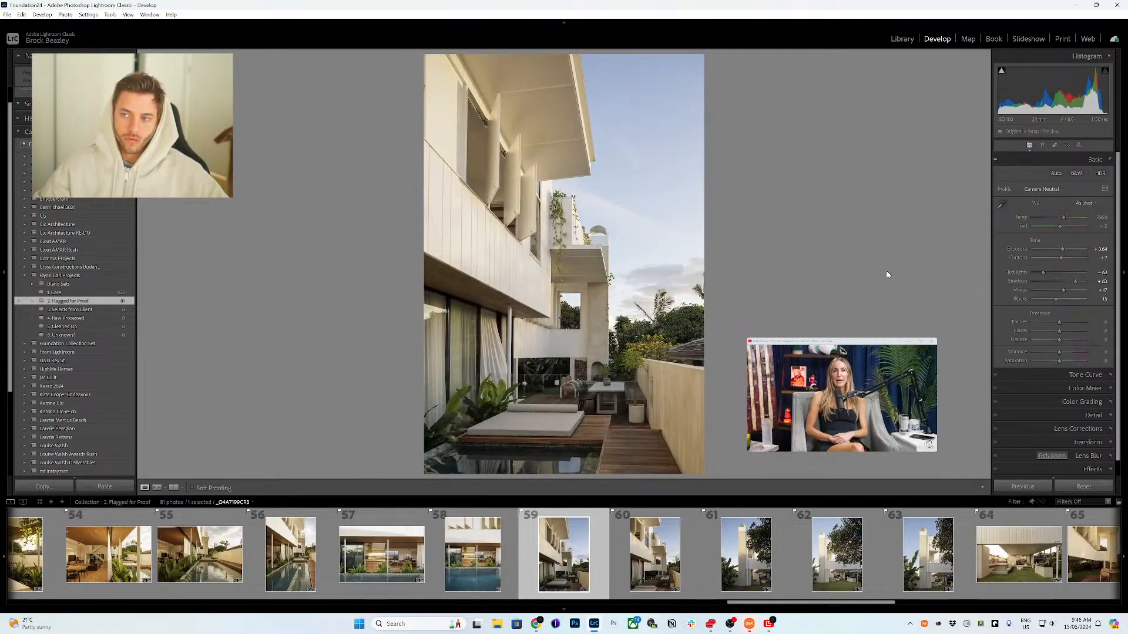
Step: Move to photo 60, the deck under the balconies, and raise its exposure by one small increment
{"action": "key", "text": "Right"}
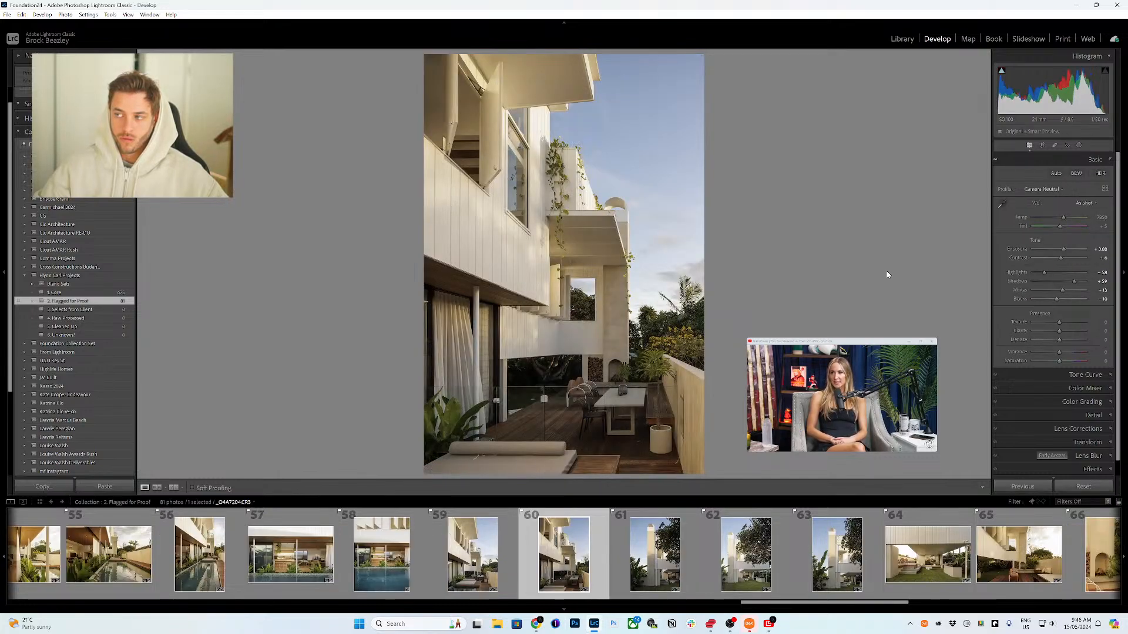
{"action": "key", "text": "equal"}
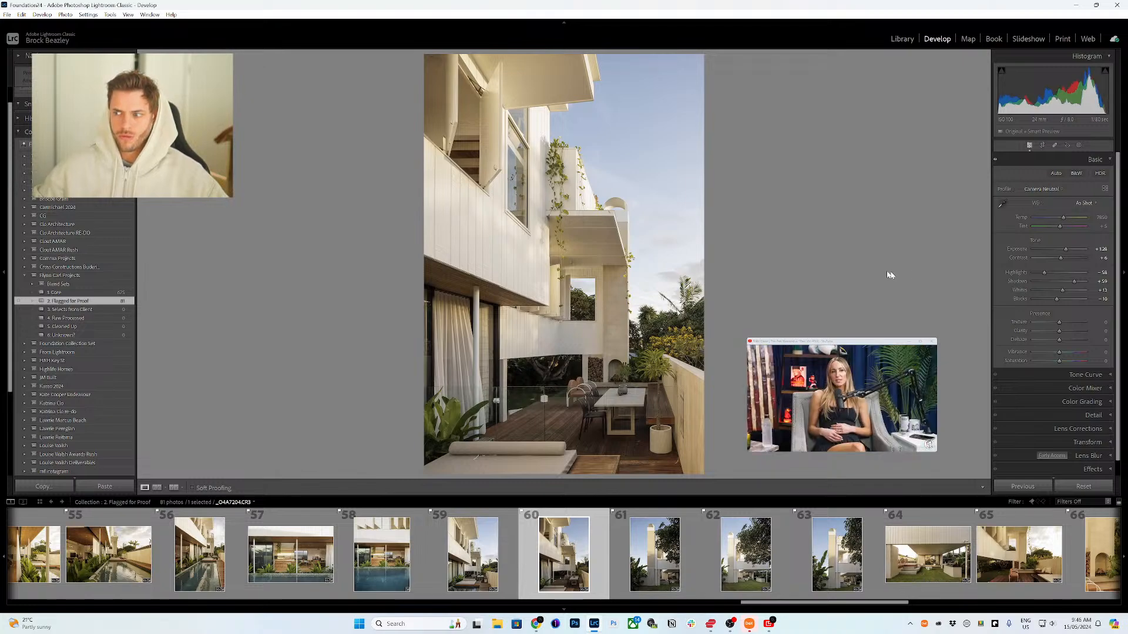
Step: Close the floating picture-in-picture video player over the photo
{"action": "left_click", "coordinate": [920, 400]}
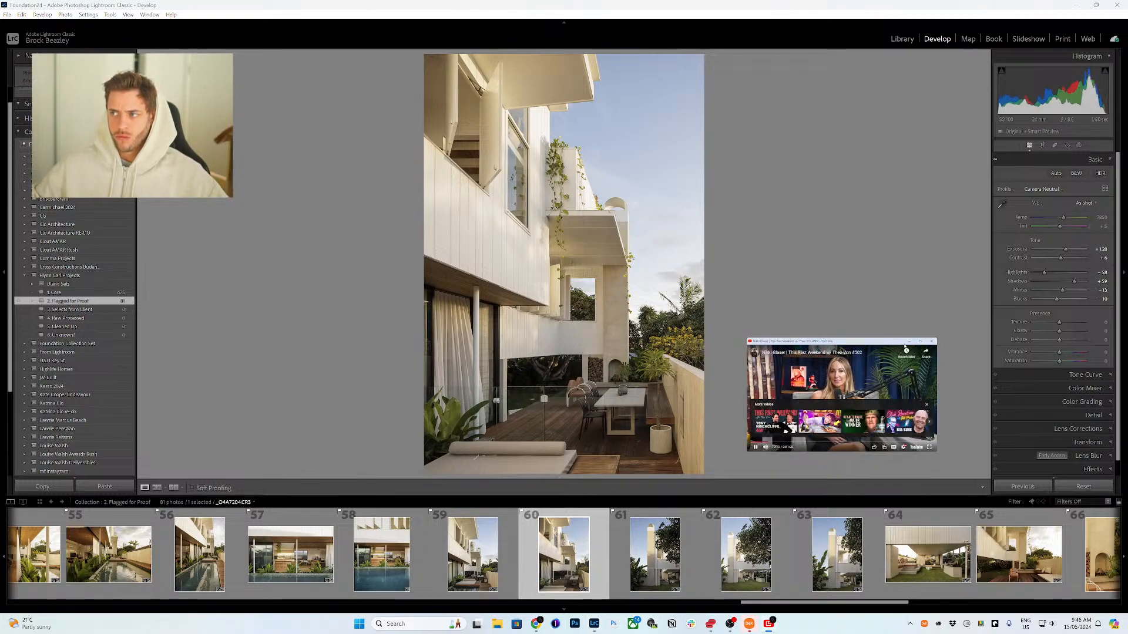
{"action": "left_click", "coordinate": [931, 342]}
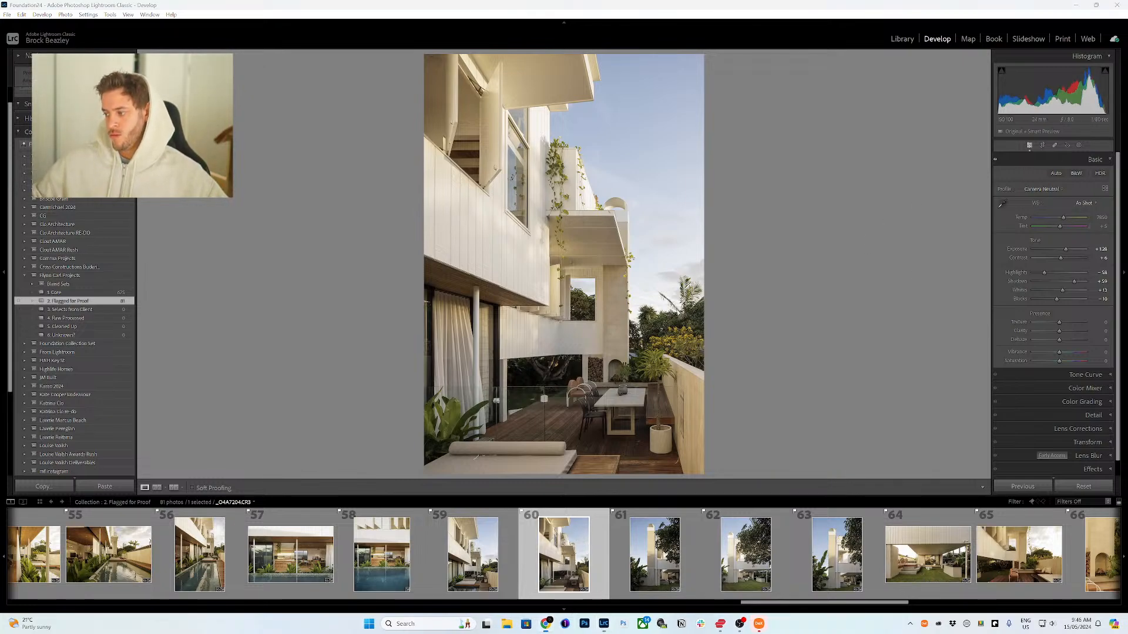
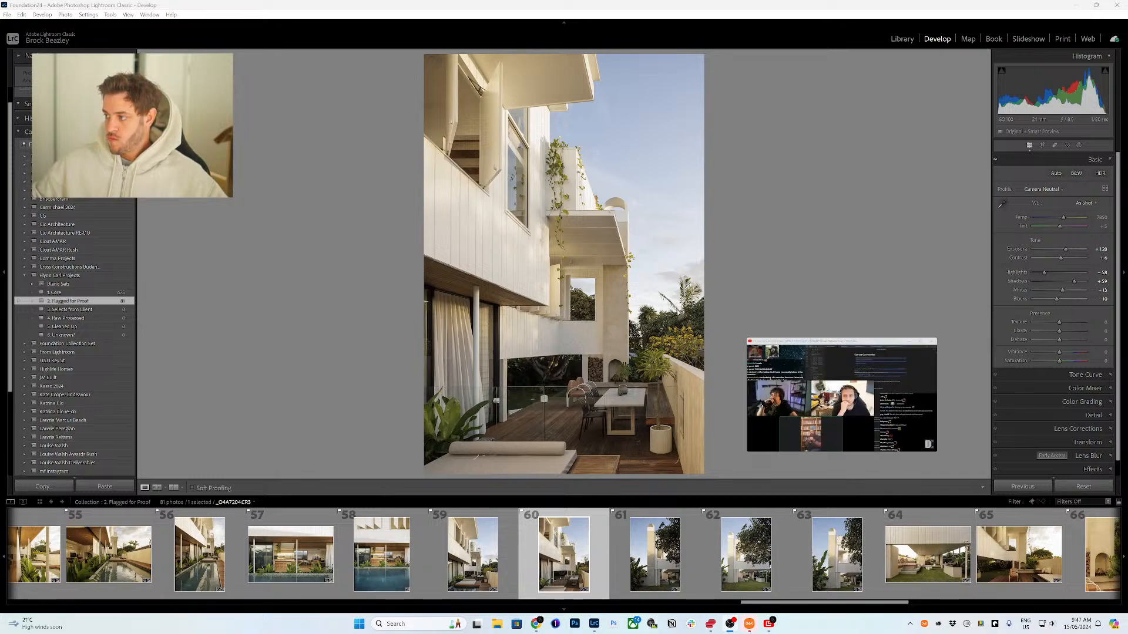
Step: Remove photo 61, the tall white chimney exterior, from the proofing collection
{"action": "left_click_drag", "start_coordinate": [881, 341], "coordinate": [891, 349]}
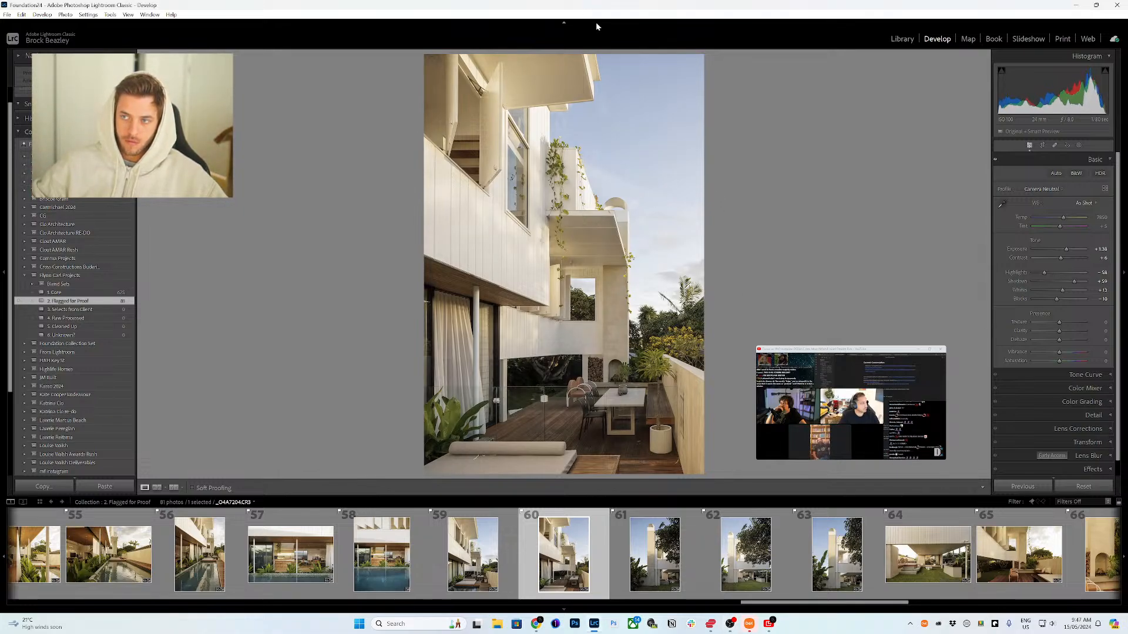
{"action": "key", "text": "Right"}
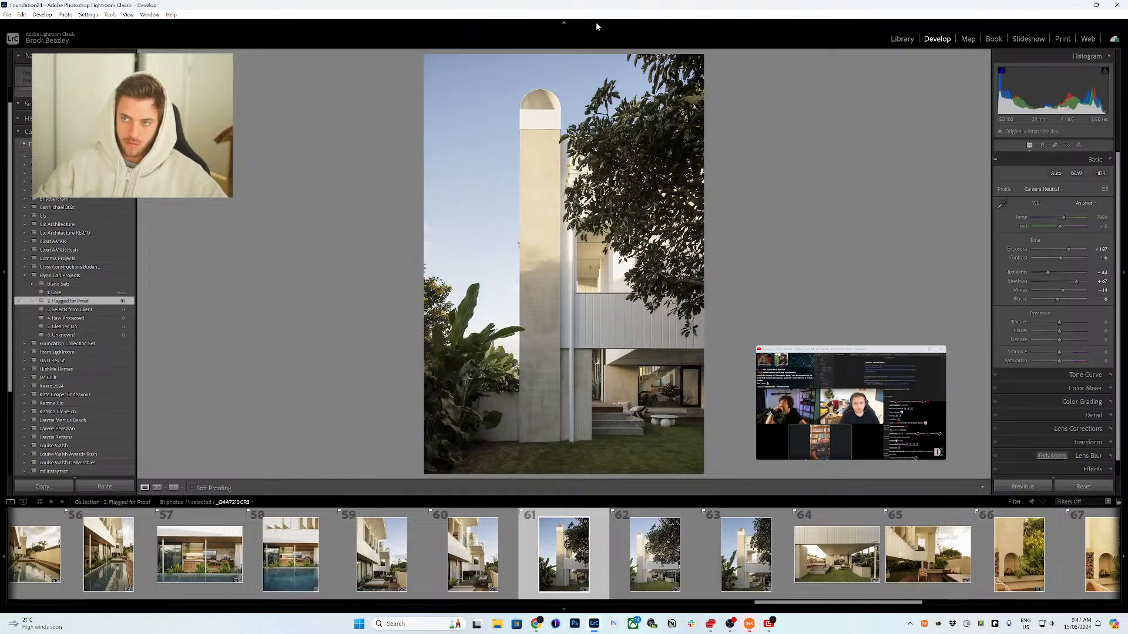
{"action": "key", "text": "Right"}
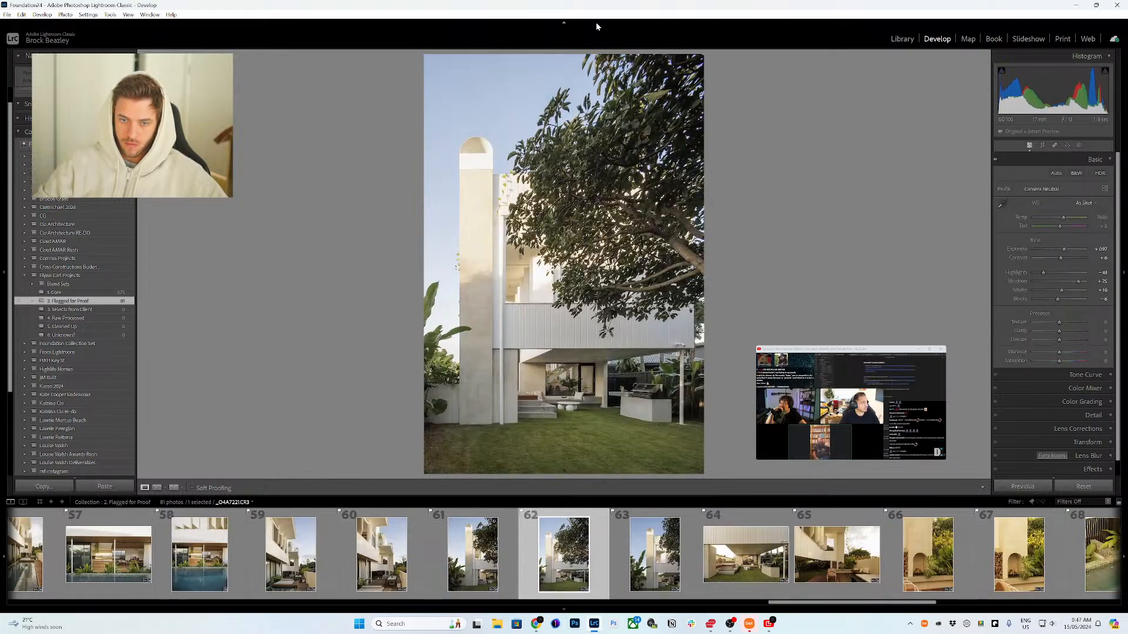
{"action": "key", "text": "Right"}
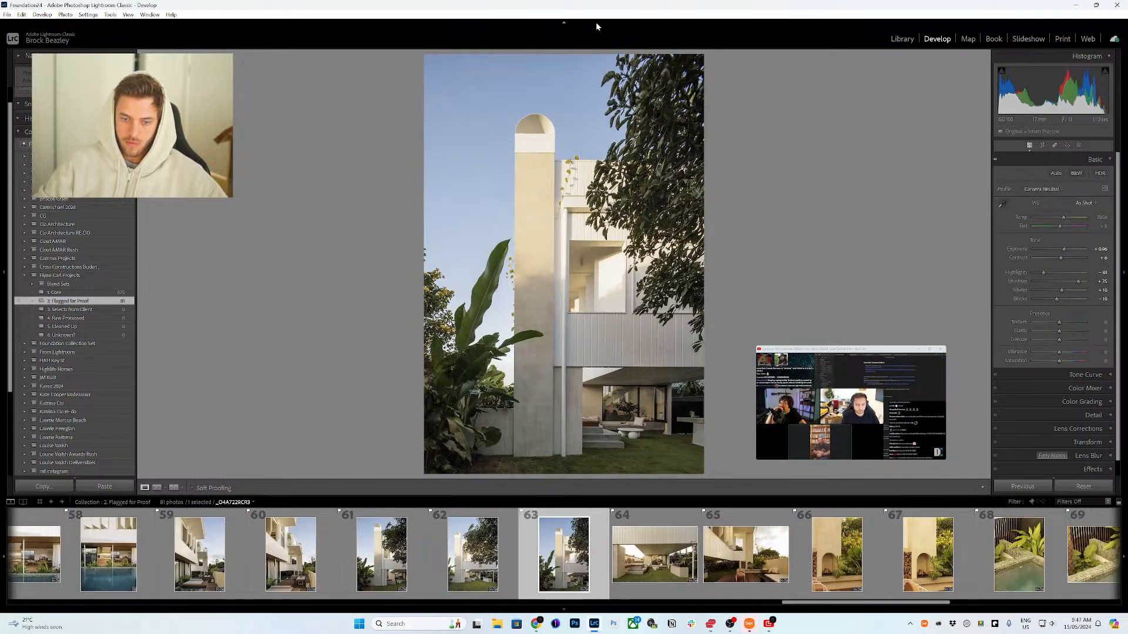
{"action": "left_click", "coordinate": [383, 522]}
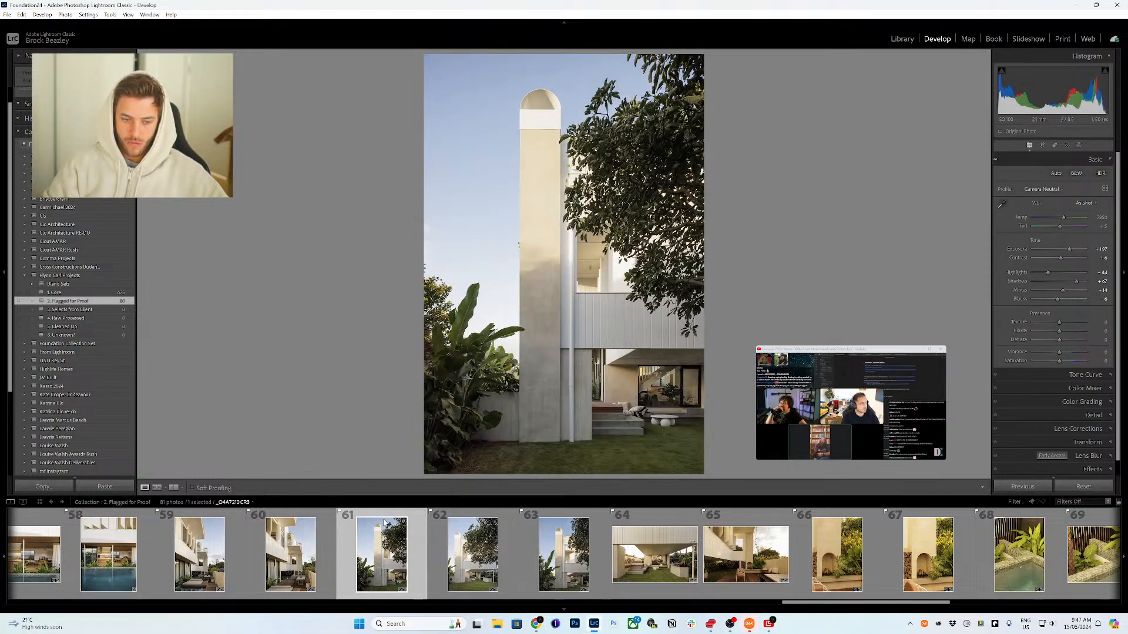
{"action": "key", "text": "Delete"}
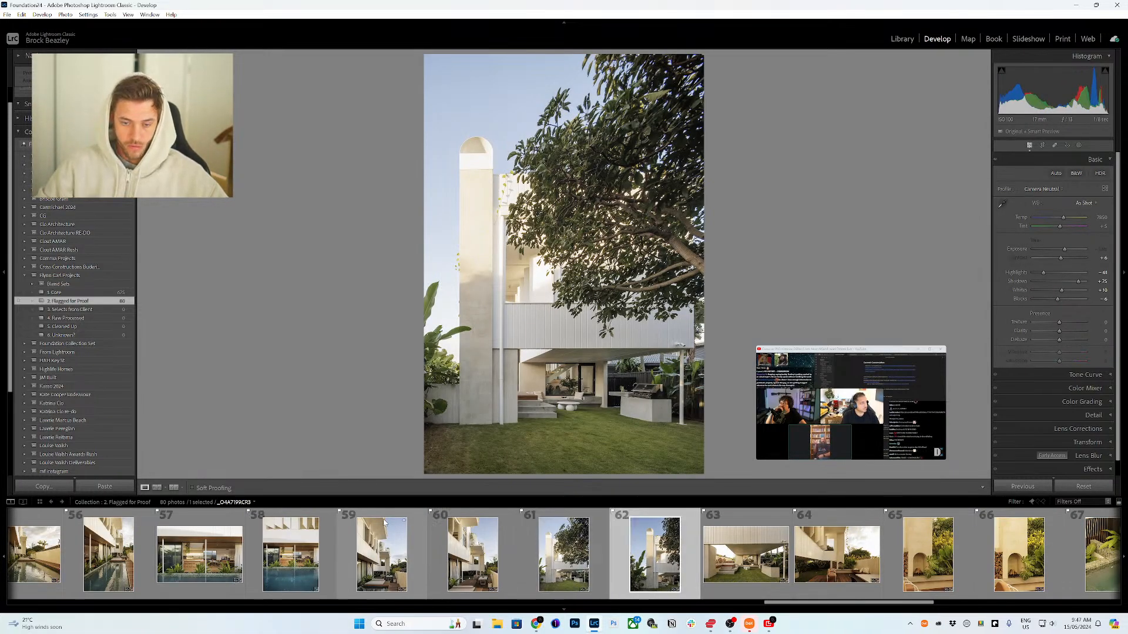
Step: Step through photos 63 to 69 to review their tone adjustments
{"action": "key", "text": "Right"}
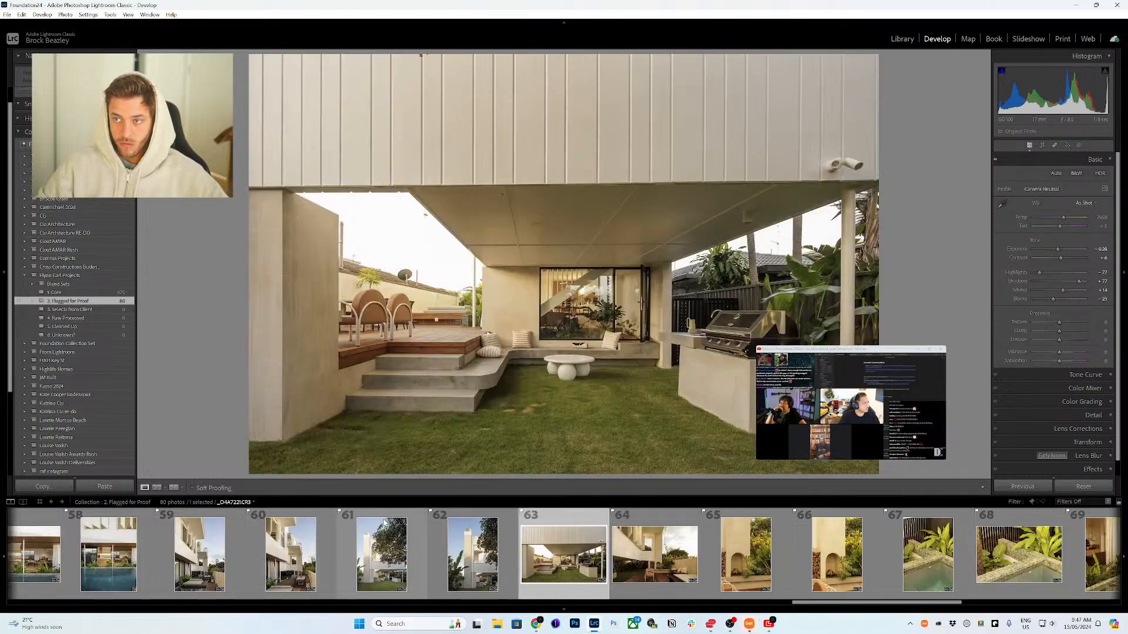
{"action": "key", "text": "Right"}
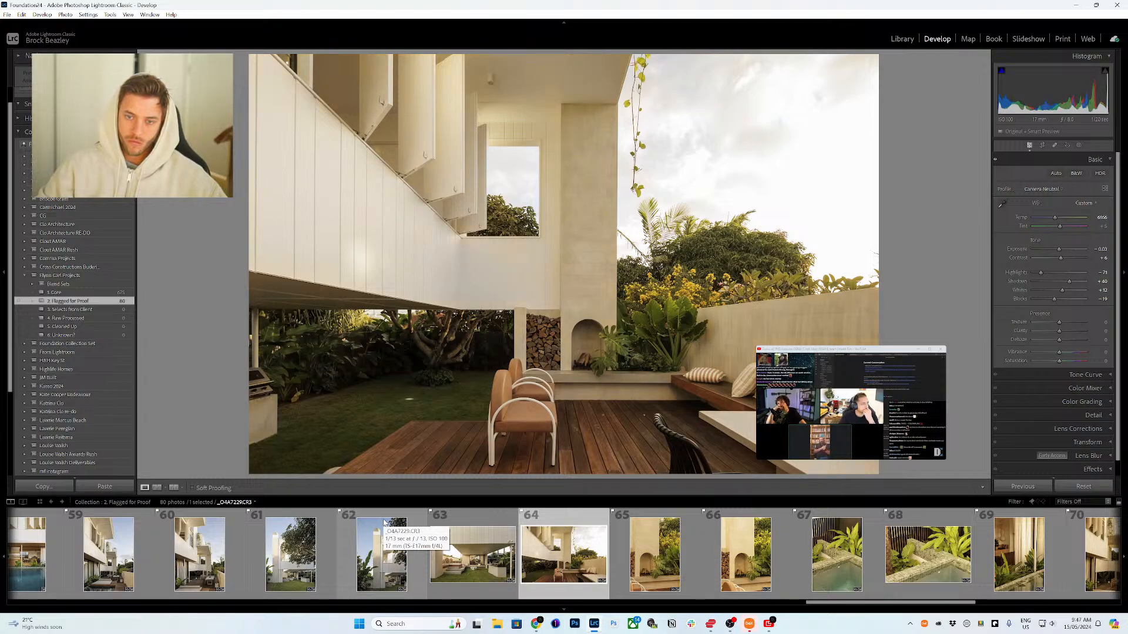
{"action": "key", "text": "Right"}
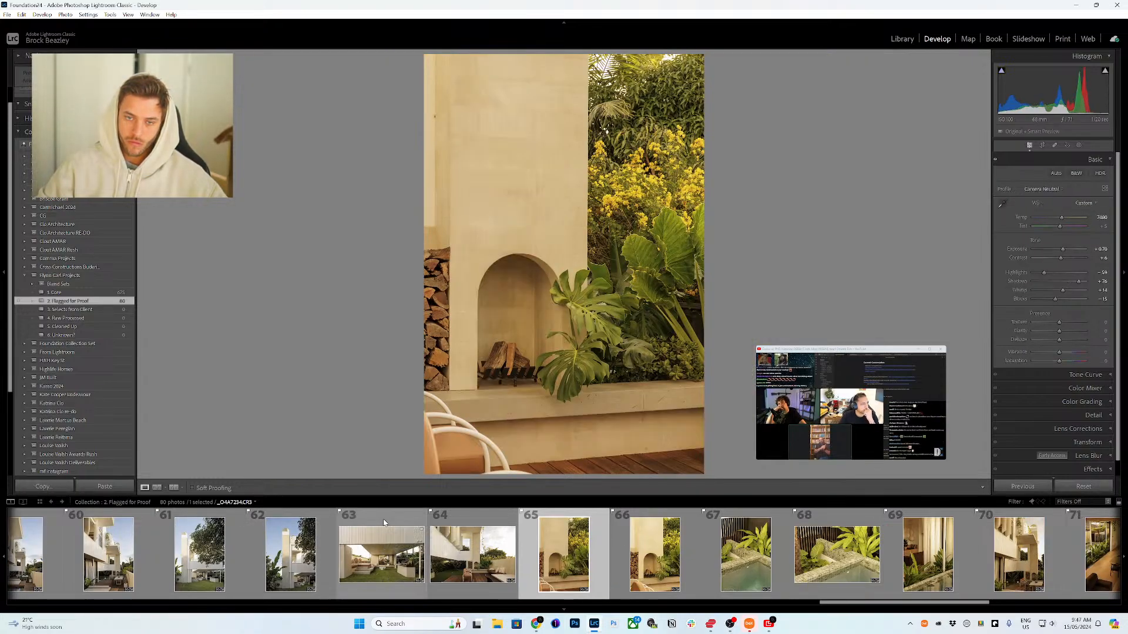
{"action": "key", "text": "Right"}
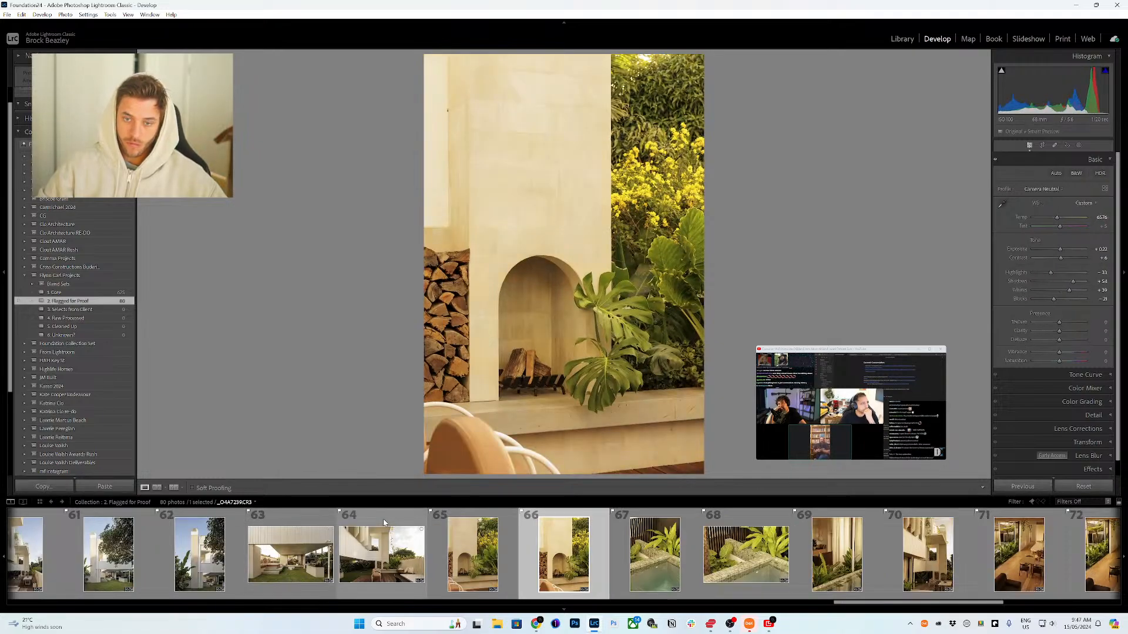
{"action": "key", "text": "Right"}
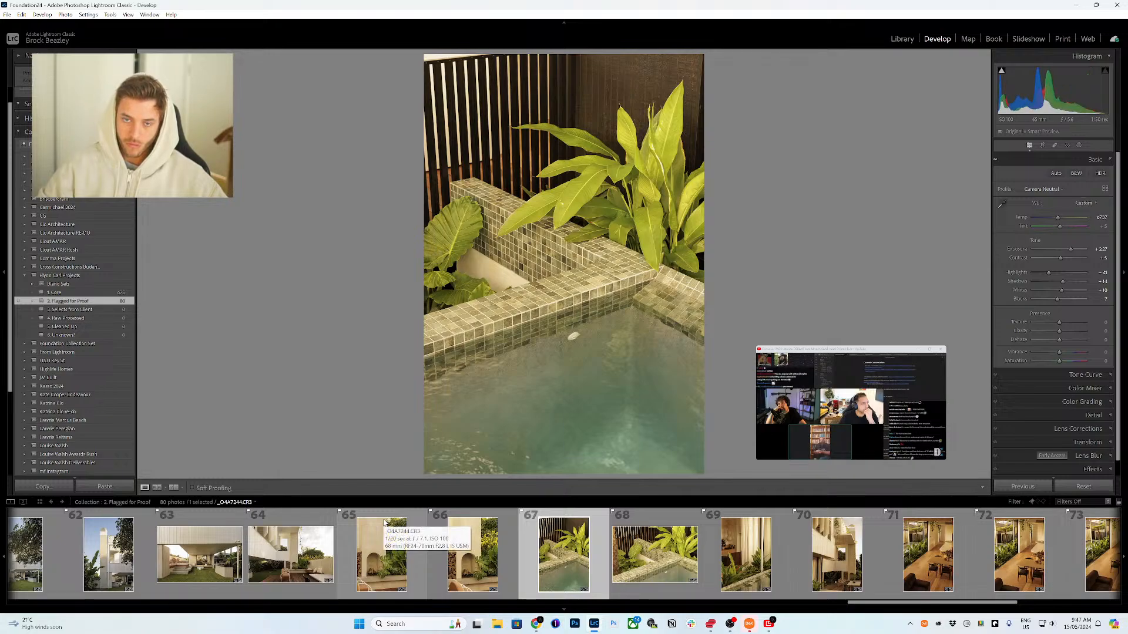
{"action": "key", "text": "Right"}
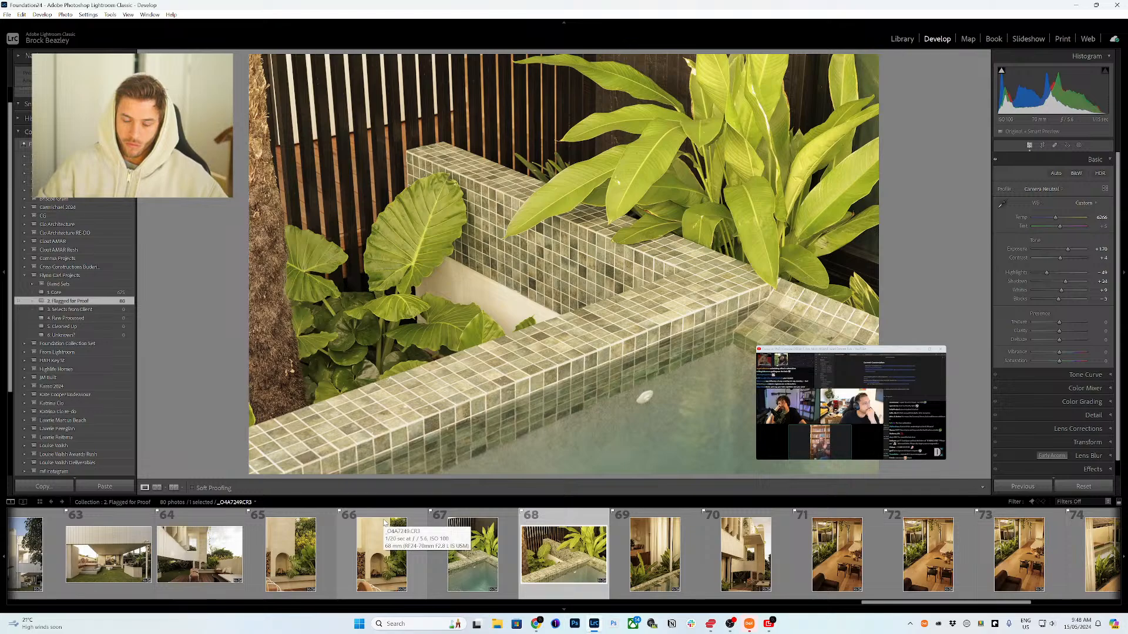
{"action": "key", "text": "Right"}
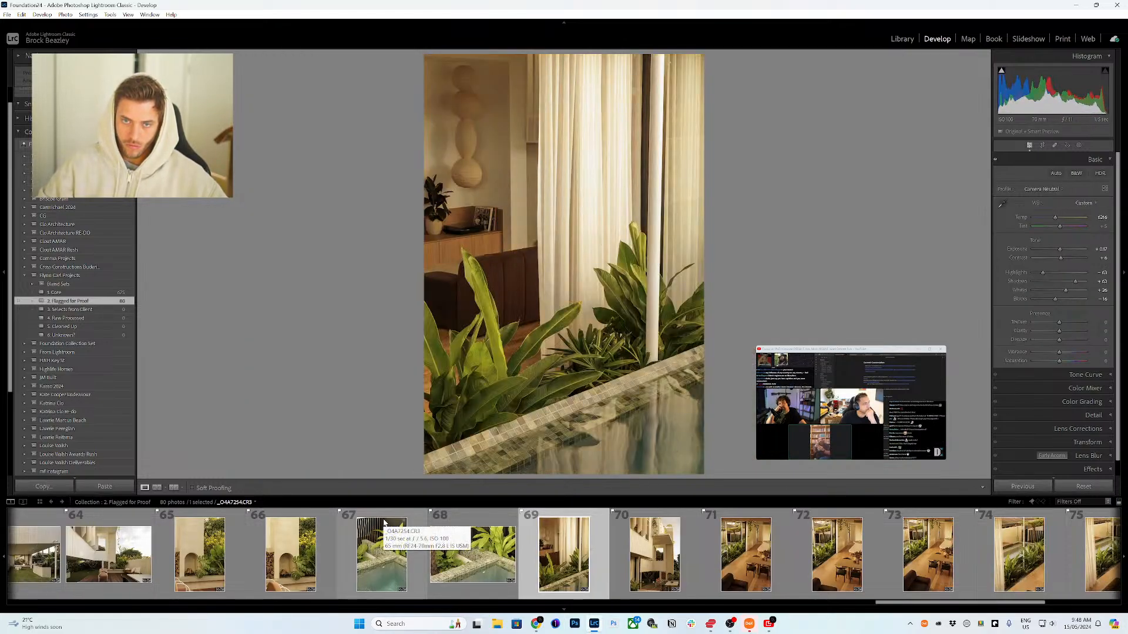
Step: Move to photo 70, the balcony exterior, and lower its white balance temperature by one small increment
{"action": "key", "text": "Right"}
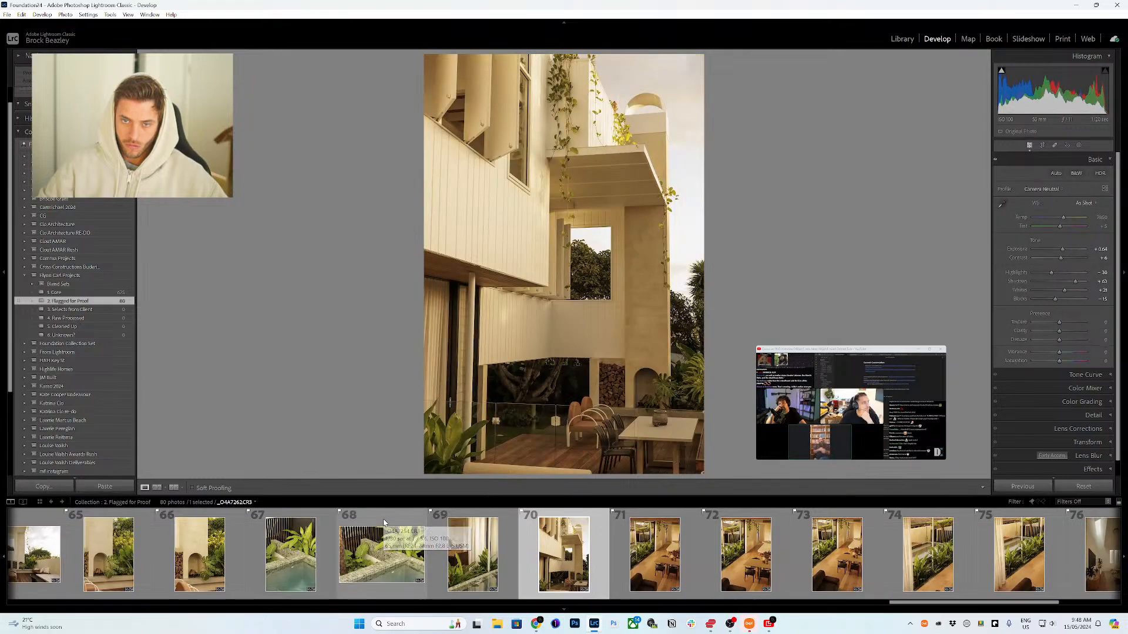
{"action": "key", "text": "minus"}
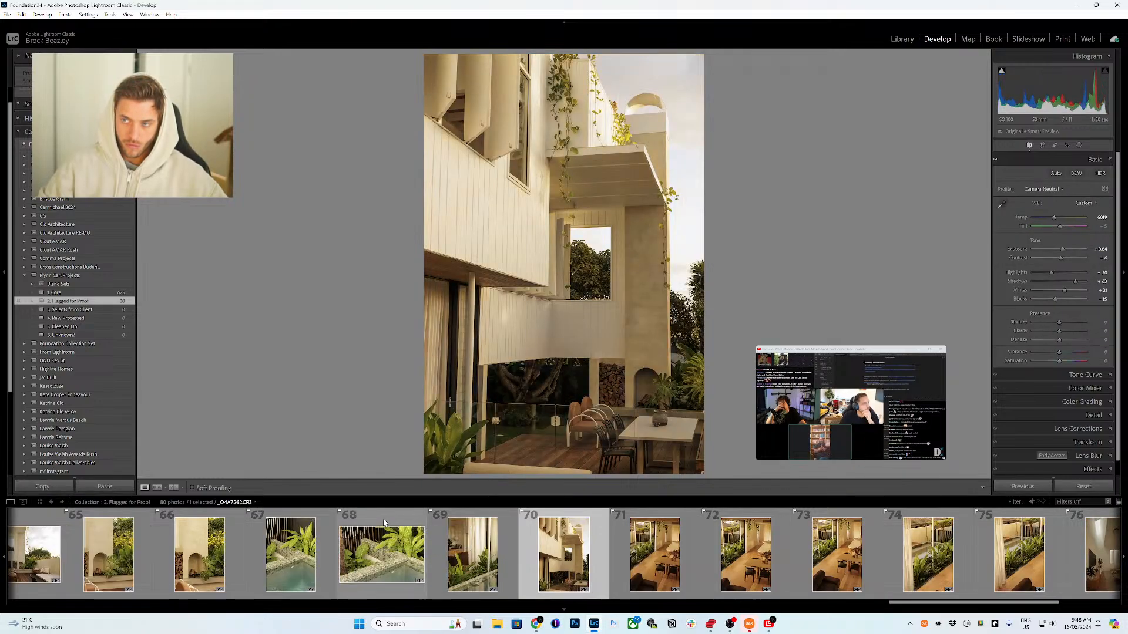
Step: Remove photos 73 and 74, the dining area and the poolside plants, from the collection
{"action": "key", "text": "Right"}
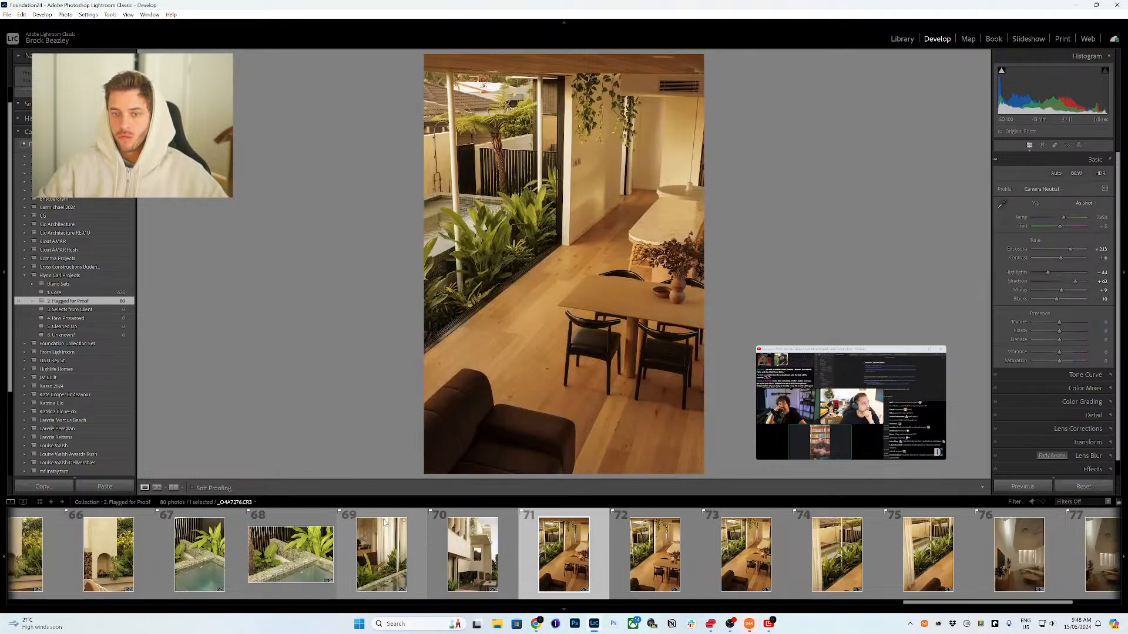
{"action": "key", "text": "Right"}
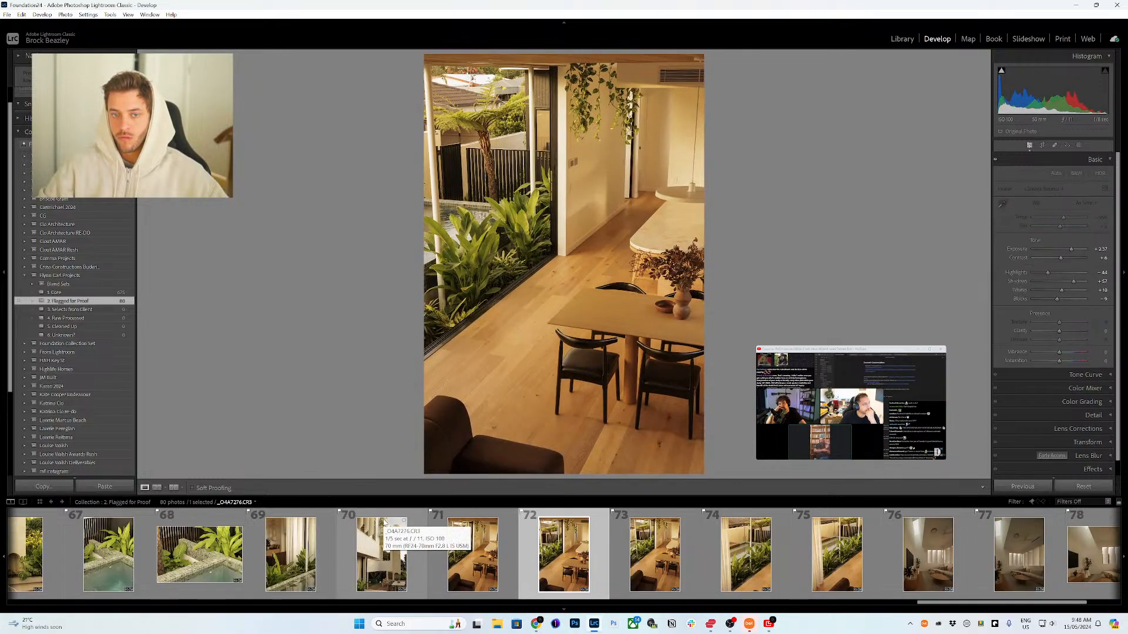
{"action": "key", "text": "Right"}
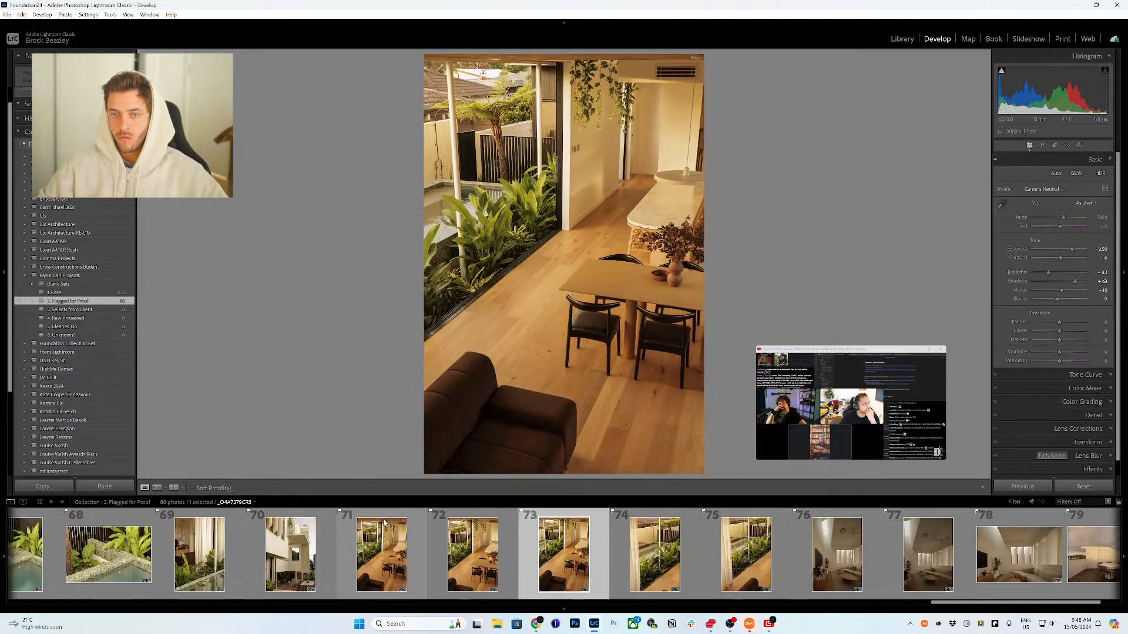
{"action": "key", "text": "Delete"}
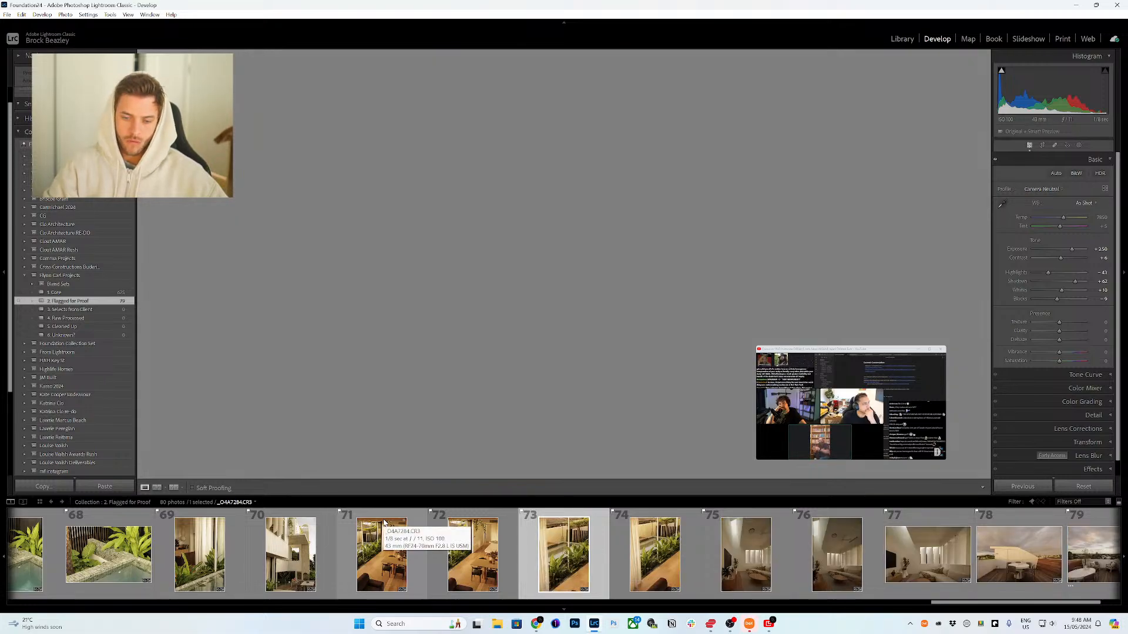
{"action": "key", "text": "Right"}
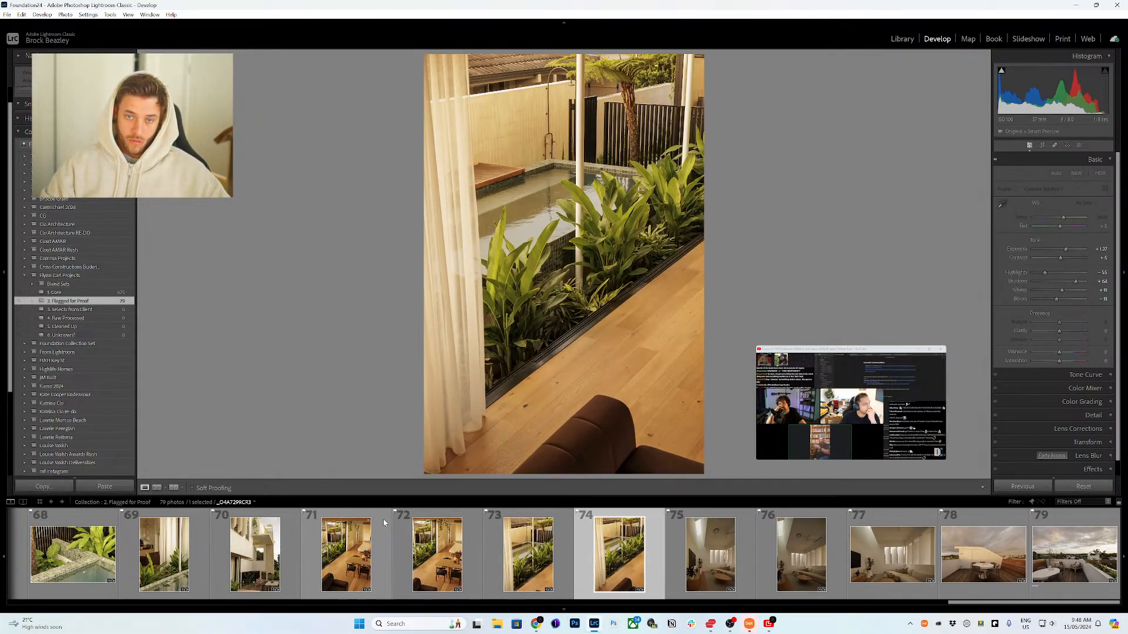
{"action": "key", "text": "Delete"}
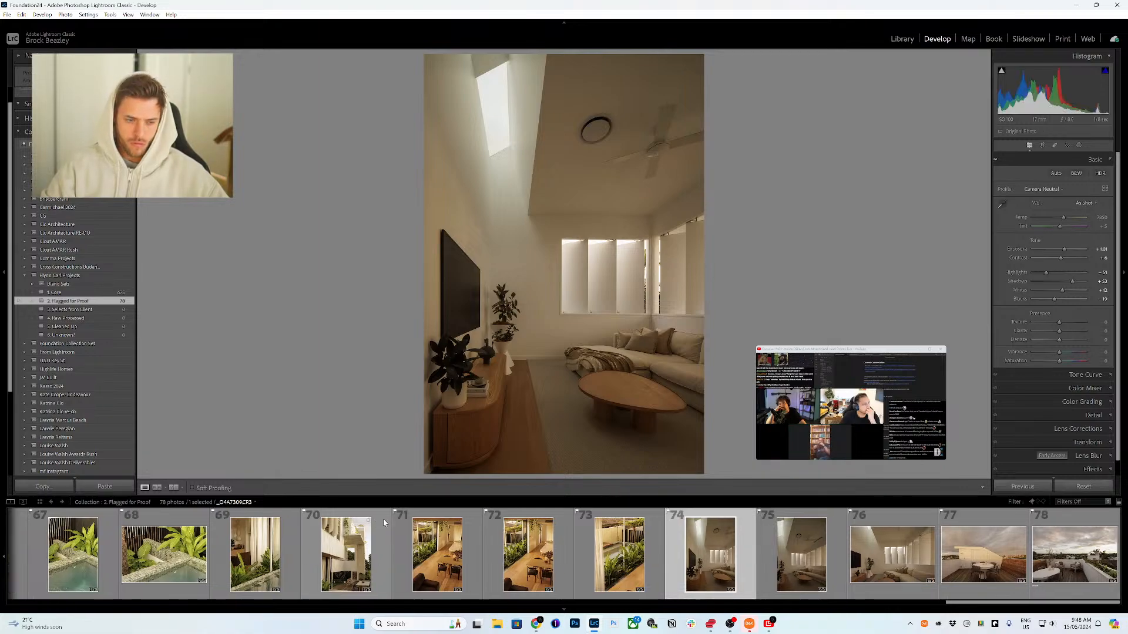
Step: Raise the exposure of photo 74, the living room with the skylight, by three small increments
{"action": "key", "text": "equal"}
{"action": "key", "text": "equal"}
{"action": "key", "text": "equal"}
{"action": "key", "text": "equal"}
{"action": "key", "text": "equal"}
{"action": "key", "text": "equal"}
{"action": "key", "text": "equal"}
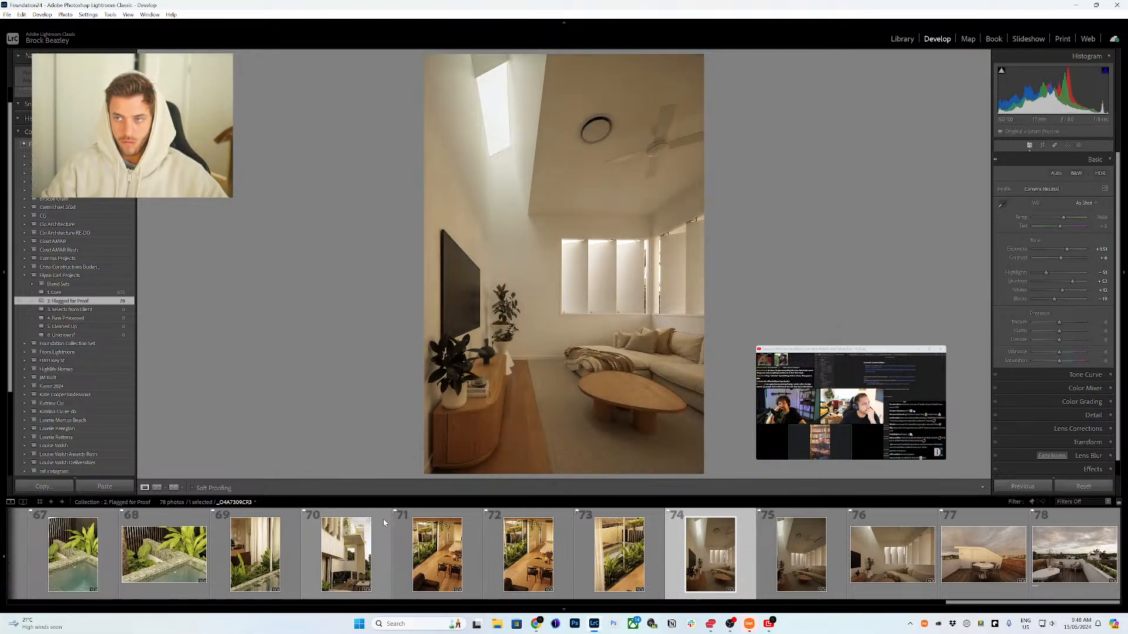
Step: Move to photo 76, the sofa beneath the shuttered windows, and raise its exposure by one small increment
{"action": "key", "text": "Right"}
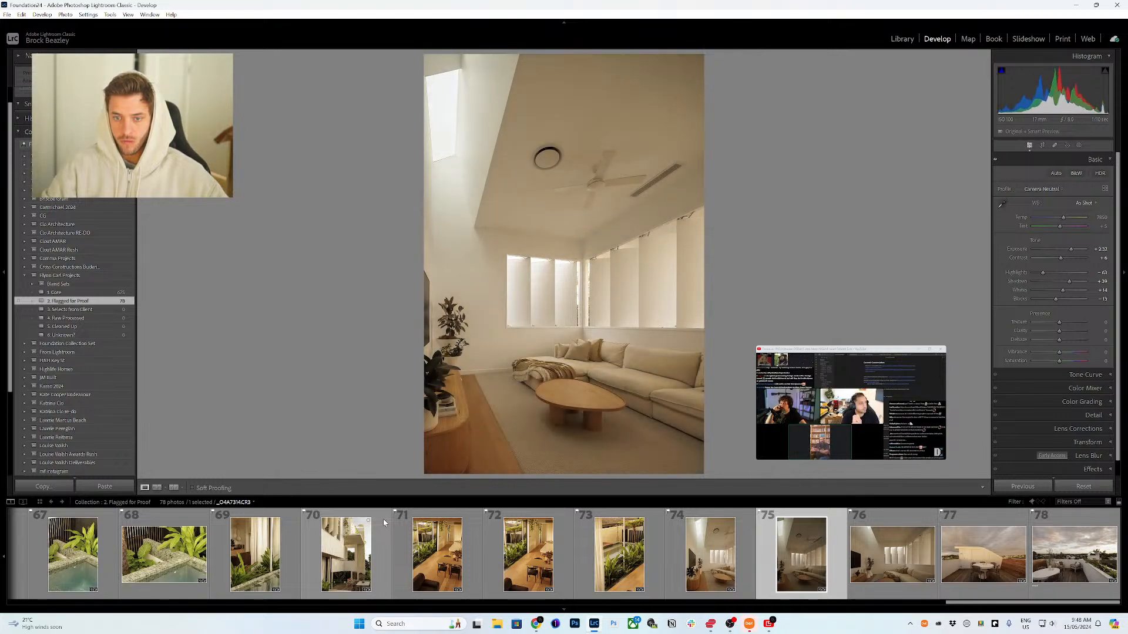
{"action": "key", "text": "Right"}
{"action": "key", "text": "equal"}
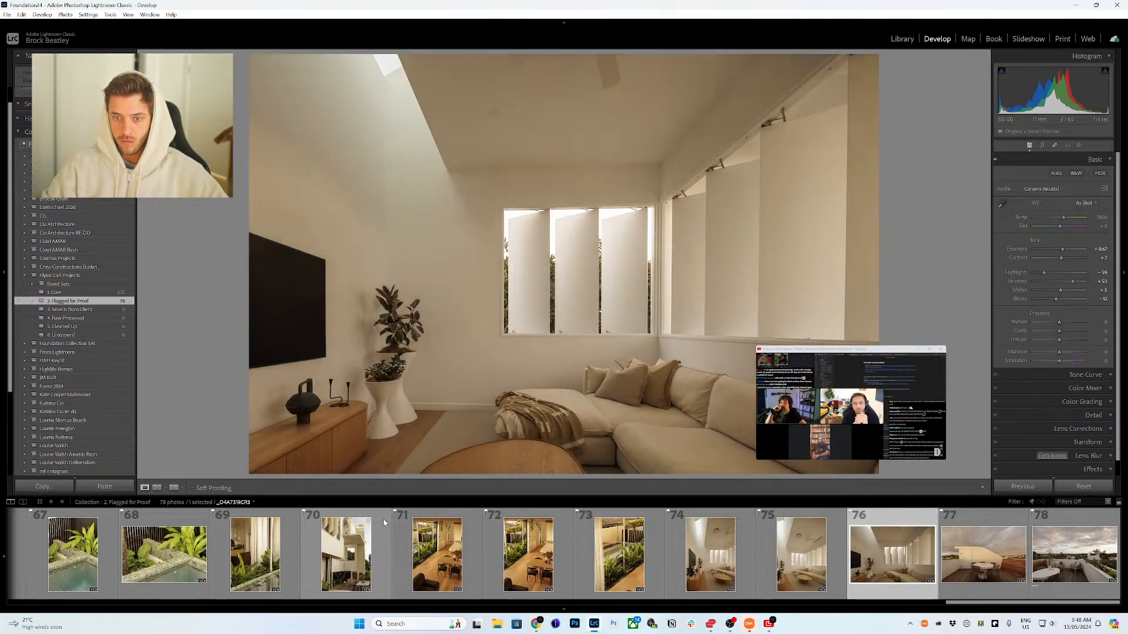
Step: Select all photos in the collection and open the Export dialog
{"action": "key", "text": "Right"}
{"action": "key", "text": "Right"}
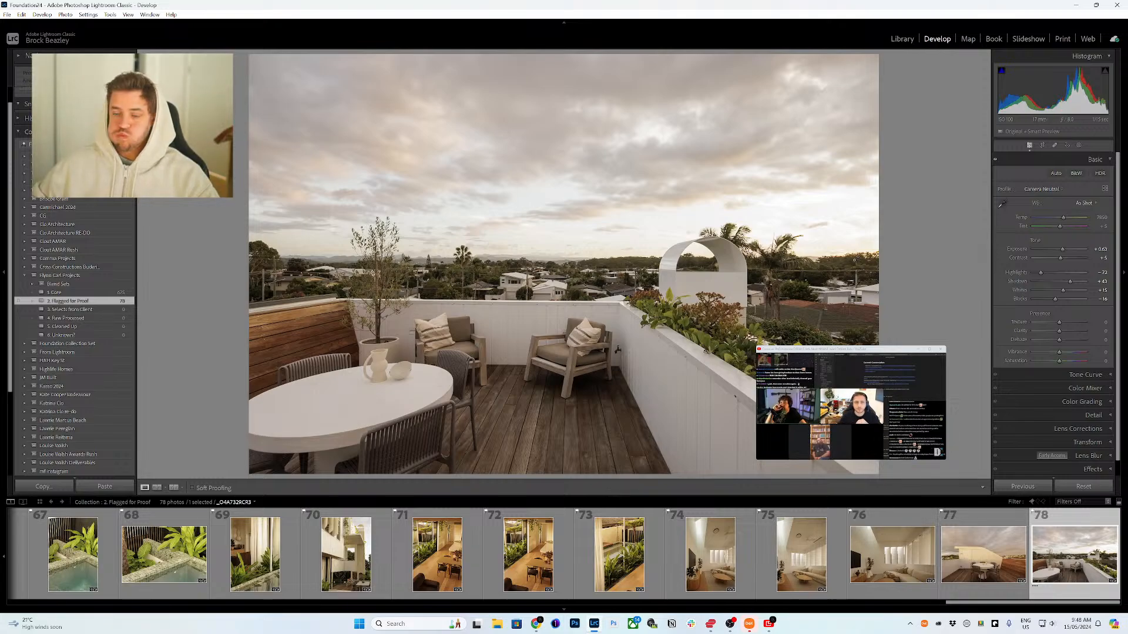
{"action": "scroll", "coordinate": [615, 545], "scroll_direction": "up", "scroll_amount": 10}
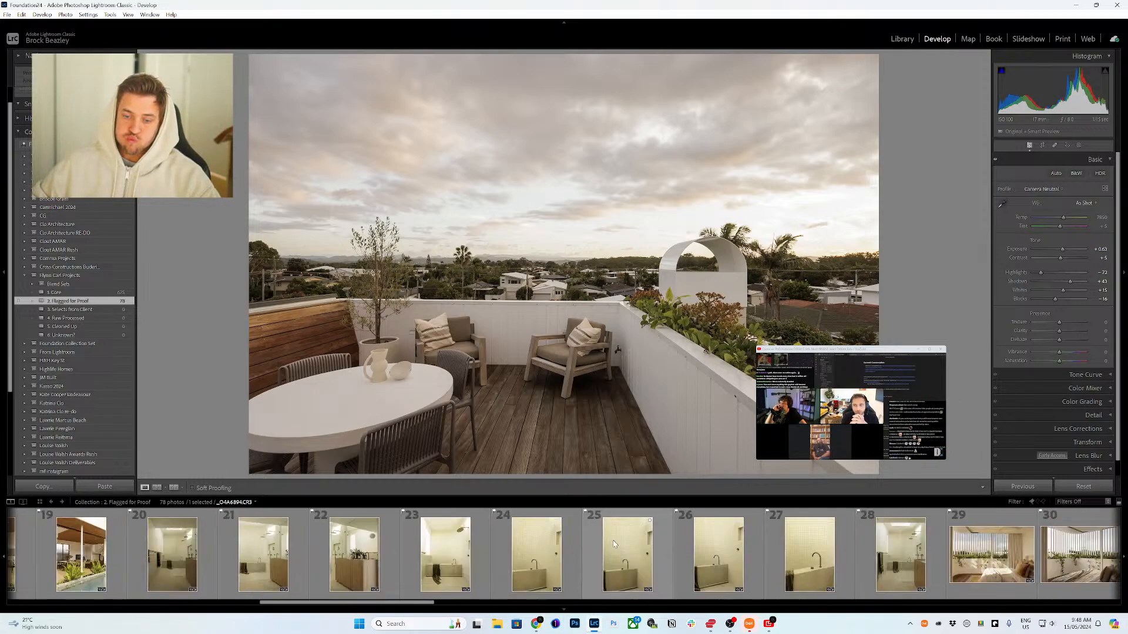
{"action": "key", "text": "ctrl+a"}
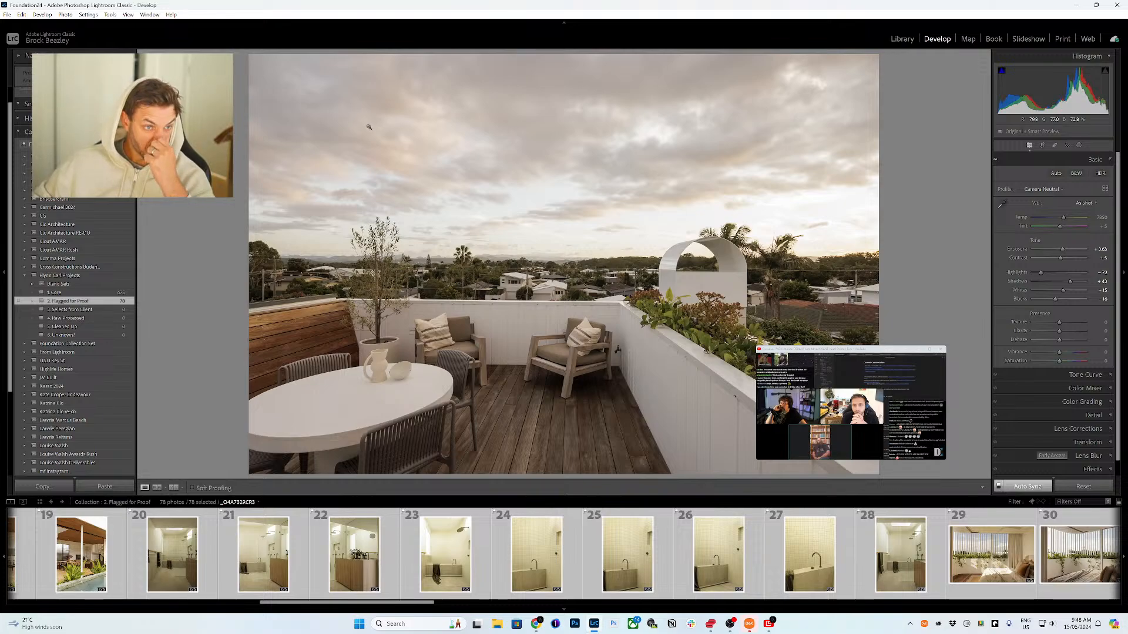
{"action": "key", "text": "ctrl+shift+e"}
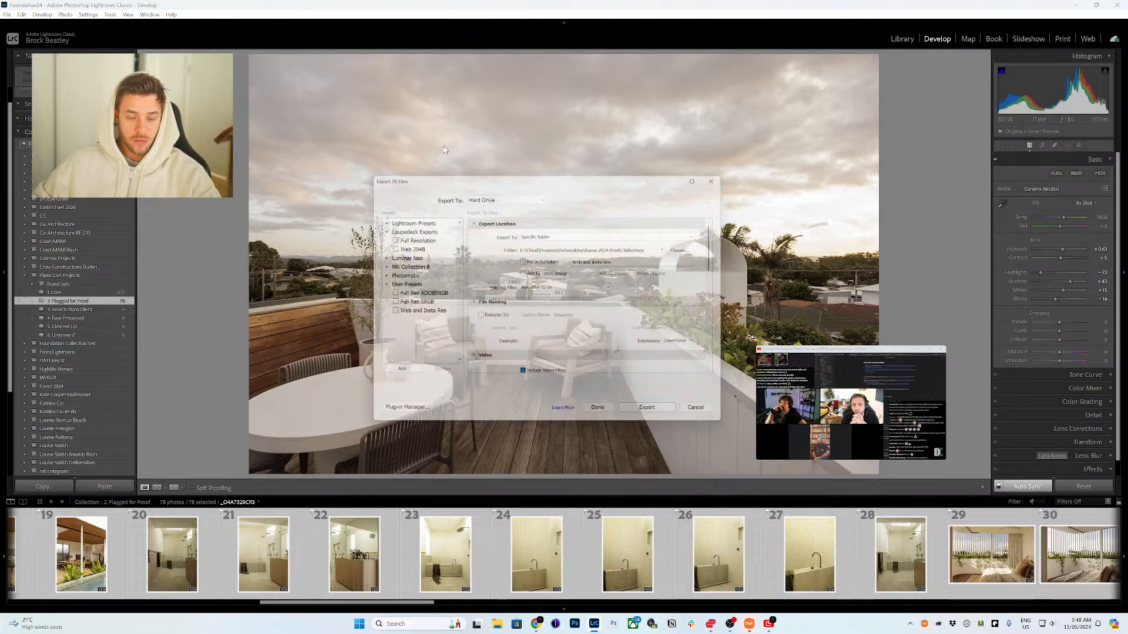
Step: Set the export destination to a new Deliverables subfolder named with the client's name followed by 'Proofs Selections'
{"action": "left_click", "coordinate": [691, 248]}
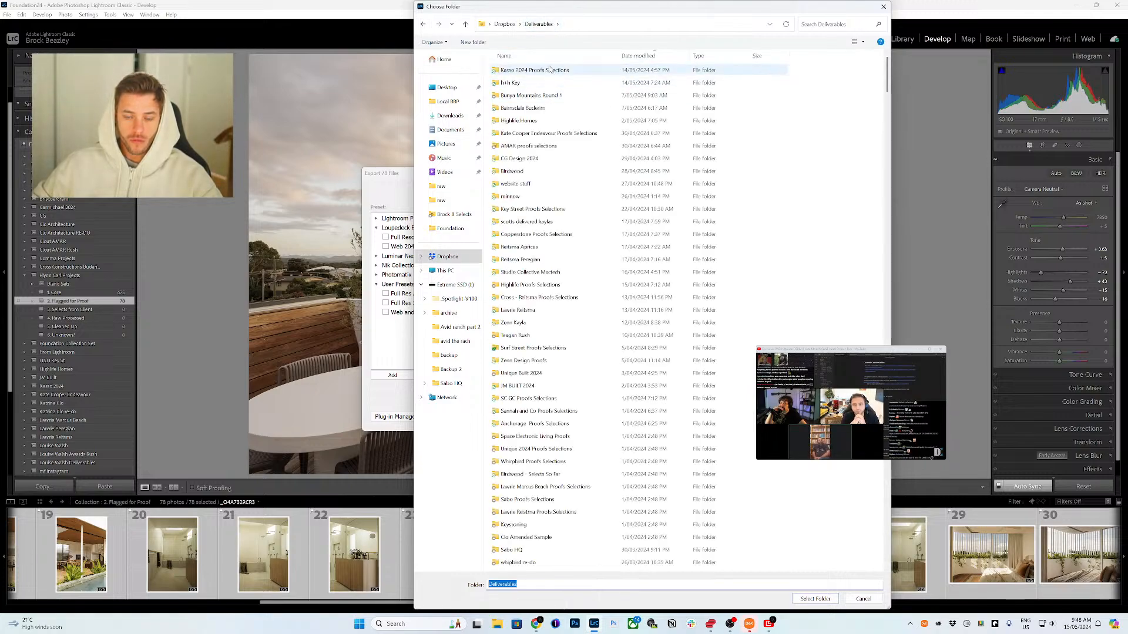
{"action": "key", "text": "ctrl+shift+n"}
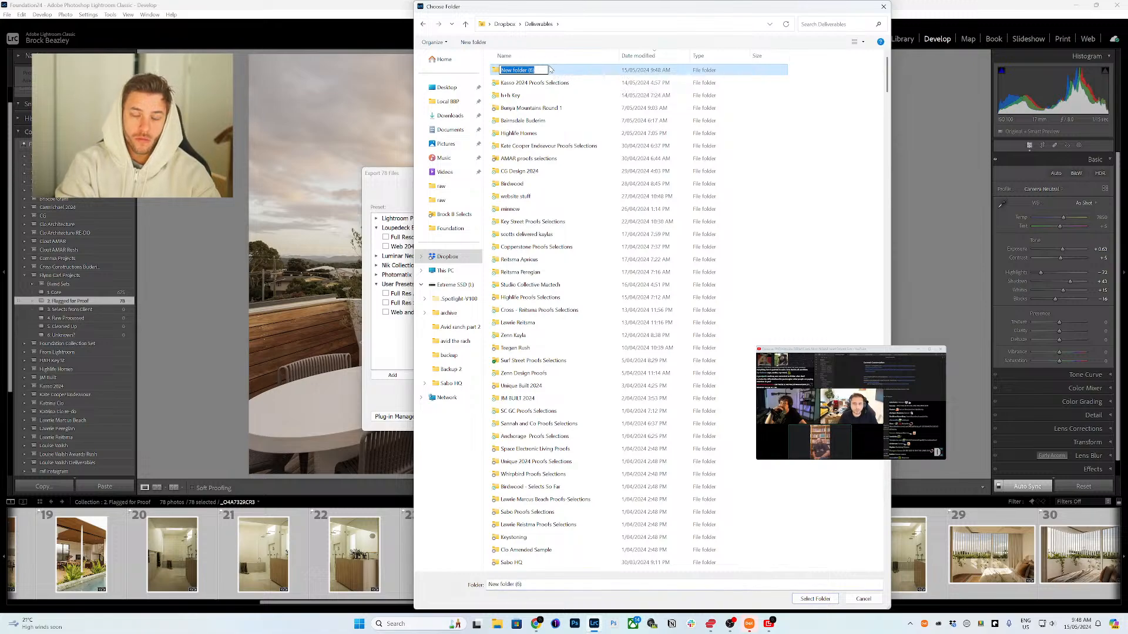
{"action": "type", "text": "Fl"}
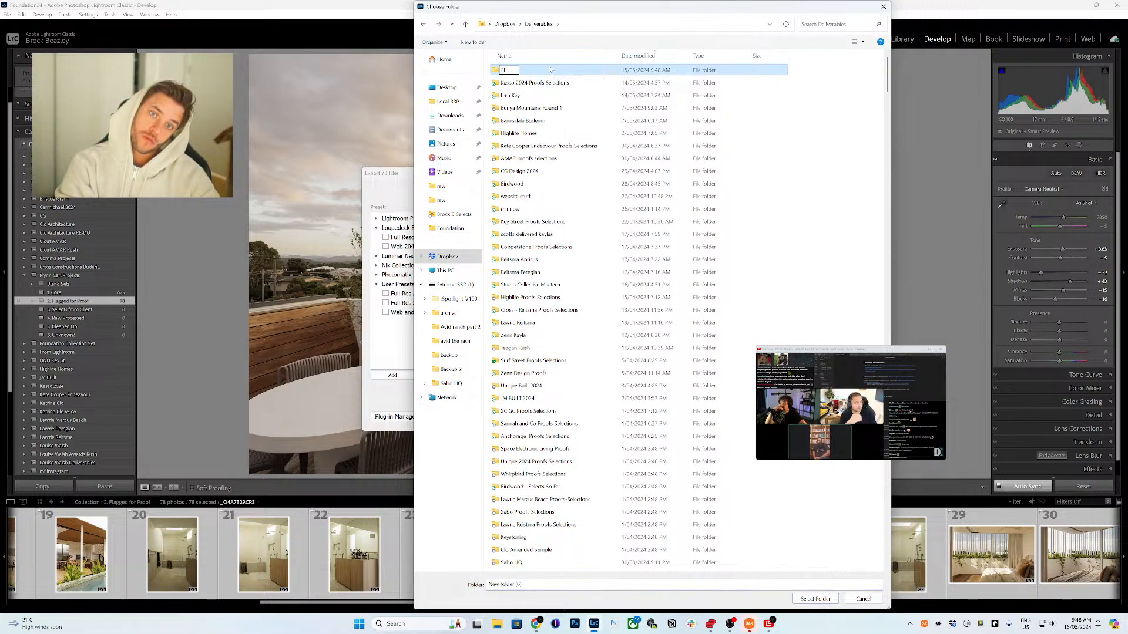
{"action": "type", "text": "ynn"}
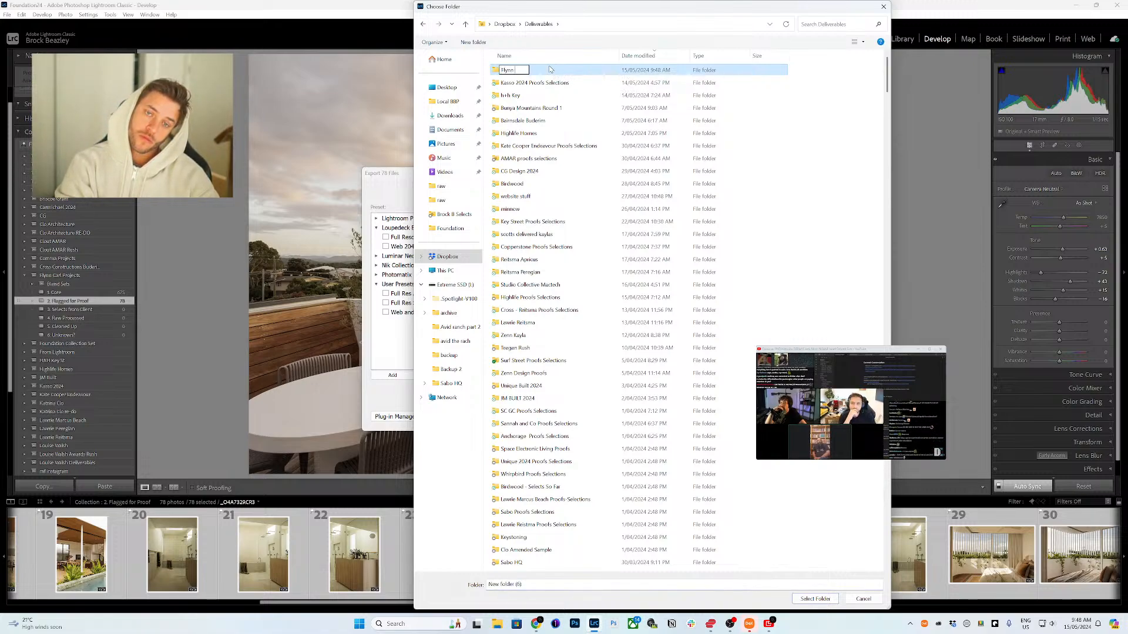
{"action": "type", "text": " Proofs S"}
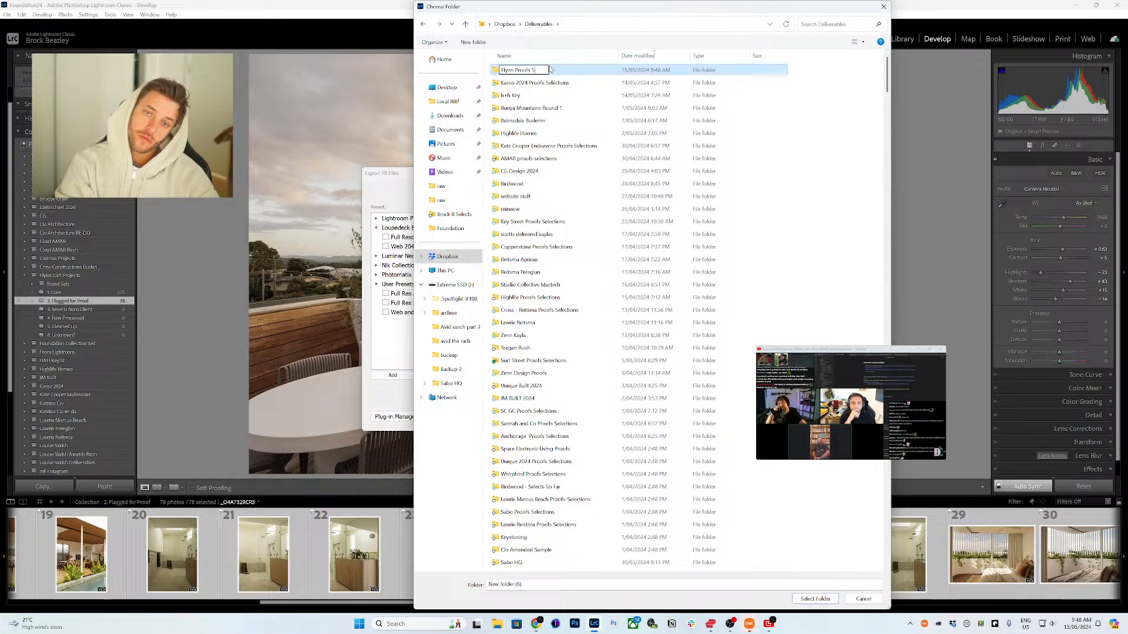
{"action": "type", "text": "elections"}
{"action": "key", "text": "Return"}
{"action": "key", "text": "Return"}
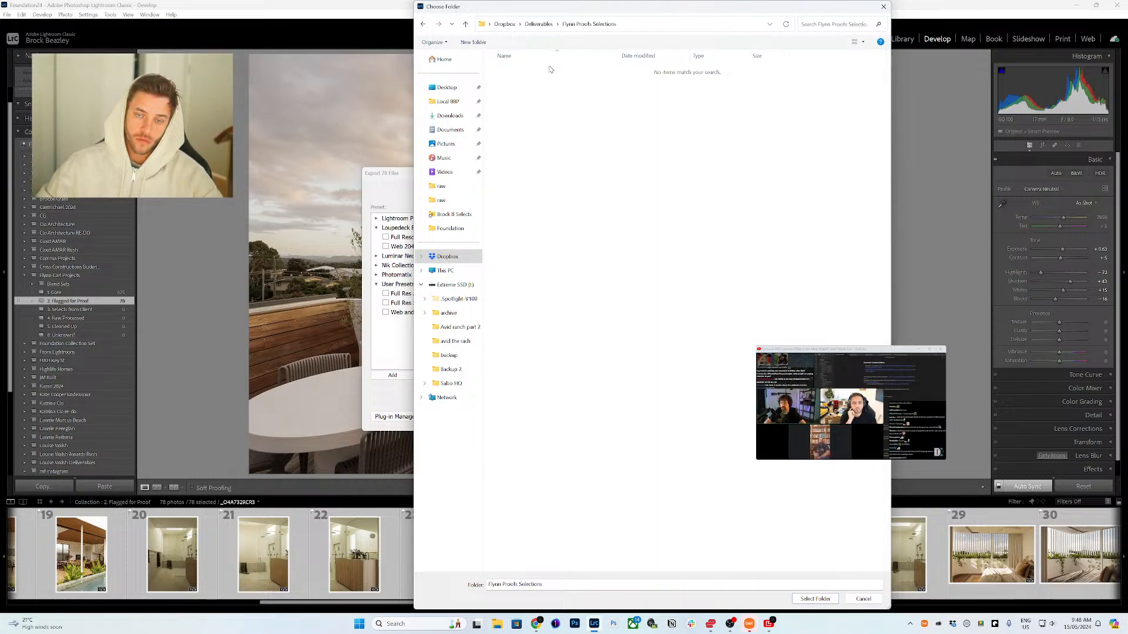
{"action": "left_click", "coordinate": [814, 599]}
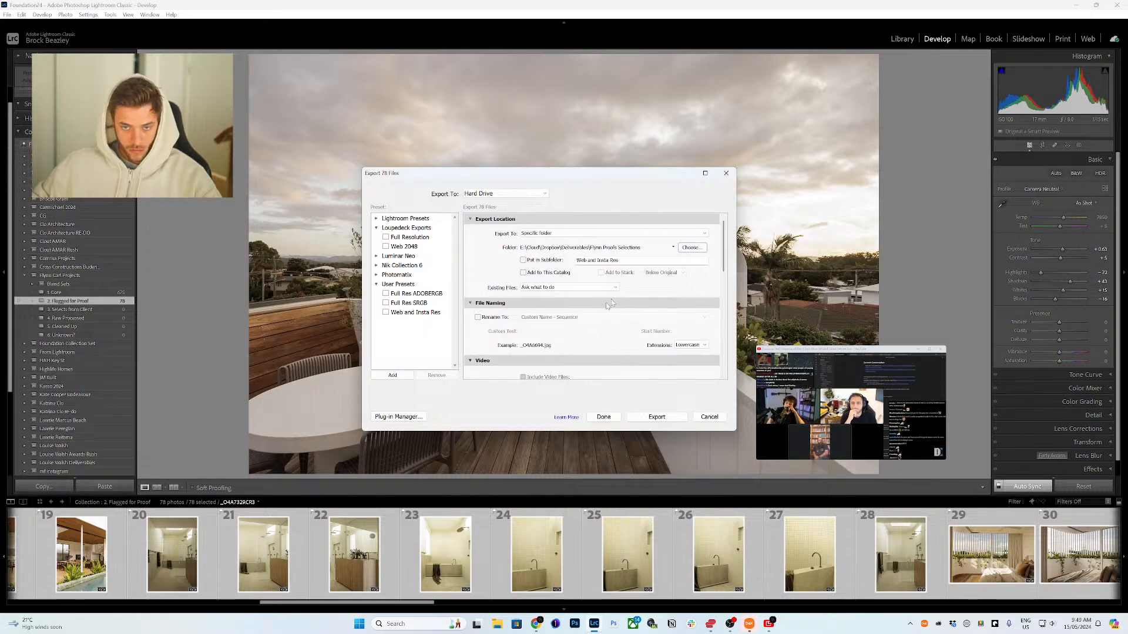
Step: Scroll through the remaining export settings and start the export of the selected photos
{"action": "scroll", "coordinate": [721, 282], "scroll_direction": "down", "scroll_amount": 3}
{"action": "left_click_drag", "start_coordinate": [722, 283], "coordinate": [719, 366]}
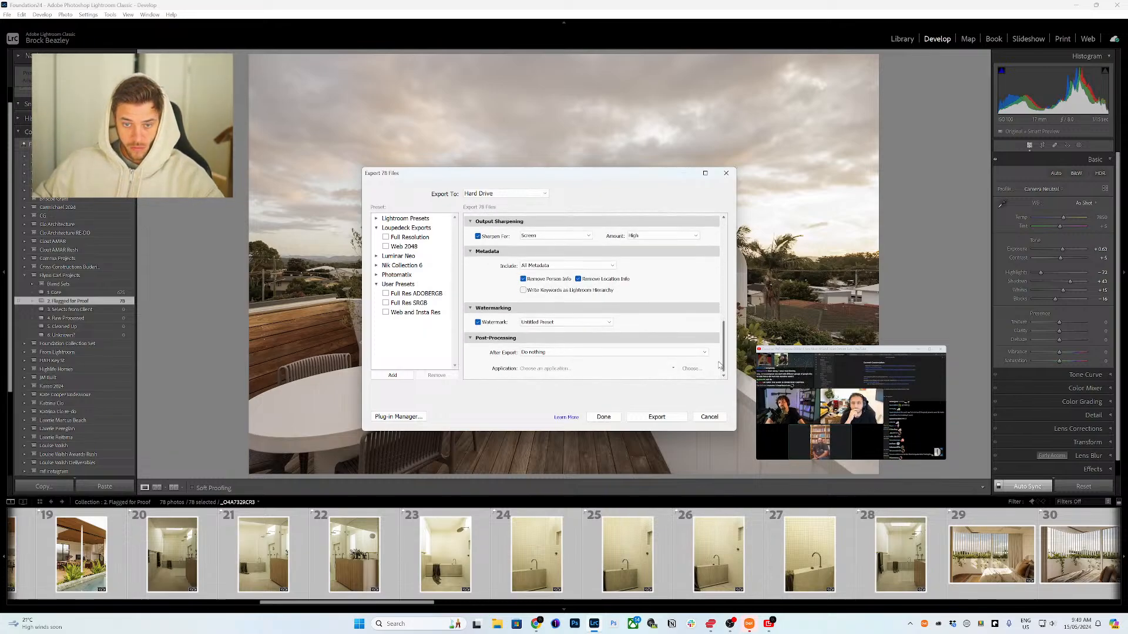
{"action": "left_click", "coordinate": [657, 417]}
Step: Open the Dropbox Deliverables folder and the client's Proofs Selections folder in File Explorer
{"action": "left_click", "coordinate": [953, 624]}
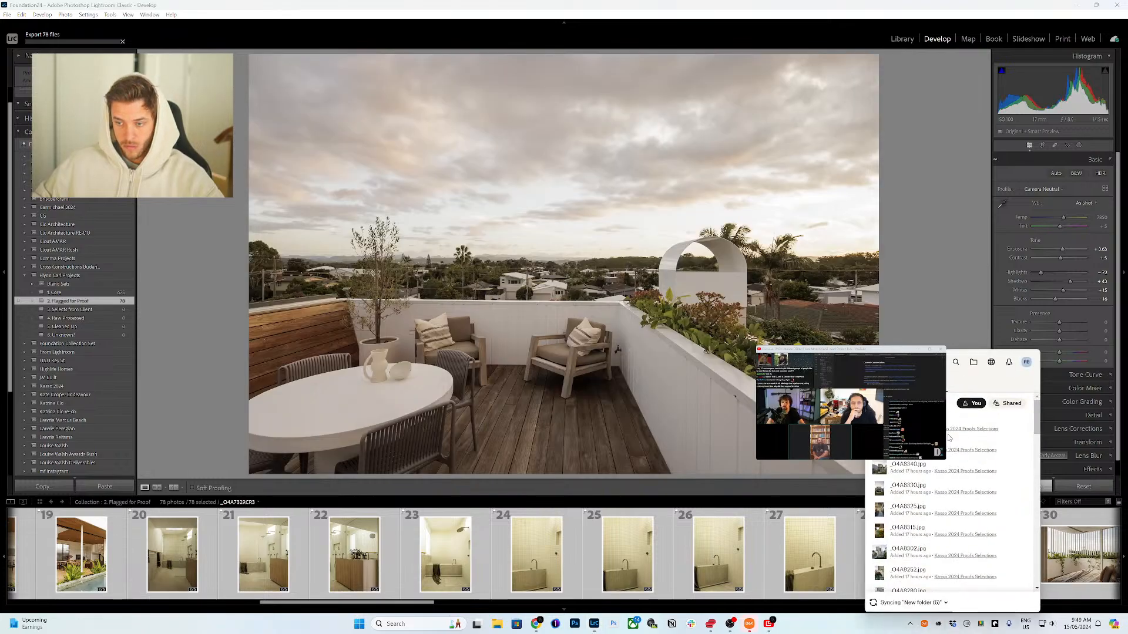
{"action": "left_click", "coordinate": [973, 361]}
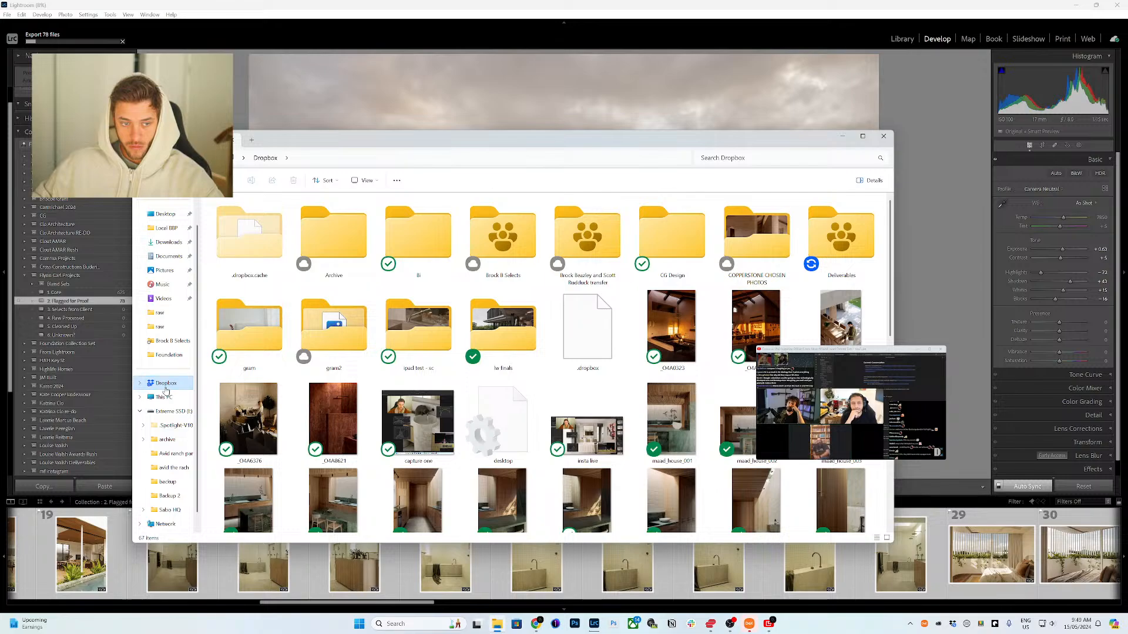
{"action": "left_click", "coordinate": [841, 235]}
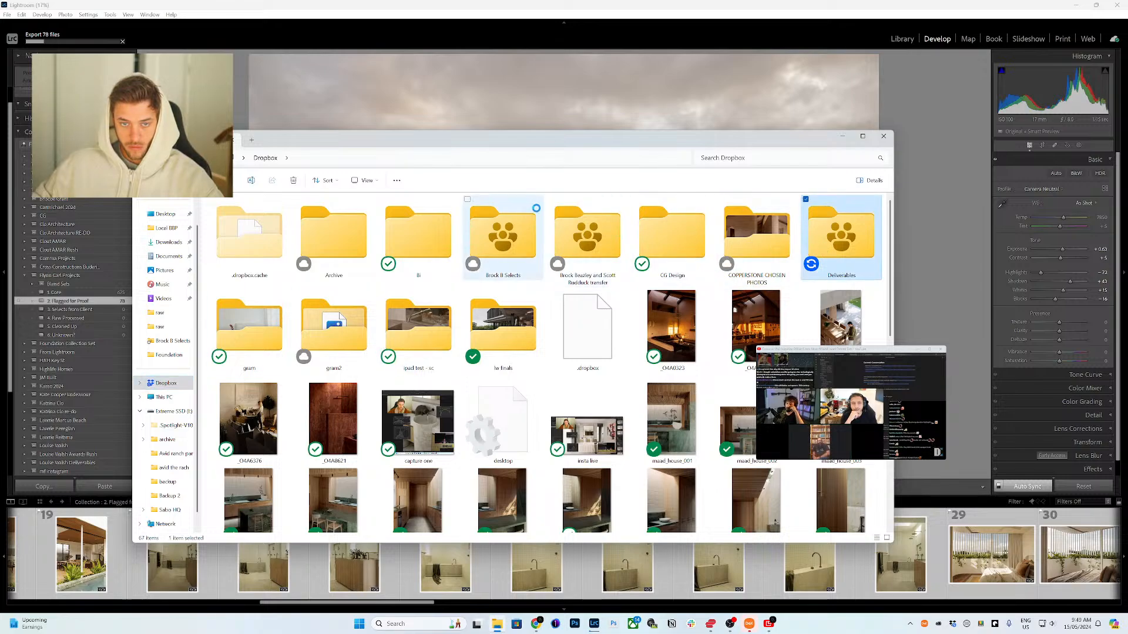
{"action": "key", "text": "Return"}
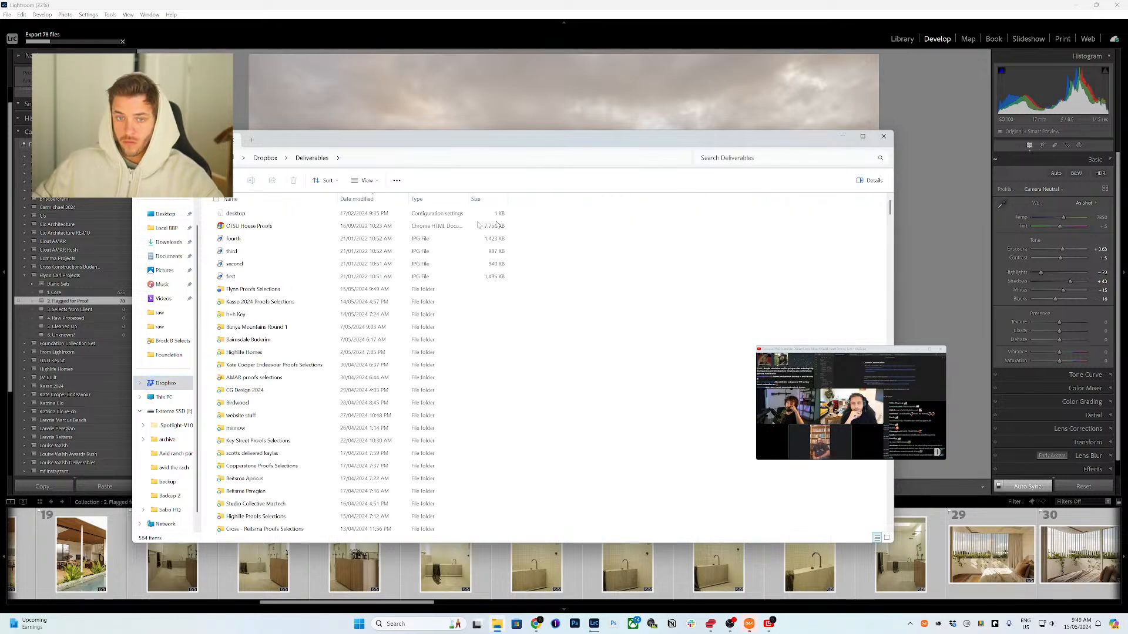
{"action": "double_click", "coordinate": [294, 289]}
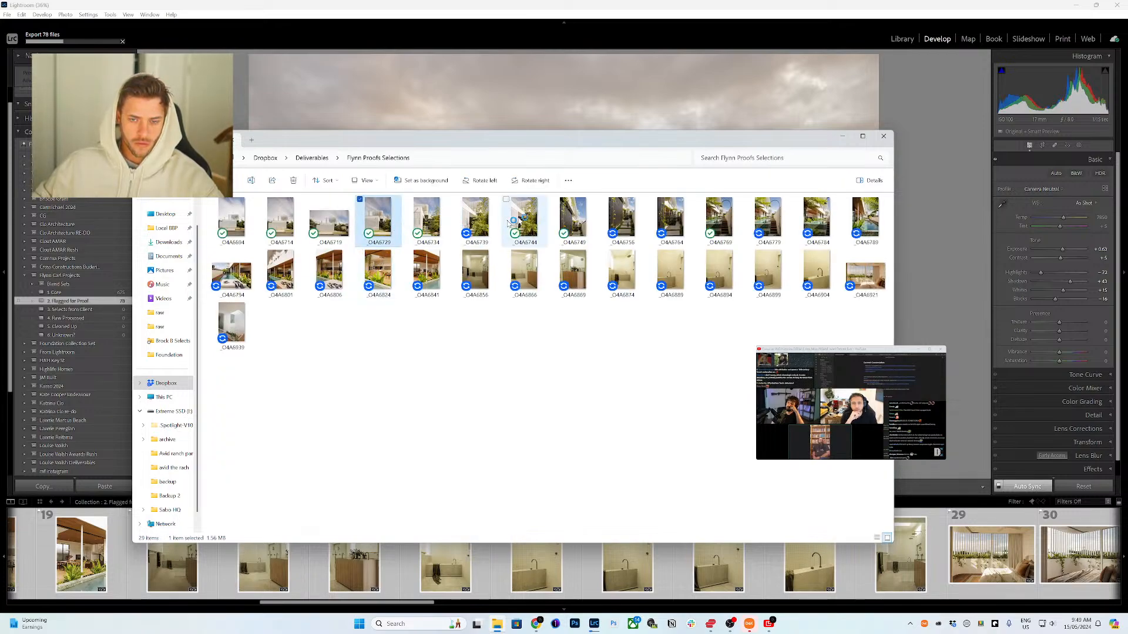
Step: Preview one exported proof image, then close the image viewer and the file window
{"action": "double_click", "coordinate": [534, 215]}
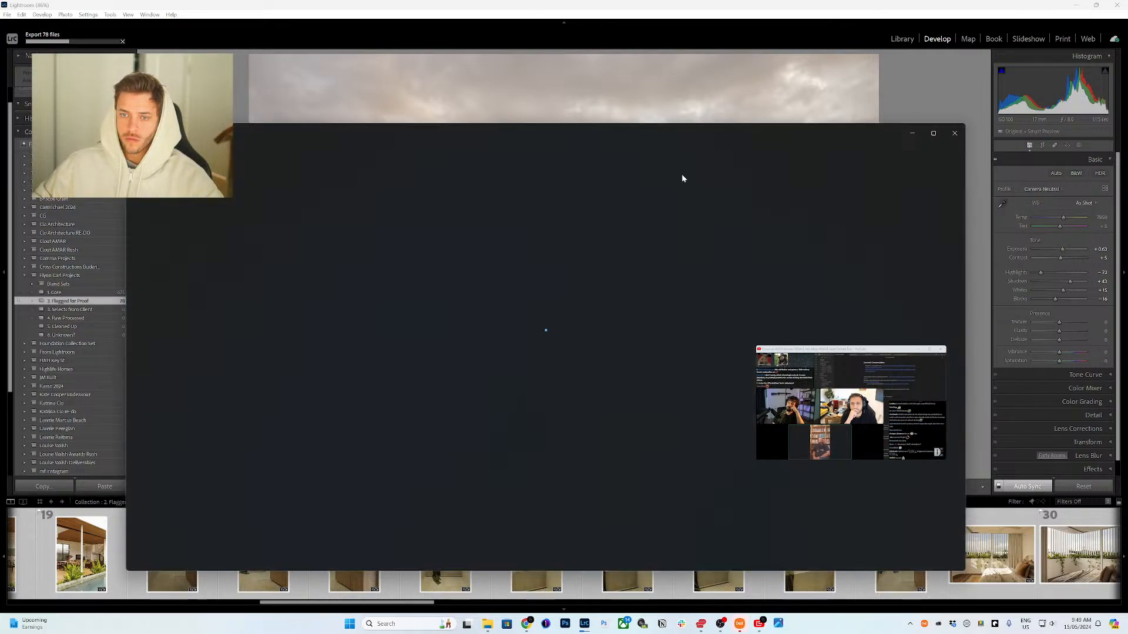
{"action": "left_click", "coordinate": [951, 141]}
{"action": "left_click", "coordinate": [885, 136]}
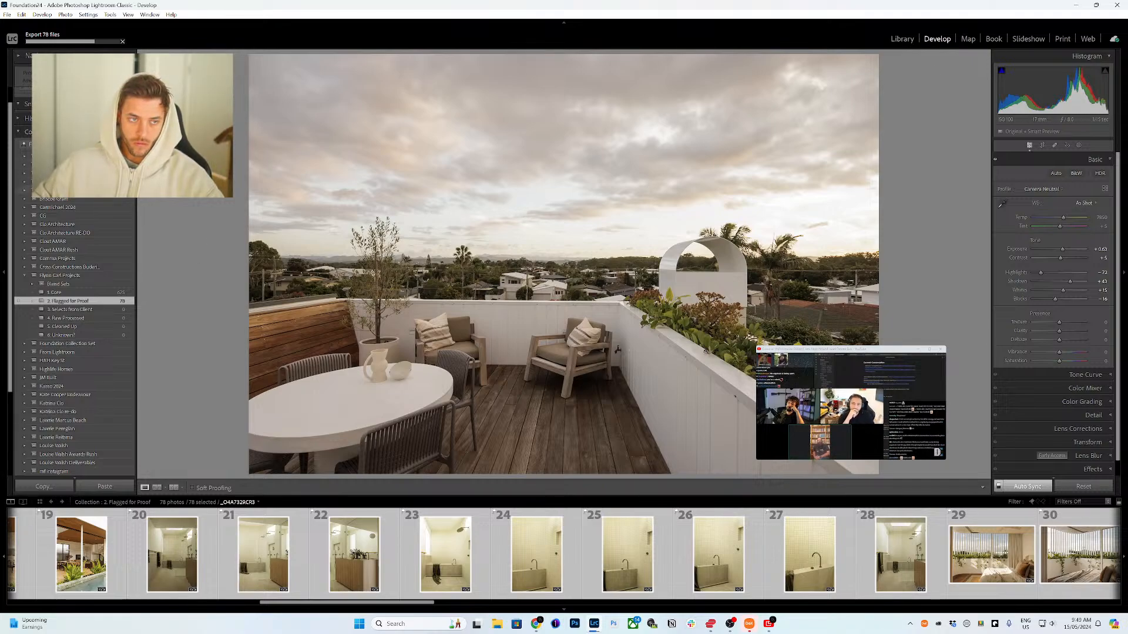
Step: Switch to the Library grid and browse through all photographs in the catalog
{"action": "scroll", "coordinate": [106, 205], "scroll_direction": "up", "scroll_amount": 1}
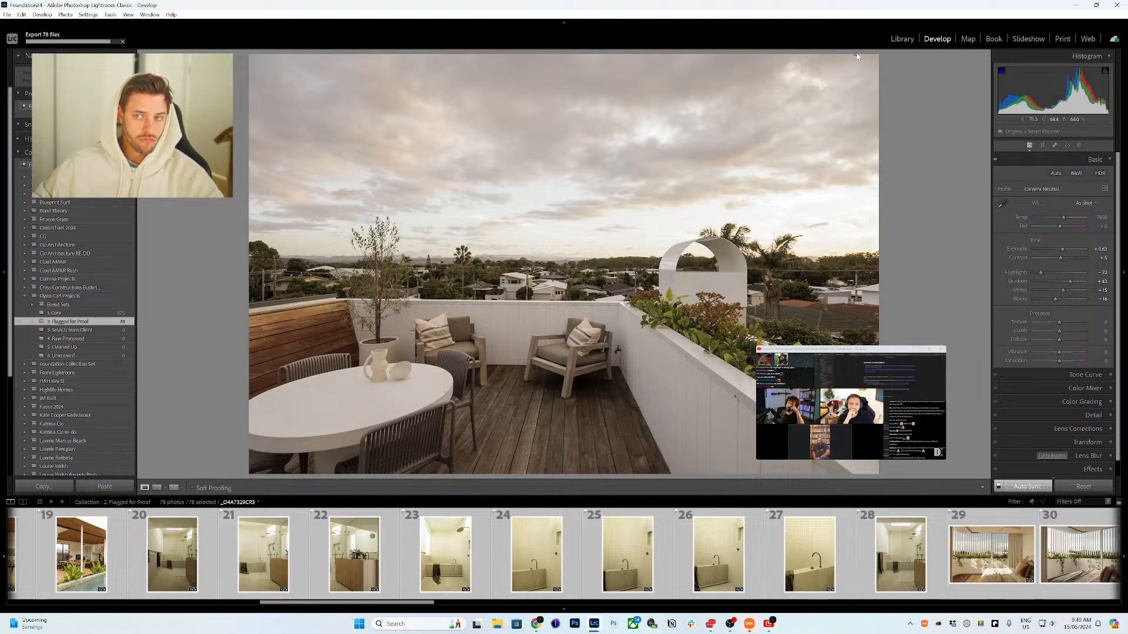
{"action": "left_click", "coordinate": [900, 40]}
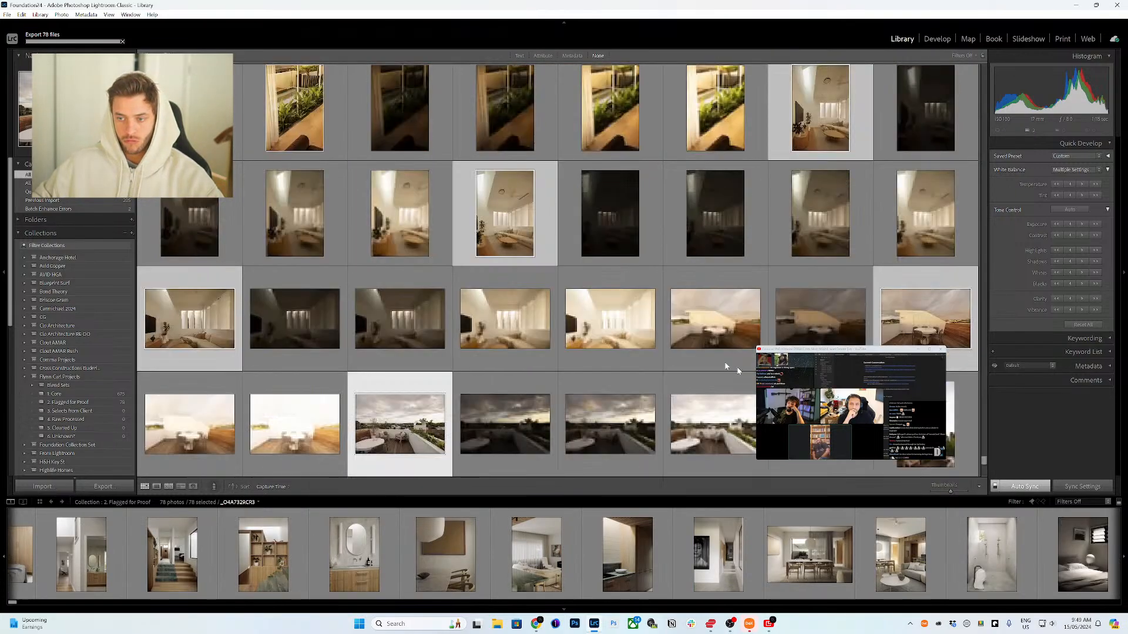
{"action": "scroll", "coordinate": [730, 368], "scroll_direction": "down", "scroll_amount": 5}
{"action": "left_click_drag", "start_coordinate": [985, 464], "coordinate": [985, 473]}
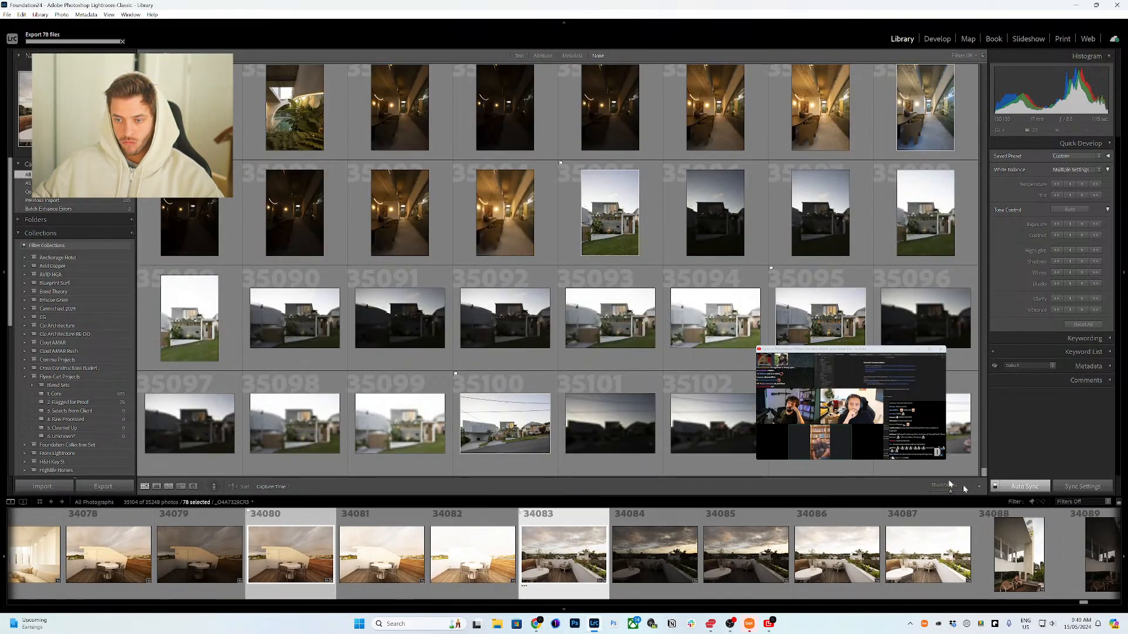
{"action": "scroll", "coordinate": [558, 264], "scroll_direction": "up", "scroll_amount": 3}
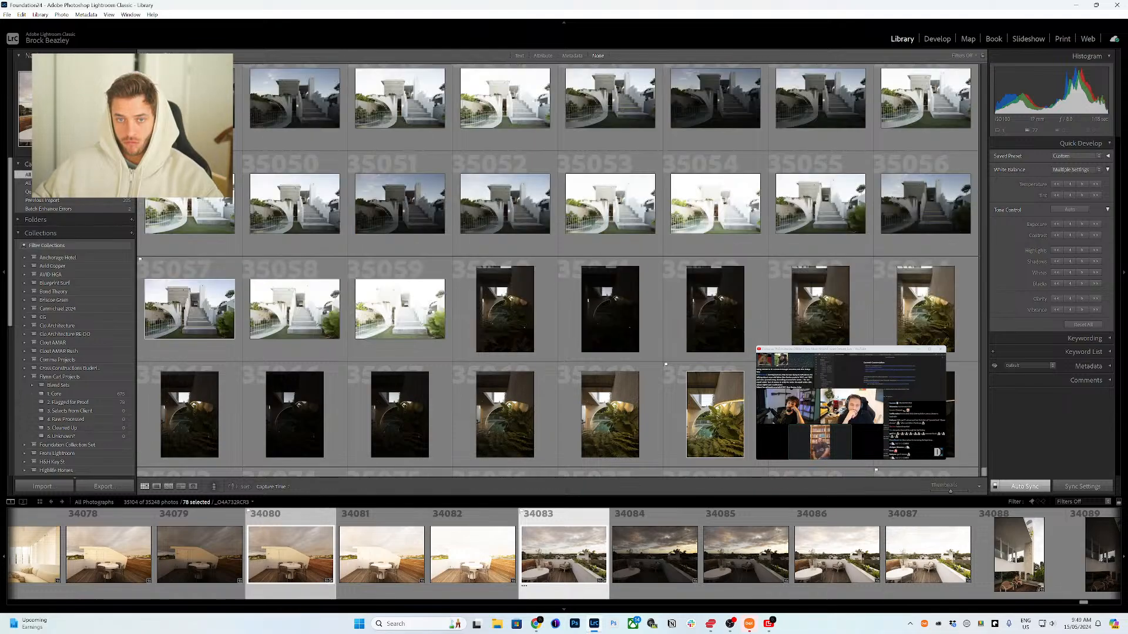
{"action": "scroll", "coordinate": [558, 264], "scroll_direction": "up", "scroll_amount": 5}
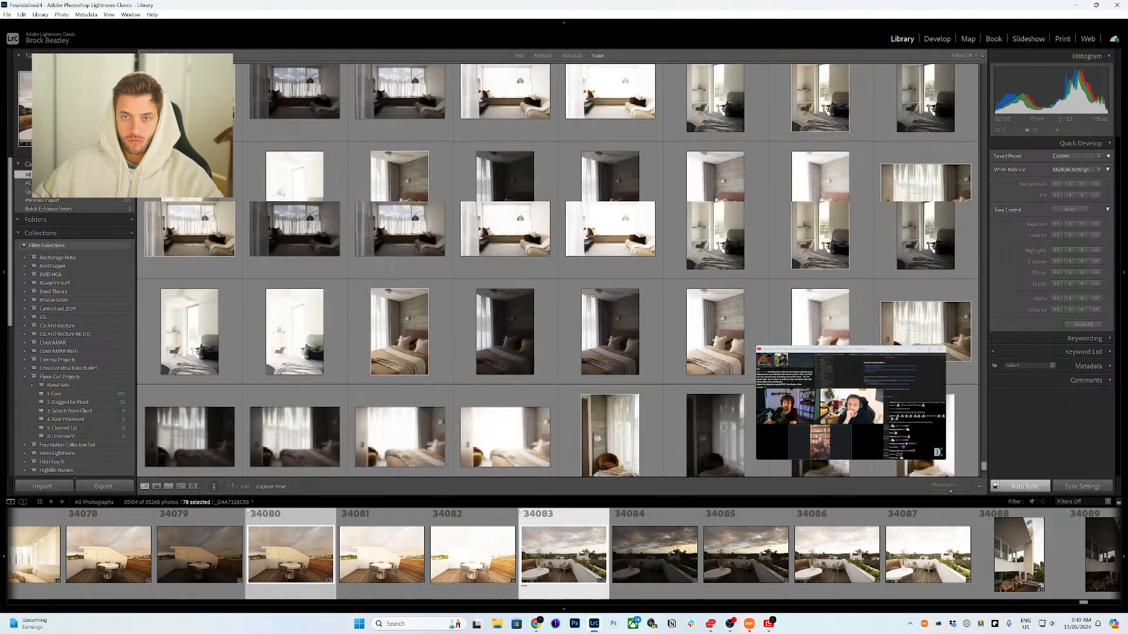
{"action": "scroll", "coordinate": [558, 265], "scroll_direction": "up", "scroll_amount": 5}
{"action": "scroll", "coordinate": [558, 264], "scroll_direction": "up", "scroll_amount": 5}
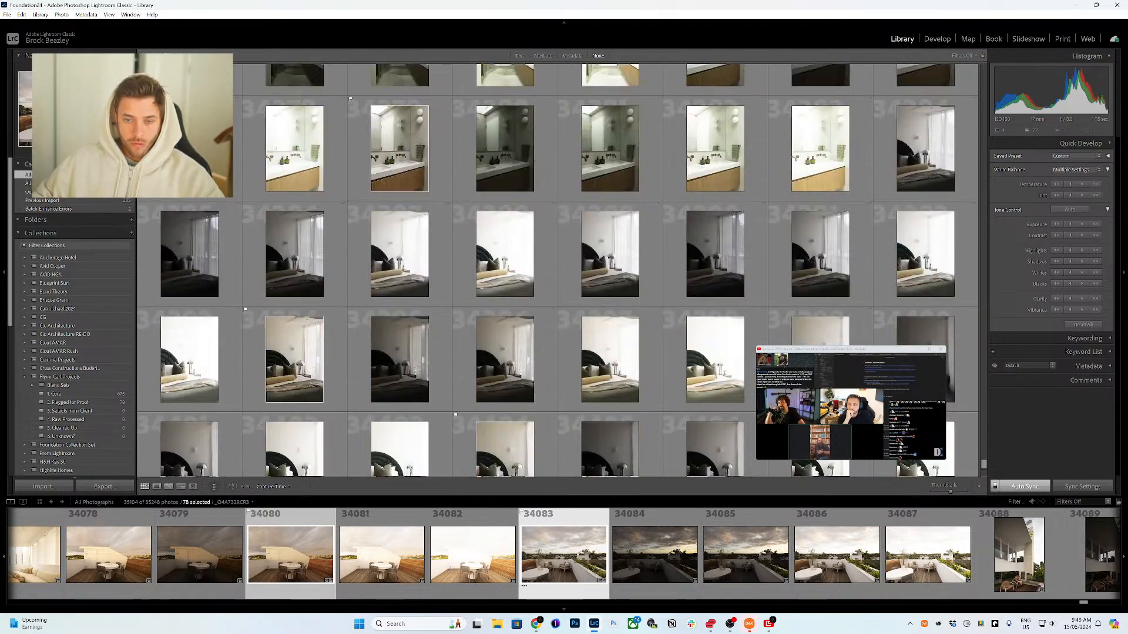
{"action": "scroll", "coordinate": [558, 264], "scroll_direction": "up", "scroll_amount": 10}
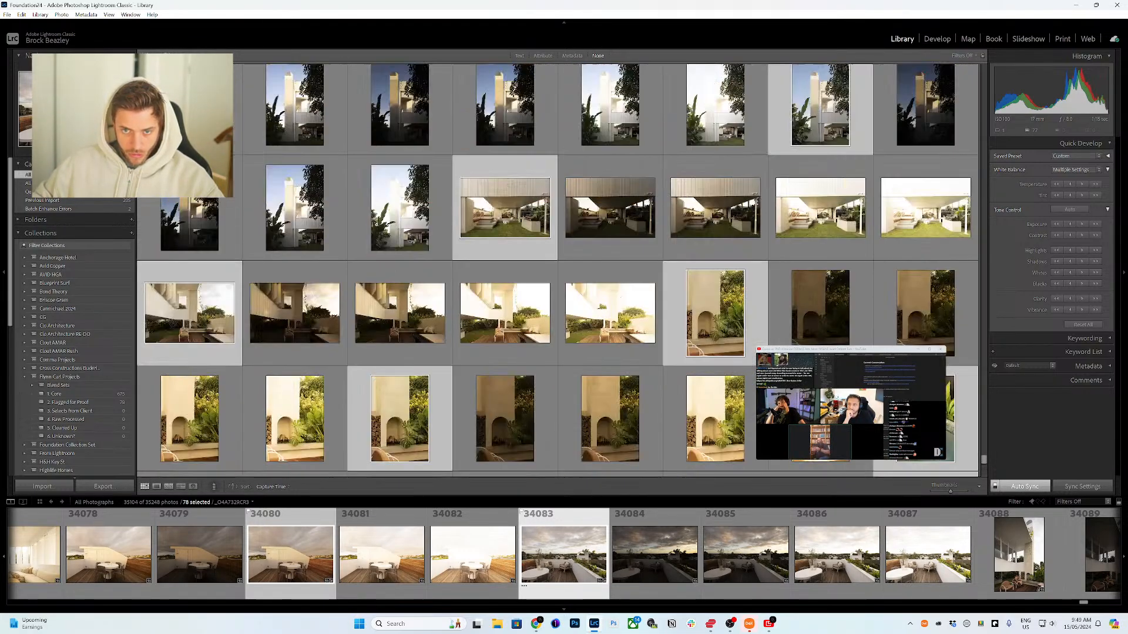
{"action": "scroll", "coordinate": [558, 264], "scroll_direction": "up", "scroll_amount": 10}
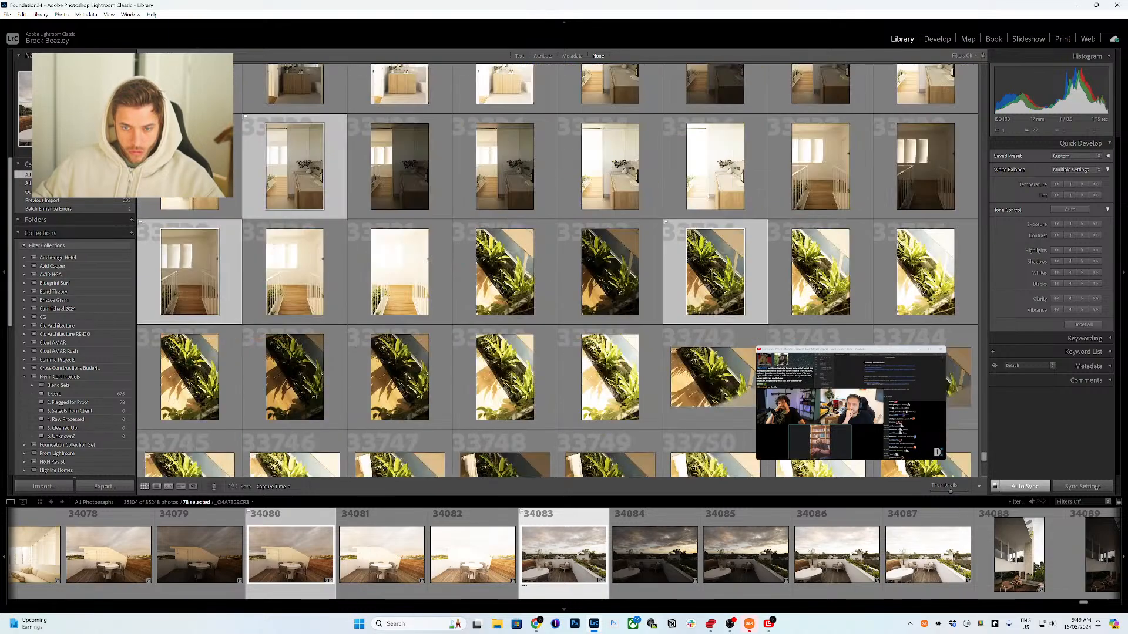
{"action": "scroll", "coordinate": [558, 265], "scroll_direction": "up", "scroll_amount": 10}
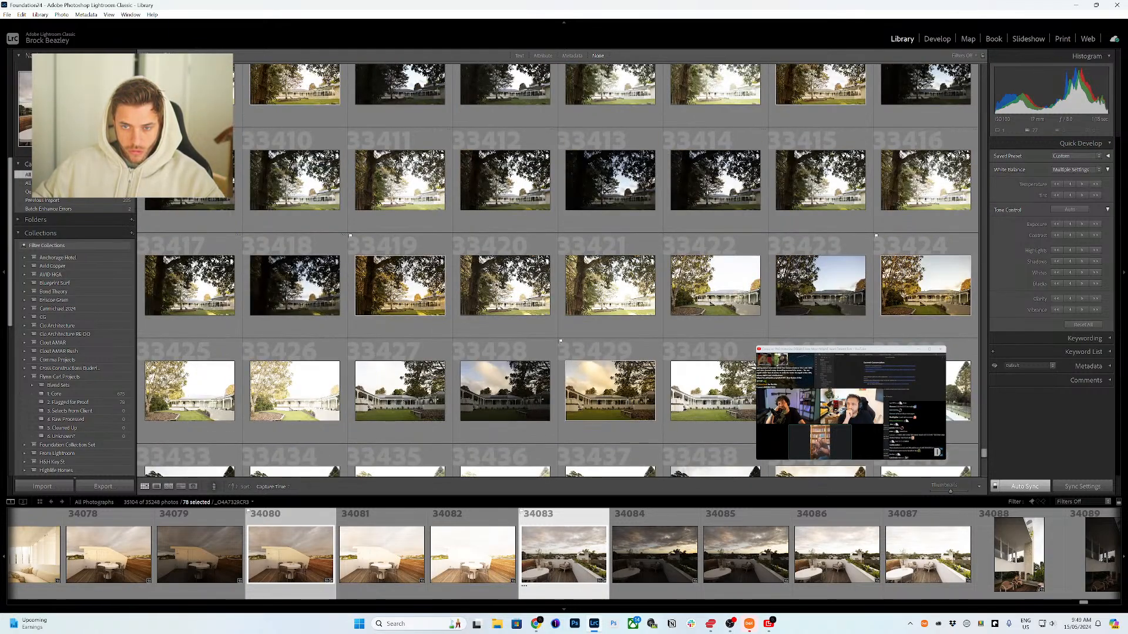
{"action": "scroll", "coordinate": [558, 270], "scroll_direction": "down", "scroll_amount": 5}
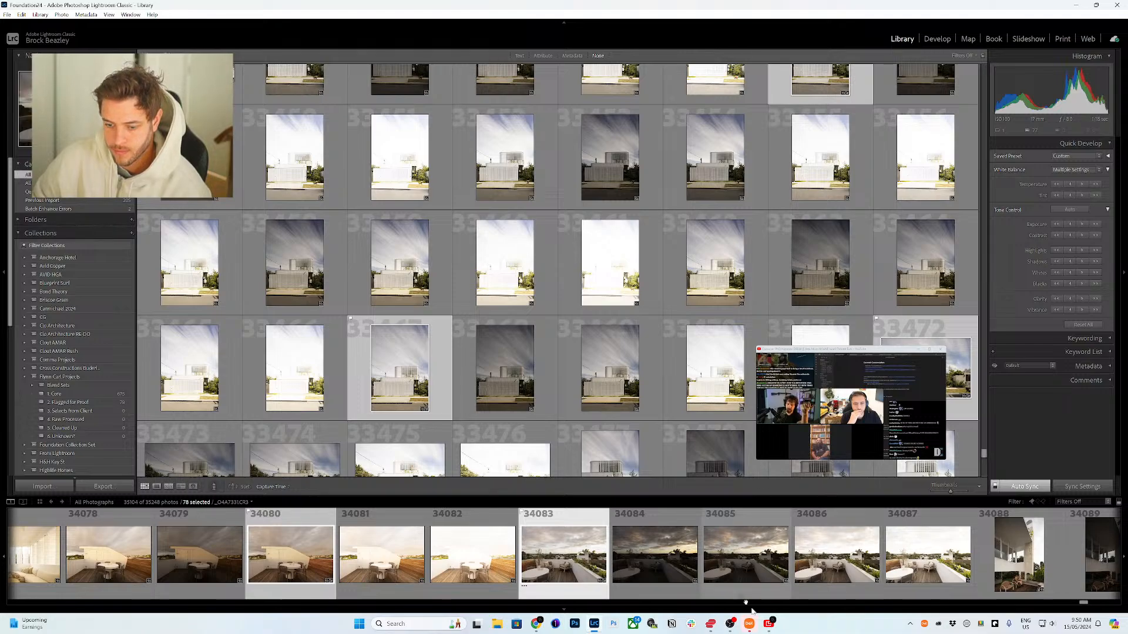
{"action": "mouse_move", "coordinate": [784, 450]}
{"action": "left_click", "coordinate": [828, 405]}
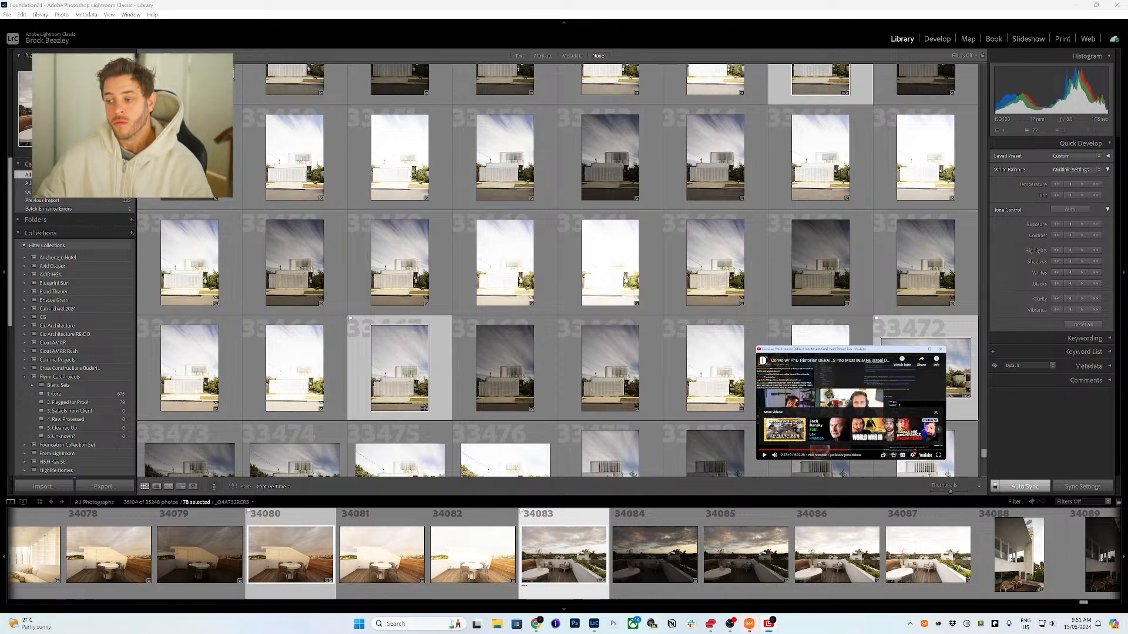
{"action": "left_click", "coordinate": [837, 397]}
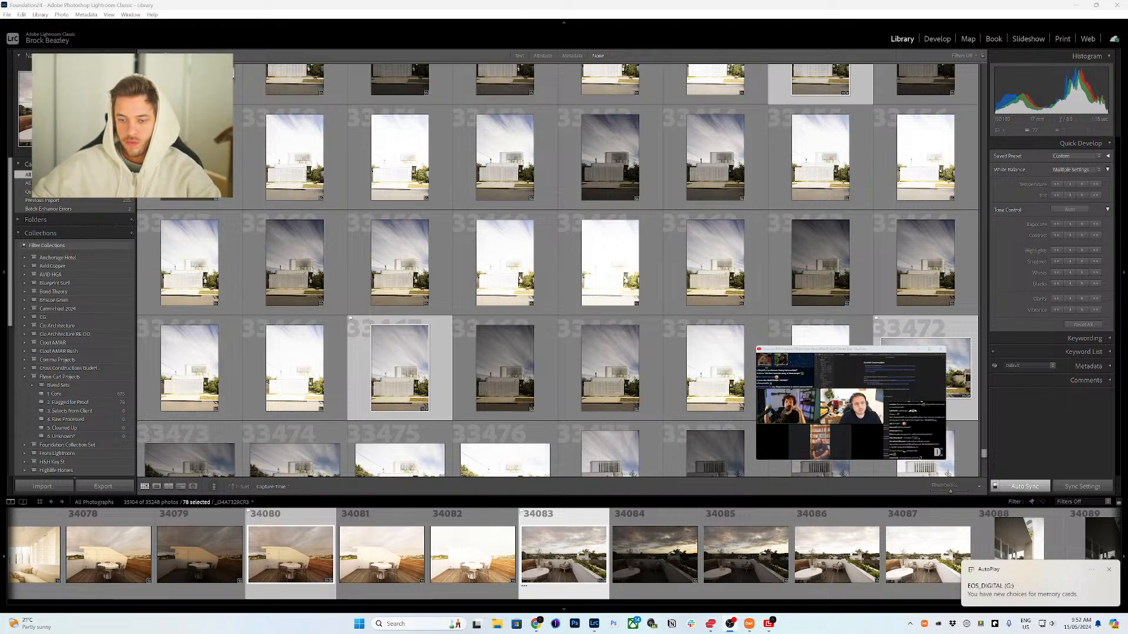
Step: Open the inserted memory card's DCIM 100CANON folder in File Explorer
{"action": "left_click", "coordinate": [1022, 585]}
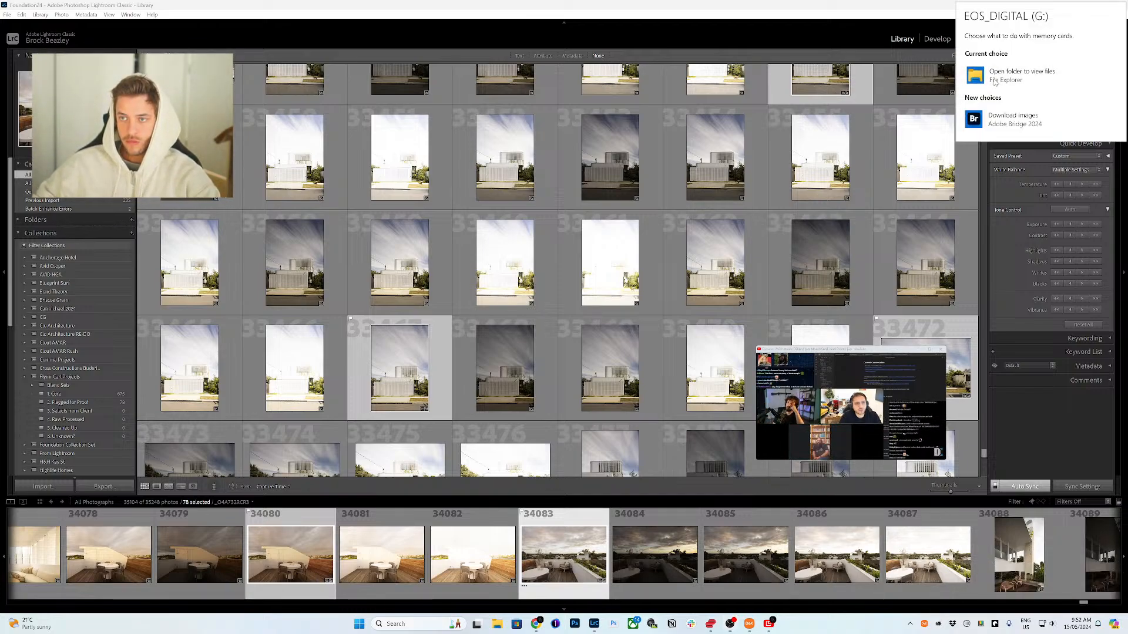
{"action": "left_click", "coordinate": [994, 82]}
{"action": "double_click", "coordinate": [306, 215]}
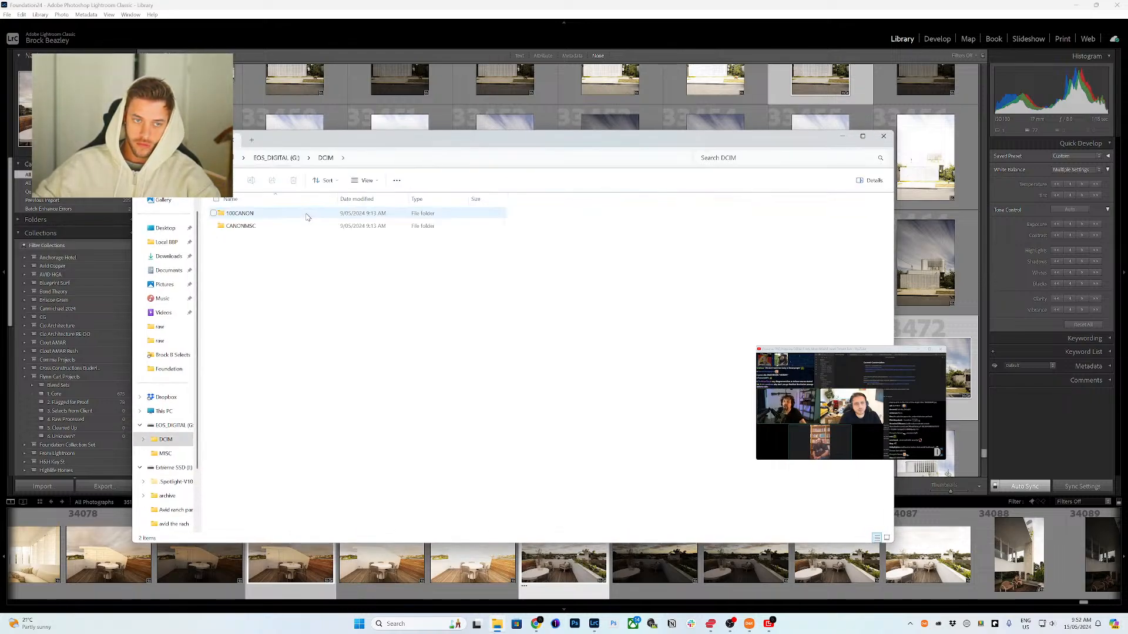
{"action": "double_click", "coordinate": [306, 215]}
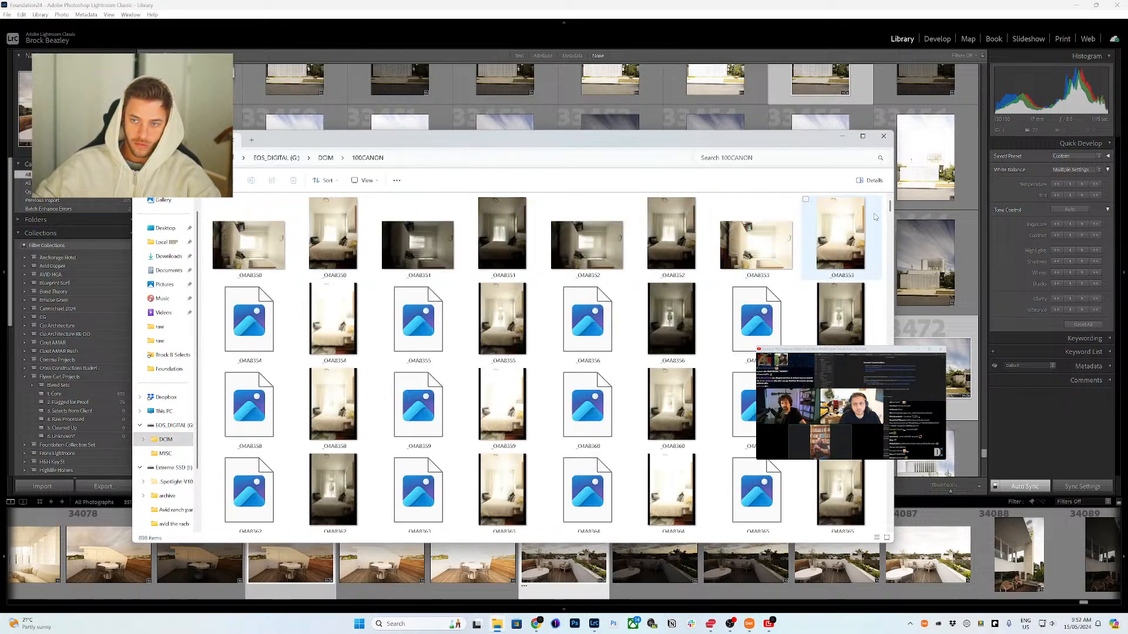
Step: Scroll through the card's images and select all files in the folder
{"action": "scroll", "coordinate": [881, 520], "scroll_direction": "down", "scroll_amount": 3}
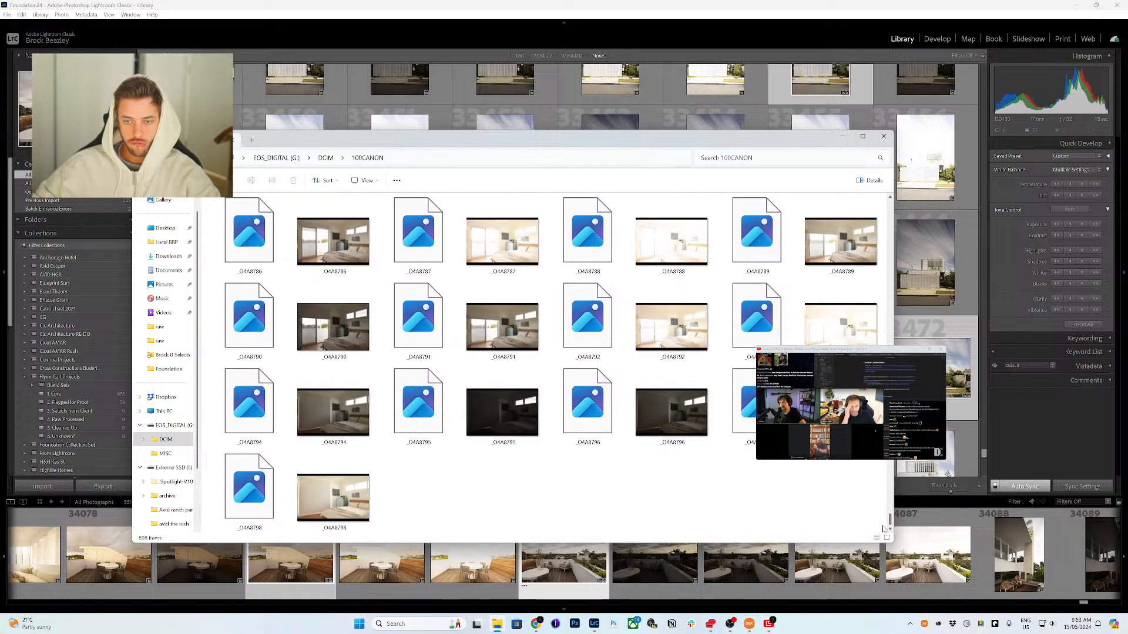
{"action": "scroll", "coordinate": [543, 377], "scroll_direction": "up", "scroll_amount": 15}
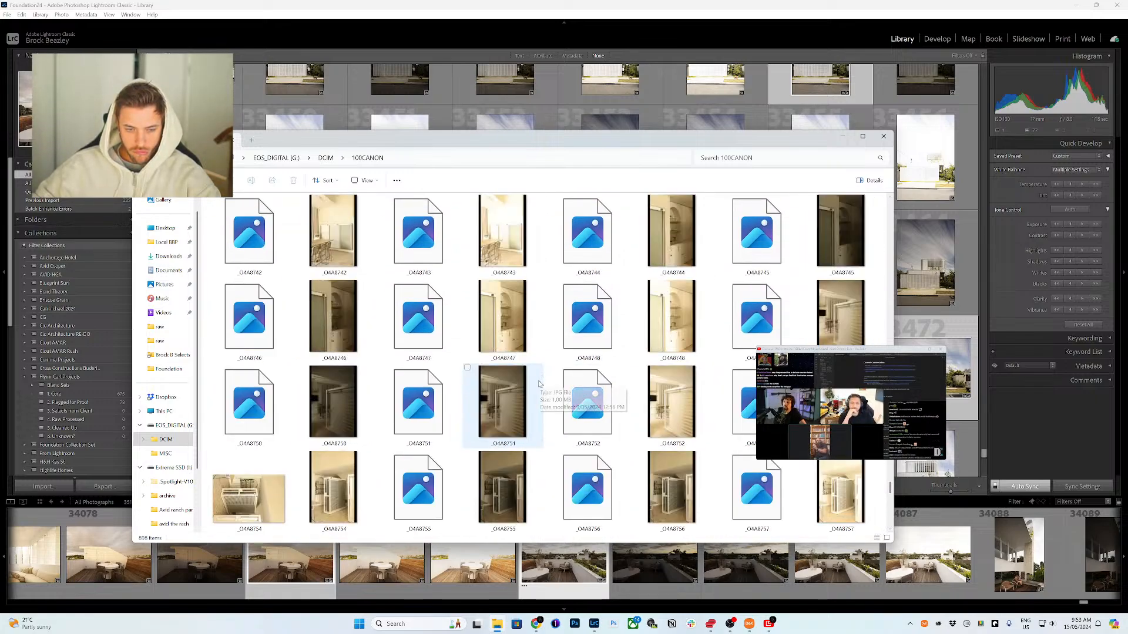
{"action": "scroll", "coordinate": [548, 382], "scroll_direction": "up", "scroll_amount": 15}
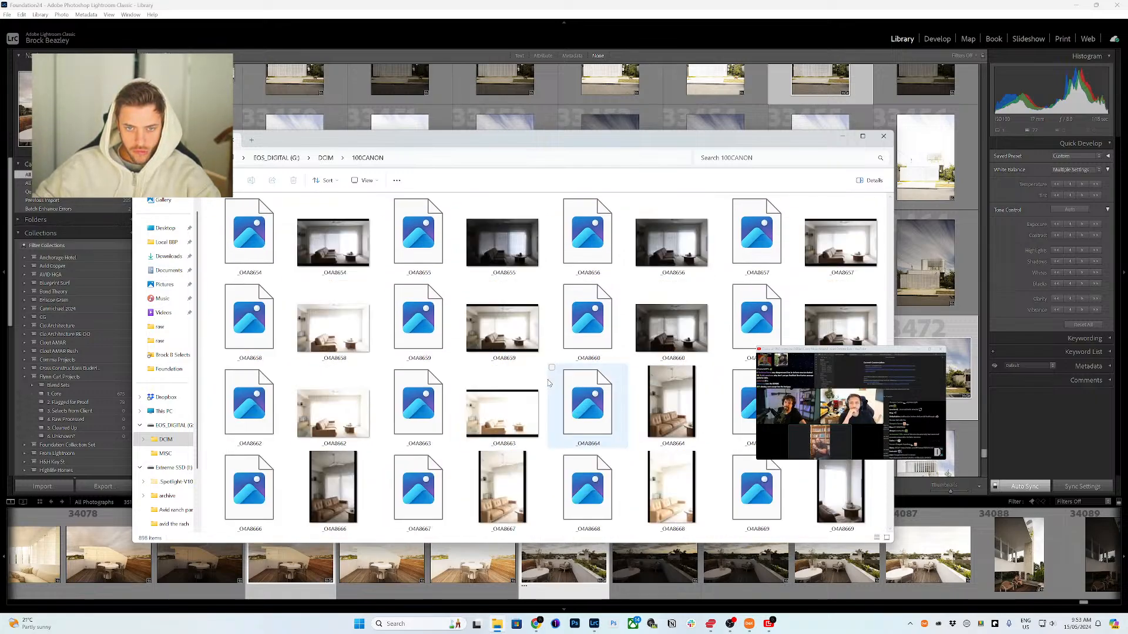
{"action": "scroll", "coordinate": [545, 384], "scroll_direction": "up", "scroll_amount": 15}
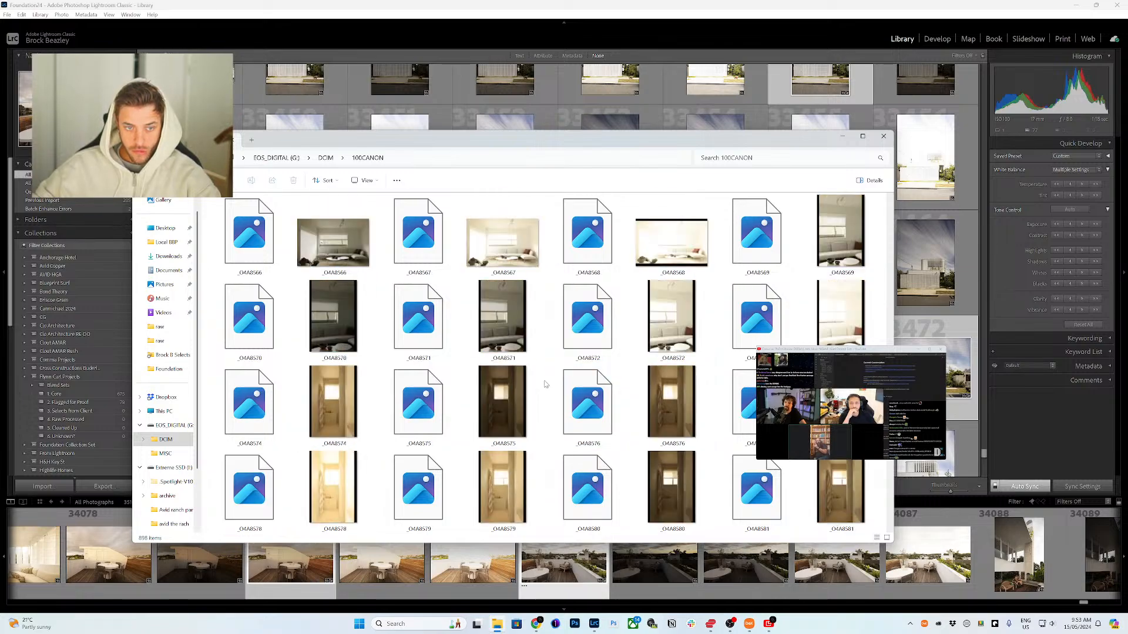
{"action": "scroll", "coordinate": [493, 357], "scroll_direction": "up", "scroll_amount": 13}
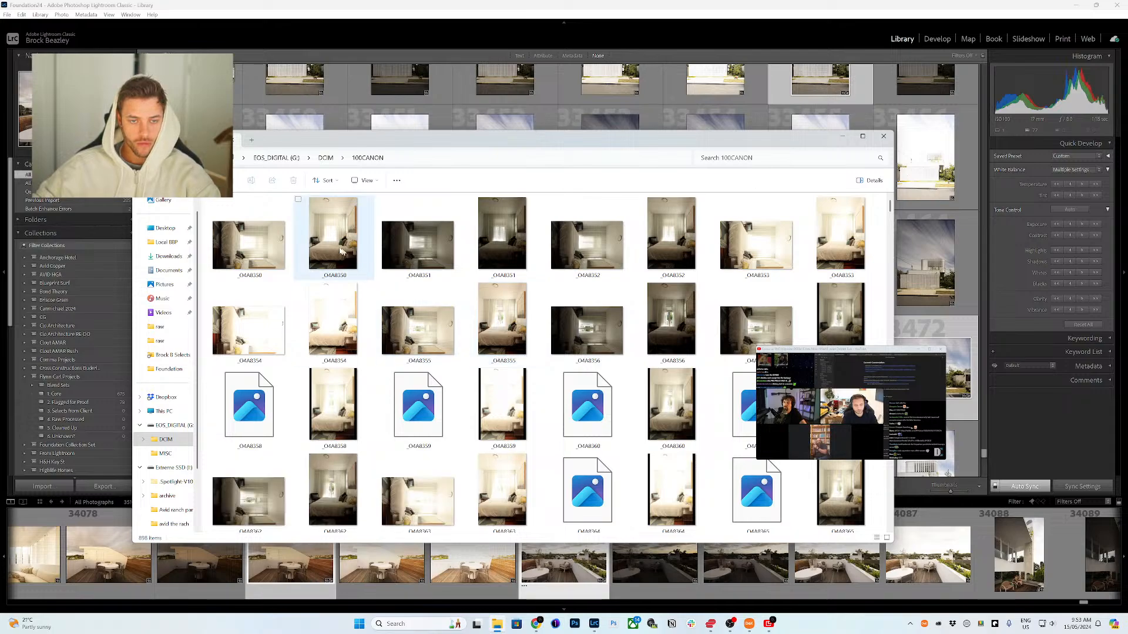
{"action": "key", "text": "ctrl+a"}
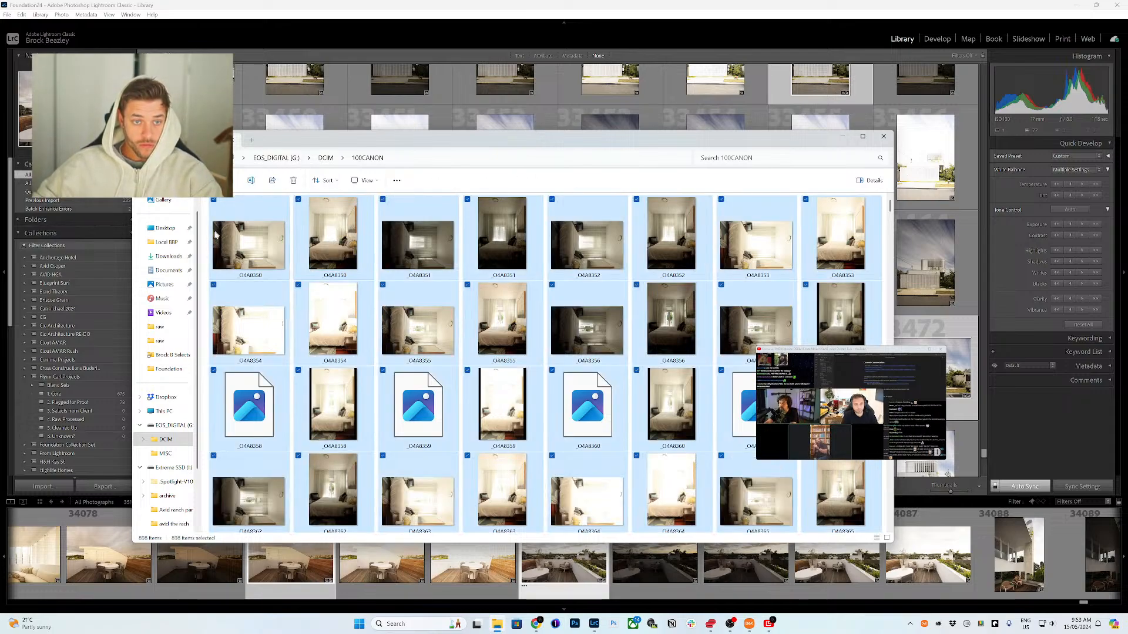
Step: In the Local BBP folder, create a new folder named 'framed studio collective' and open it
{"action": "left_click", "coordinate": [166, 242]}
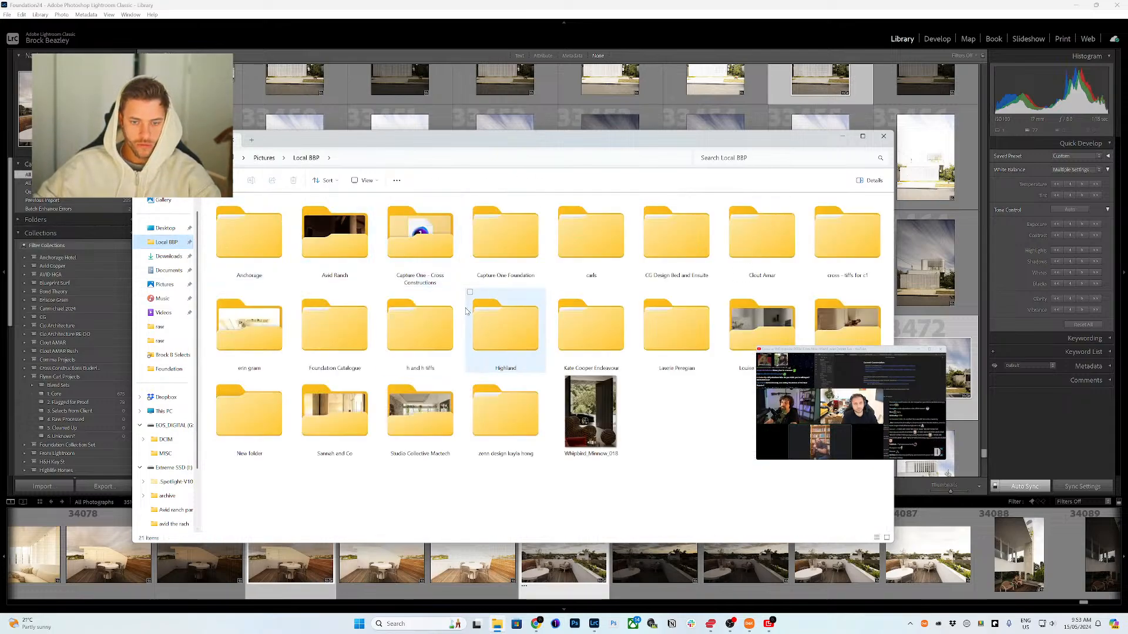
{"action": "left_click", "coordinate": [335, 329]}
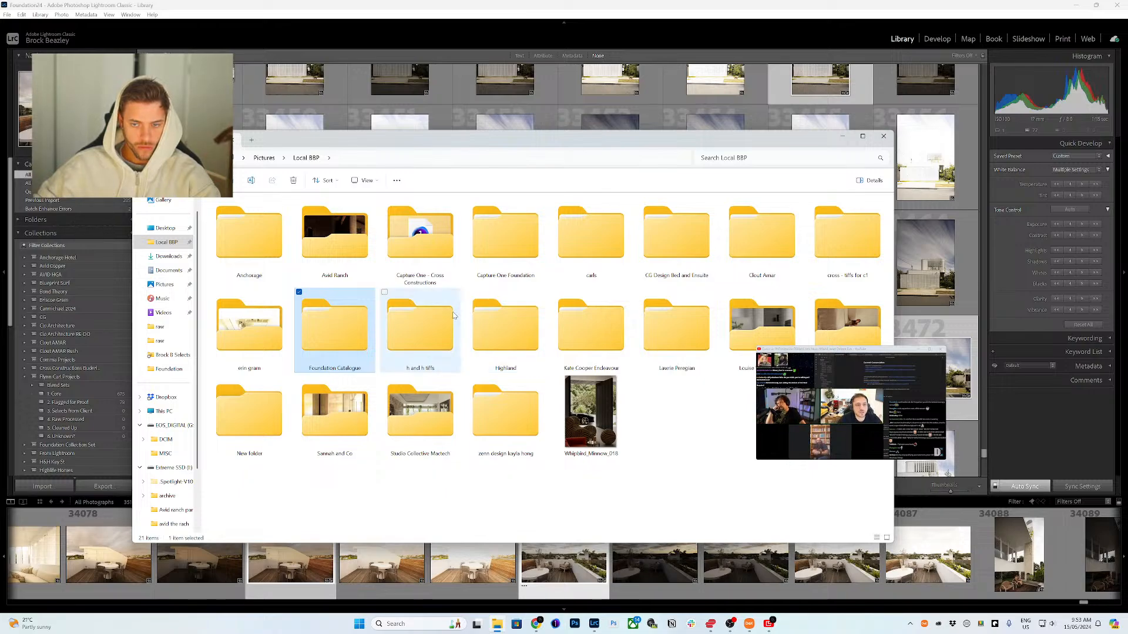
{"action": "key", "text": "ctrl+shift+n"}
{"action": "type", "text": "fra"}
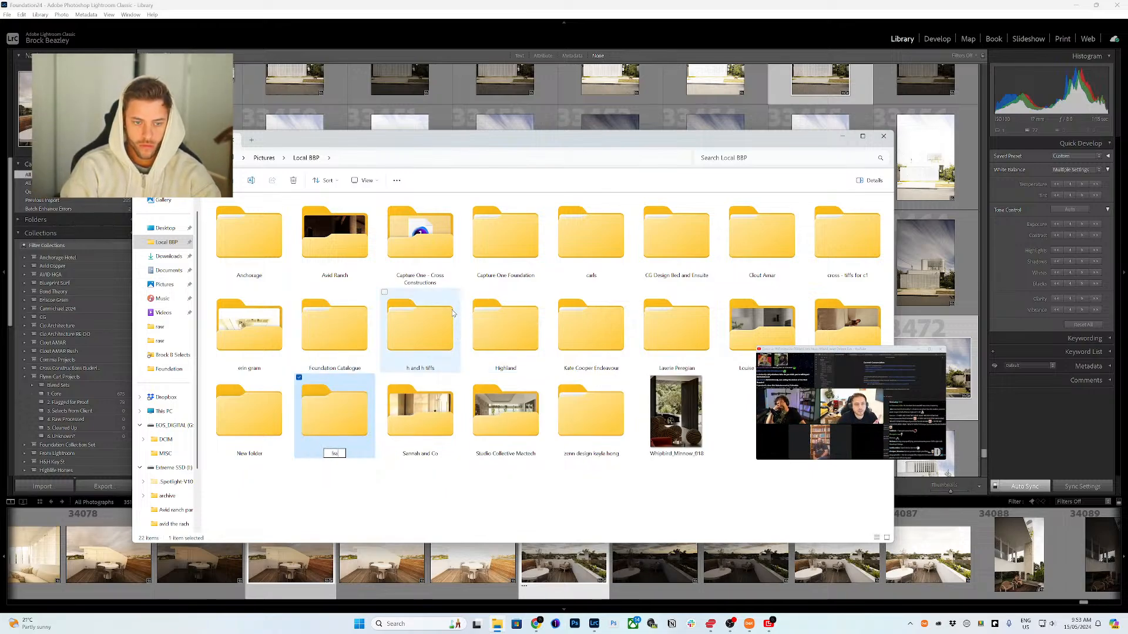
{"action": "type", "text": "med studio collective"}
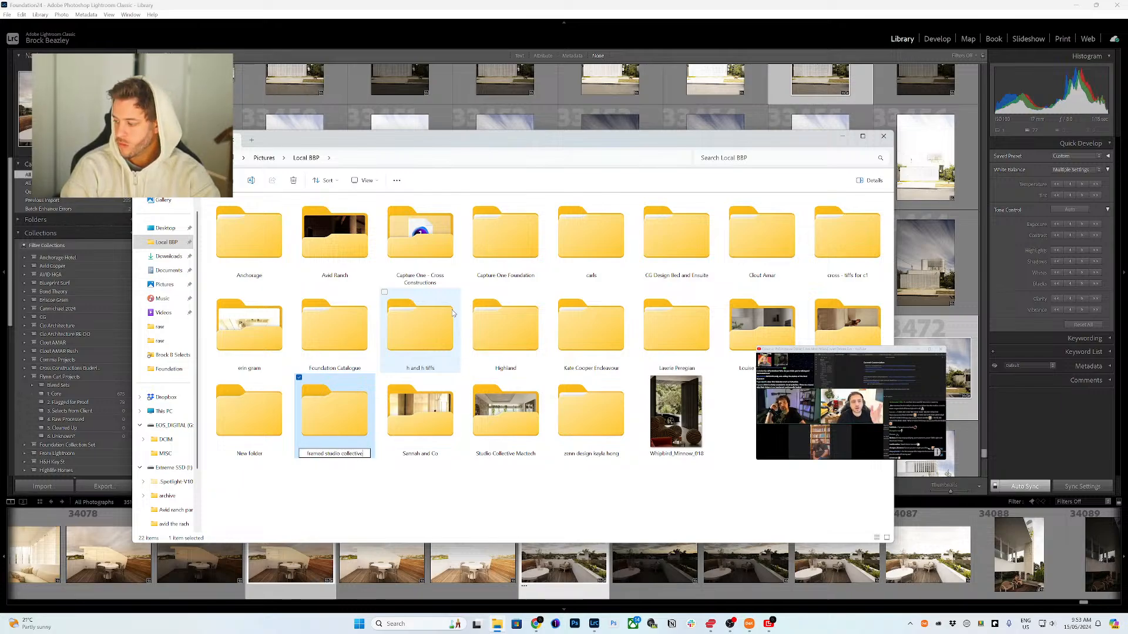
{"action": "key", "text": "Return"}
Step: Create a 'raw' subfolder inside the new project folder and open it
{"action": "key", "text": "Return"}
{"action": "key", "text": "ctrl+shift+n"}
{"action": "type", "text": "r"}
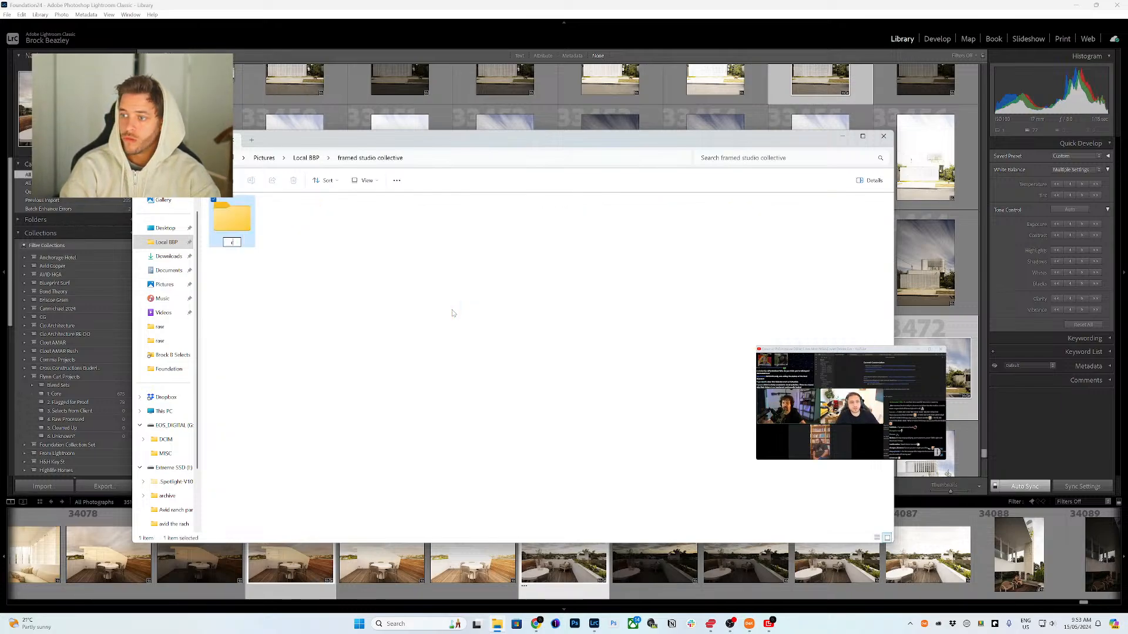
{"action": "type", "text": "aw"}
{"action": "key", "text": "Return"}
{"action": "key", "text": "Return"}
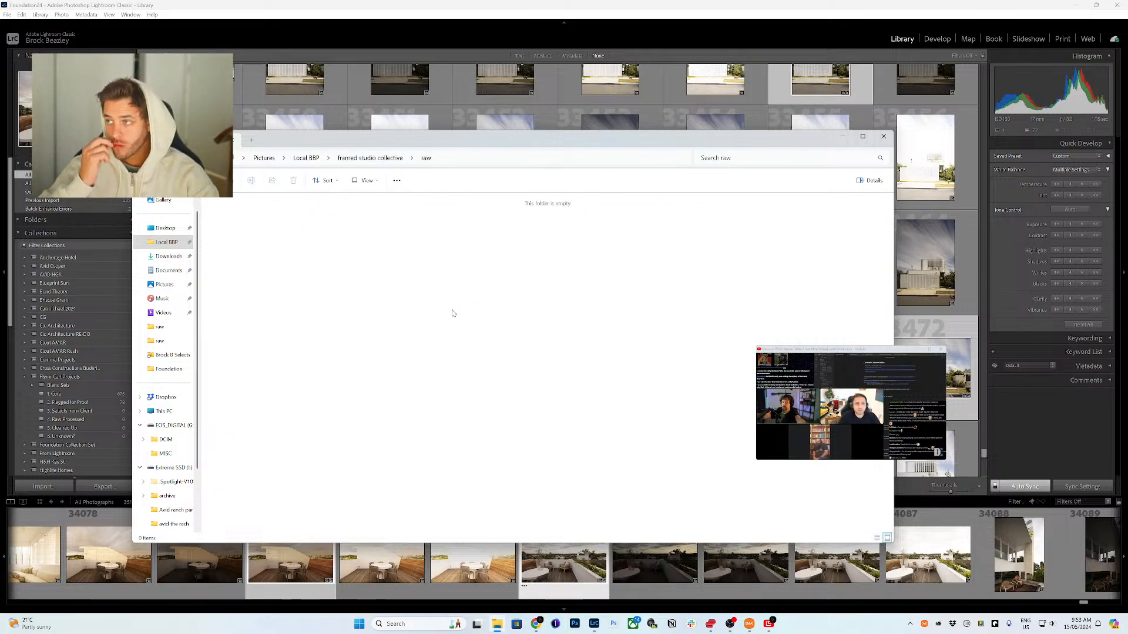
Step: Paste the copied memory card files into the raw folder
{"action": "key", "text": "ctrl+v"}
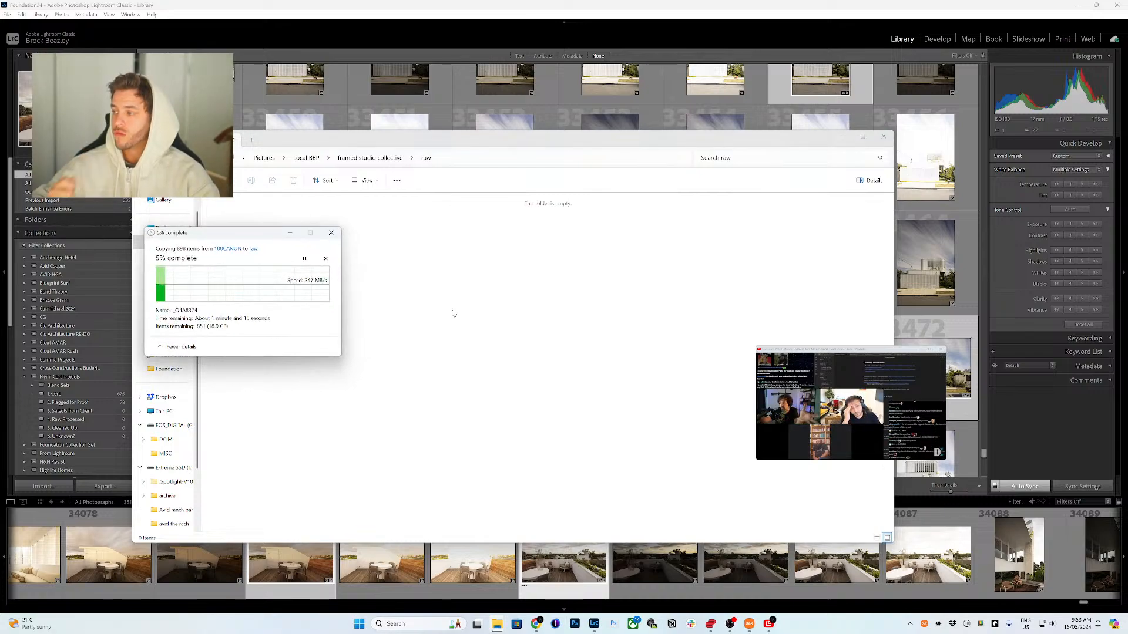
Step: Open Creative Cloud Desktop, view installed app updates, check for updates, and close the window
{"action": "left_click", "coordinate": [910, 624]}
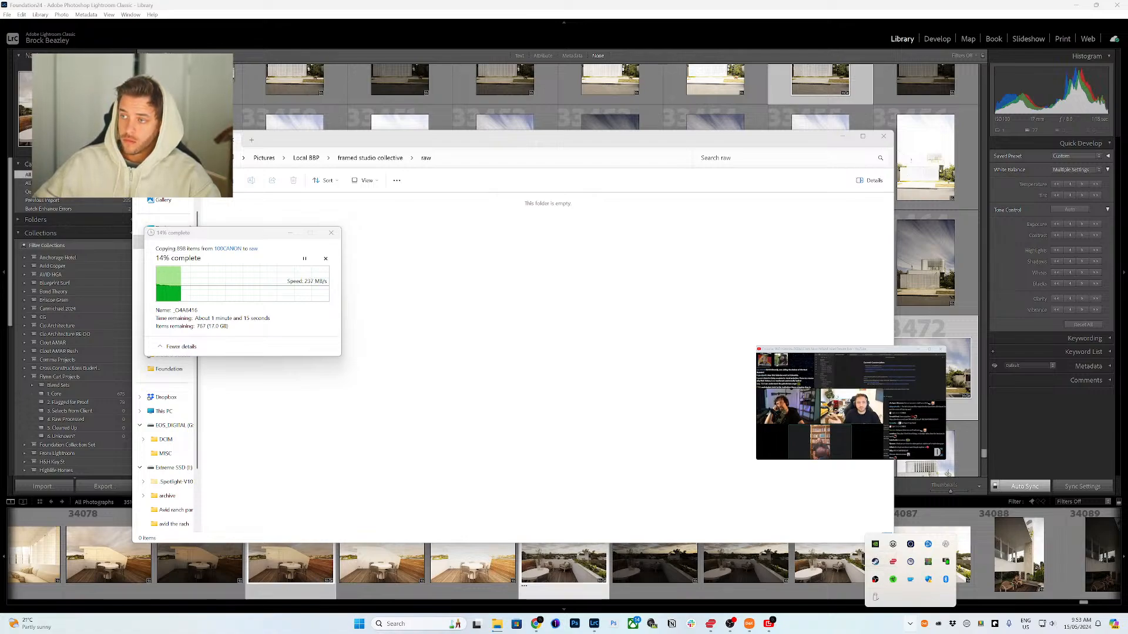
{"action": "left_click", "coordinate": [730, 623]}
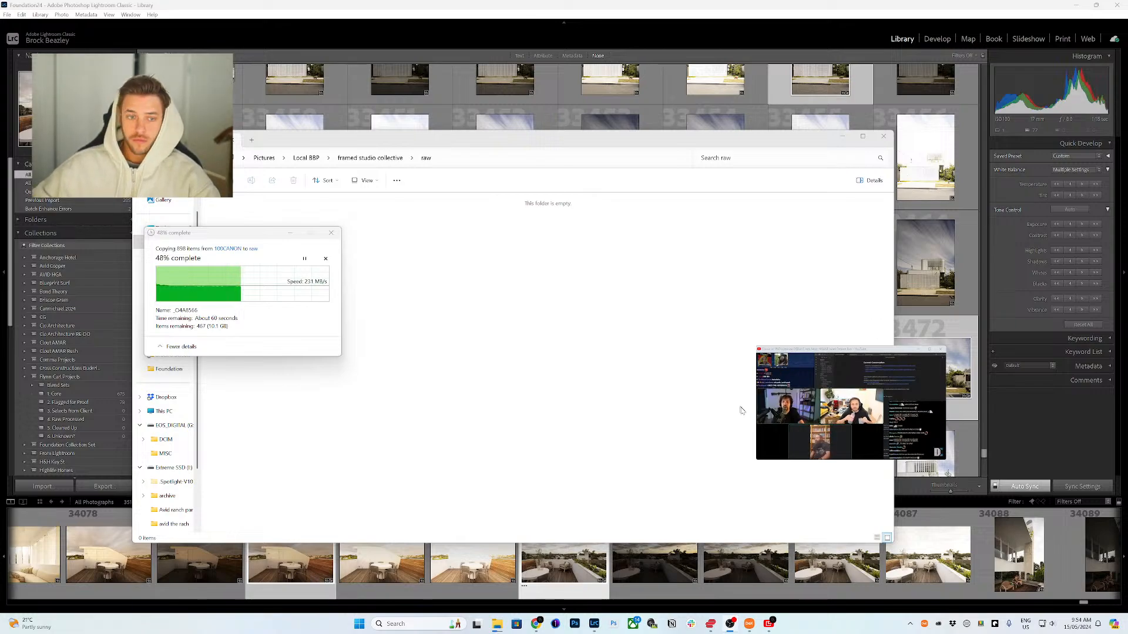
{"action": "left_click", "coordinate": [910, 624]}
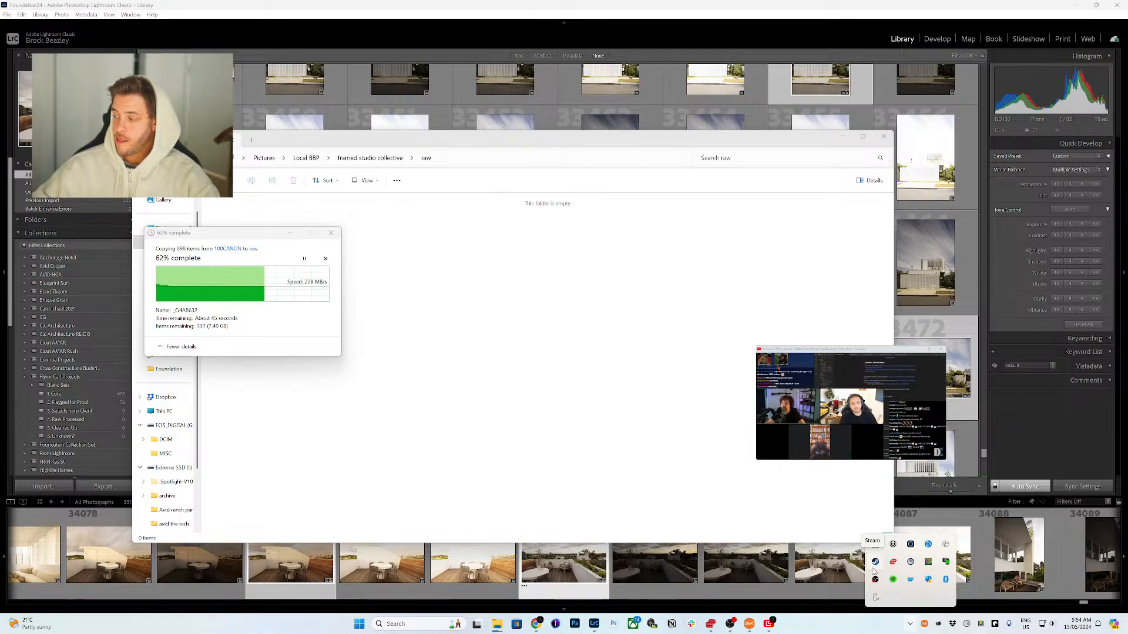
{"action": "left_click", "coordinate": [910, 624]}
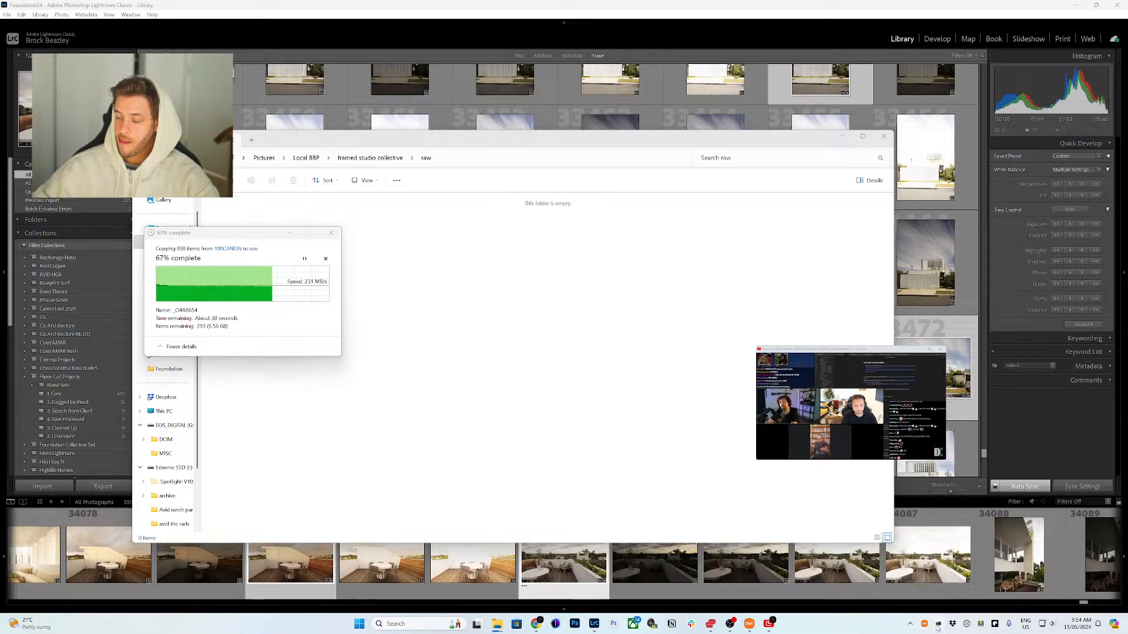
{"action": "left_click", "coordinate": [938, 625]}
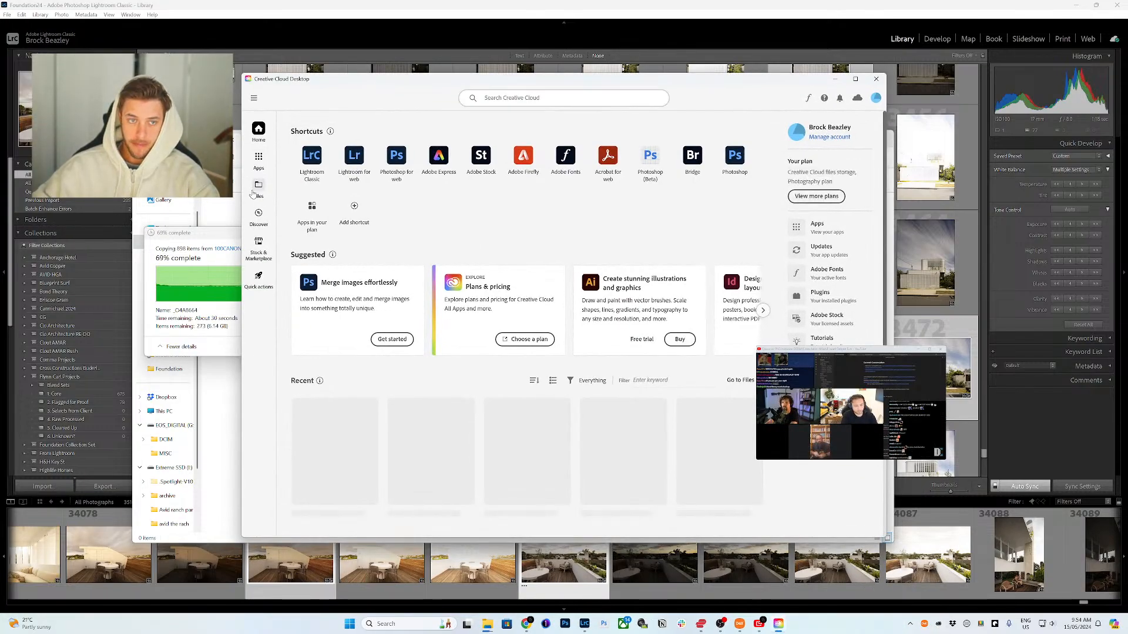
{"action": "left_click", "coordinate": [258, 158]}
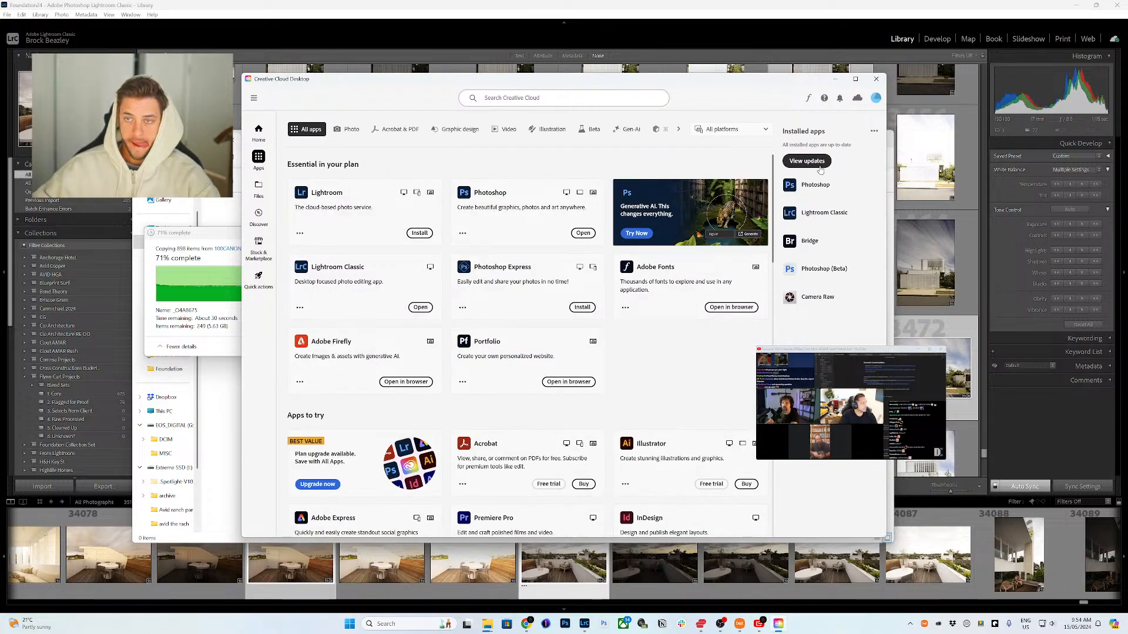
{"action": "left_click", "coordinate": [806, 161]}
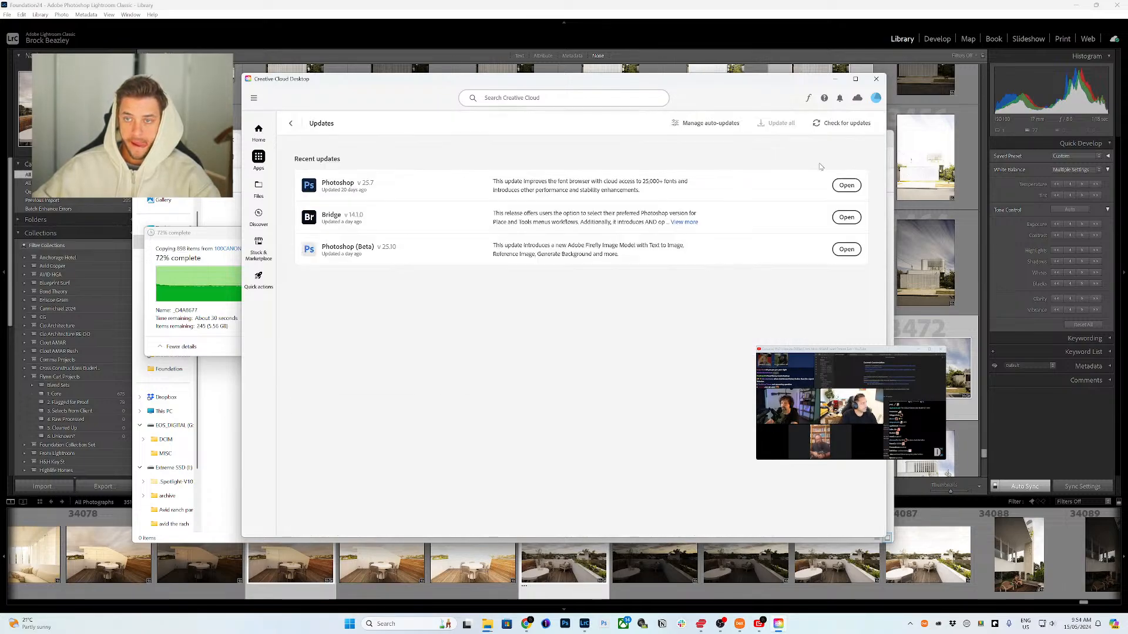
{"action": "left_click", "coordinate": [814, 126]}
{"action": "left_click", "coordinate": [876, 78]}
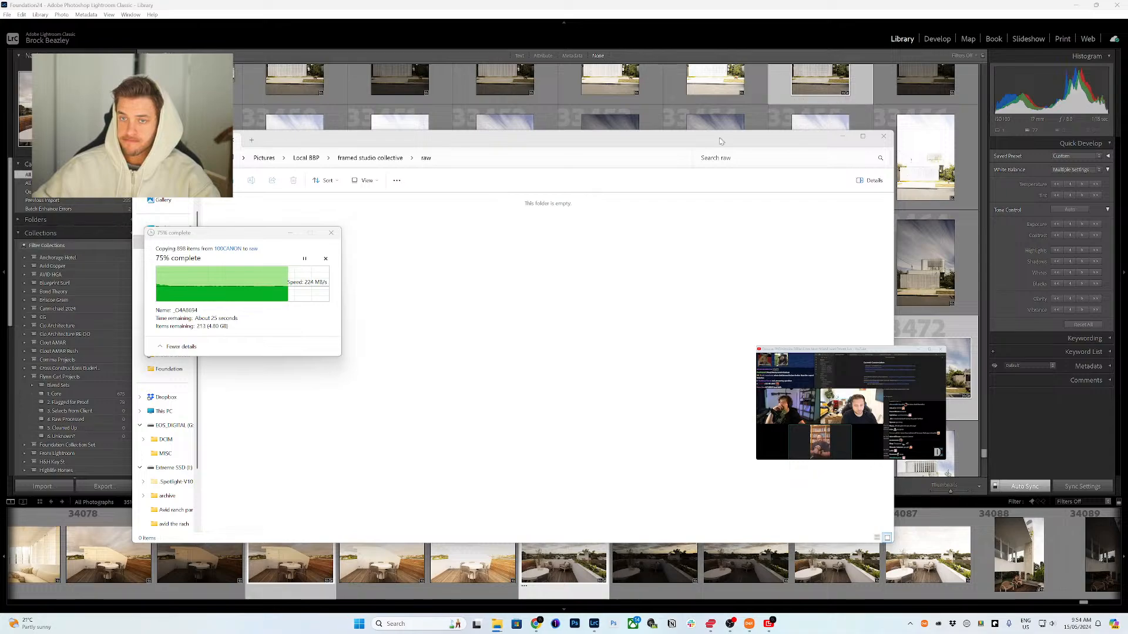
Step: Return to the framed studio collective project's raw folder to view the copied files
{"action": "left_click_drag", "start_coordinate": [721, 140], "coordinate": [775, 150]}
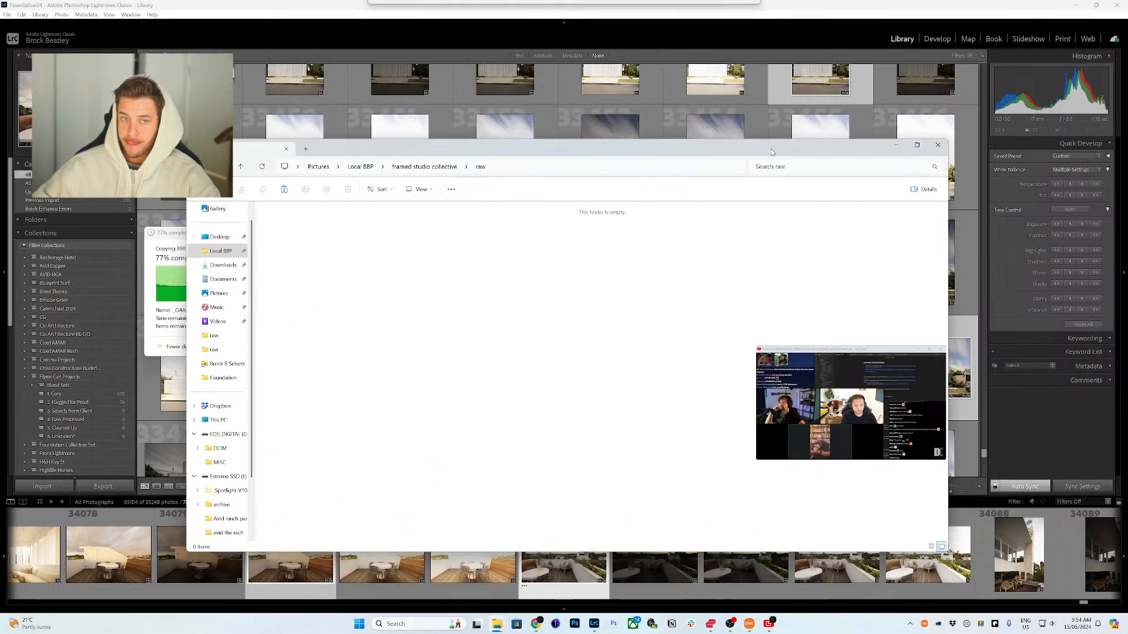
{"action": "left_click", "coordinate": [412, 167]}
{"action": "left_click", "coordinate": [360, 166]}
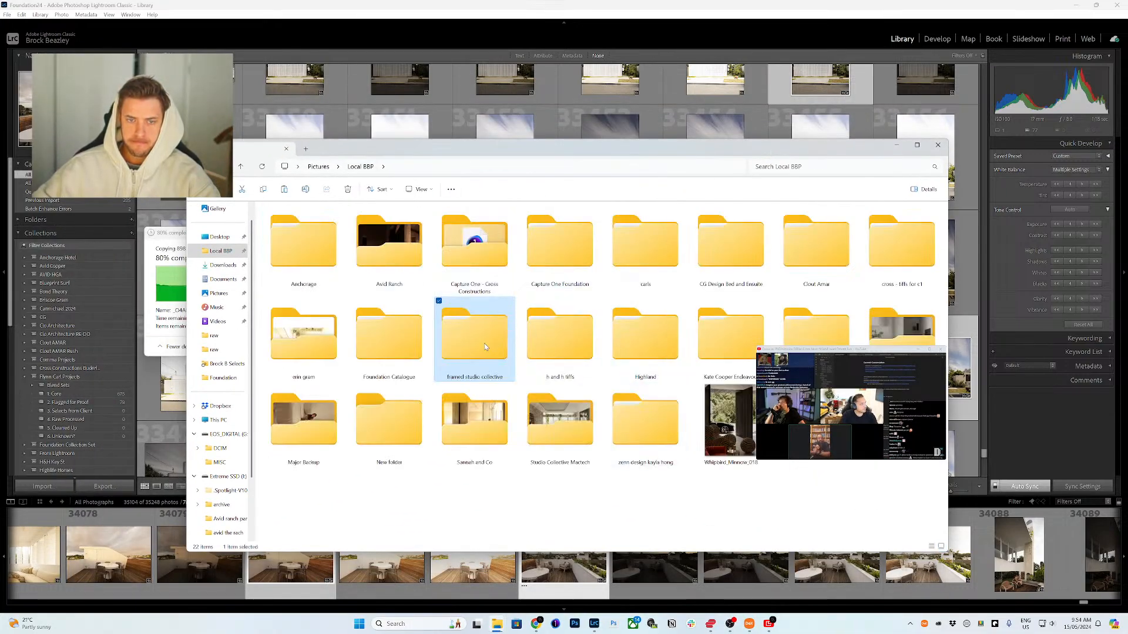
{"action": "double_click", "coordinate": [485, 347]}
{"action": "double_click", "coordinate": [287, 235]}
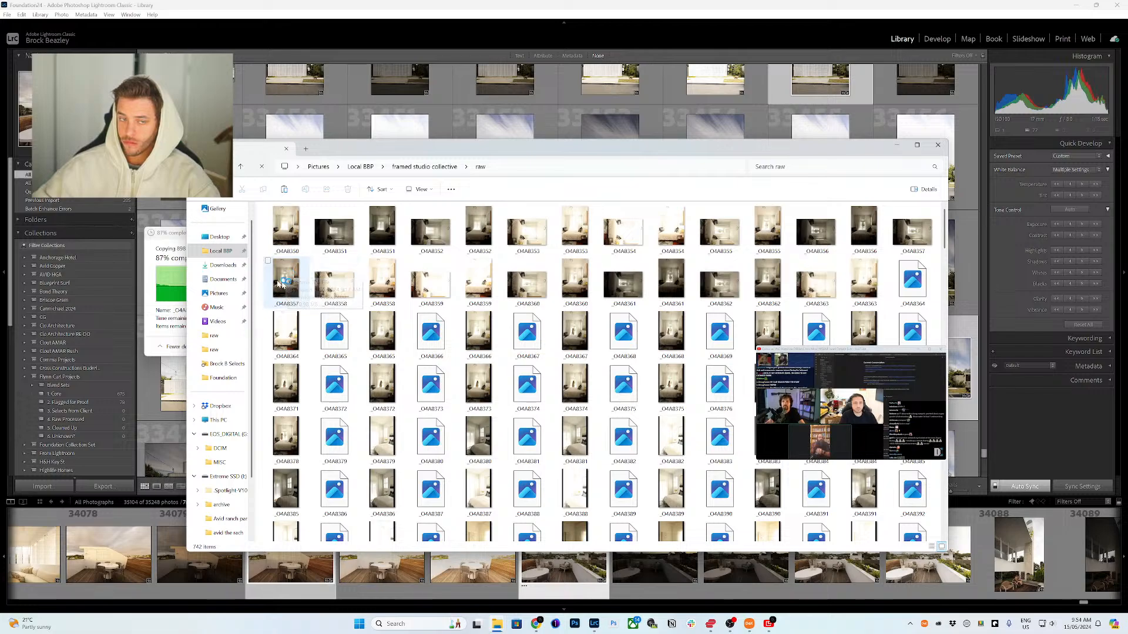
Step: Import the raw folder's photos into the Lightroom catalog with the Add option
{"action": "left_click", "coordinate": [170, 232]}
{"action": "left_click_drag", "start_coordinate": [210, 245], "coordinate": [319, 332]}
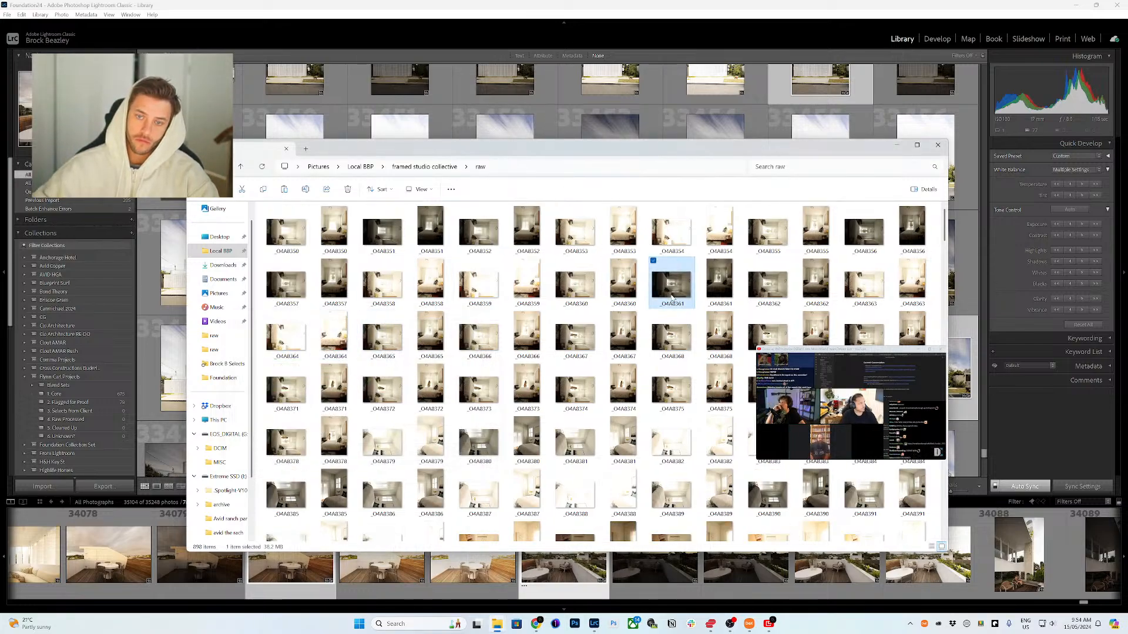
{"action": "key", "text": "ctrl+a"}
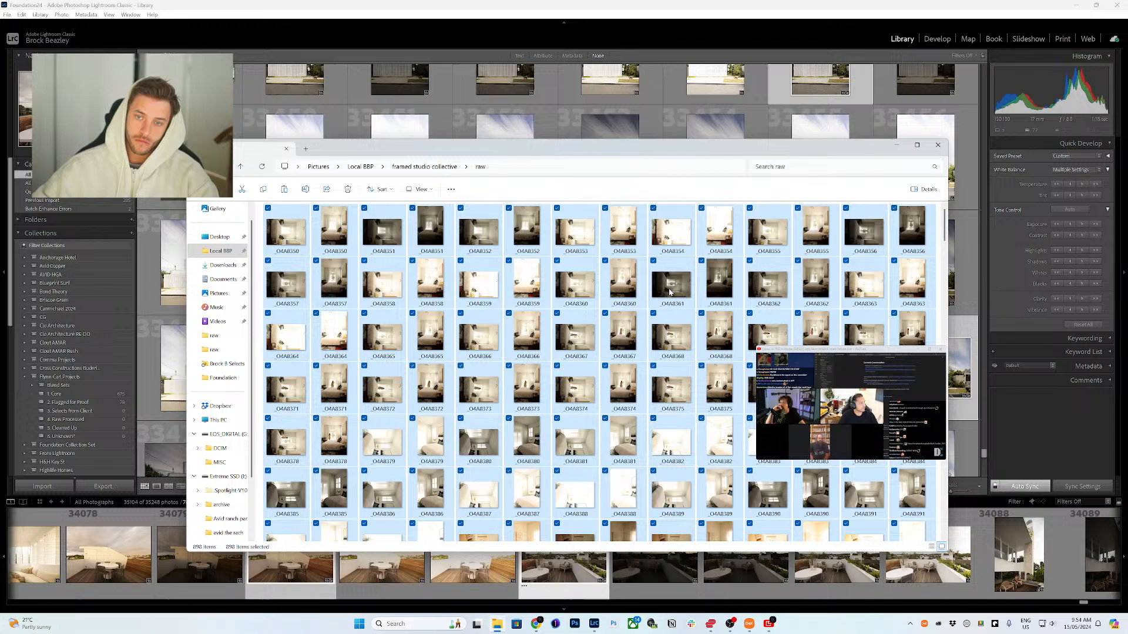
{"action": "left_click", "coordinate": [721, 108]}
{"action": "key", "text": "ctrl+shift+i"}
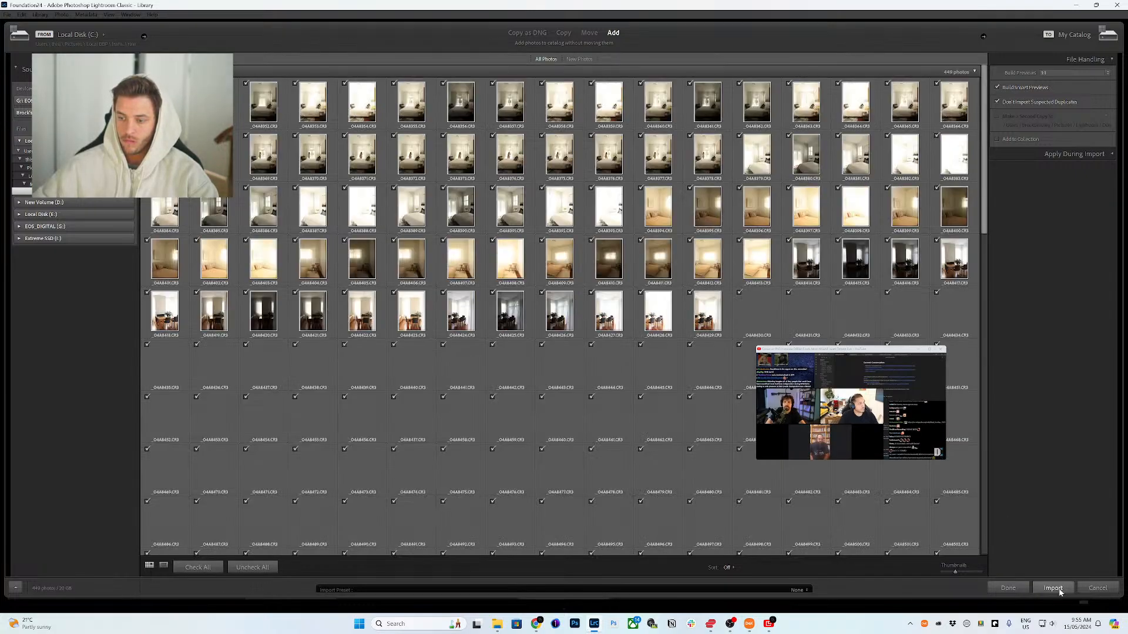
{"action": "left_click", "coordinate": [1052, 588]}
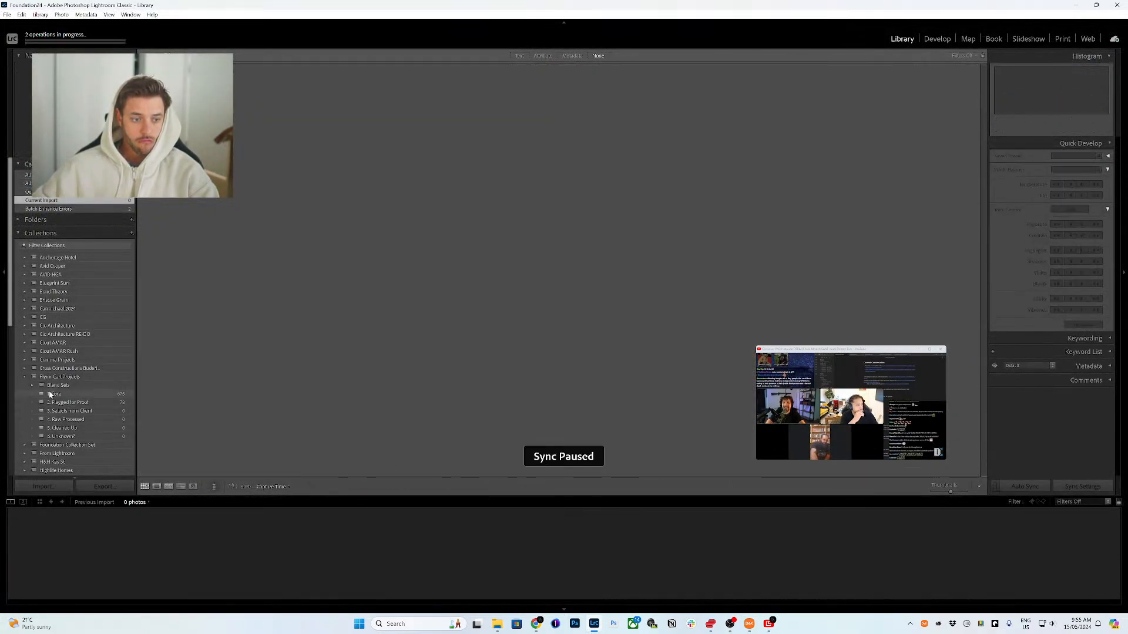
Step: Duplicate the Foundation Collection Set in the Collections list
{"action": "left_click", "coordinate": [24, 377]}
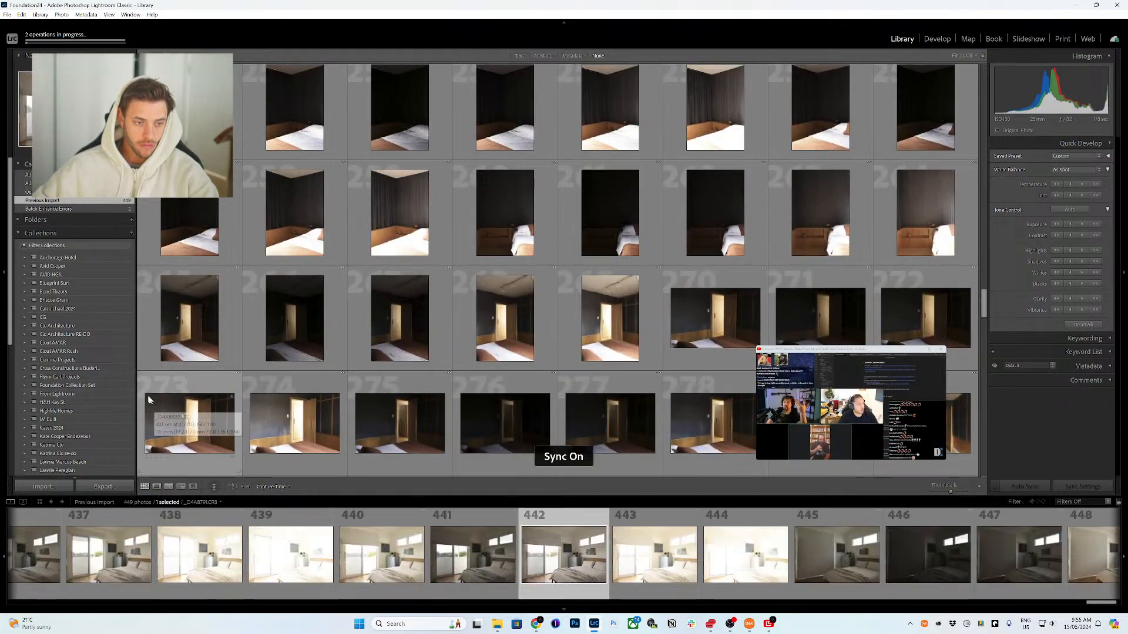
{"action": "scroll", "coordinate": [87, 403], "scroll_direction": "down", "scroll_amount": 3}
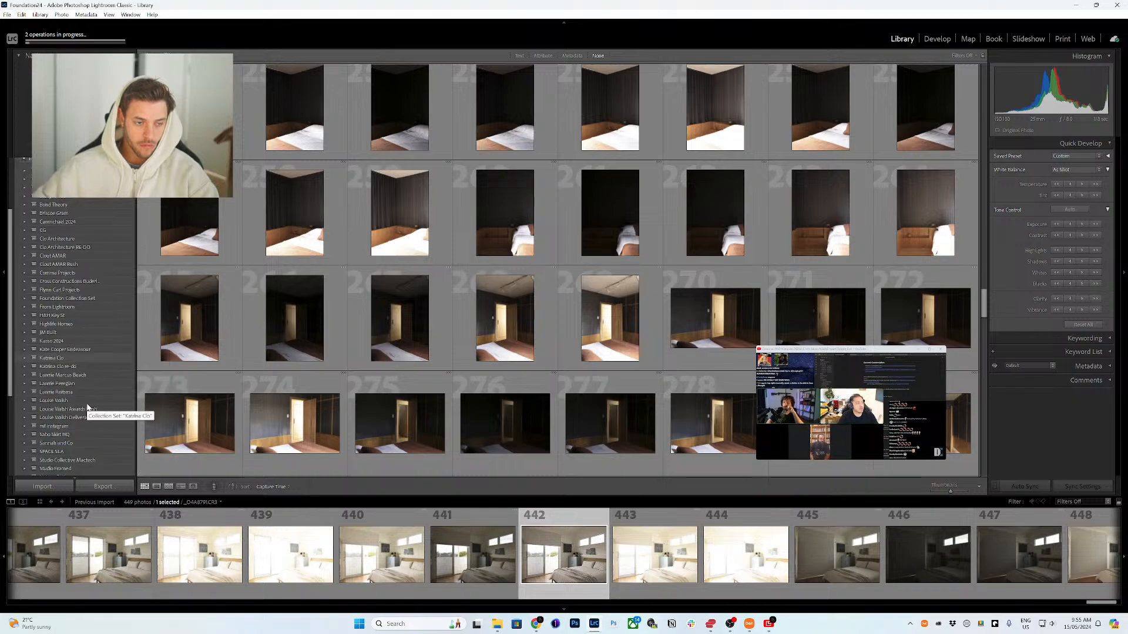
{"action": "scroll", "coordinate": [86, 403], "scroll_direction": "down", "scroll_amount": 2}
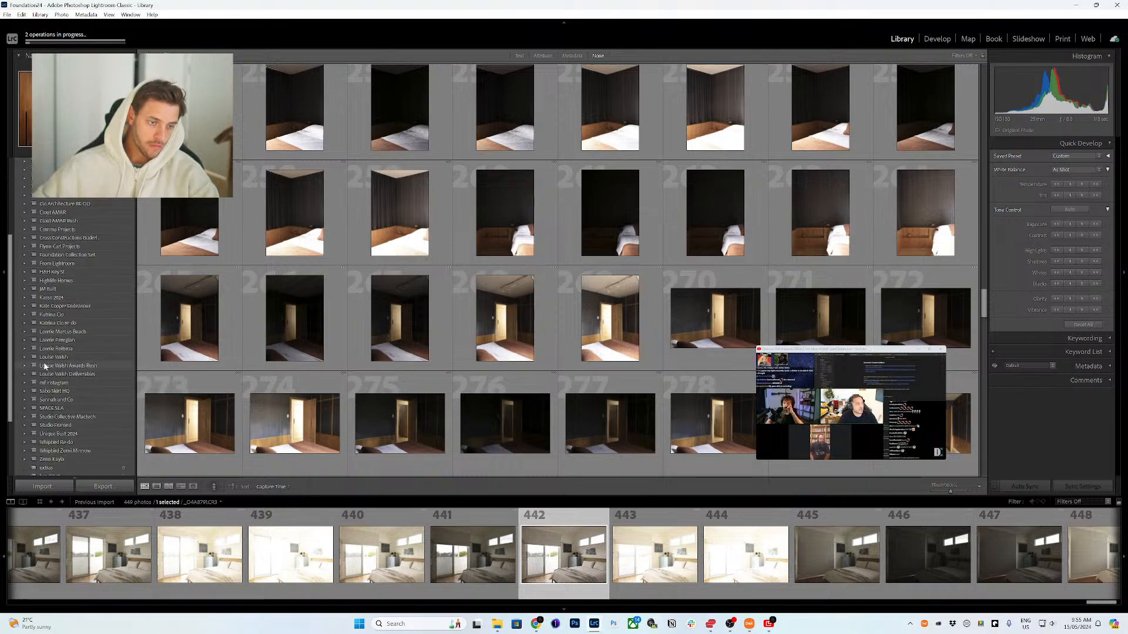
{"action": "scroll", "coordinate": [45, 366], "scroll_direction": "up", "scroll_amount": 2}
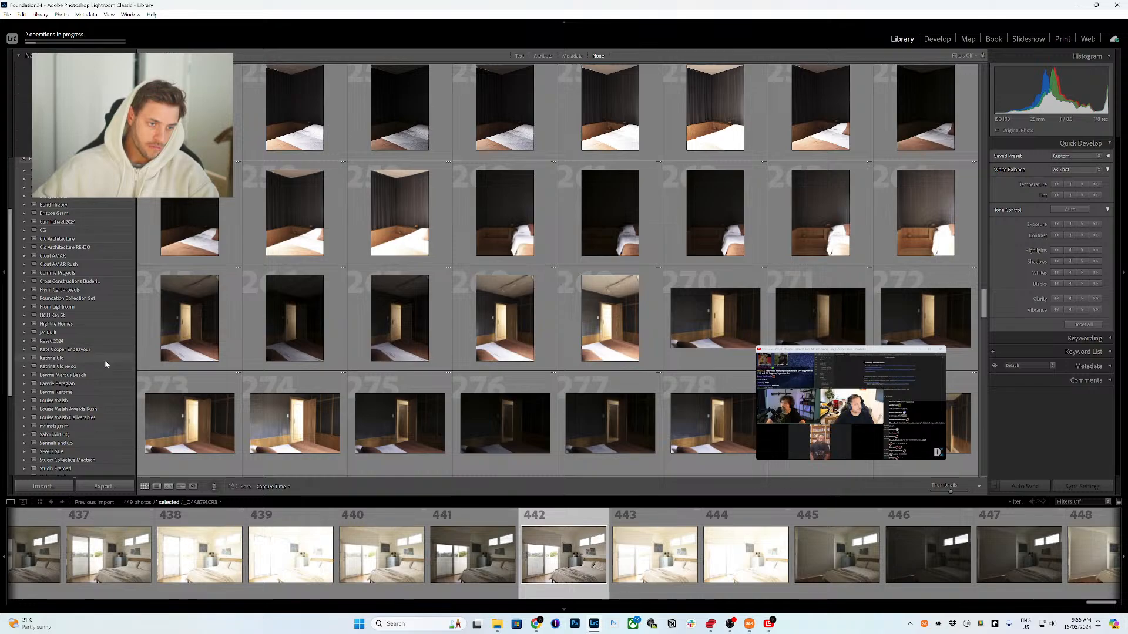
{"action": "right_click", "coordinate": [70, 300]}
{"action": "left_click", "coordinate": [68, 299]}
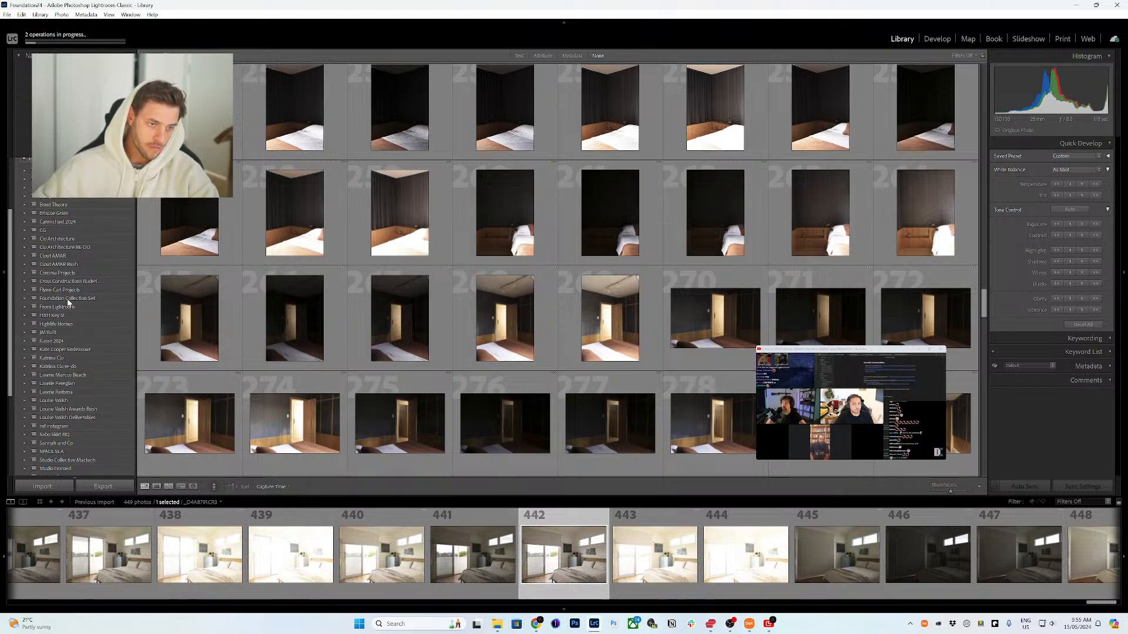
{"action": "left_click", "coordinate": [67, 301]}
{"action": "right_click", "coordinate": [67, 300]}
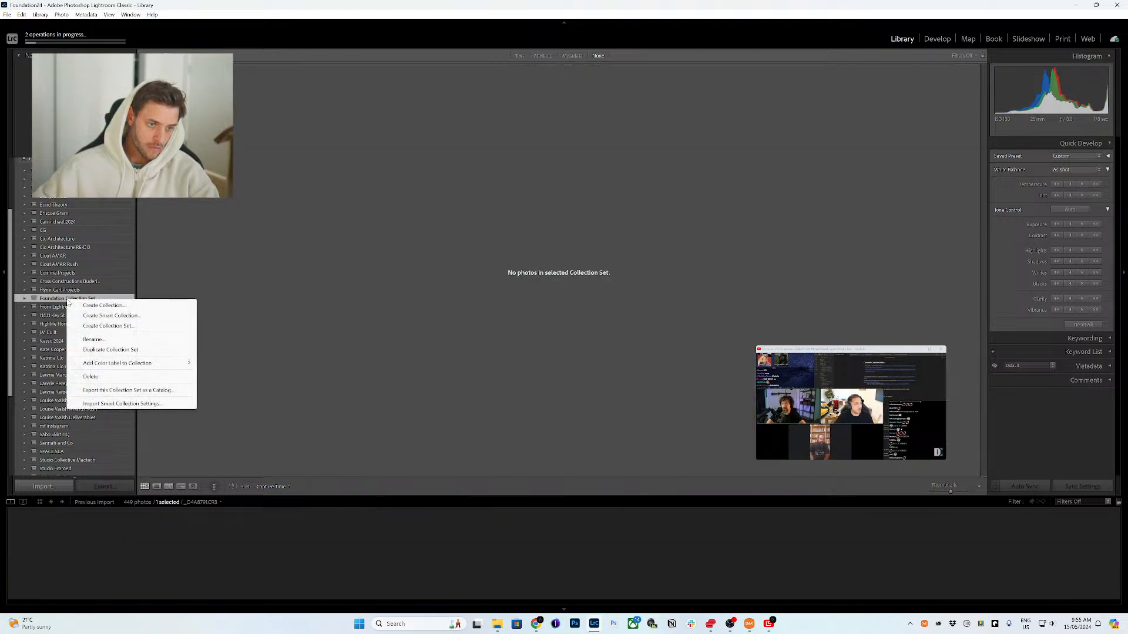
{"action": "left_click", "coordinate": [112, 350]}
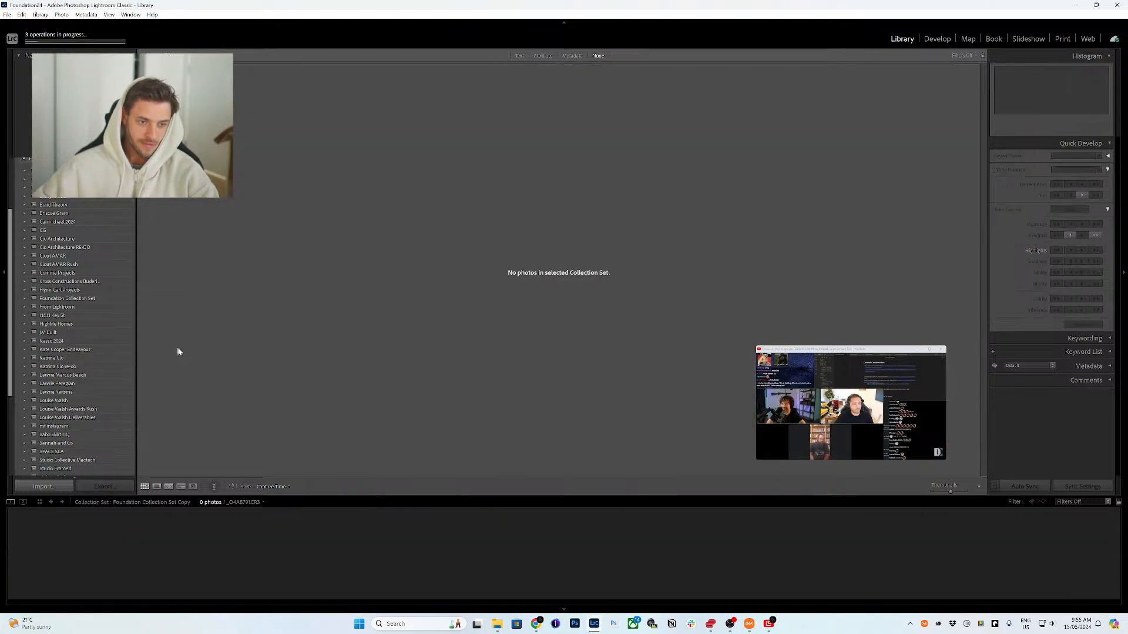
Step: Rename the duplicated collection set to 'Framed Studio Collective'
{"action": "right_click", "coordinate": [91, 307]}
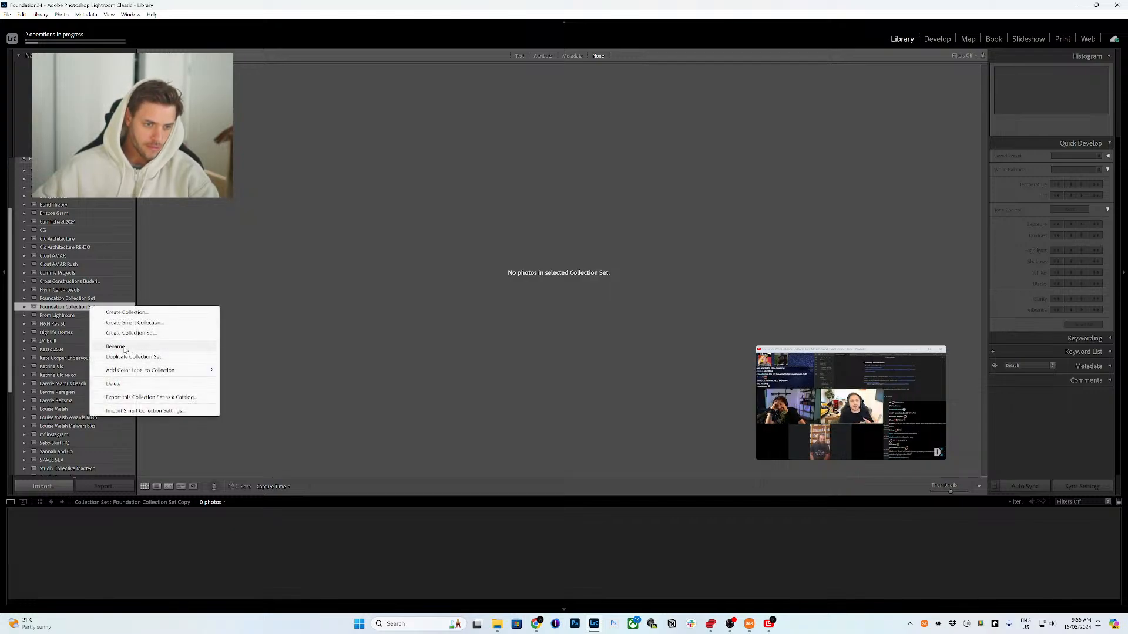
{"action": "left_click", "coordinate": [130, 348]}
{"action": "type", "text": "Framed"}
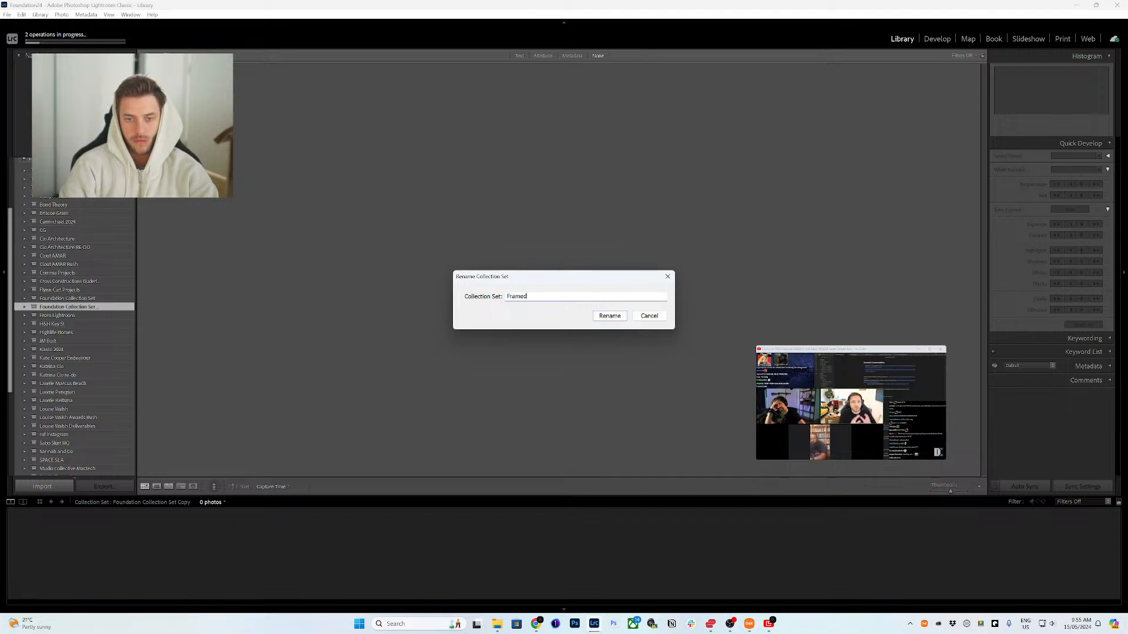
{"action": "type", "text": " Studio "}
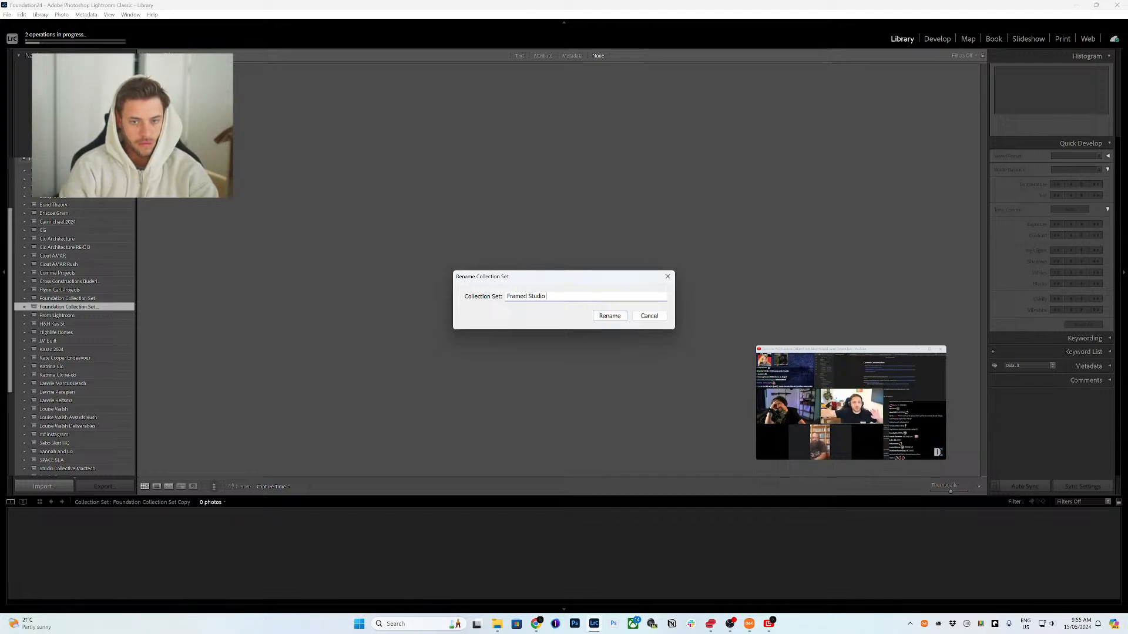
{"action": "type", "text": "Collective"}
{"action": "key", "text": "Return"}
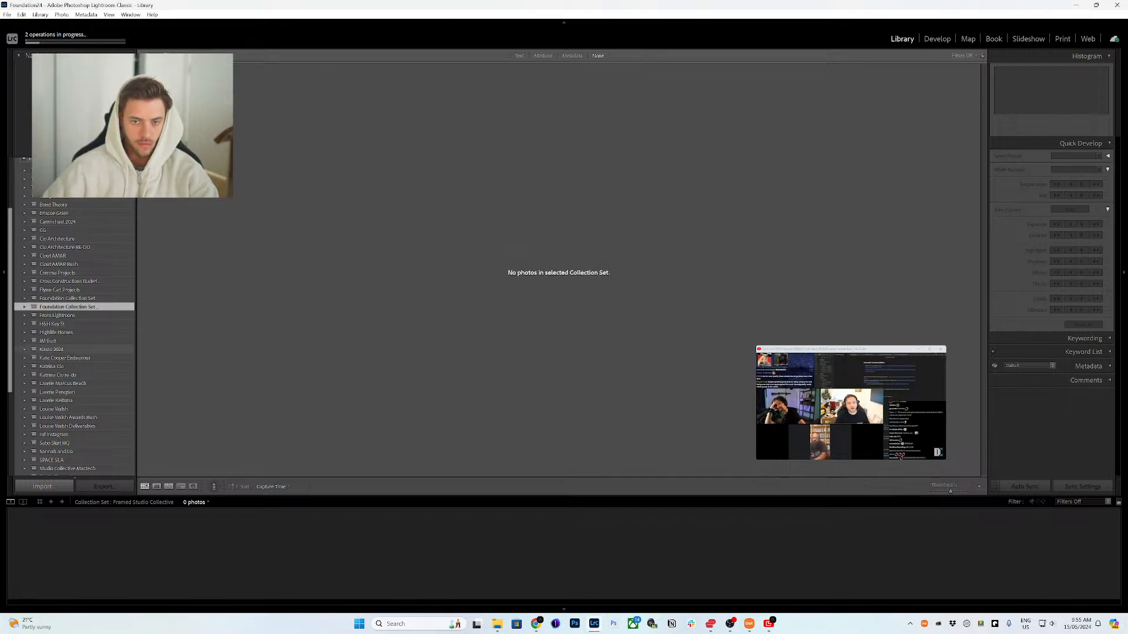
Step: Select all photos in Previous Import and try dragging them toward the new collection set, dismissing the message
{"action": "scroll", "coordinate": [88, 294], "scroll_direction": "up", "scroll_amount": 3}
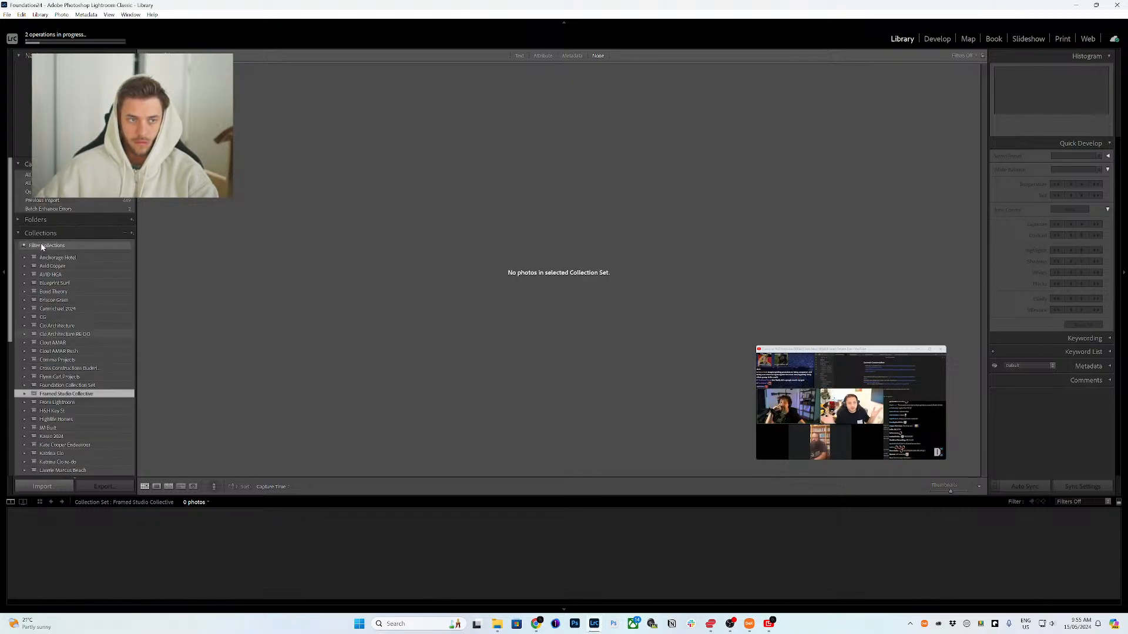
{"action": "left_click", "coordinate": [111, 202]}
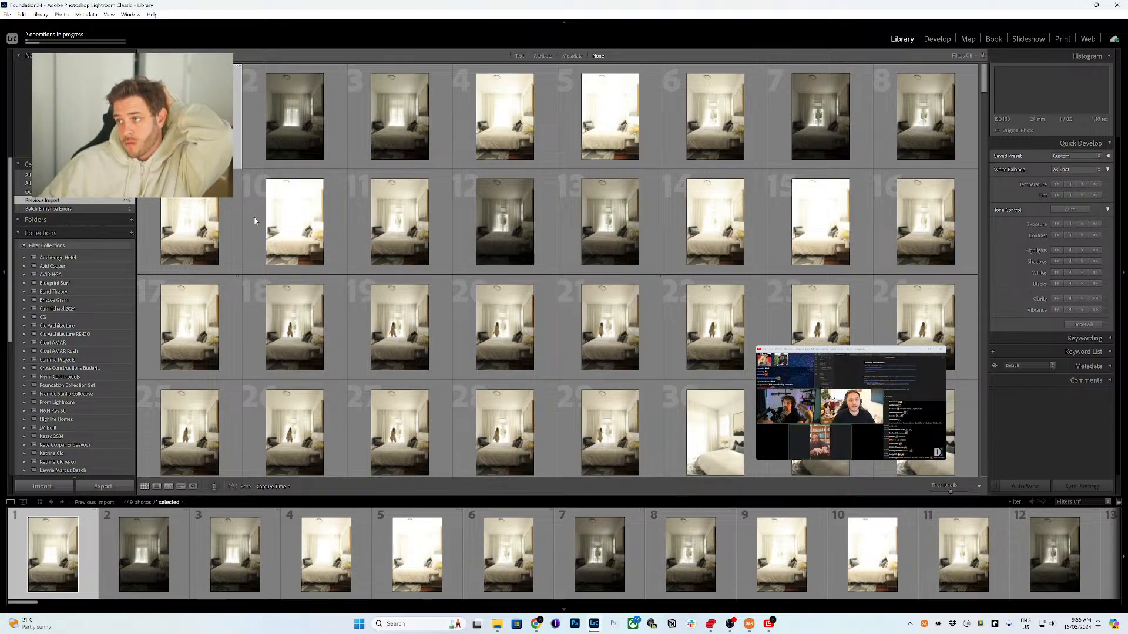
{"action": "key", "text": "ctrl+a"}
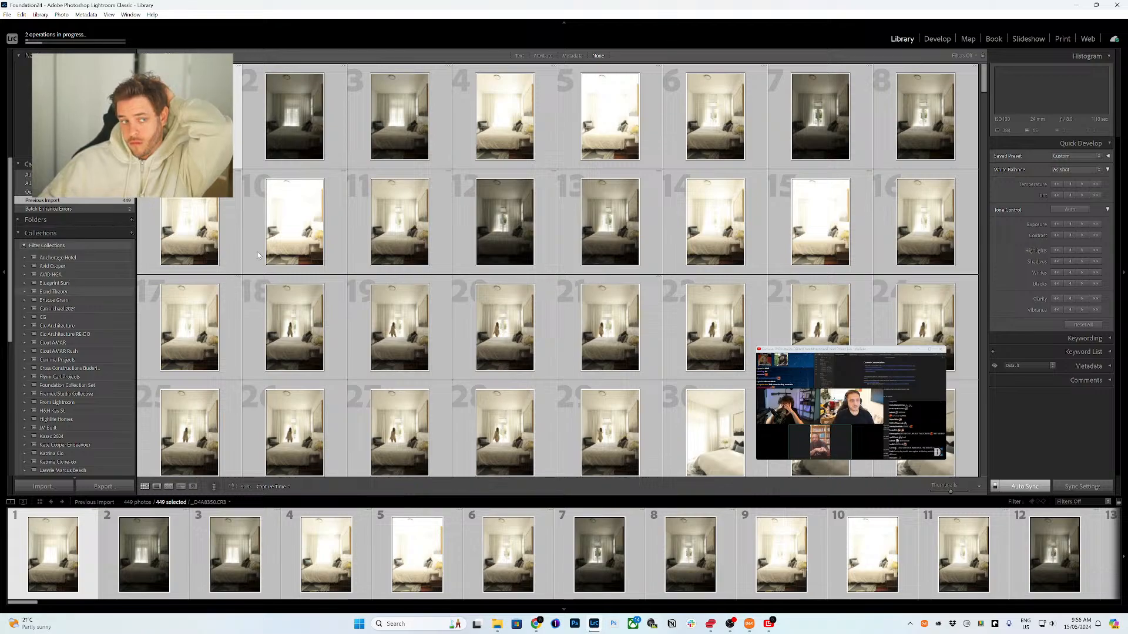
{"action": "left_click_drag", "start_coordinate": [287, 352], "coordinate": [152, 408]}
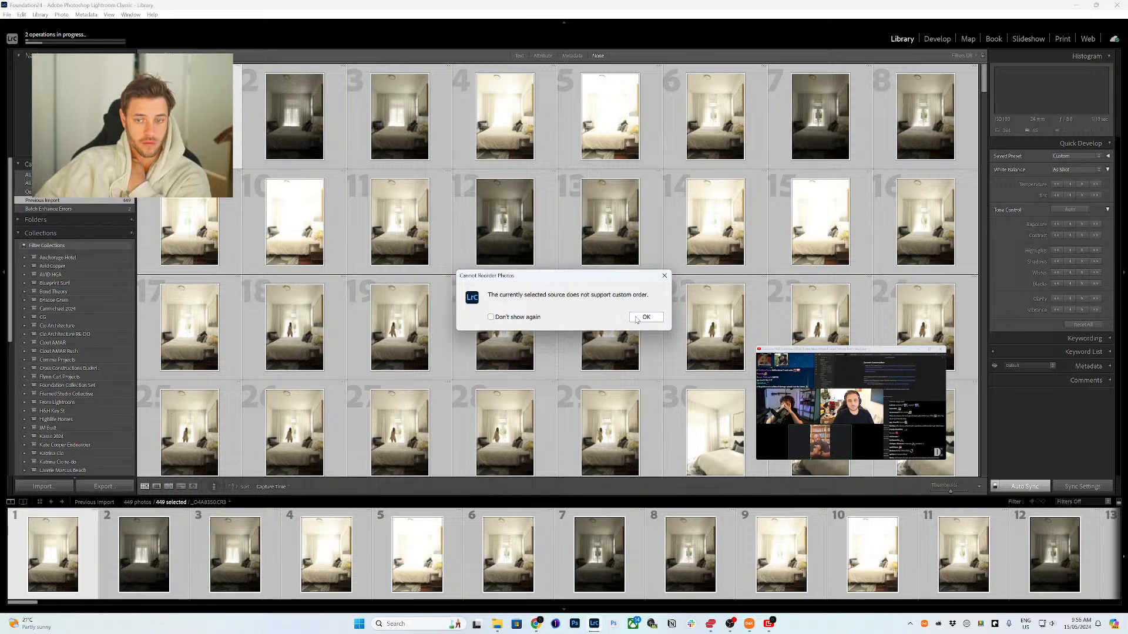
{"action": "left_click", "coordinate": [636, 319]}
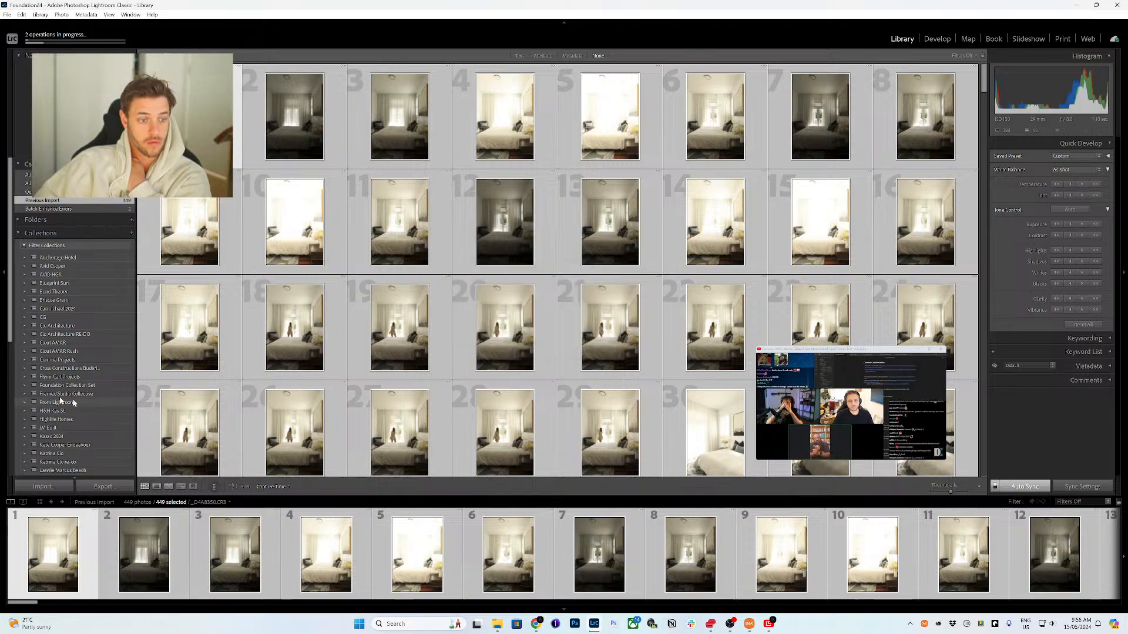
Step: Expand the Framed Studio Collective set and drag the selected photos into its first collection
{"action": "left_click", "coordinate": [25, 395]}
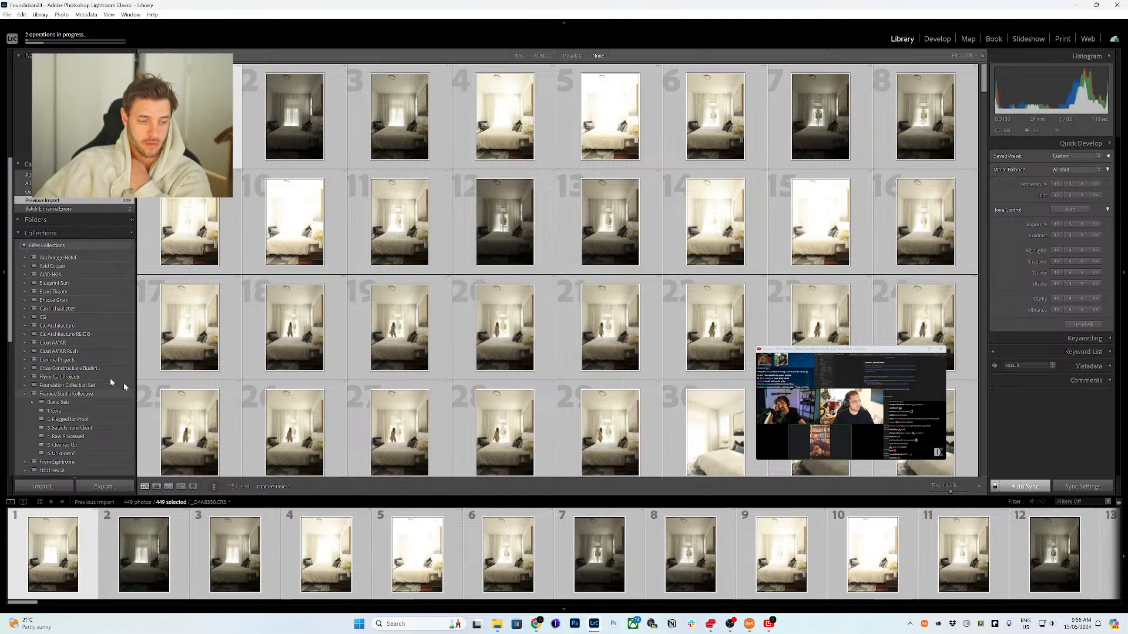
{"action": "left_click_drag", "start_coordinate": [194, 355], "coordinate": [100, 413]}
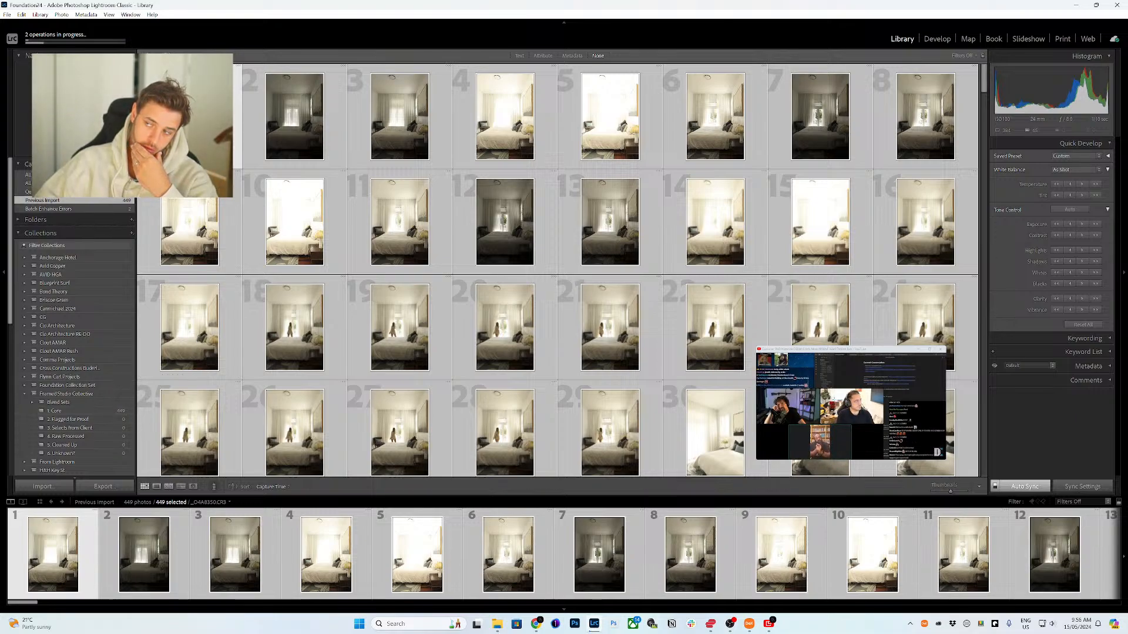